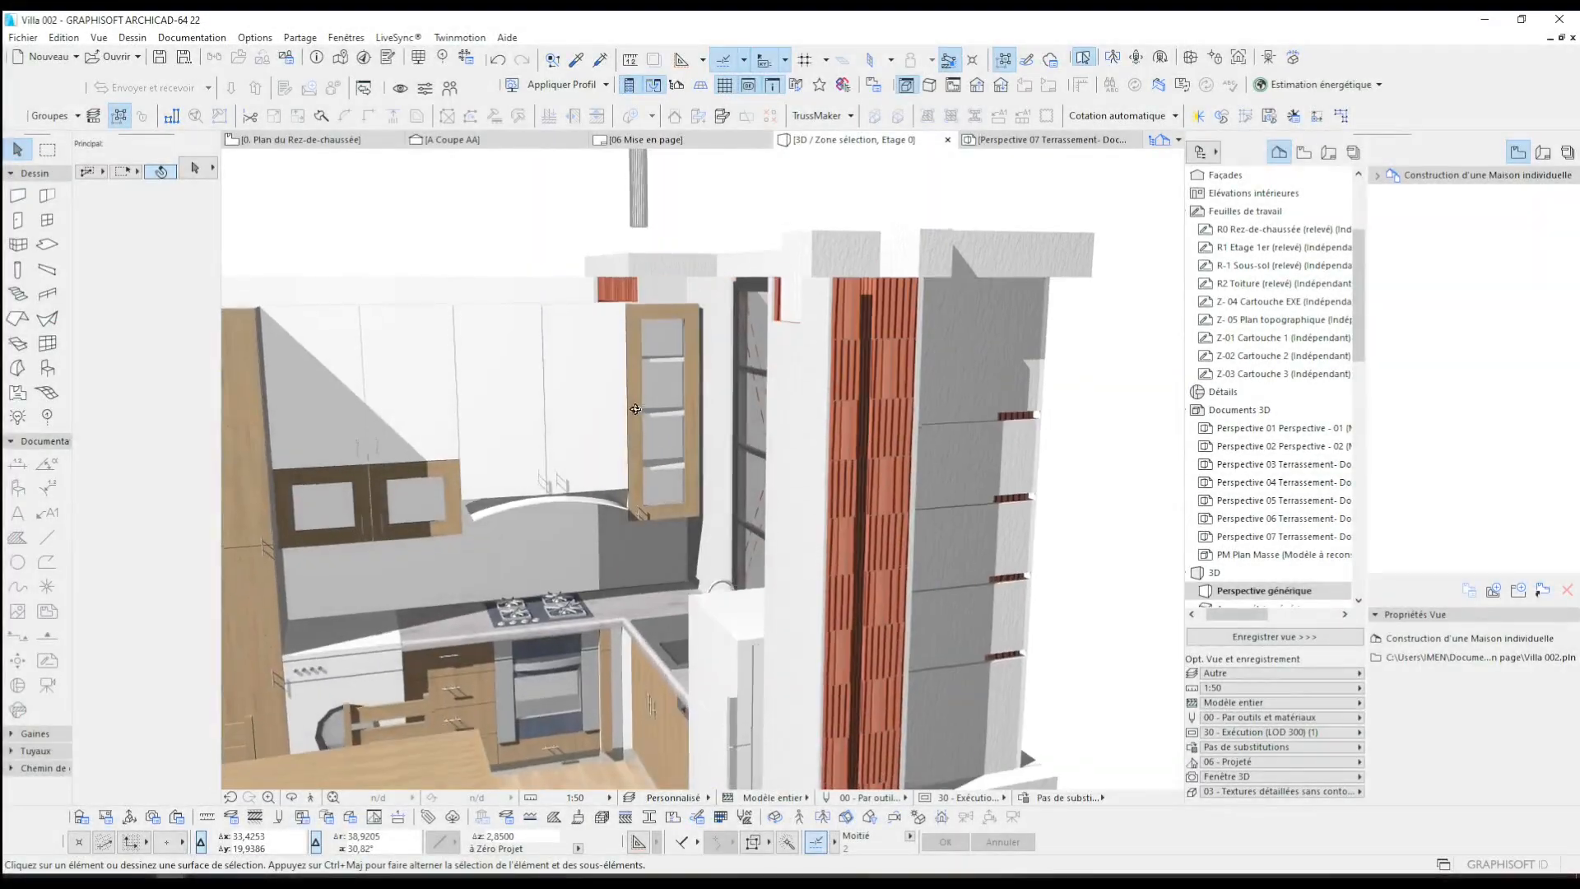
- Switch to the ground-floor plan and open the building materials settings (Matériaux de construction)
key("F2")
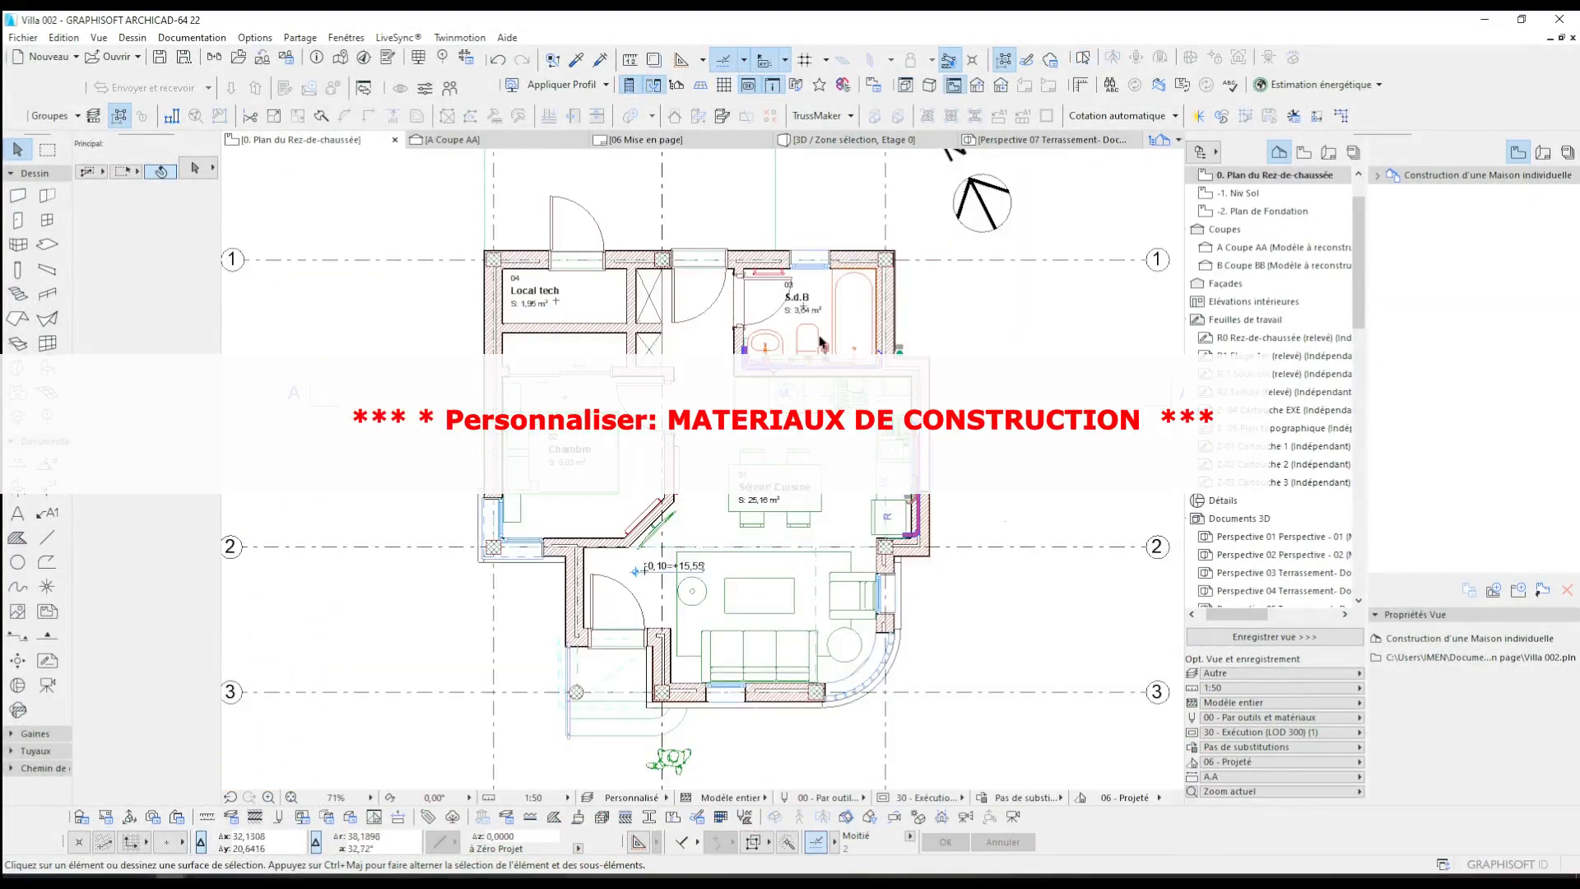
scroll(794, 391, "up", 2)
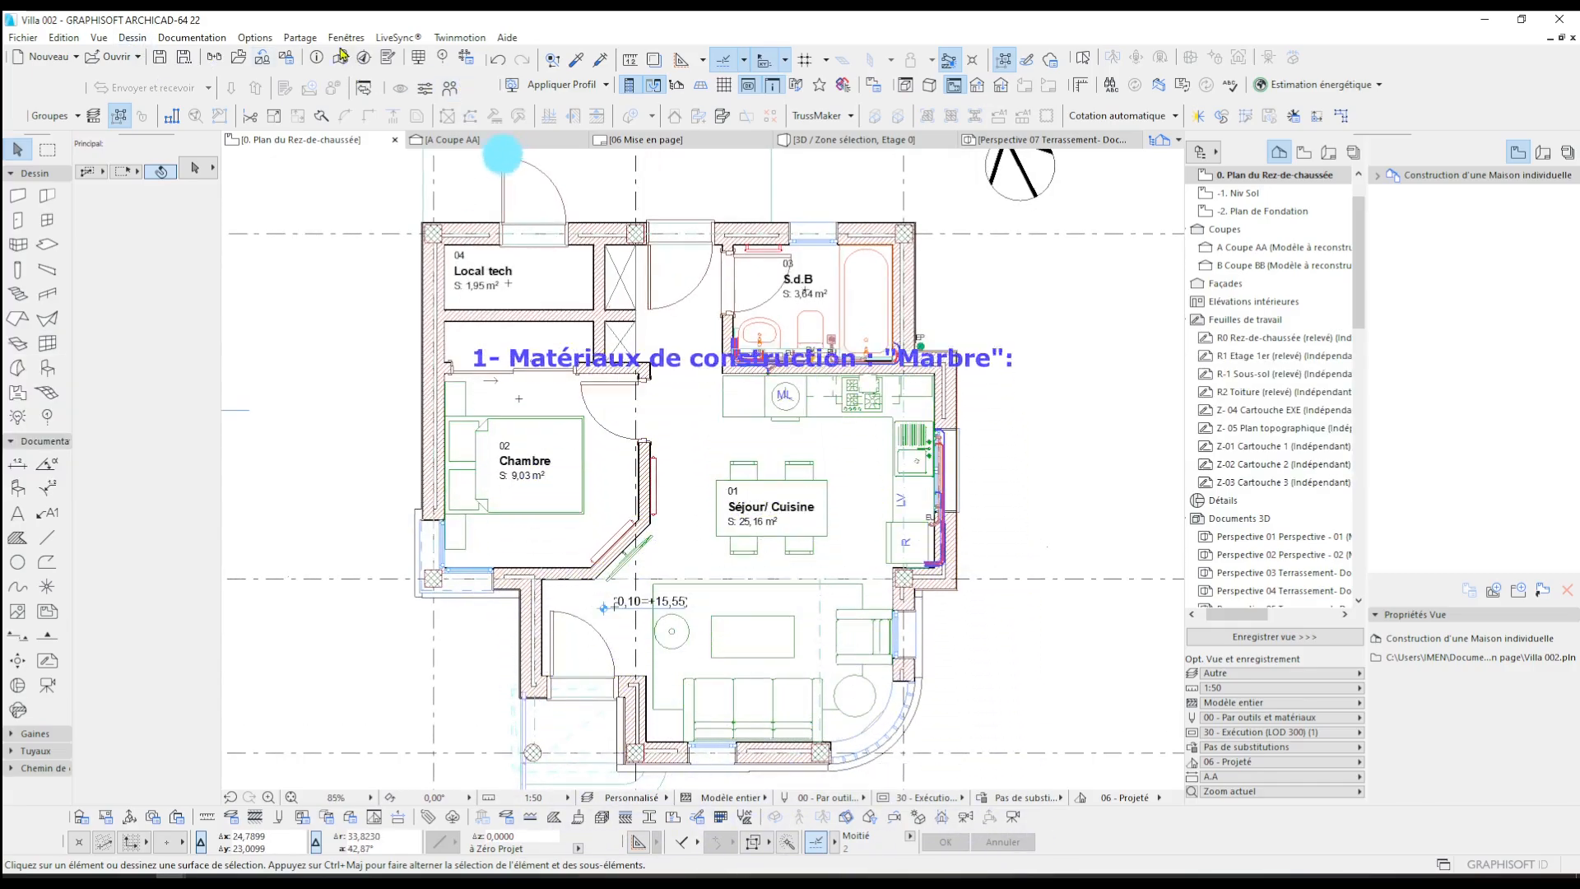
left_click(261, 37)
mouse_move(272, 59)
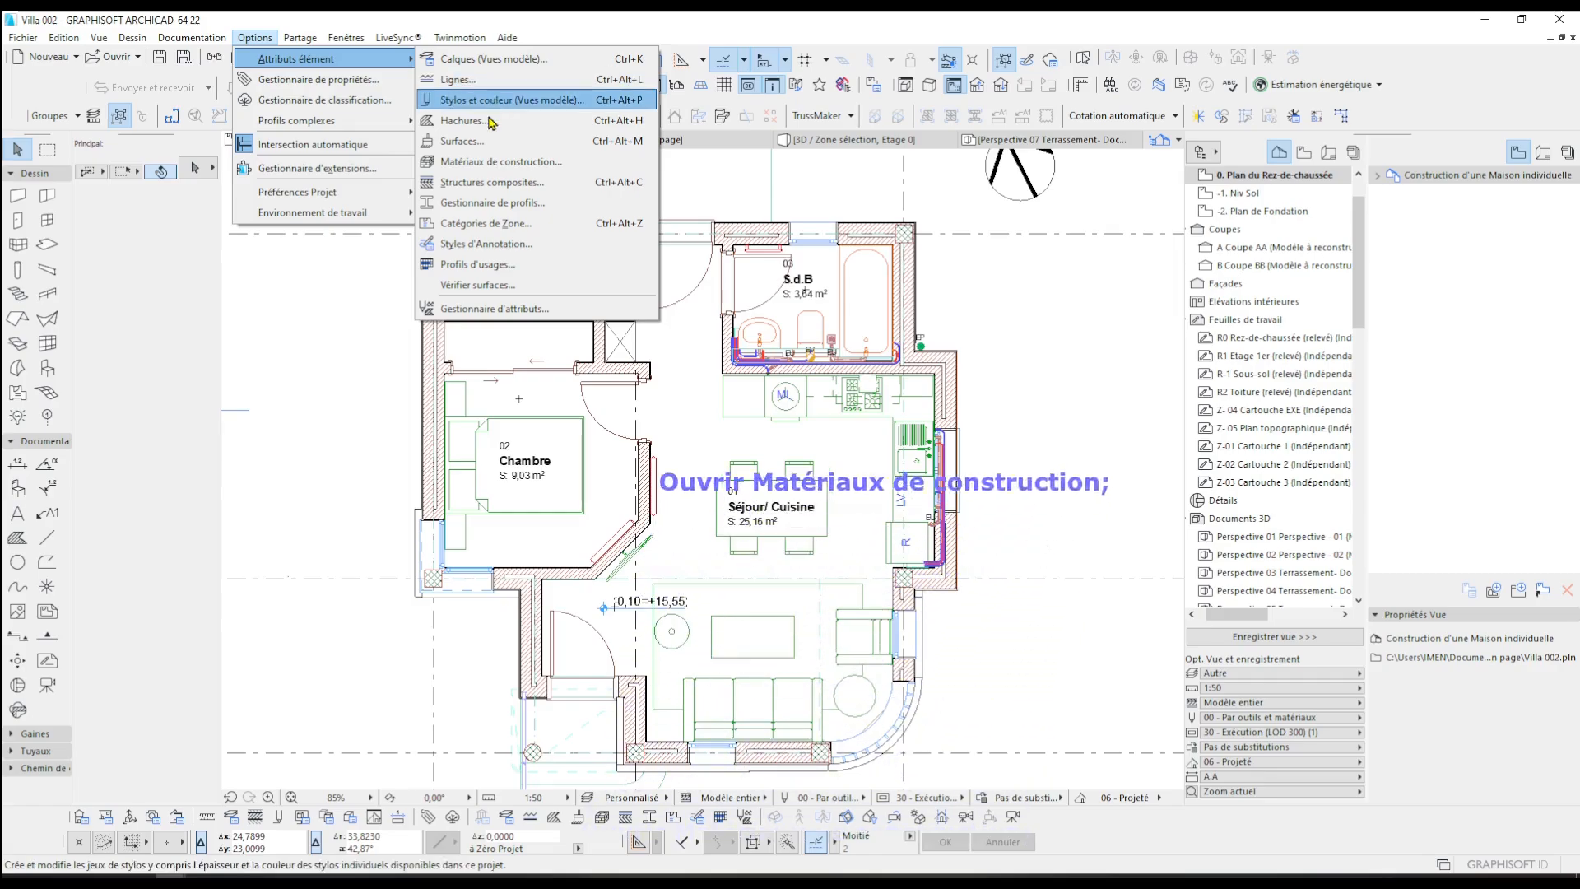
left_click(500, 163)
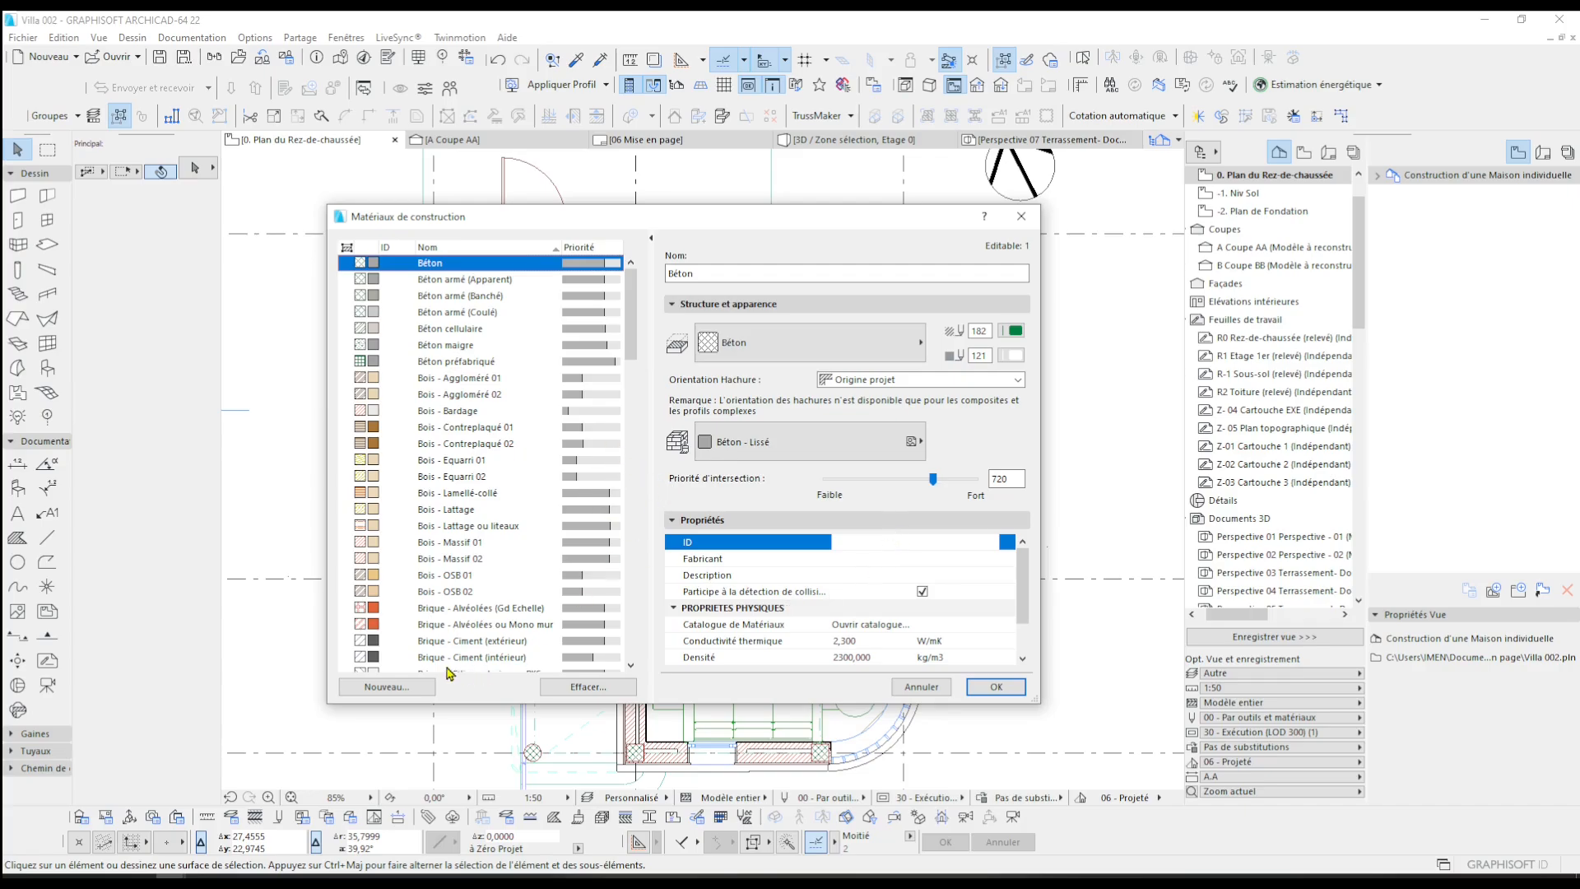
- Duplicate the building material "Finition ext - Pierre" under the name "Finition int - Marbre"
left_click_drag(628, 319, 630, 505)
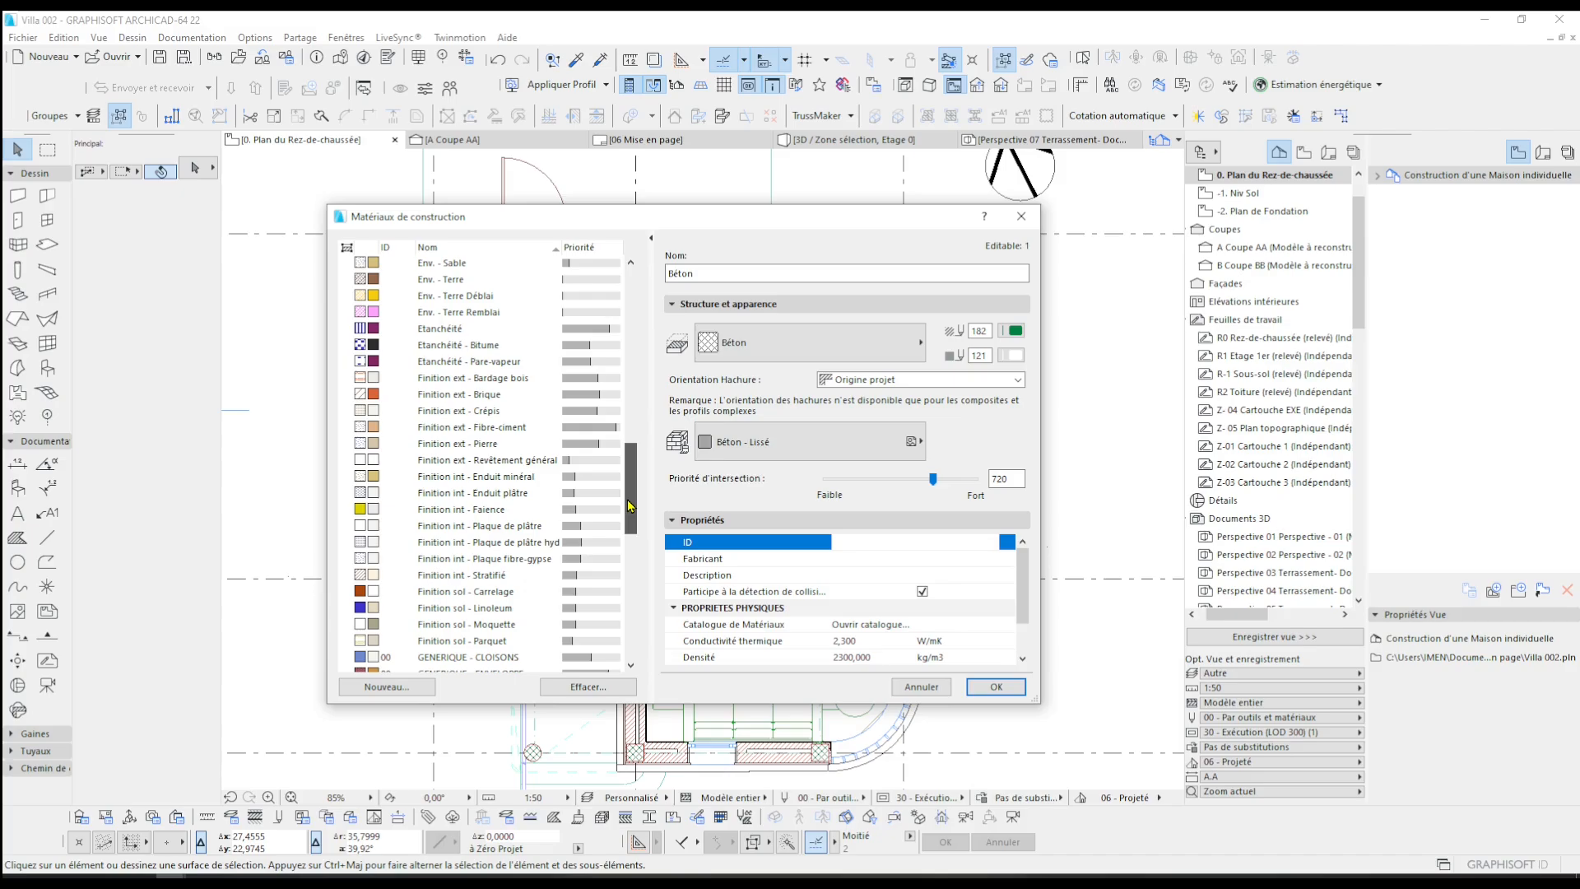
left_click(487, 446)
left_click(410, 691)
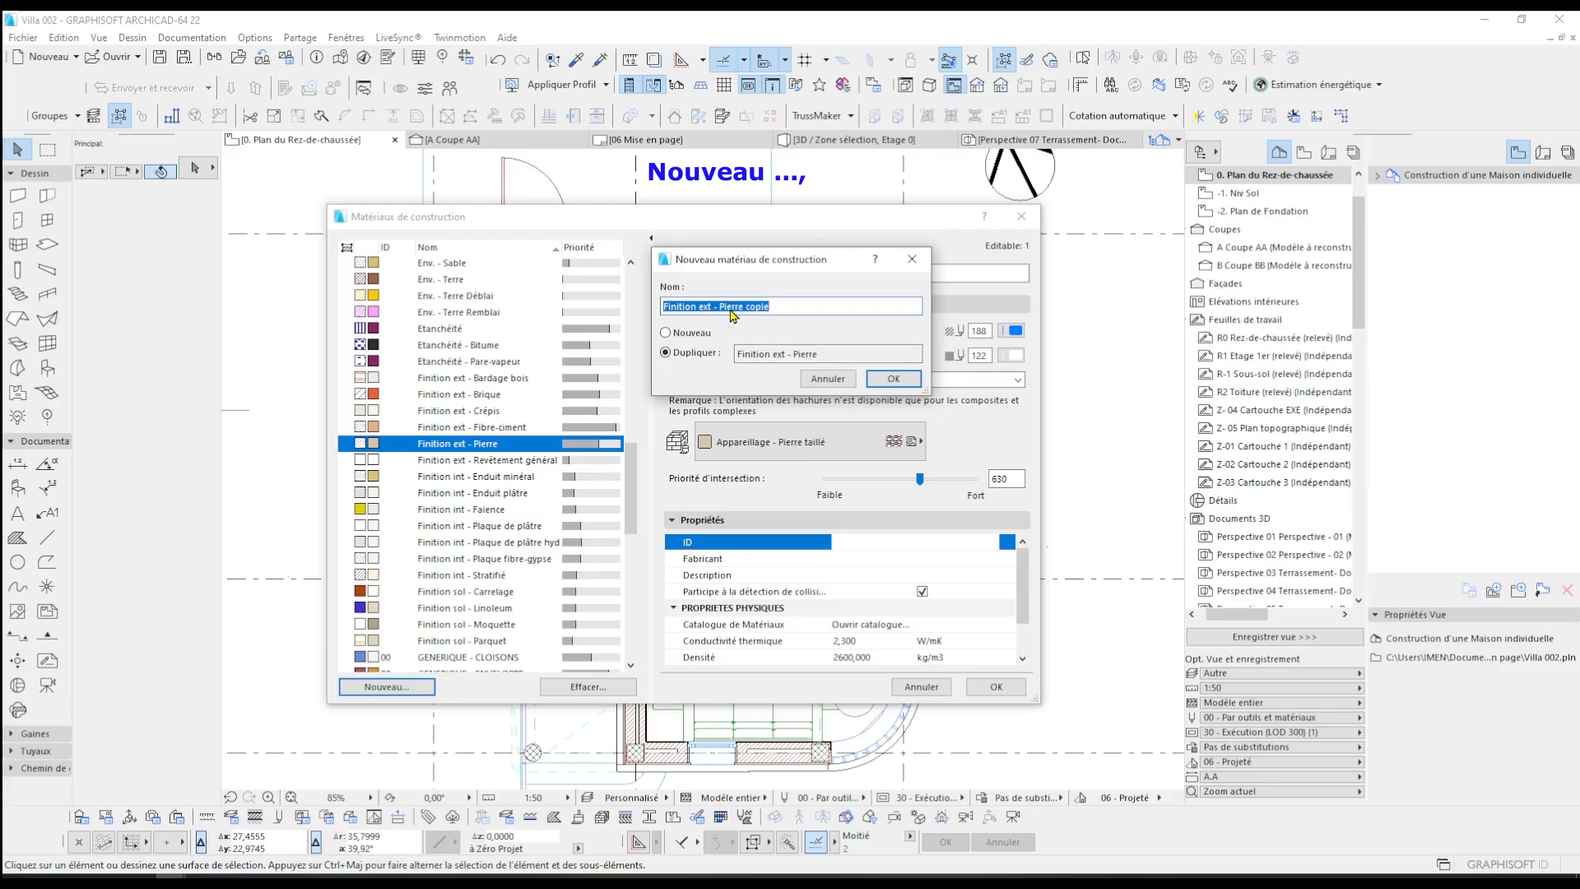
left_click(717, 307)
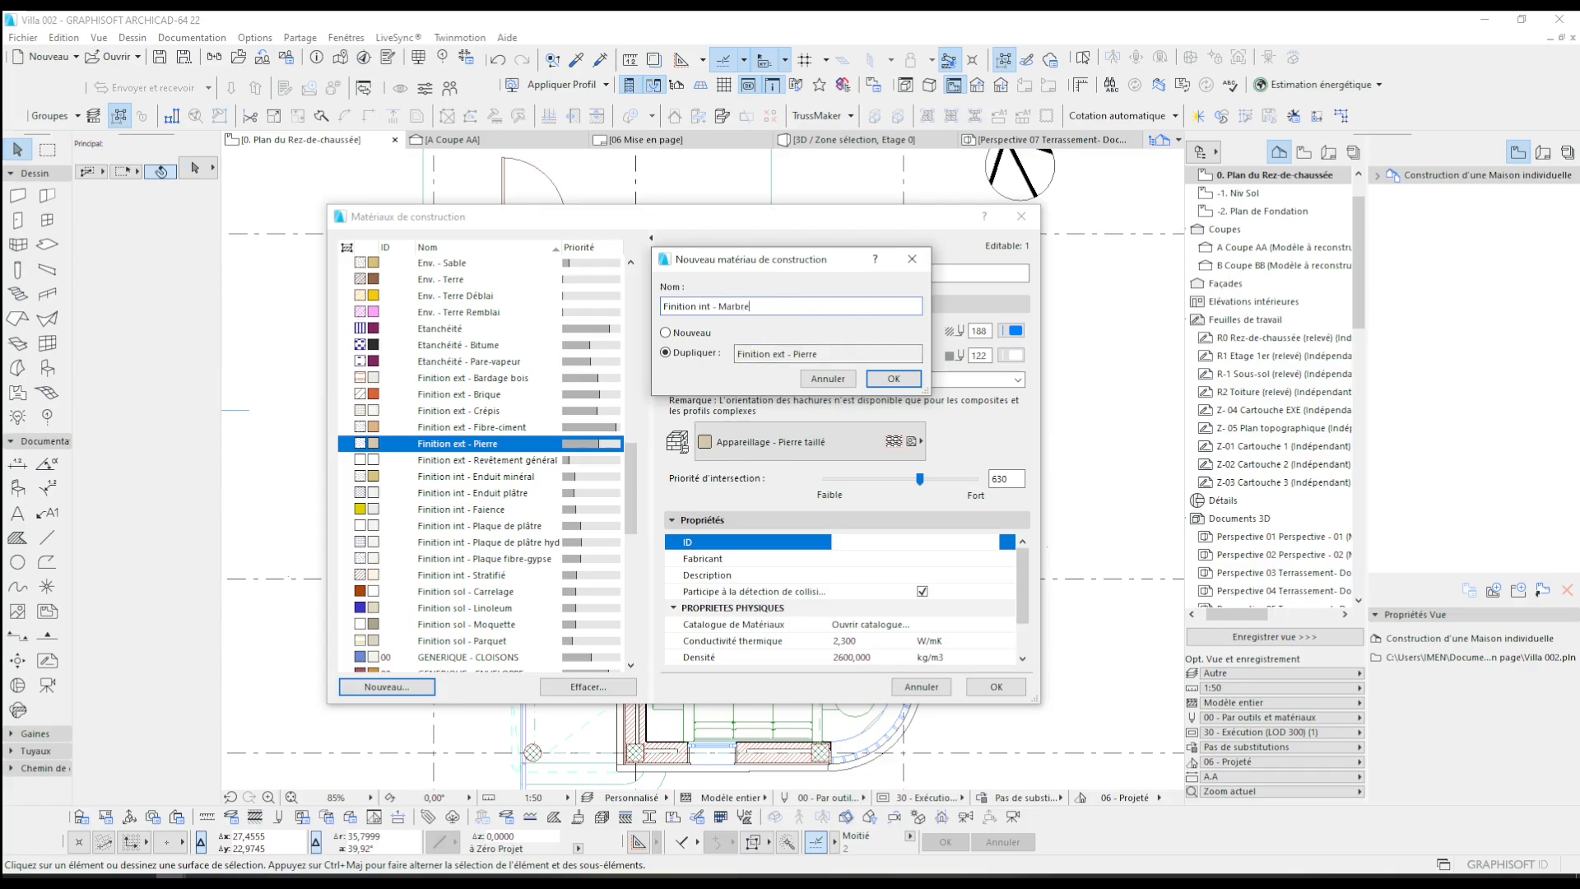
left_click(892, 385)
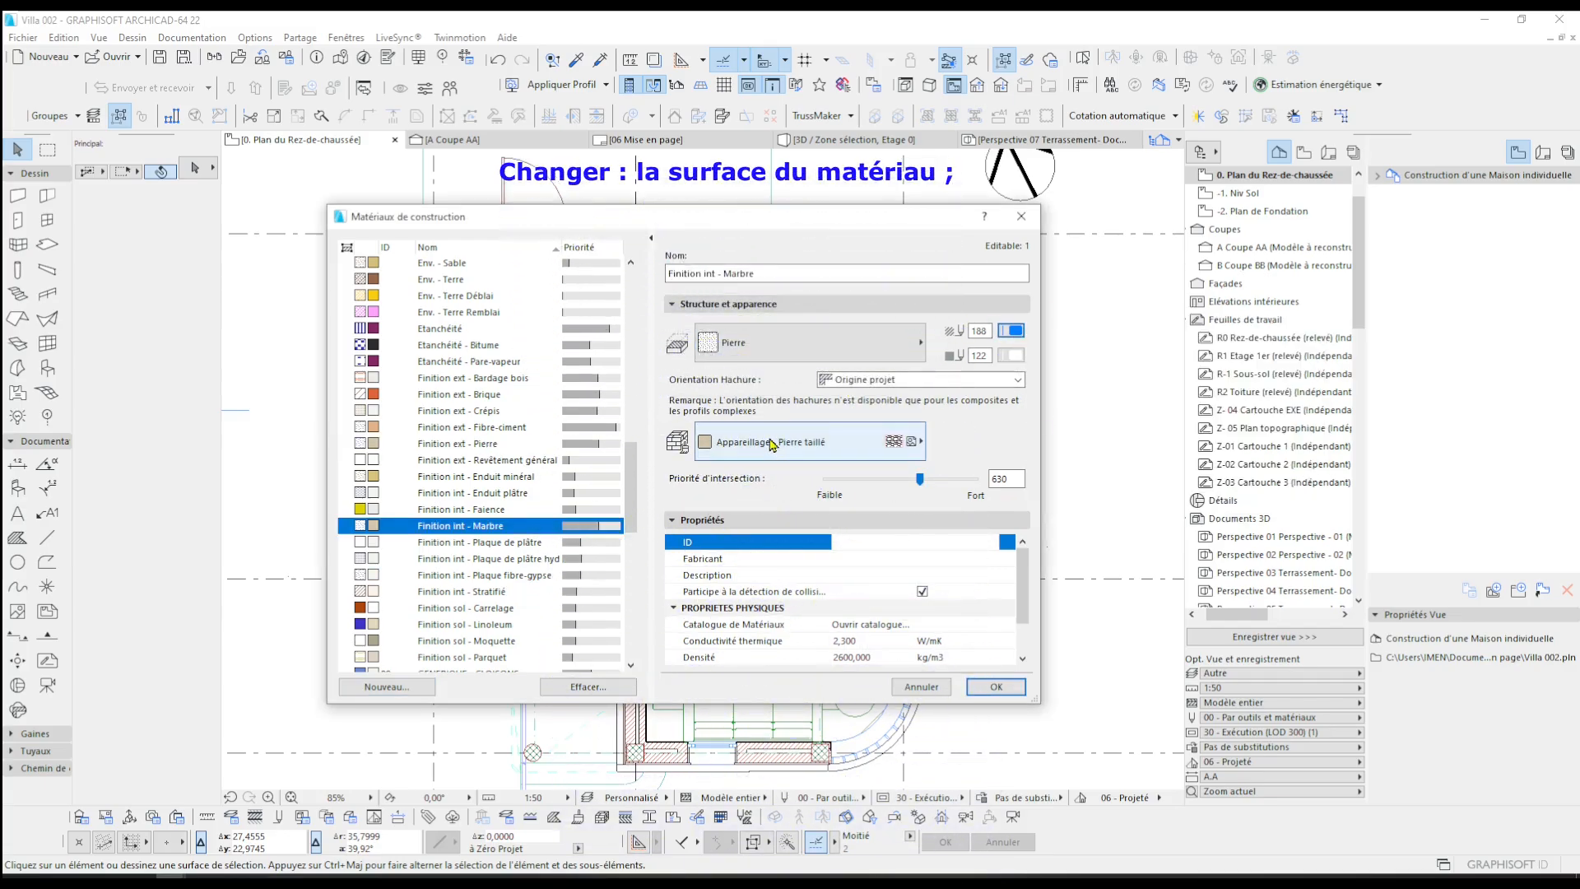
- Set the surface of the Finition int - Marbre material to "Pierre - Marbre Carrare blanc"
left_click(836, 461)
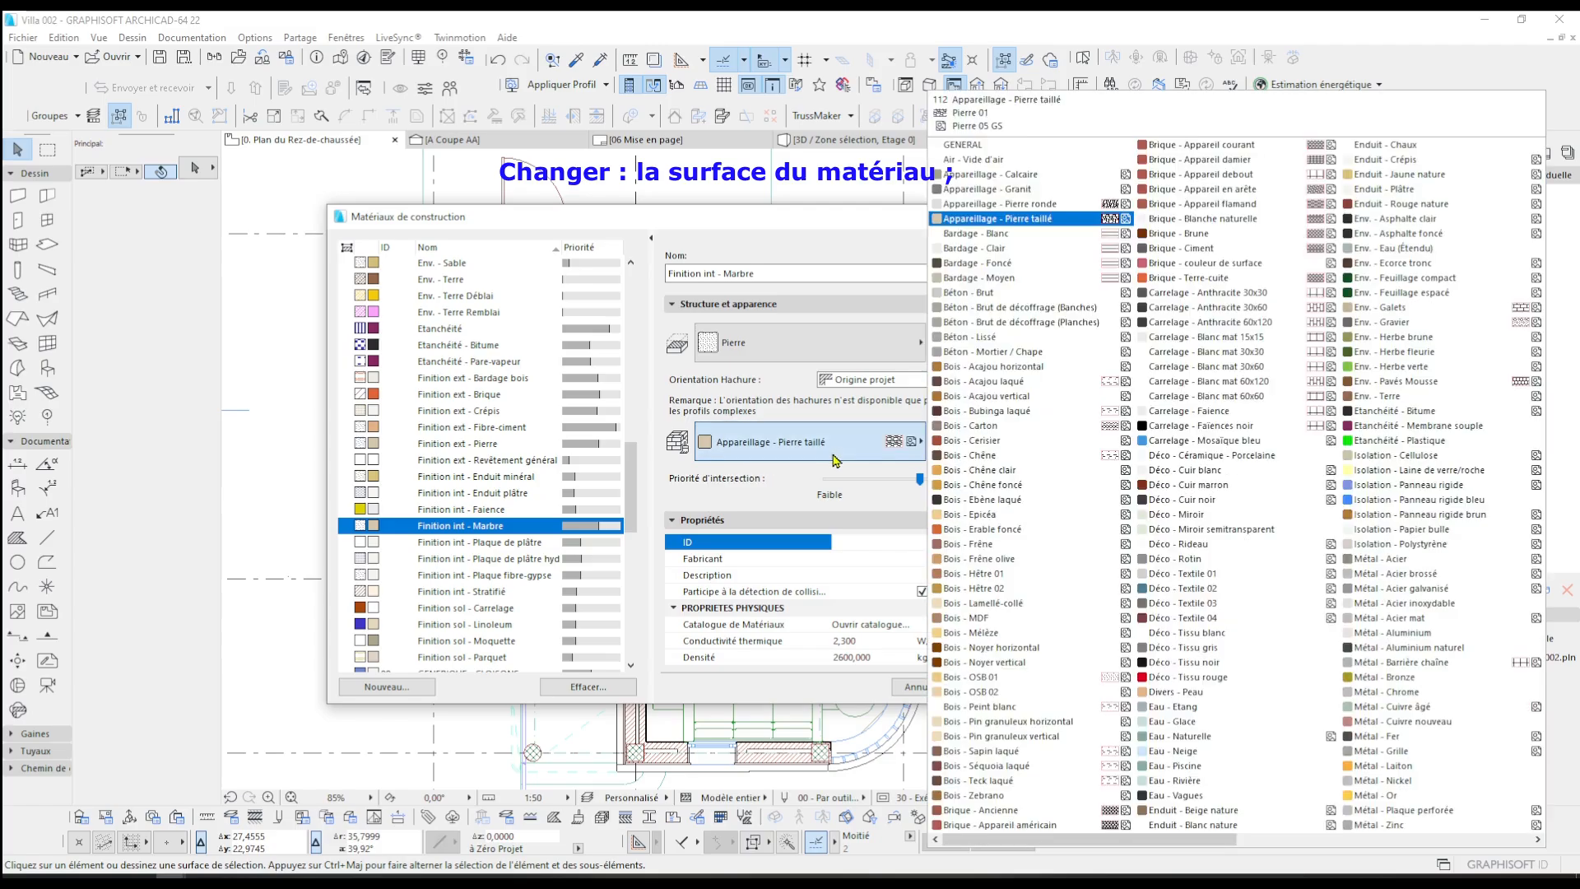
scroll(1235, 576, "right", 1)
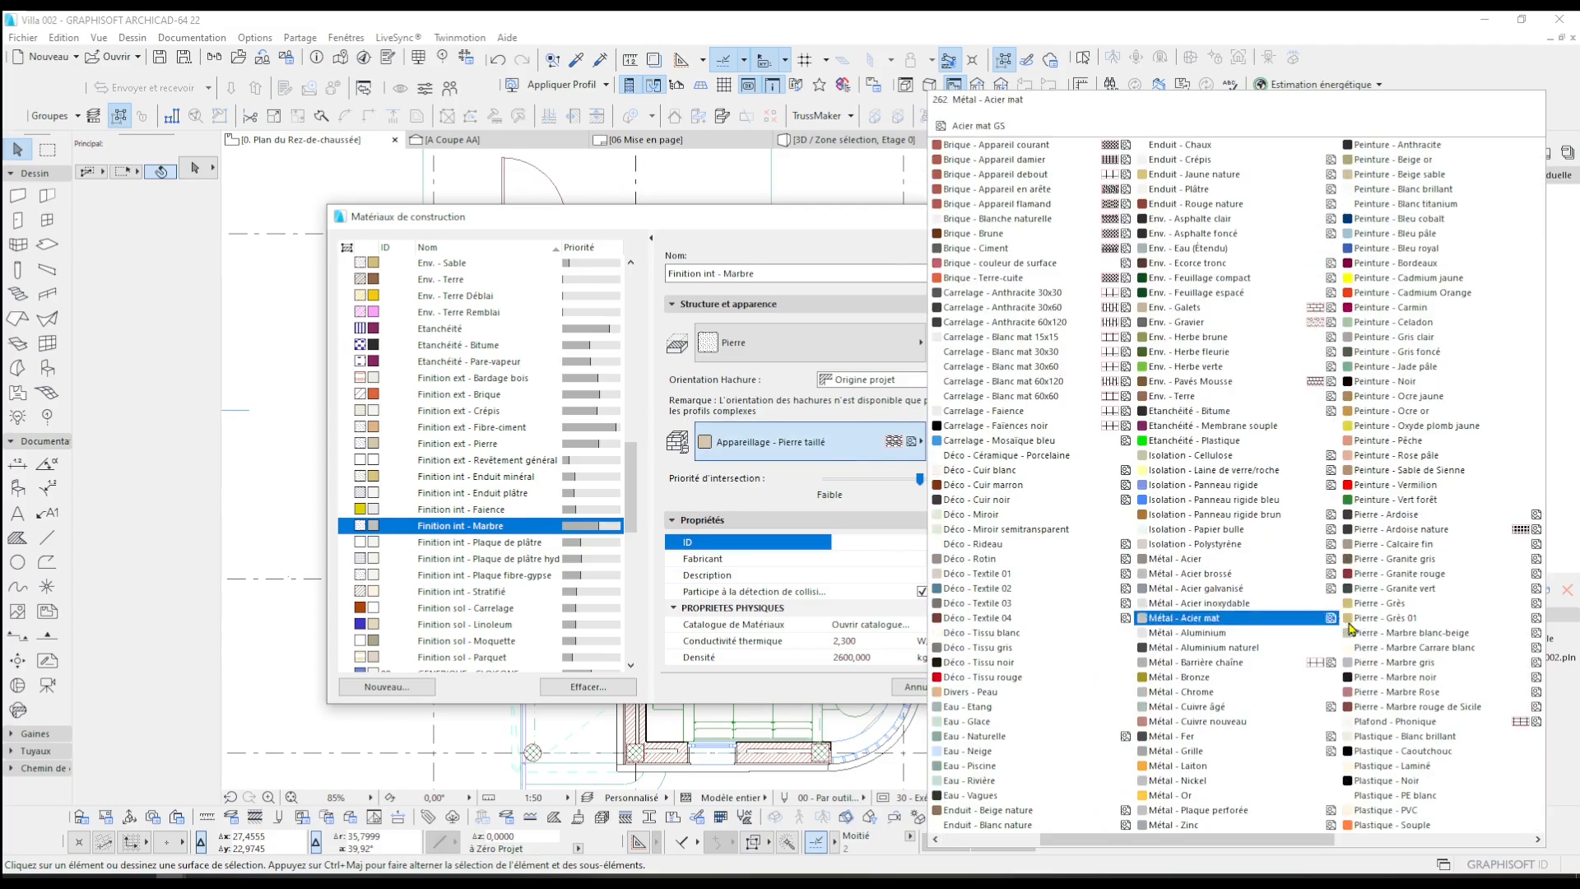
left_click(1403, 650)
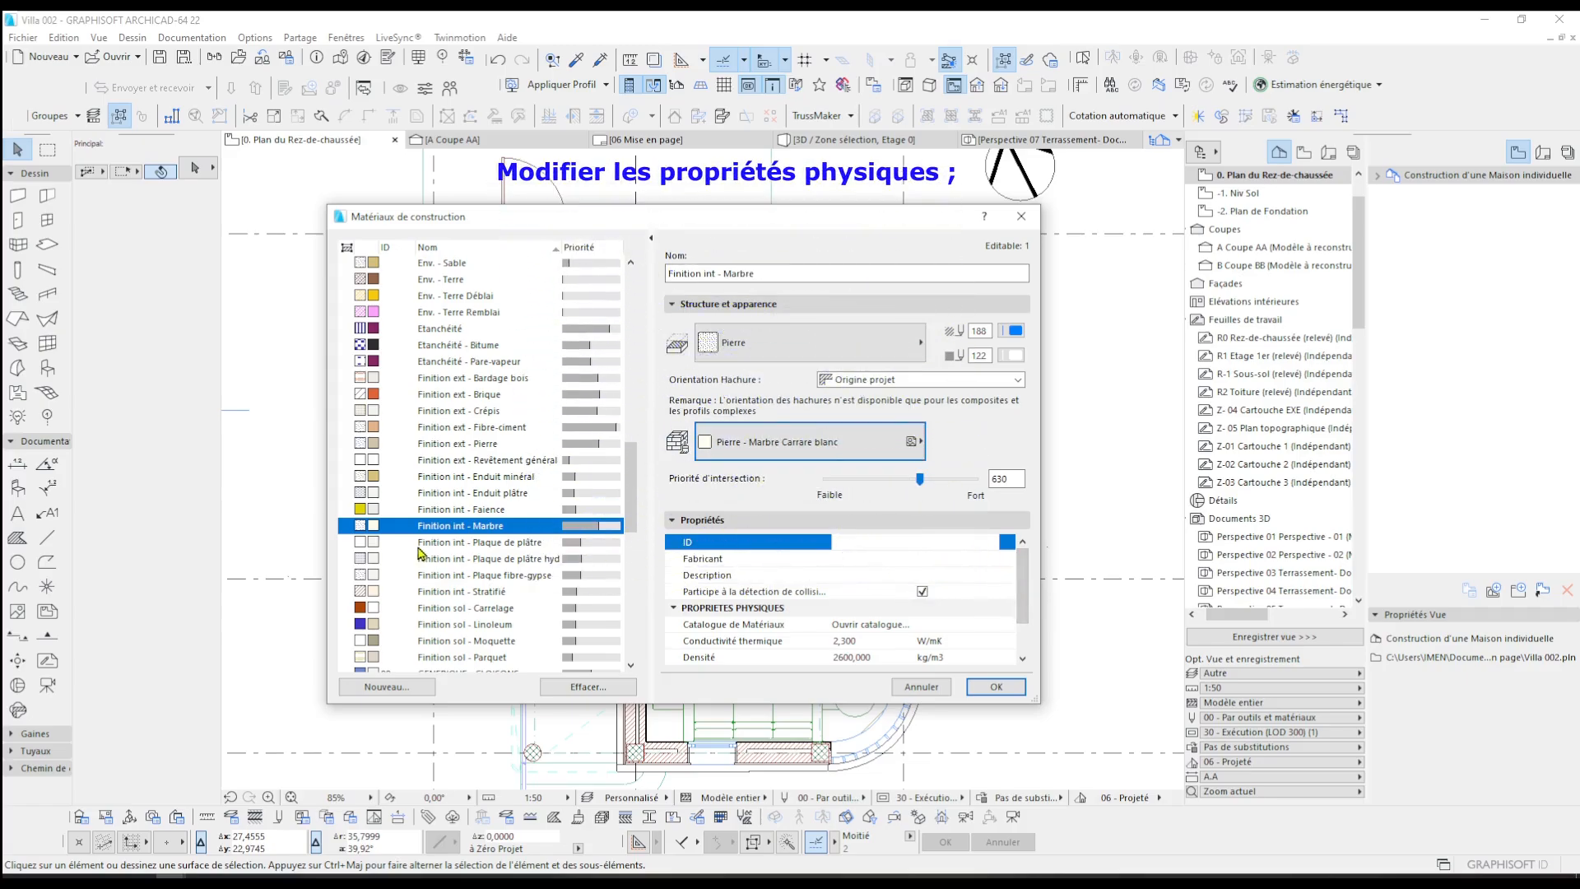
- Set the marble material's thermal conductivity to 2,9 W/mK and density to 2750 kg/m3, and save the building materials
left_click_drag(1027, 567, 1028, 618)
left_click(845, 592)
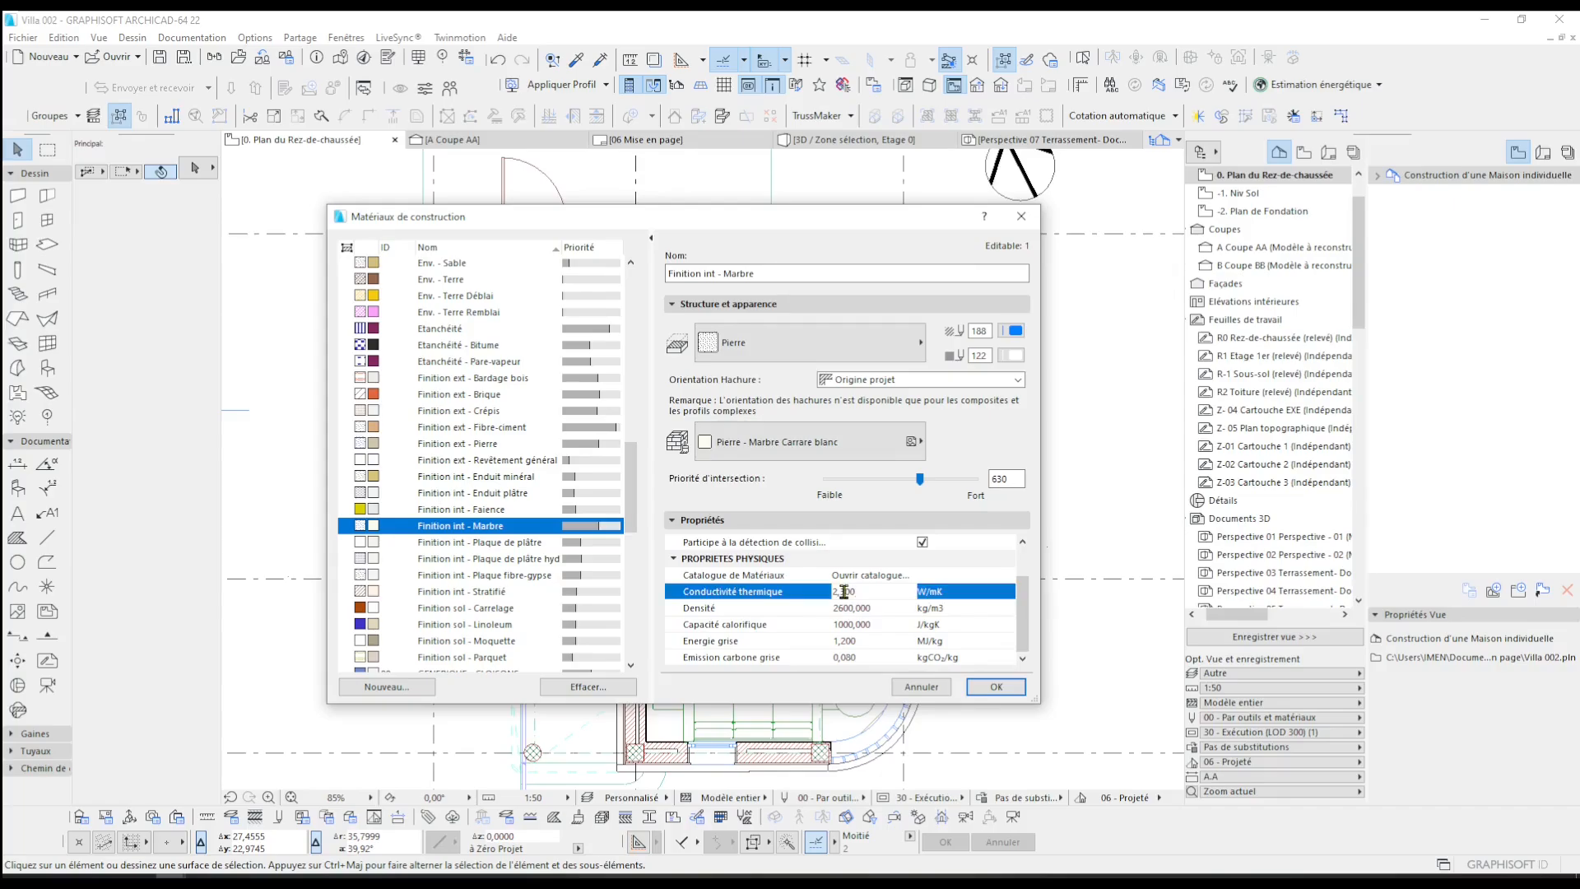
type("2,9")
left_click(852, 614)
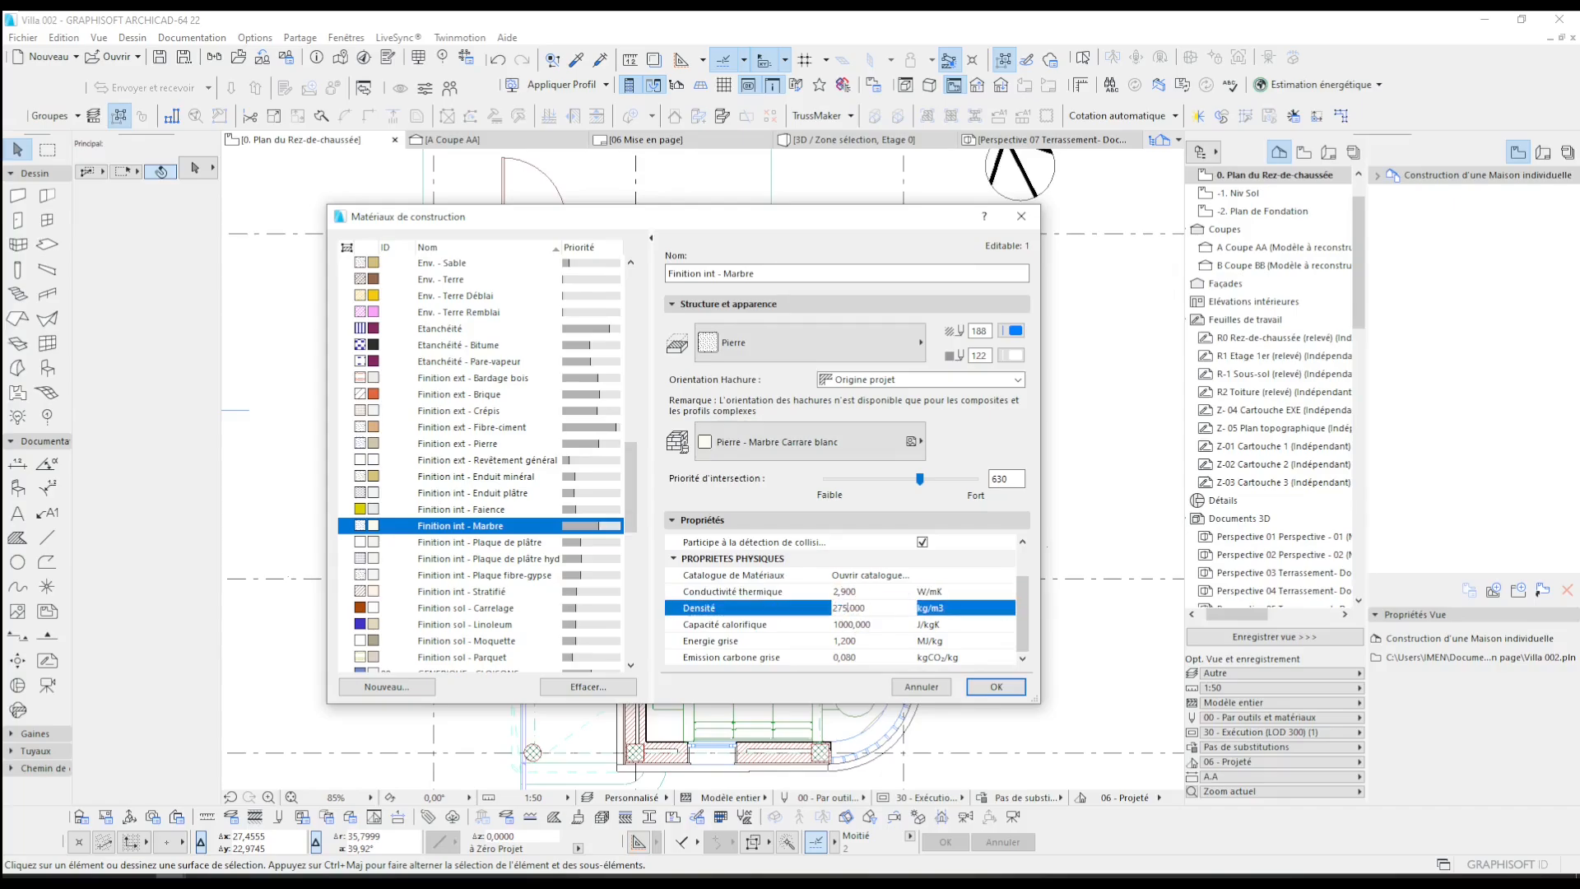
left_click(844, 625)
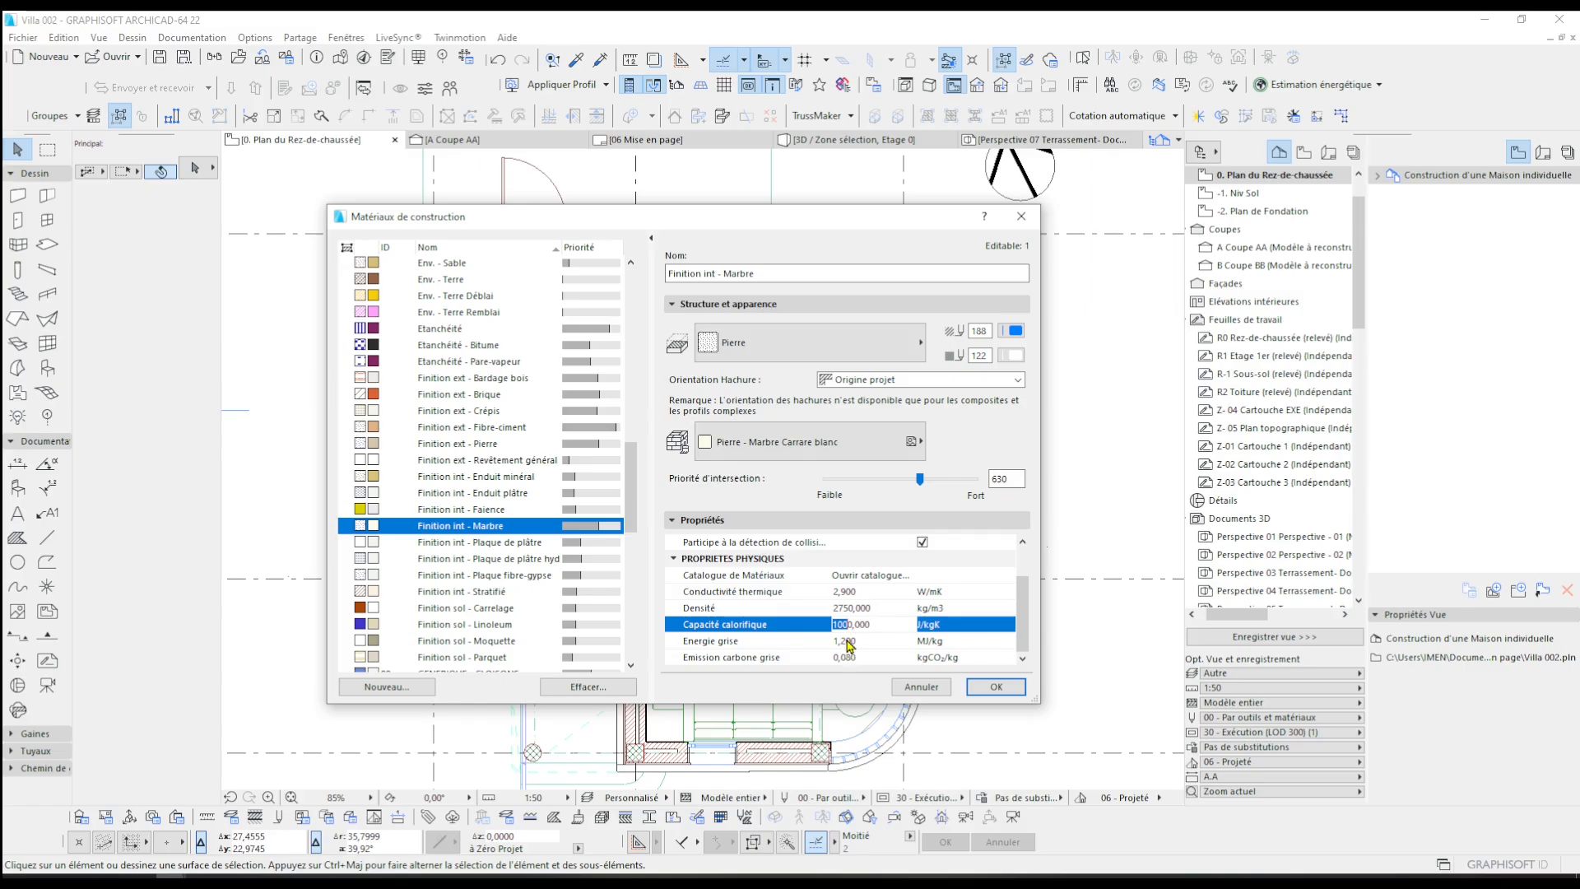
left_click(987, 690)
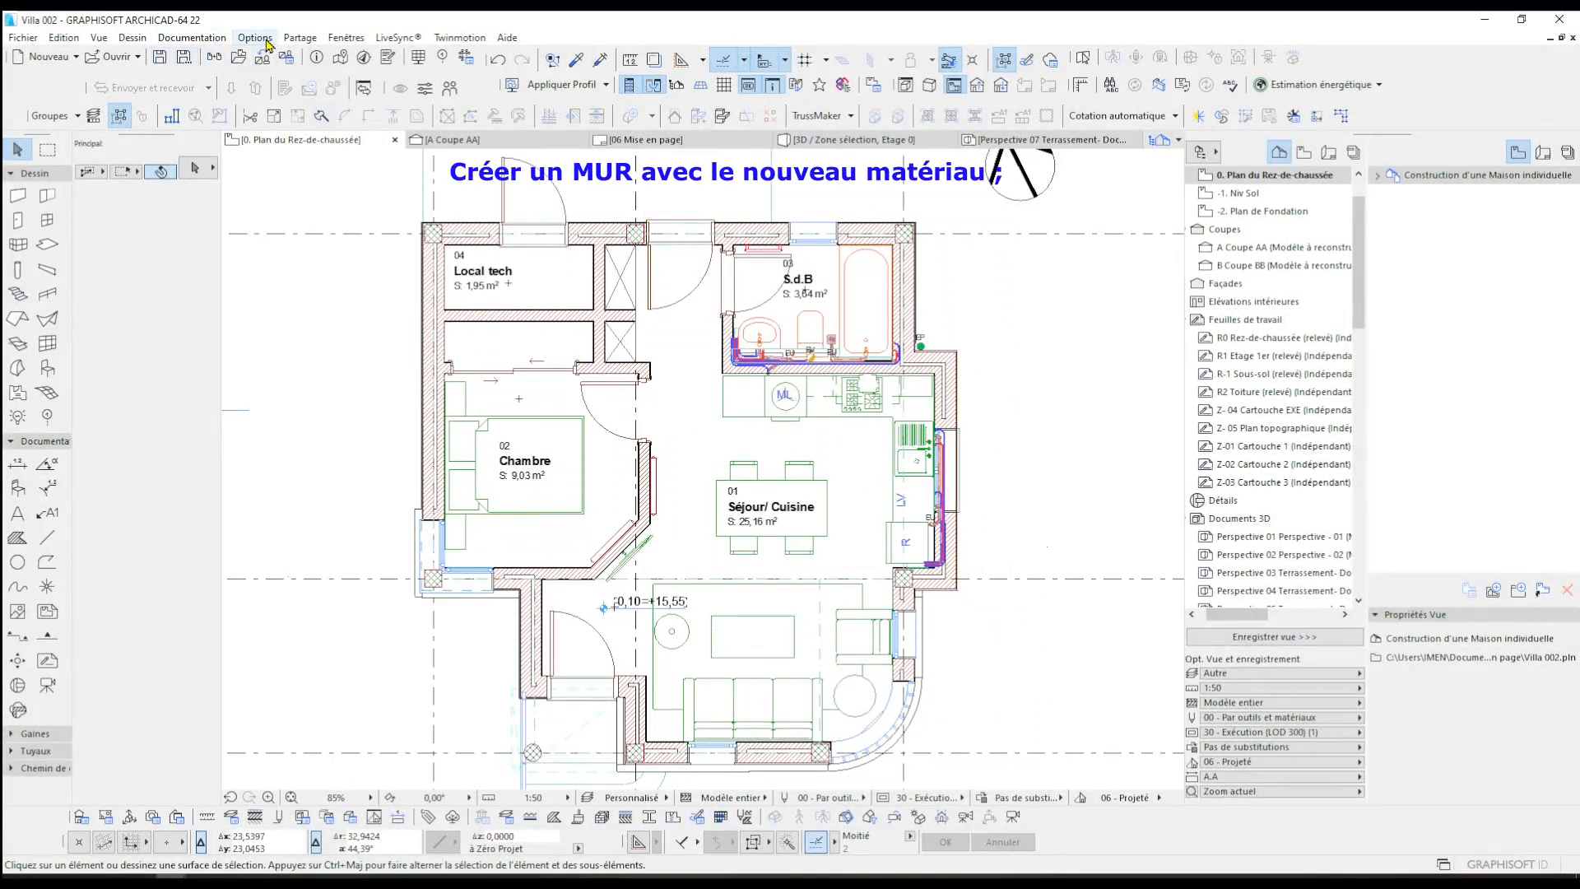
- Duplicate the composite structure "Finition Mur faience" under the name "Finition Mur Marbre"
left_click(267, 43)
mouse_move(268, 58)
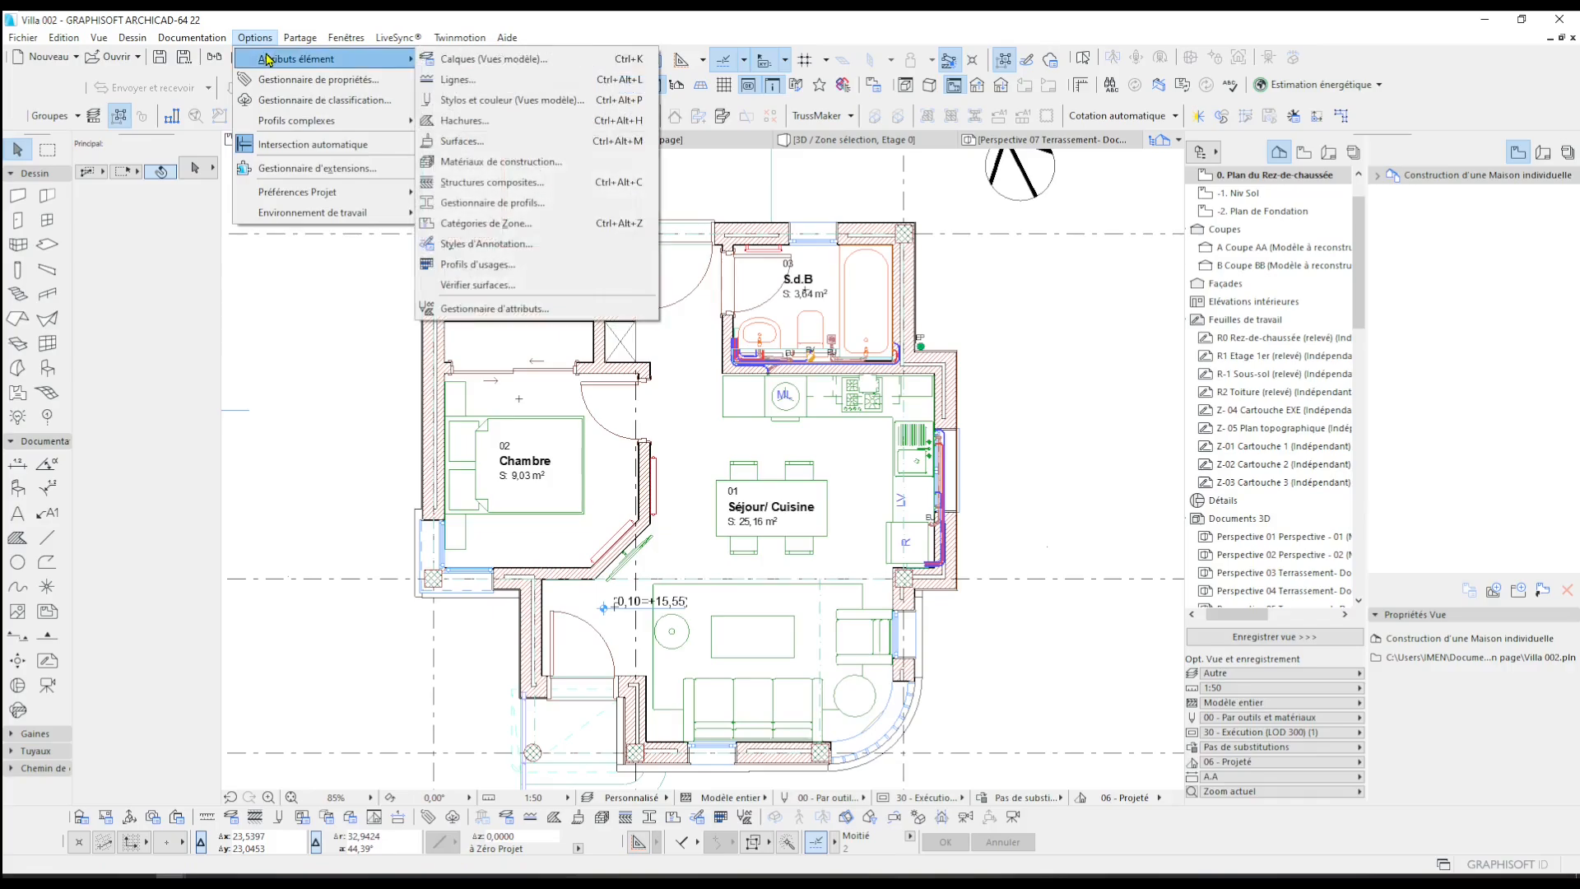
left_click(492, 182)
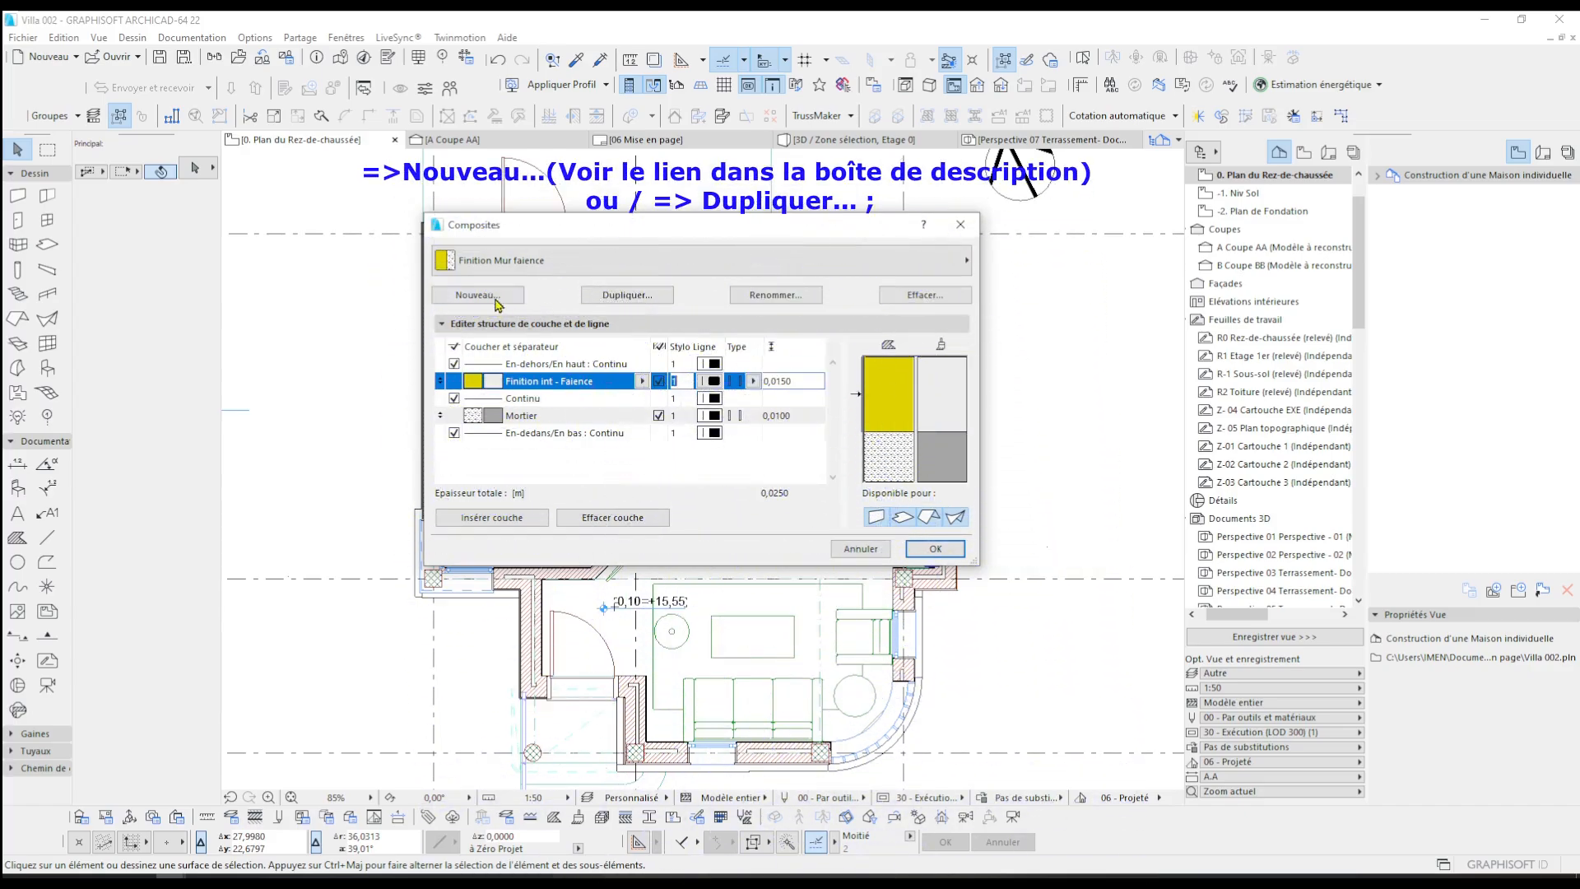
left_click(622, 298)
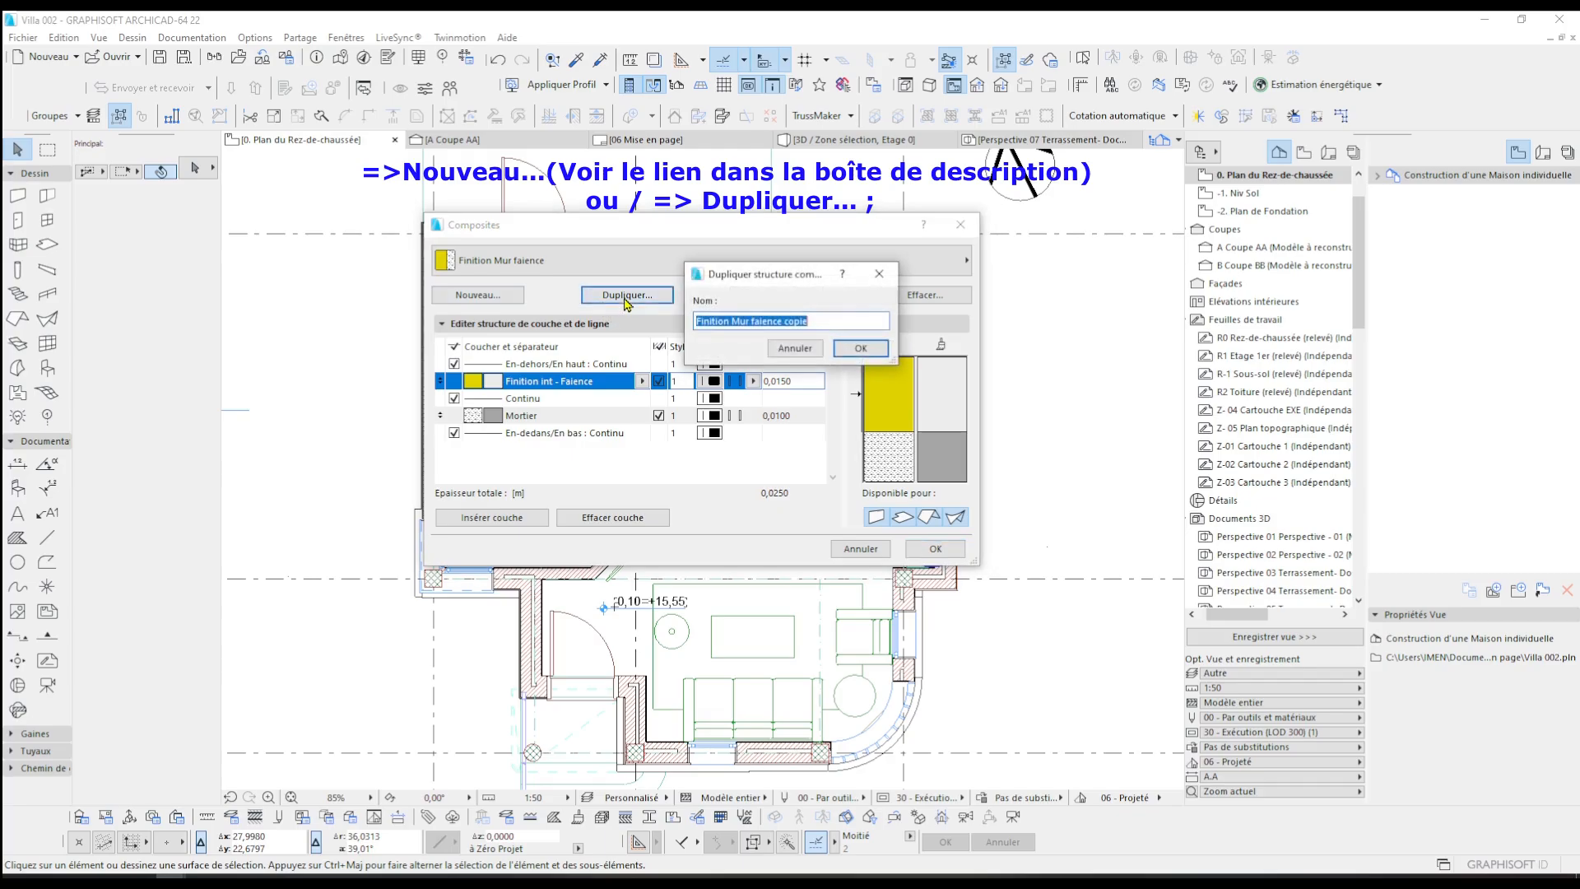
left_click(752, 323)
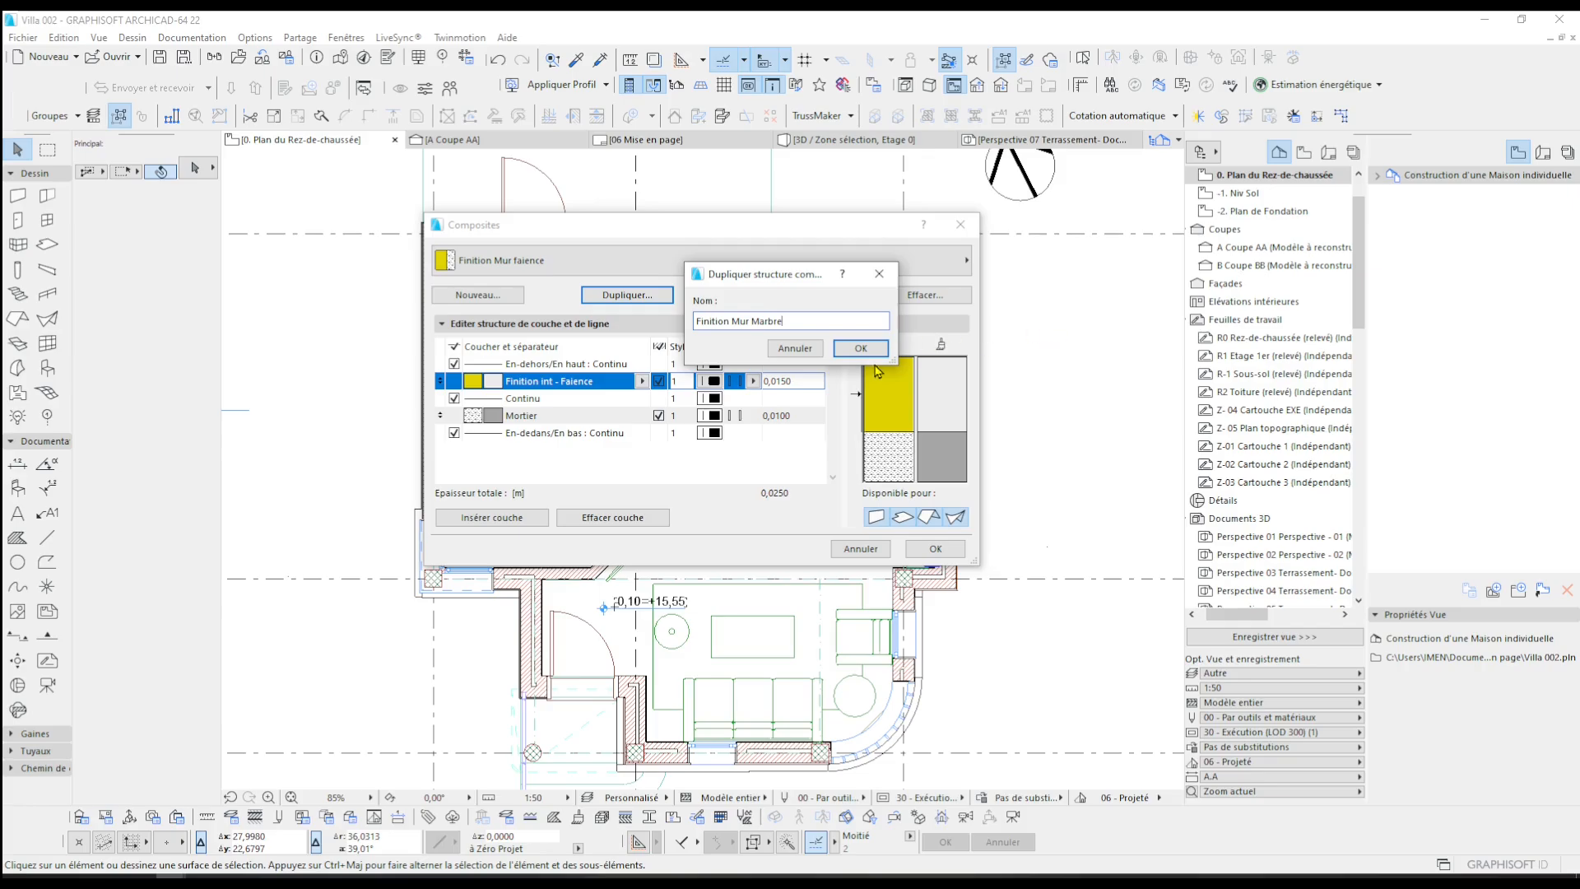
left_click(860, 349)
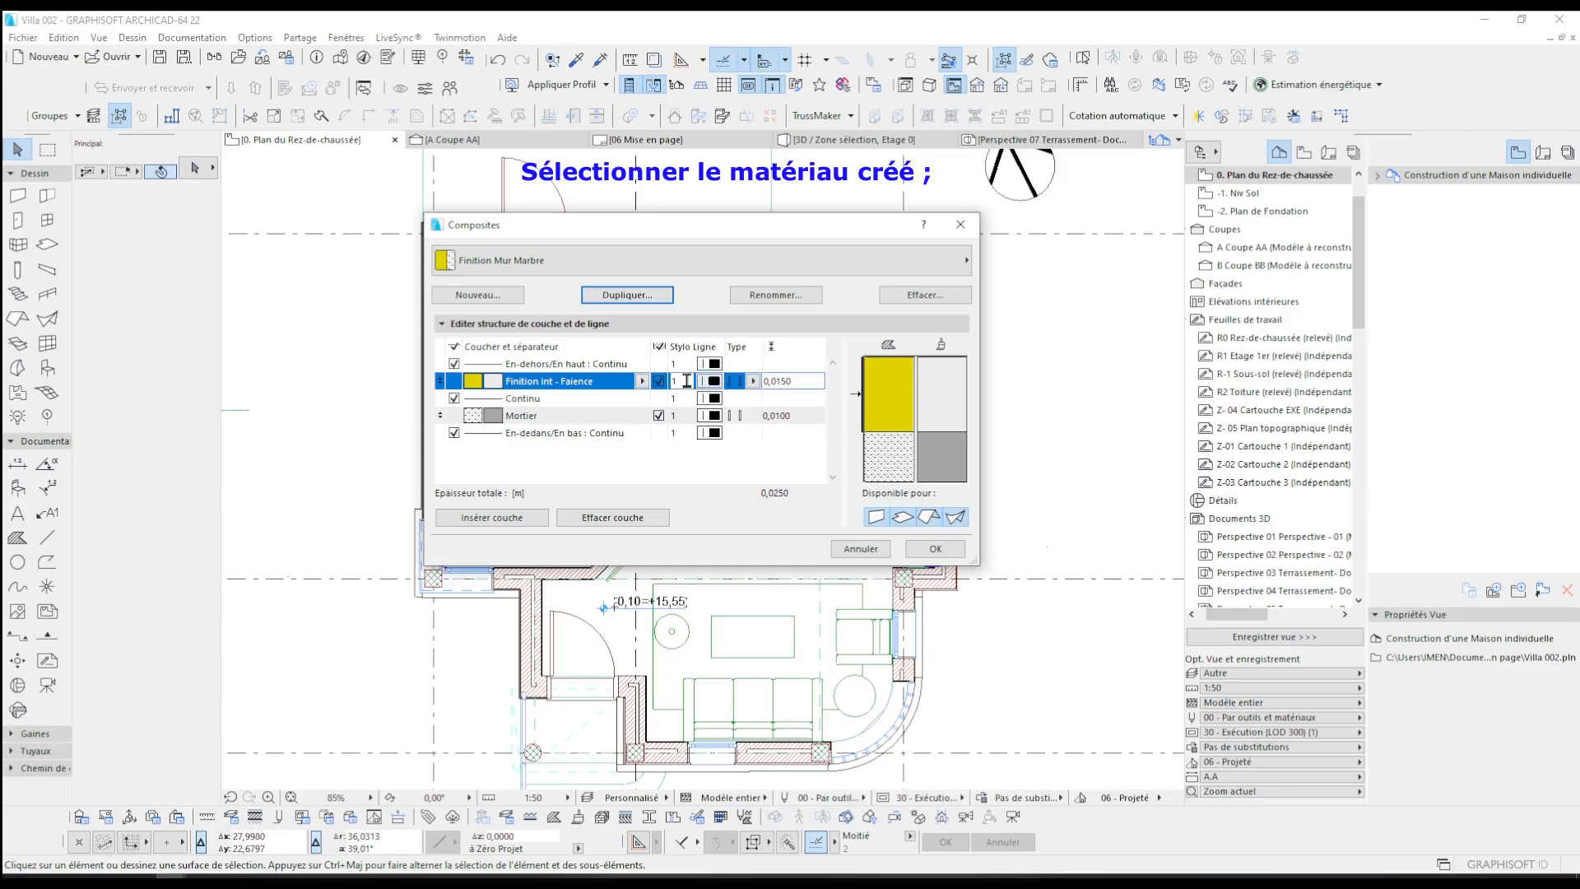
- Replace the Finition int - Faience layer of the Finition Mur Marbre composite with Finition int - Marbre and save
left_click(644, 382)
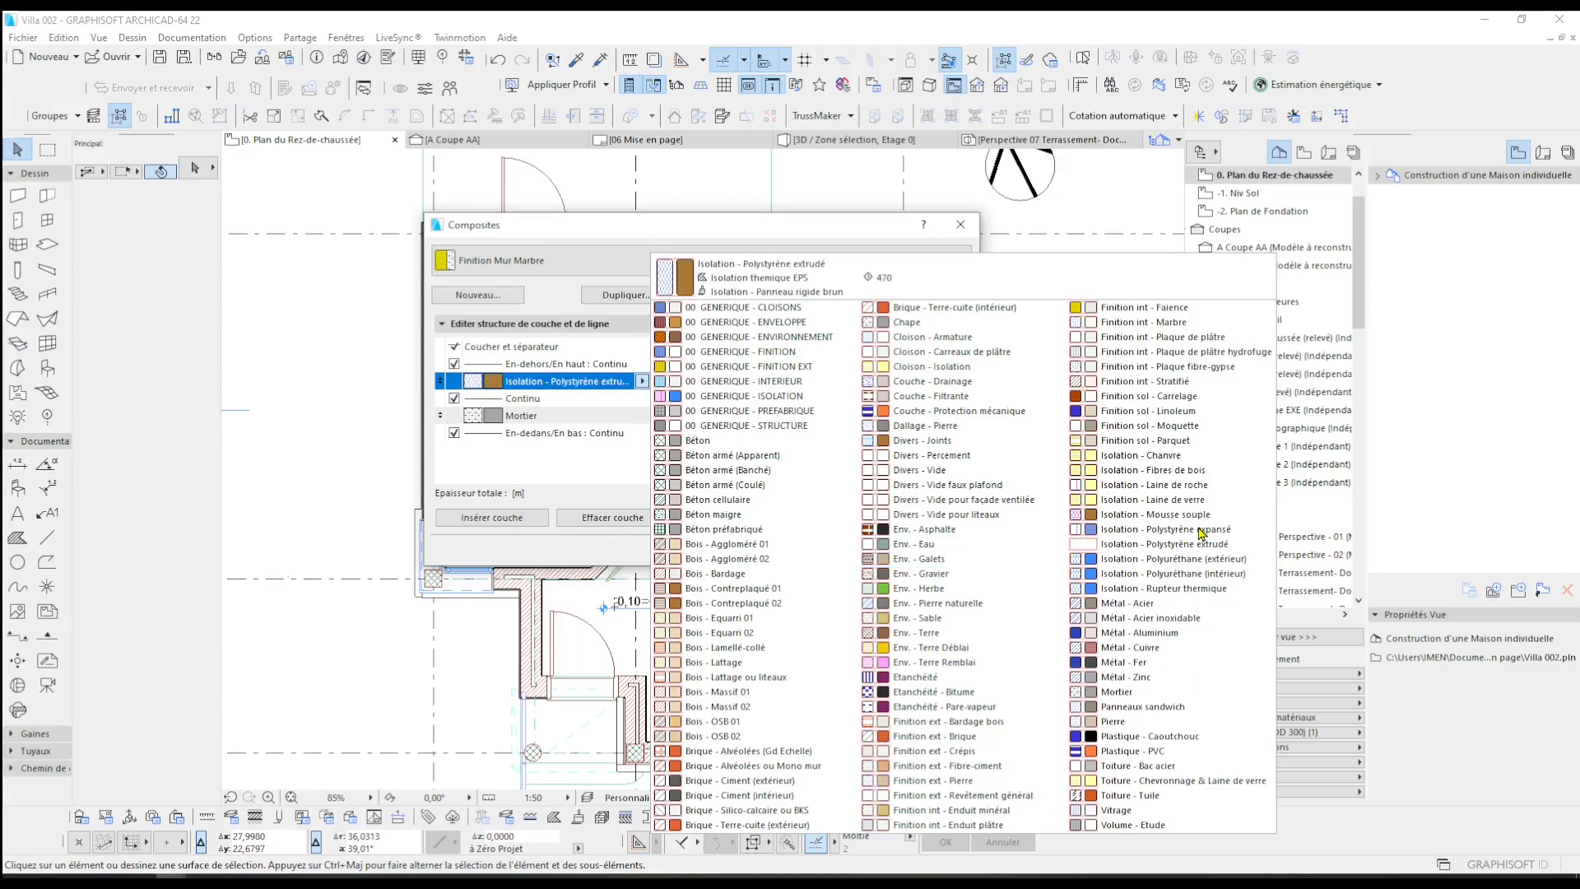
left_click(1139, 323)
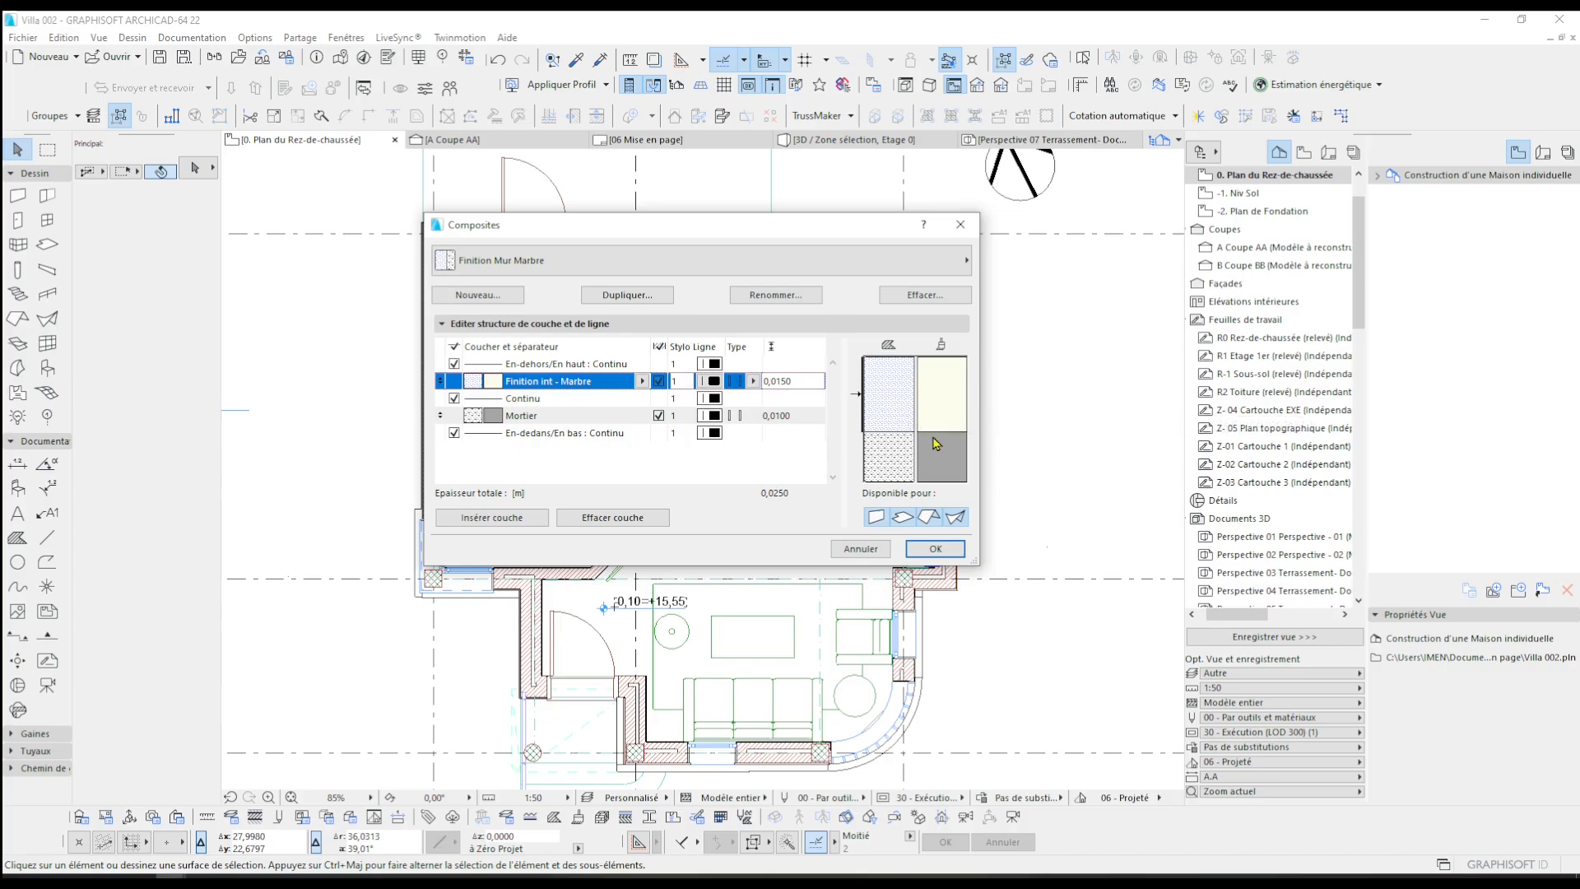
left_click(936, 549)
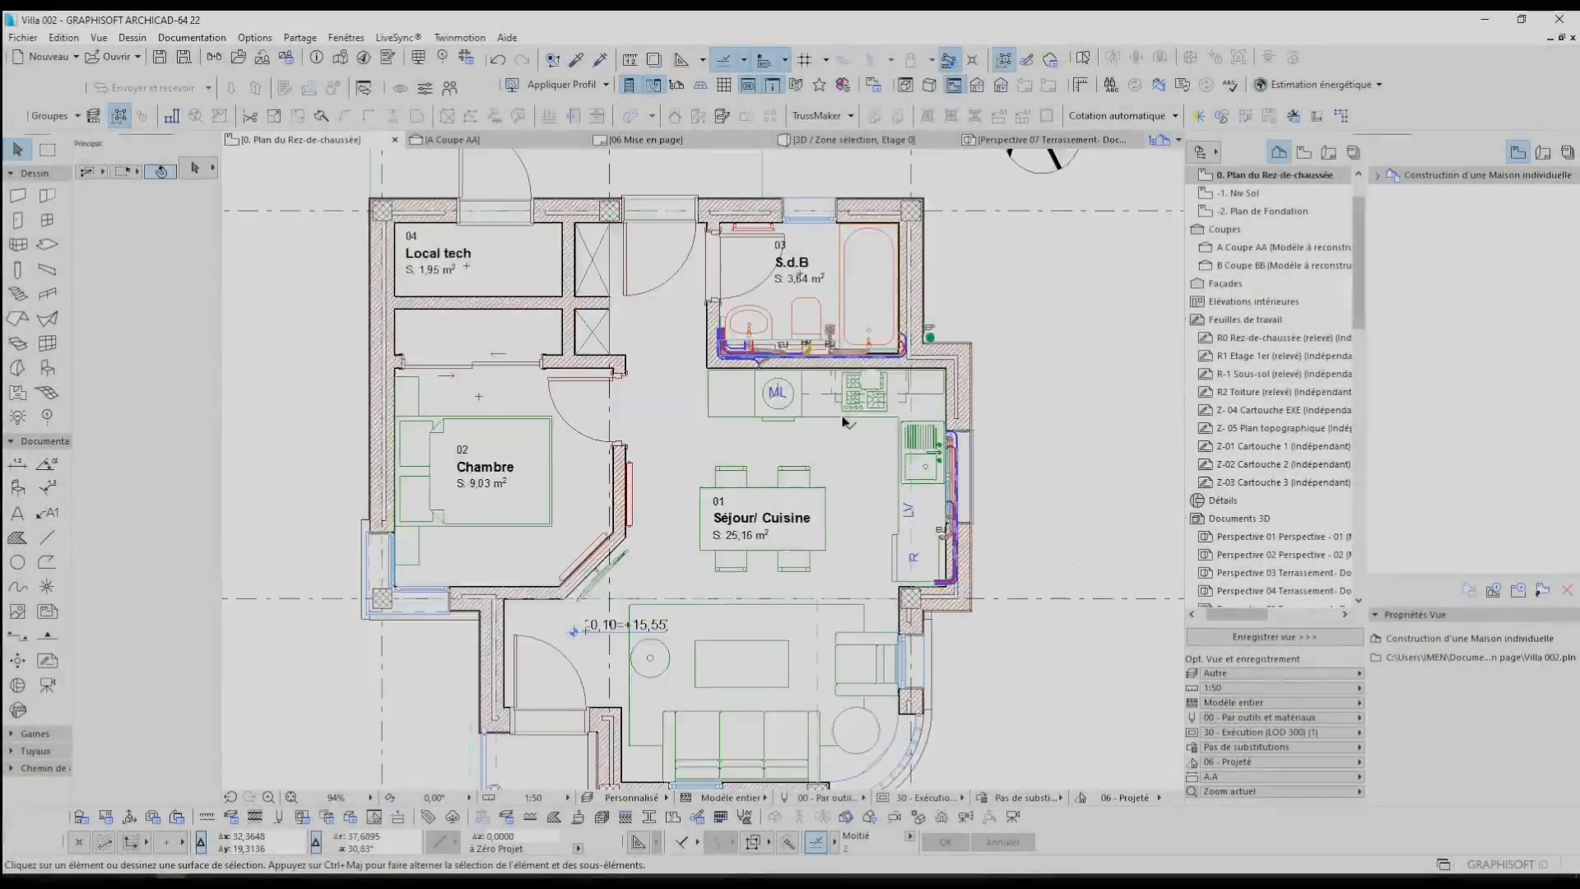
- Start the Wall tool for the kitchen area and set its default structure to the Finition Mur Marbre composite
scroll(882, 428, "up", 3)
scroll(903, 427, "up", 2)
middle_click_drag(903, 428, 878, 448)
middle_click_drag(625, 418, 617, 437)
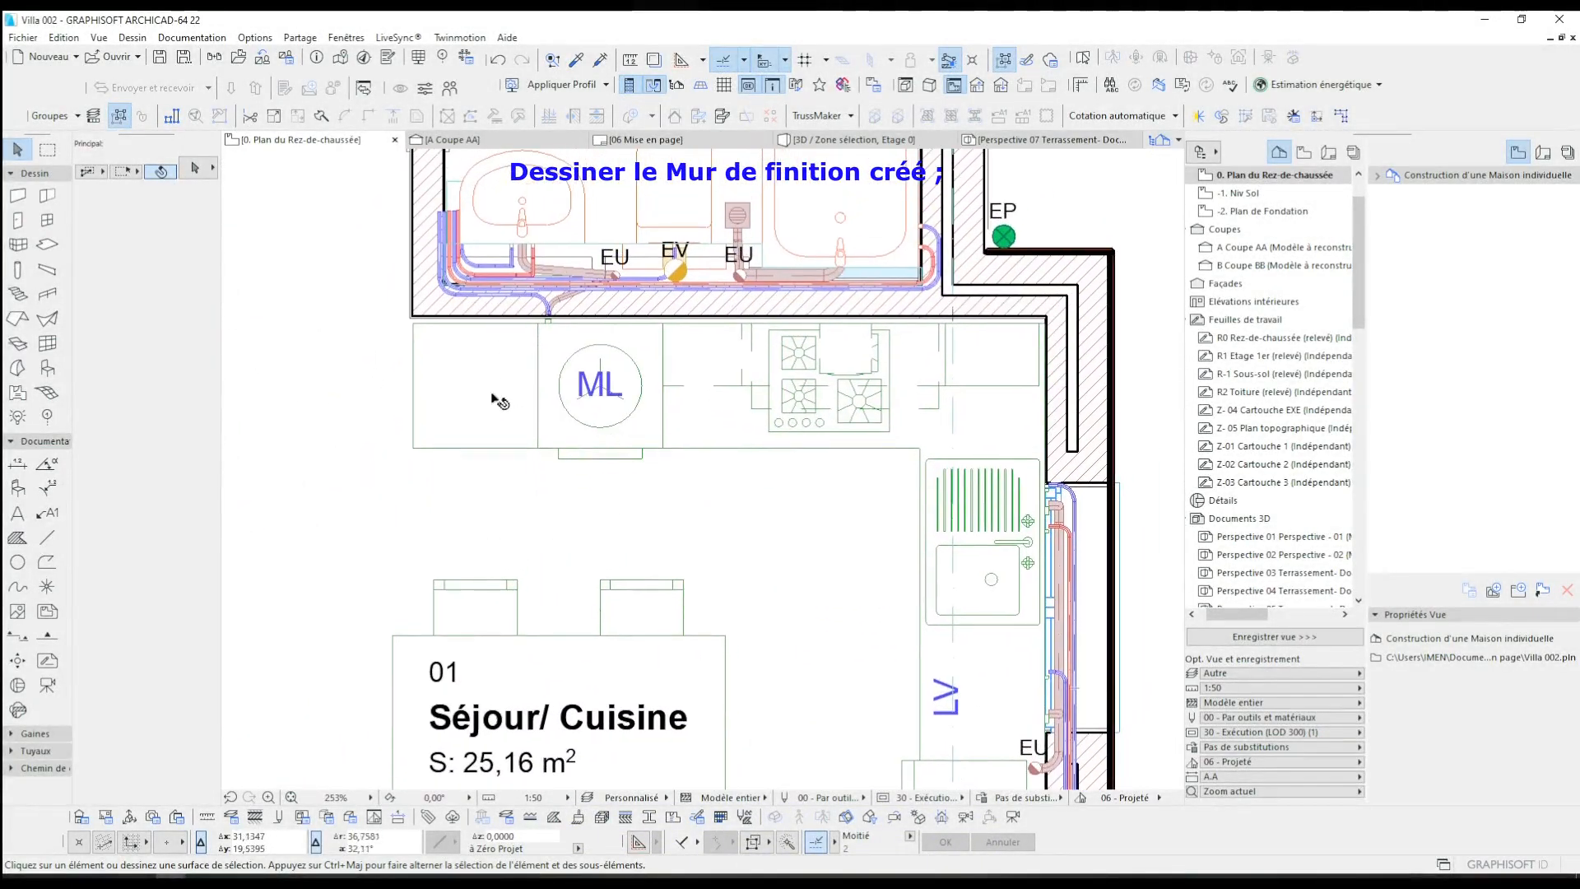
scroll(484, 387, "up", 2)
middle_click_drag(483, 387, 408, 400)
scroll(425, 397, "down", 1)
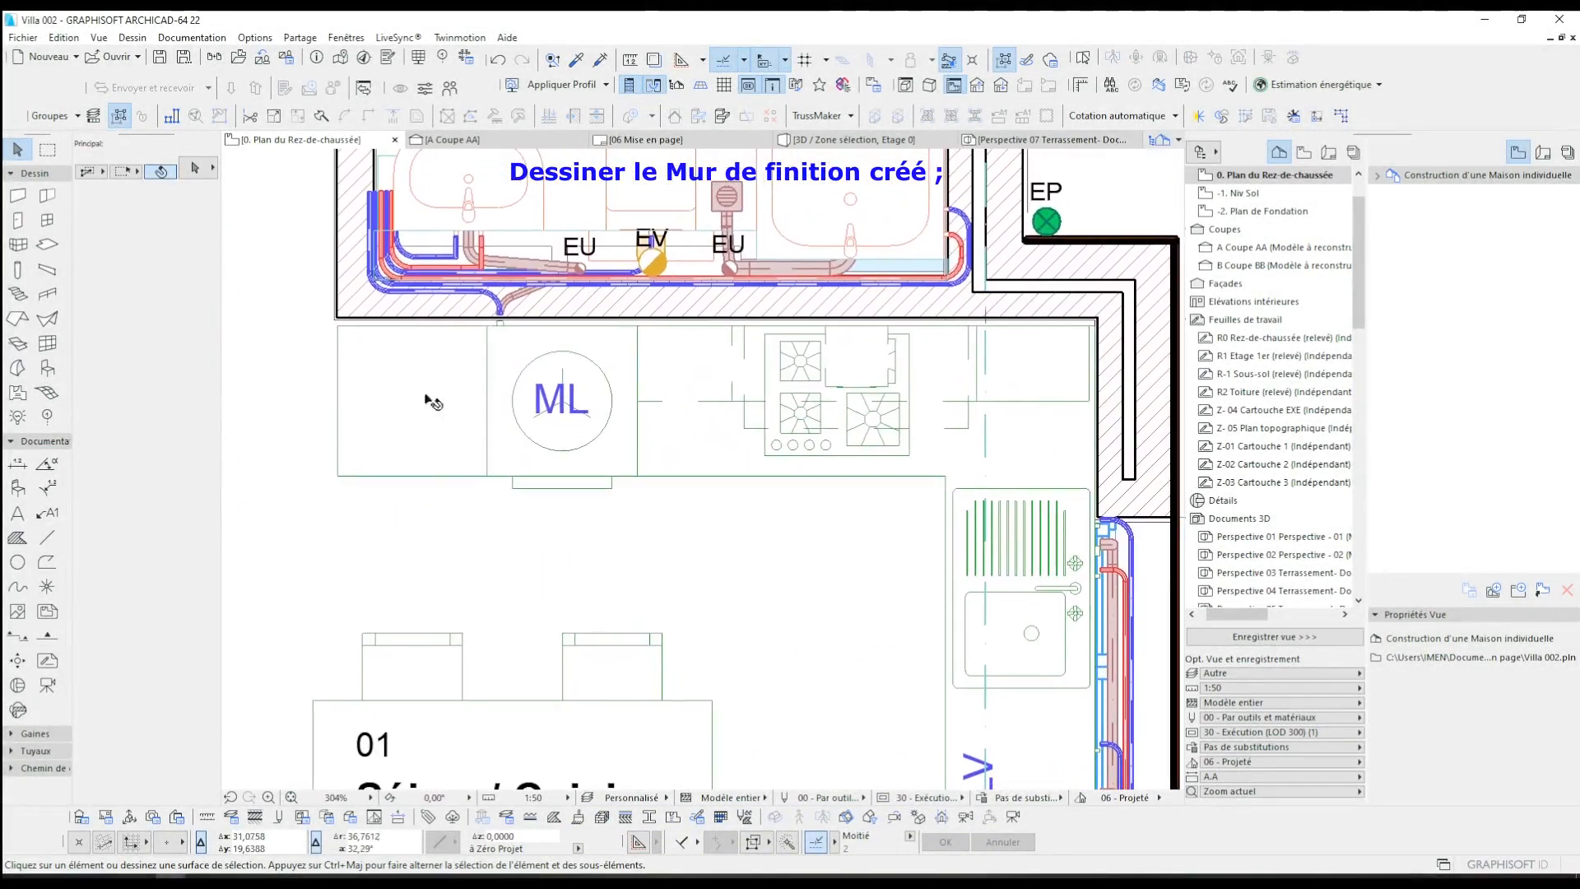
left_click(18, 196)
key("ctrl+t")
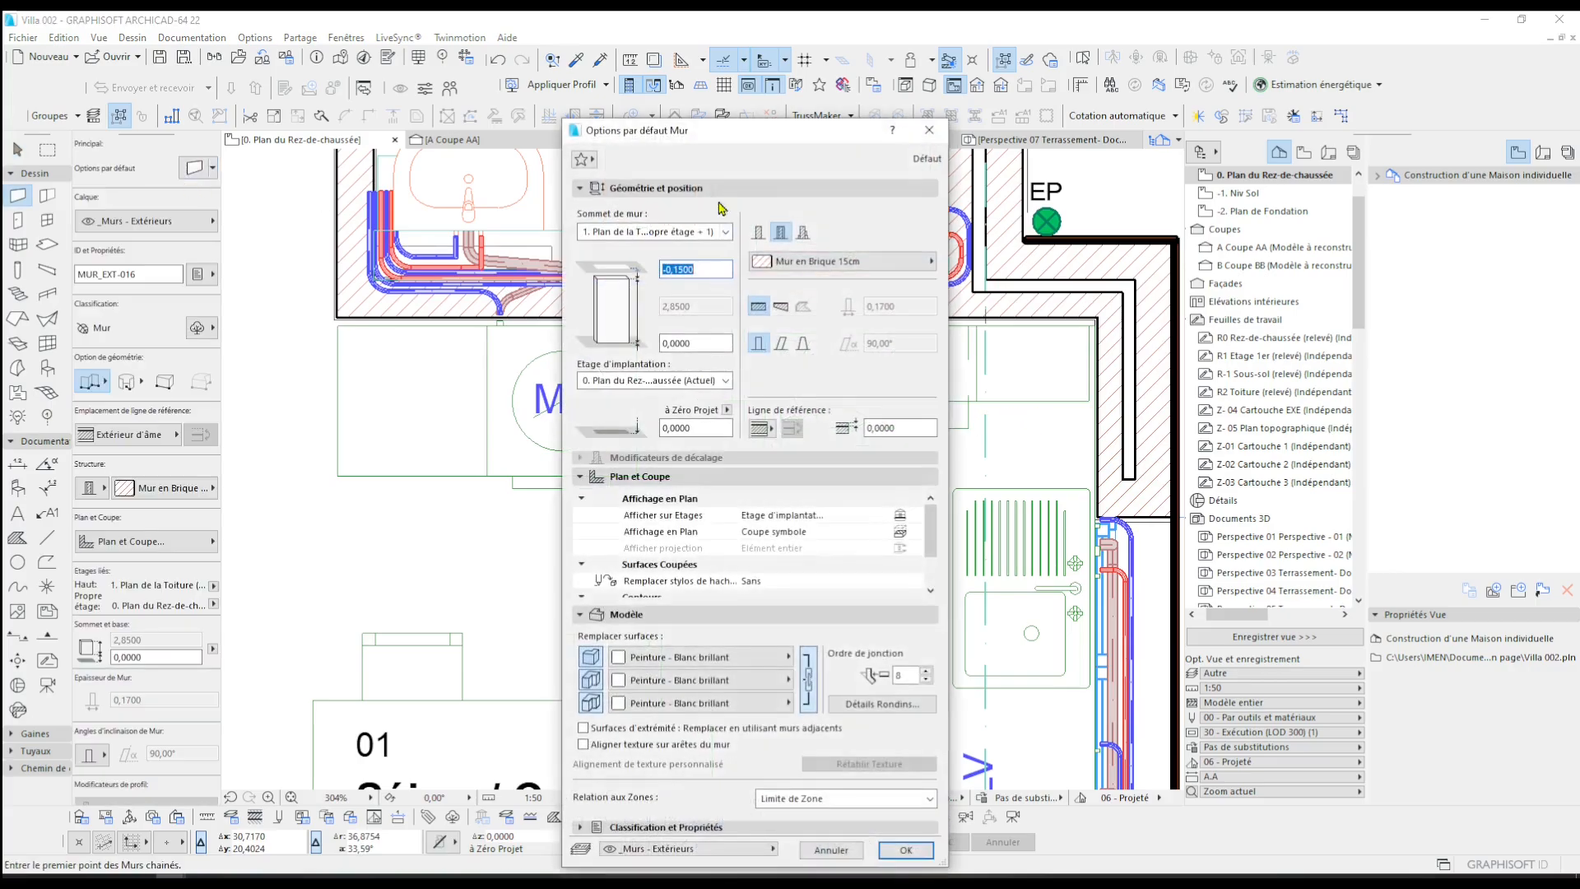
left_click_drag(758, 146, 712, 193)
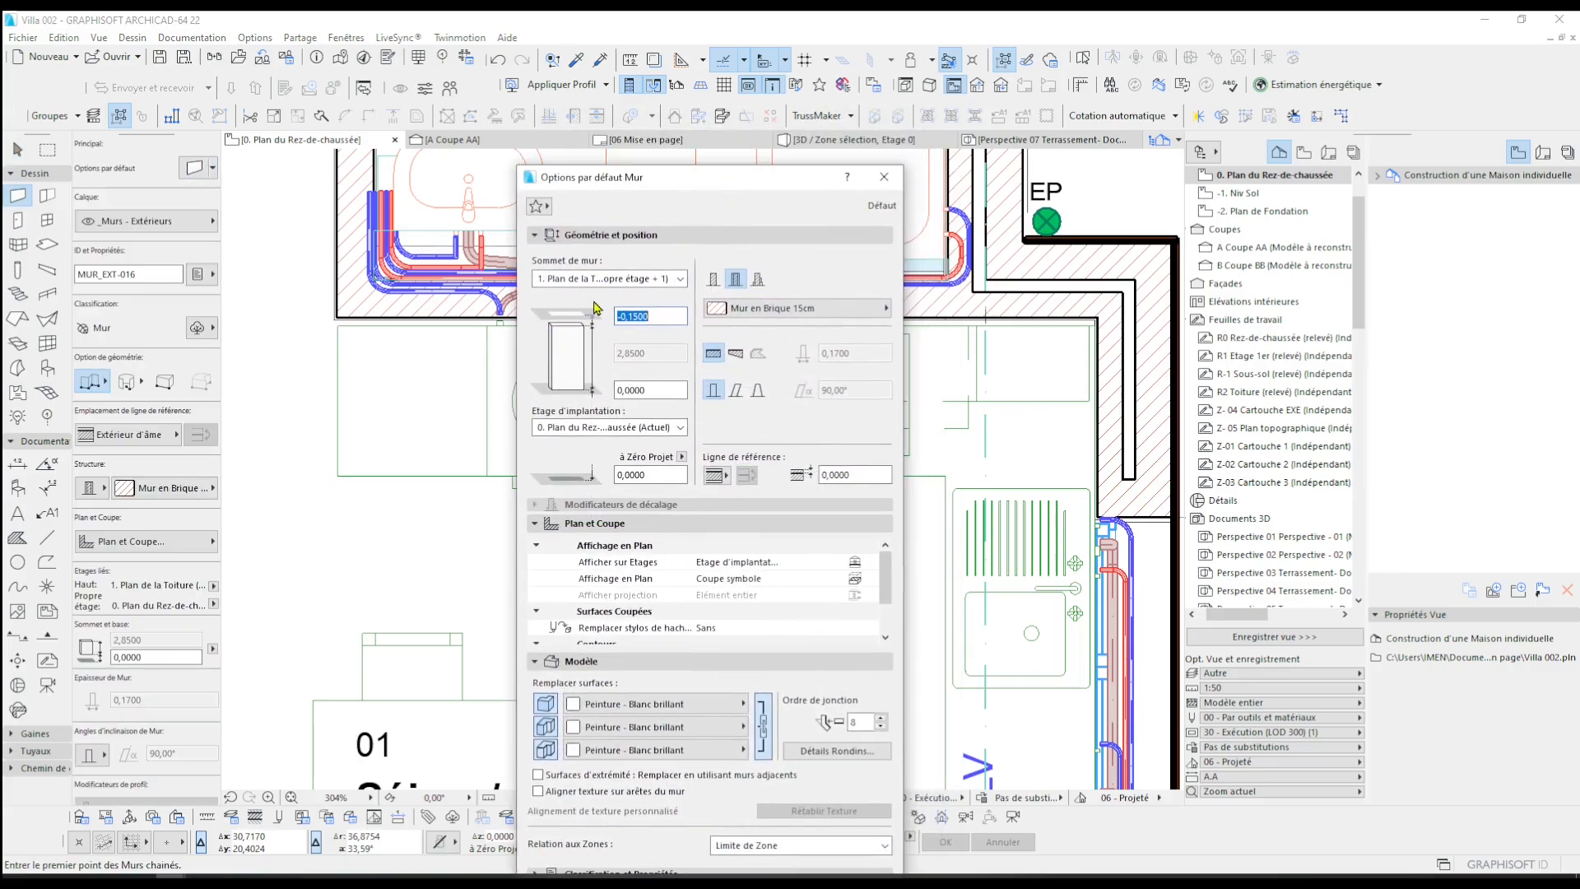
left_click(735, 309)
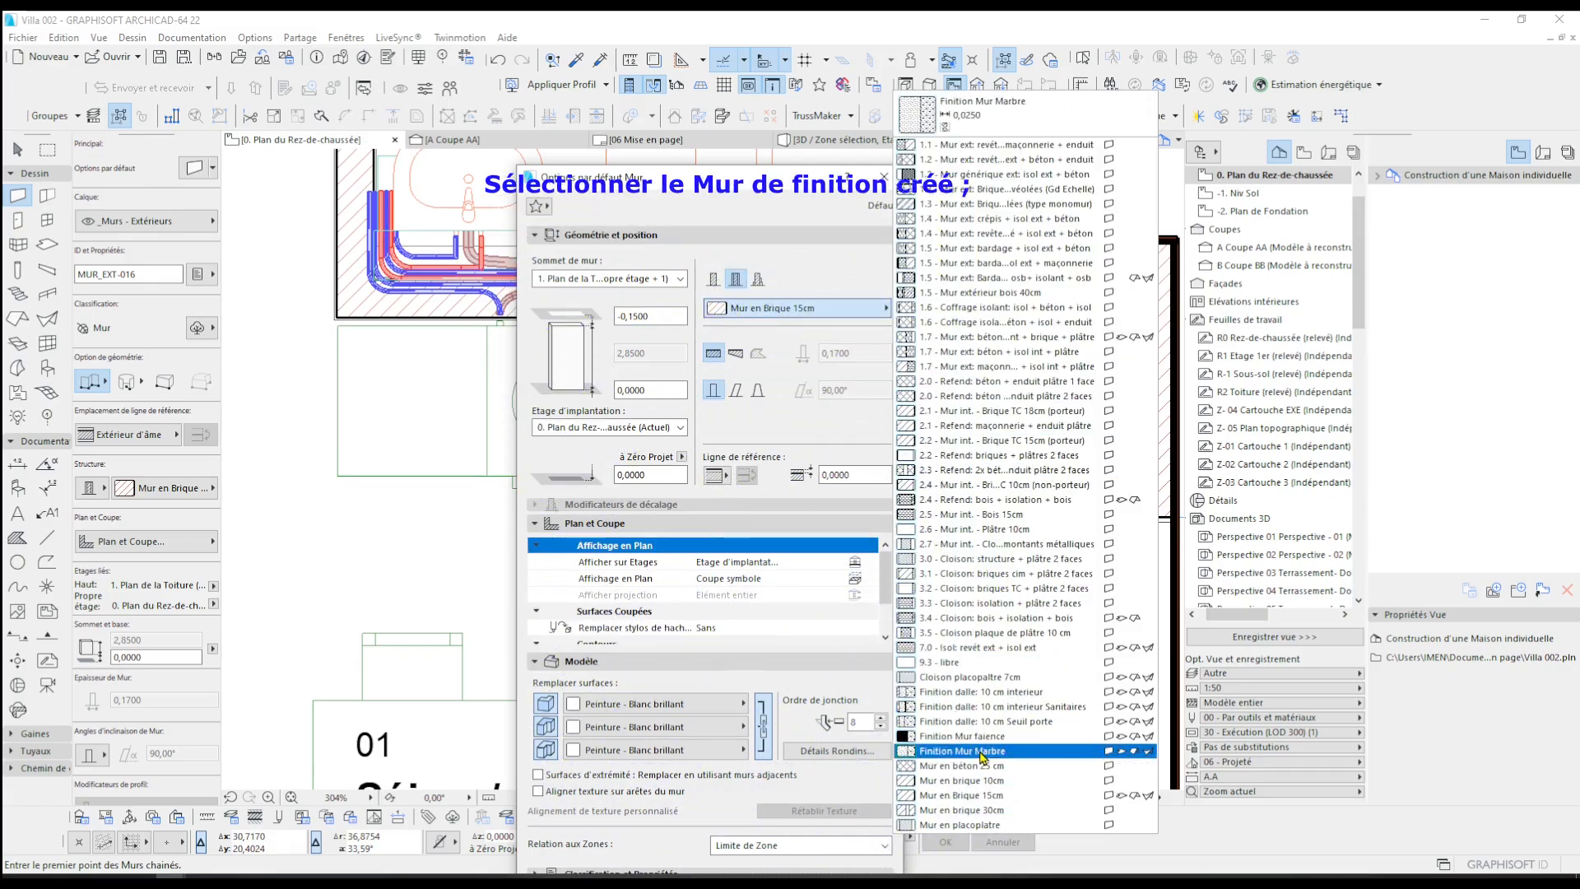
left_click(1020, 752)
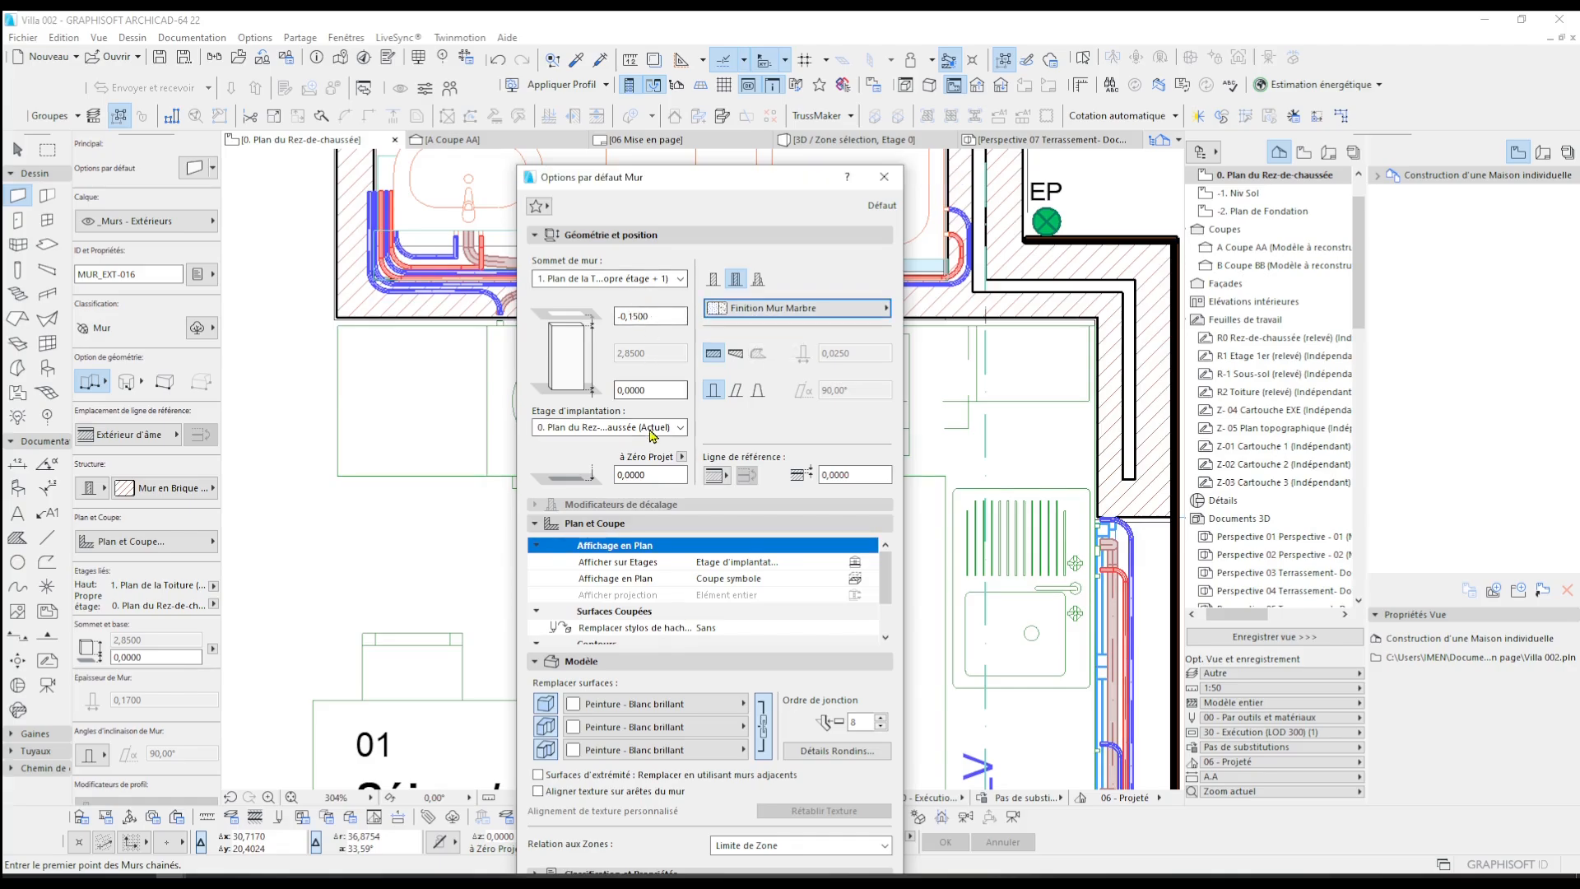
- Set the default wall's base offset to 0,9 m, its top to Non lié, and its height to 1 m
left_click_drag(654, 390, 605, 395)
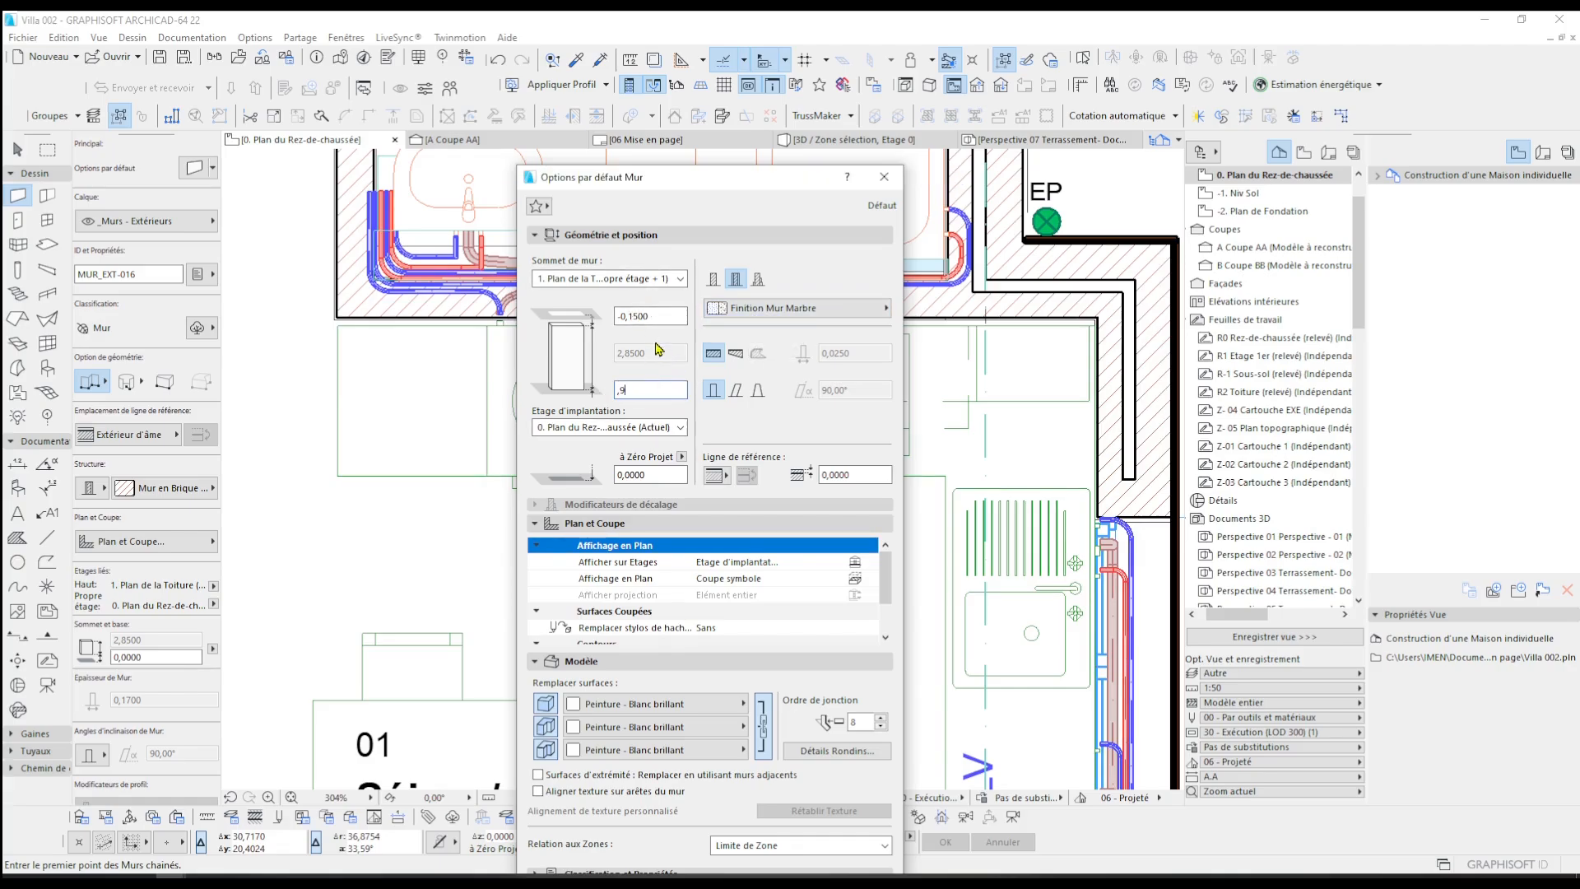
left_click(658, 279)
left_click(647, 326)
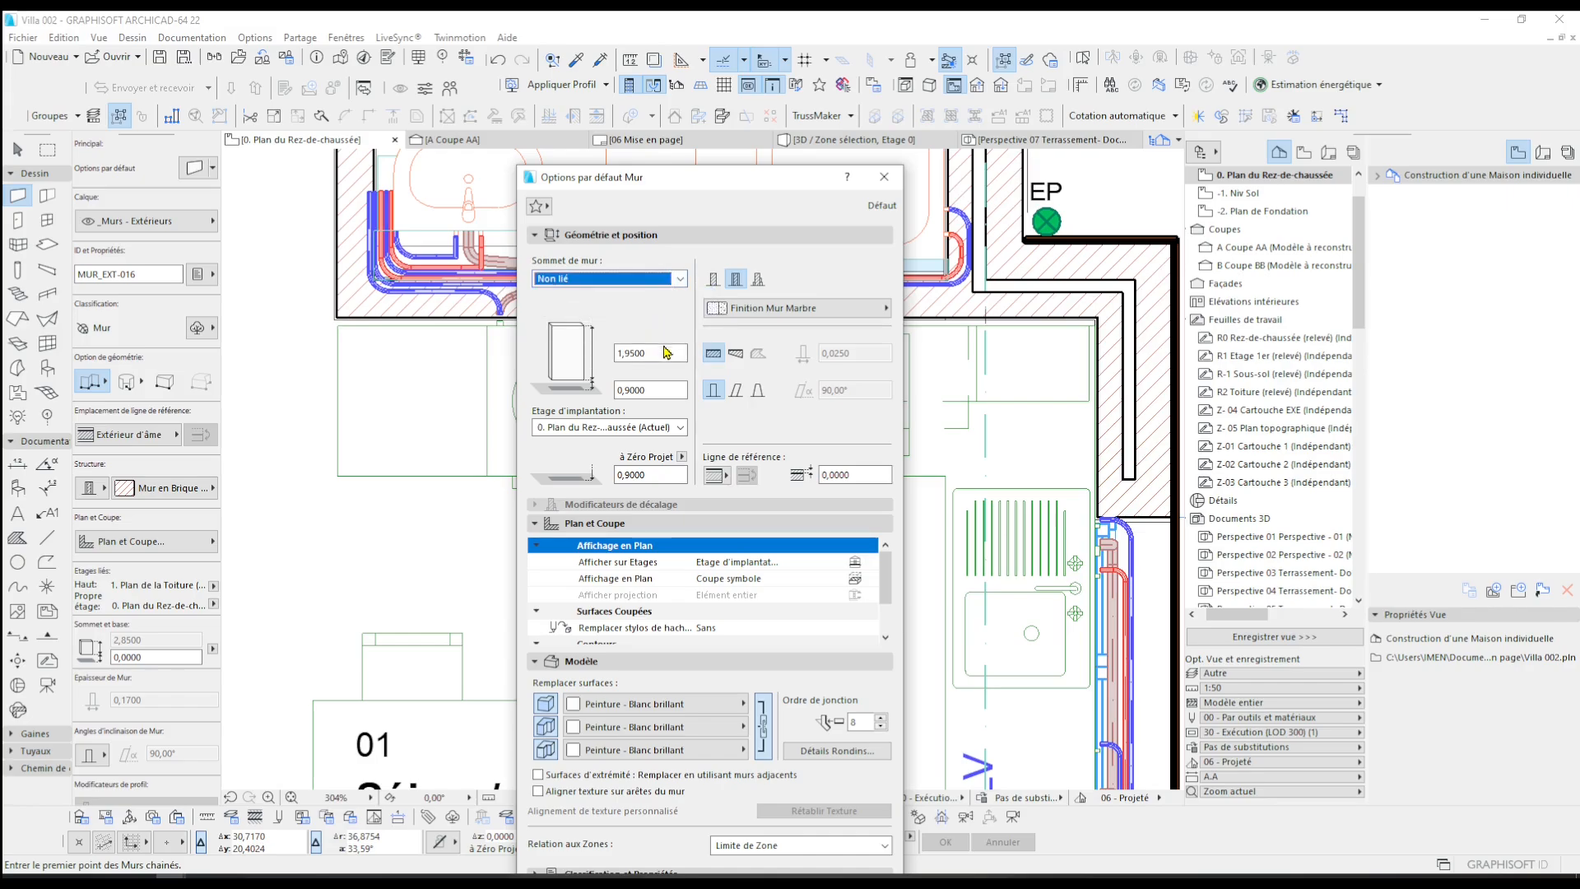
left_click_drag(666, 349, 619, 367)
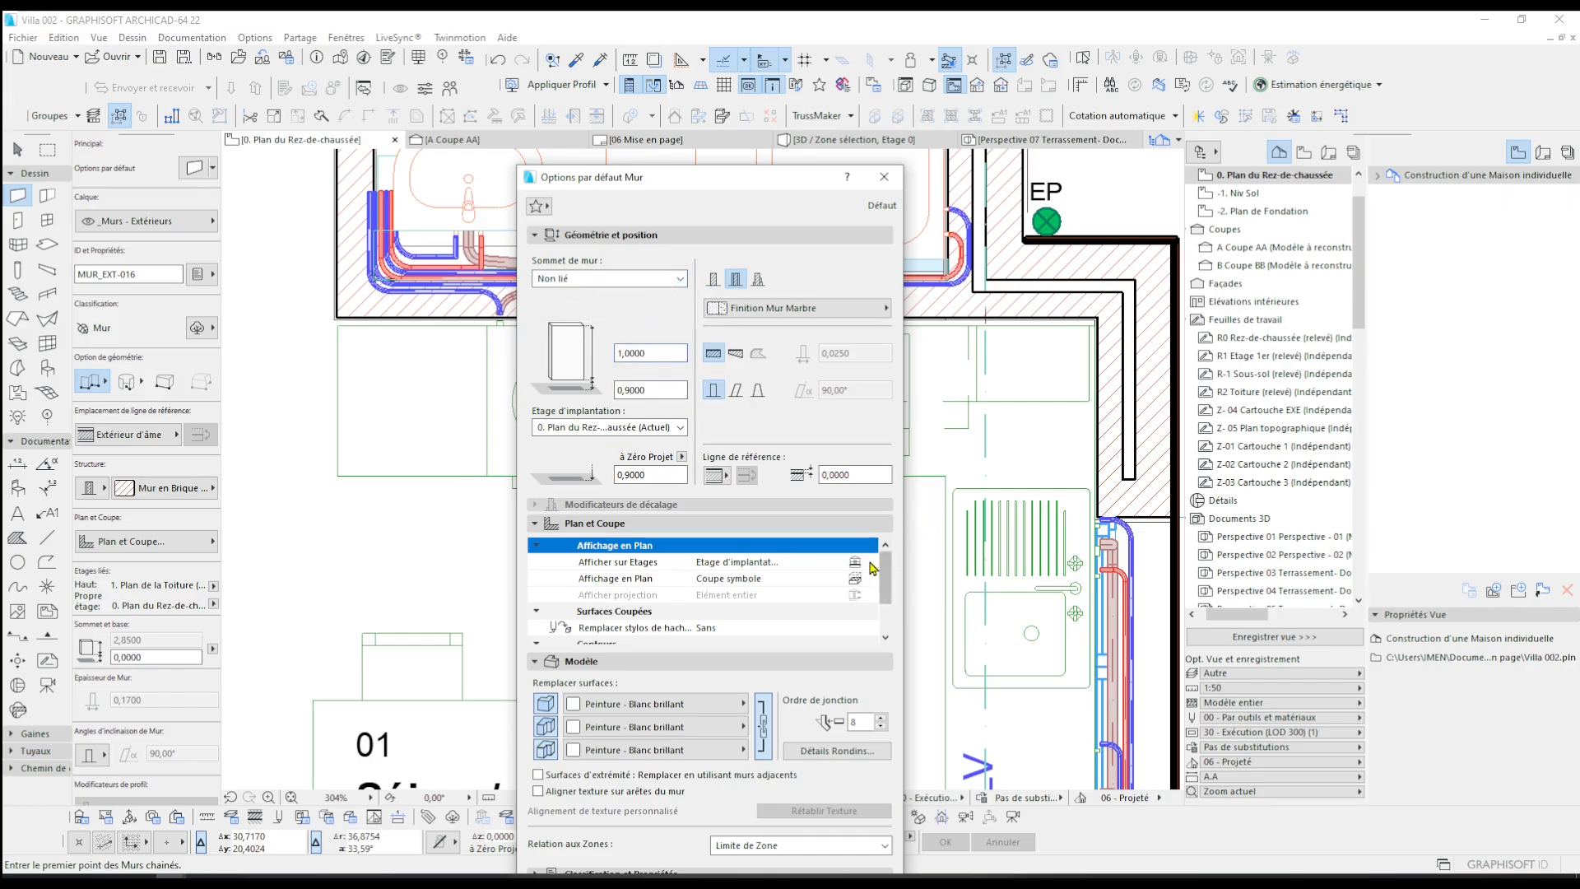
- Turn off the wall's surface overrides, set its reference line to Face extérieure, and accept the default wall settings
left_click(765, 728)
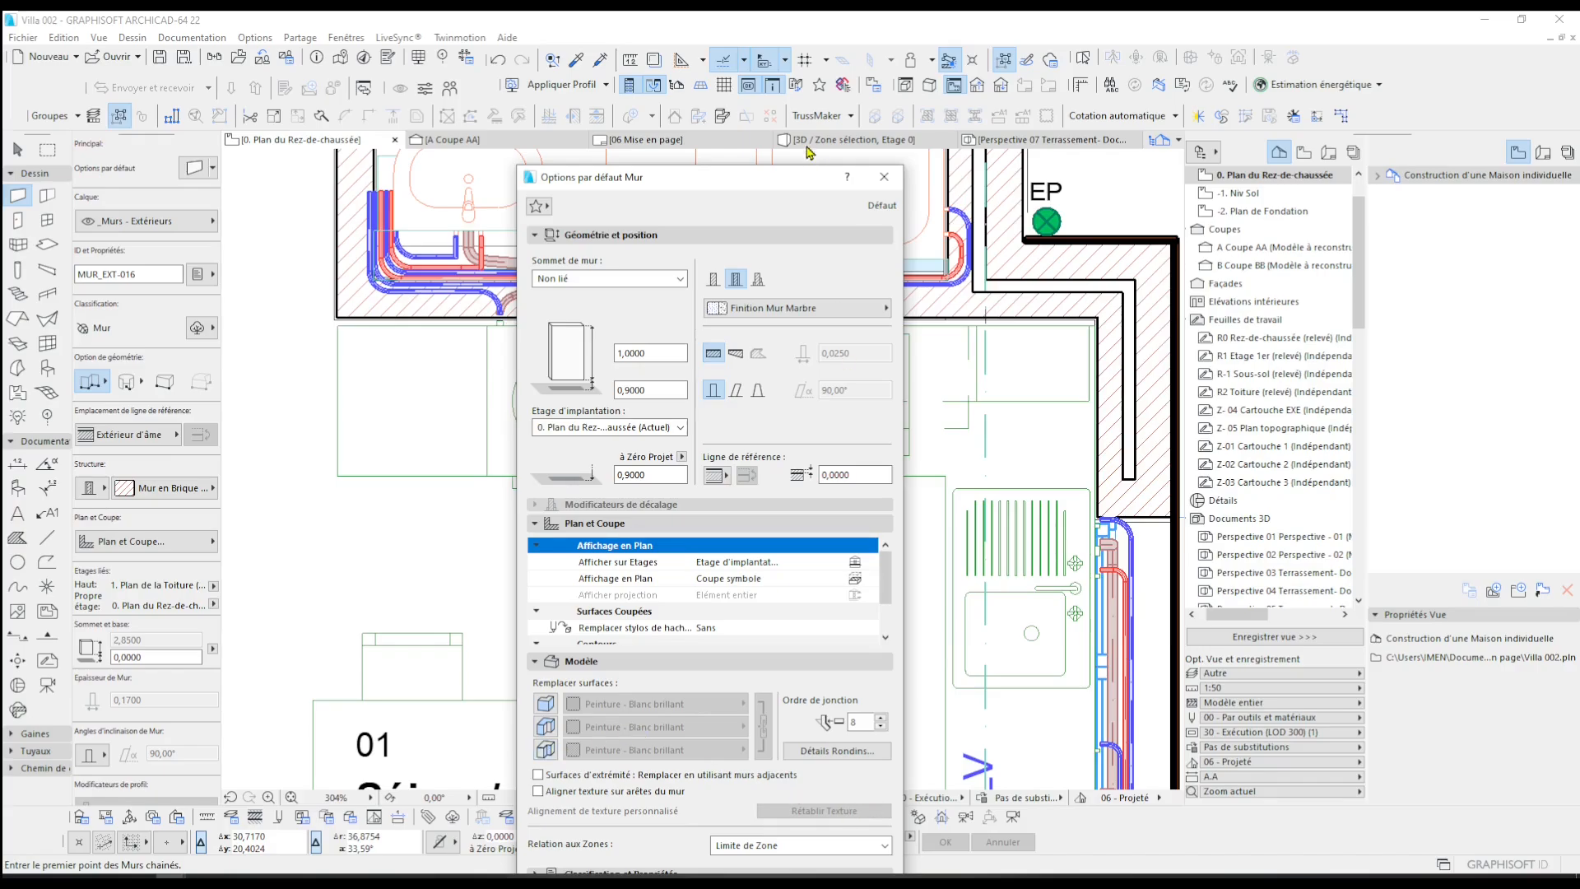
left_click_drag(801, 171, 812, 163)
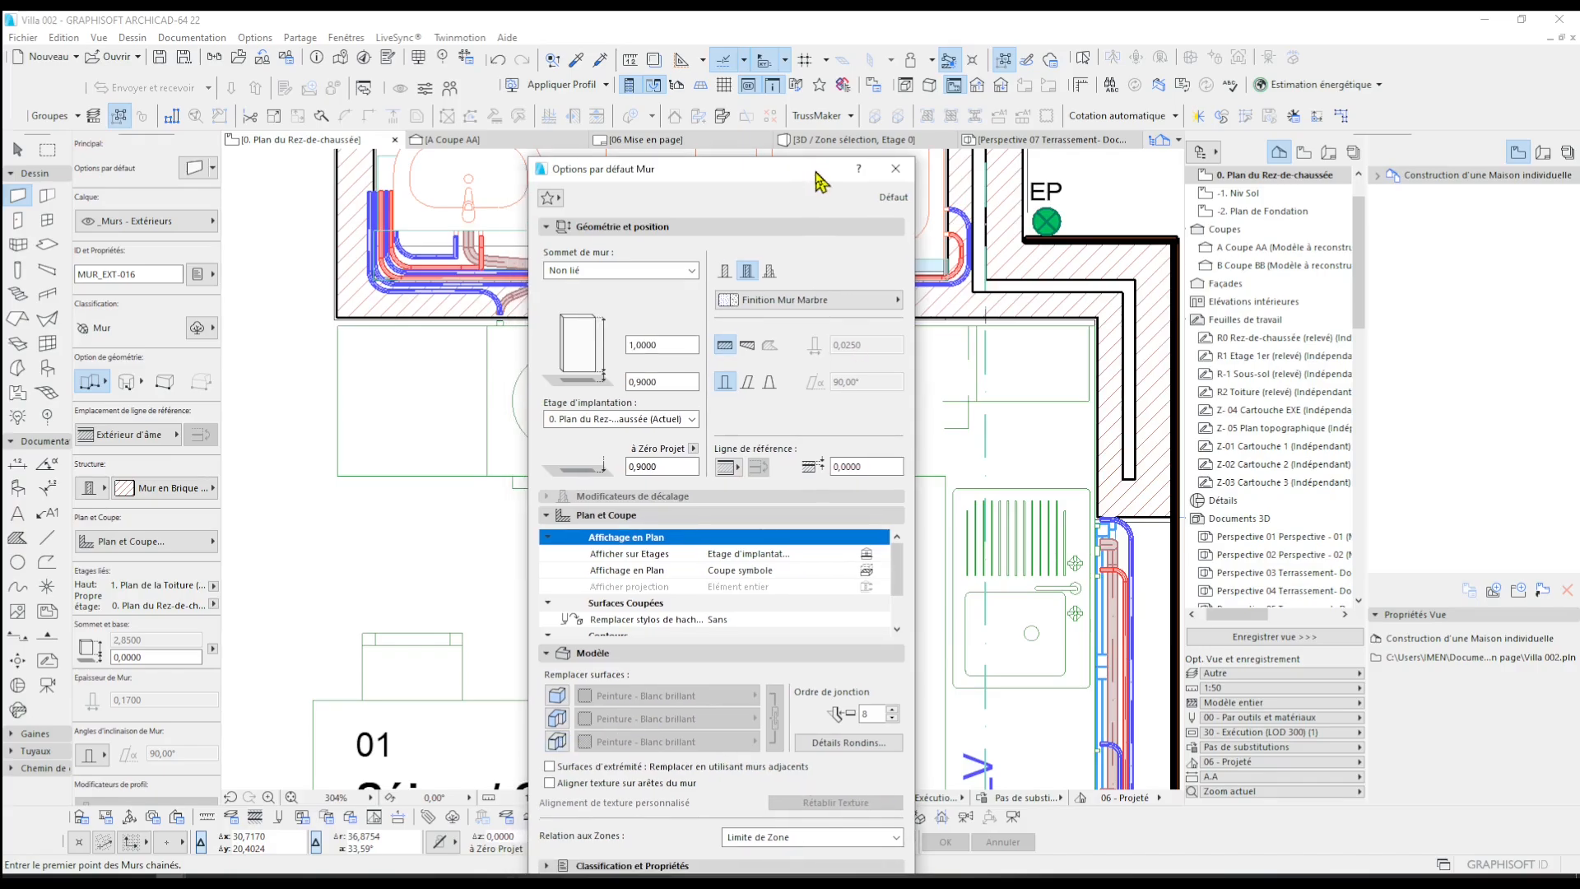
left_click(765, 654)
left_click(873, 695)
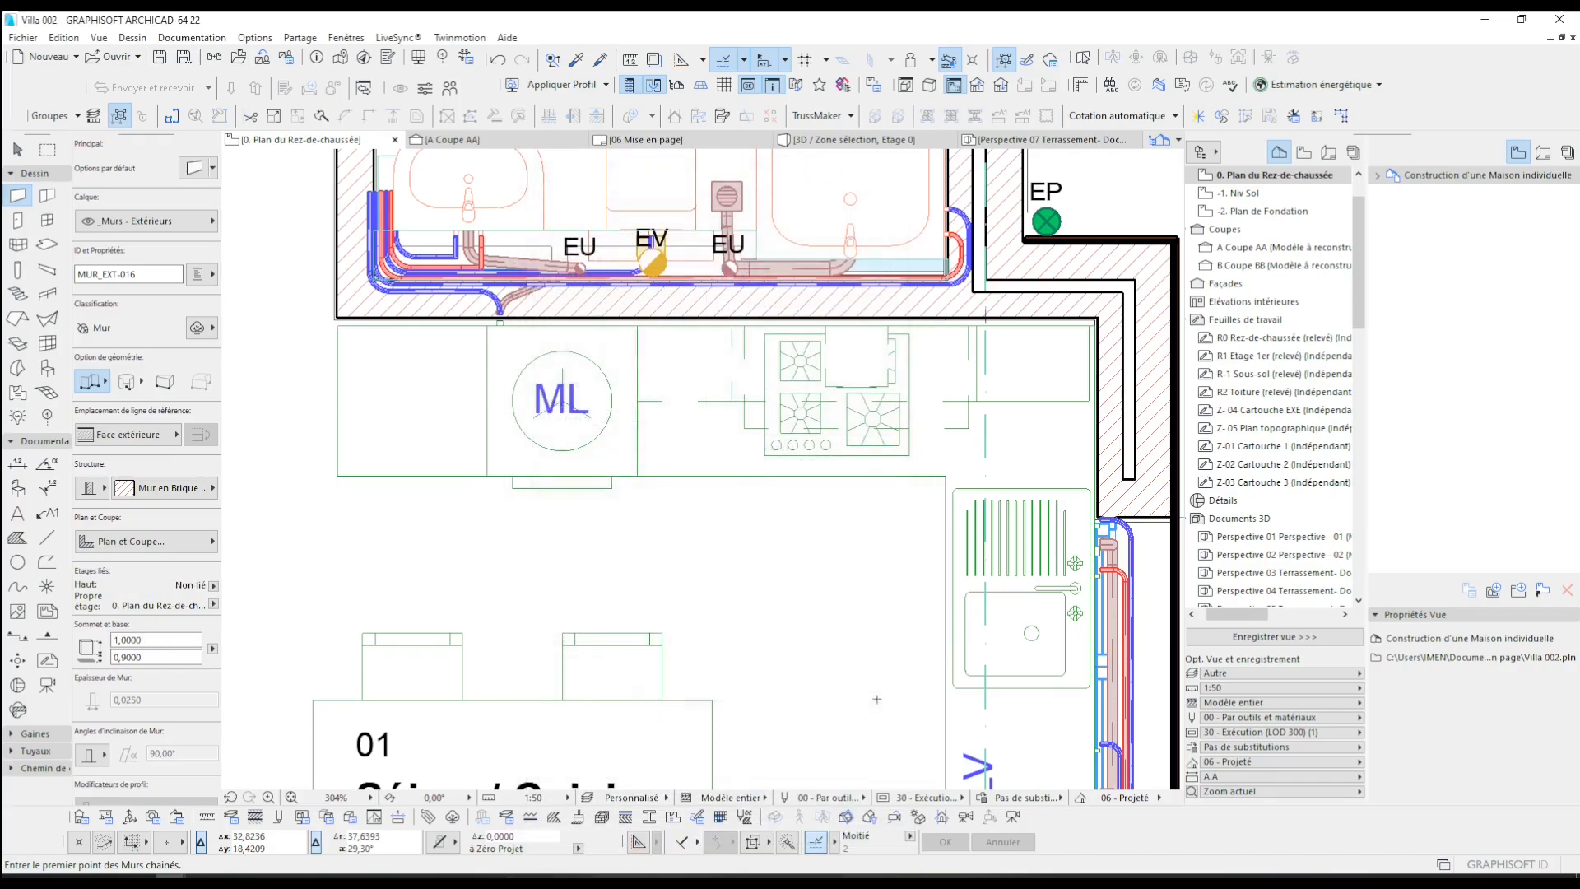
- Draw the chained marble wall from the ML unit's left edge about 2,43 m to the inner corner, then along the side wall to the window
scroll(599, 356, "up", 5)
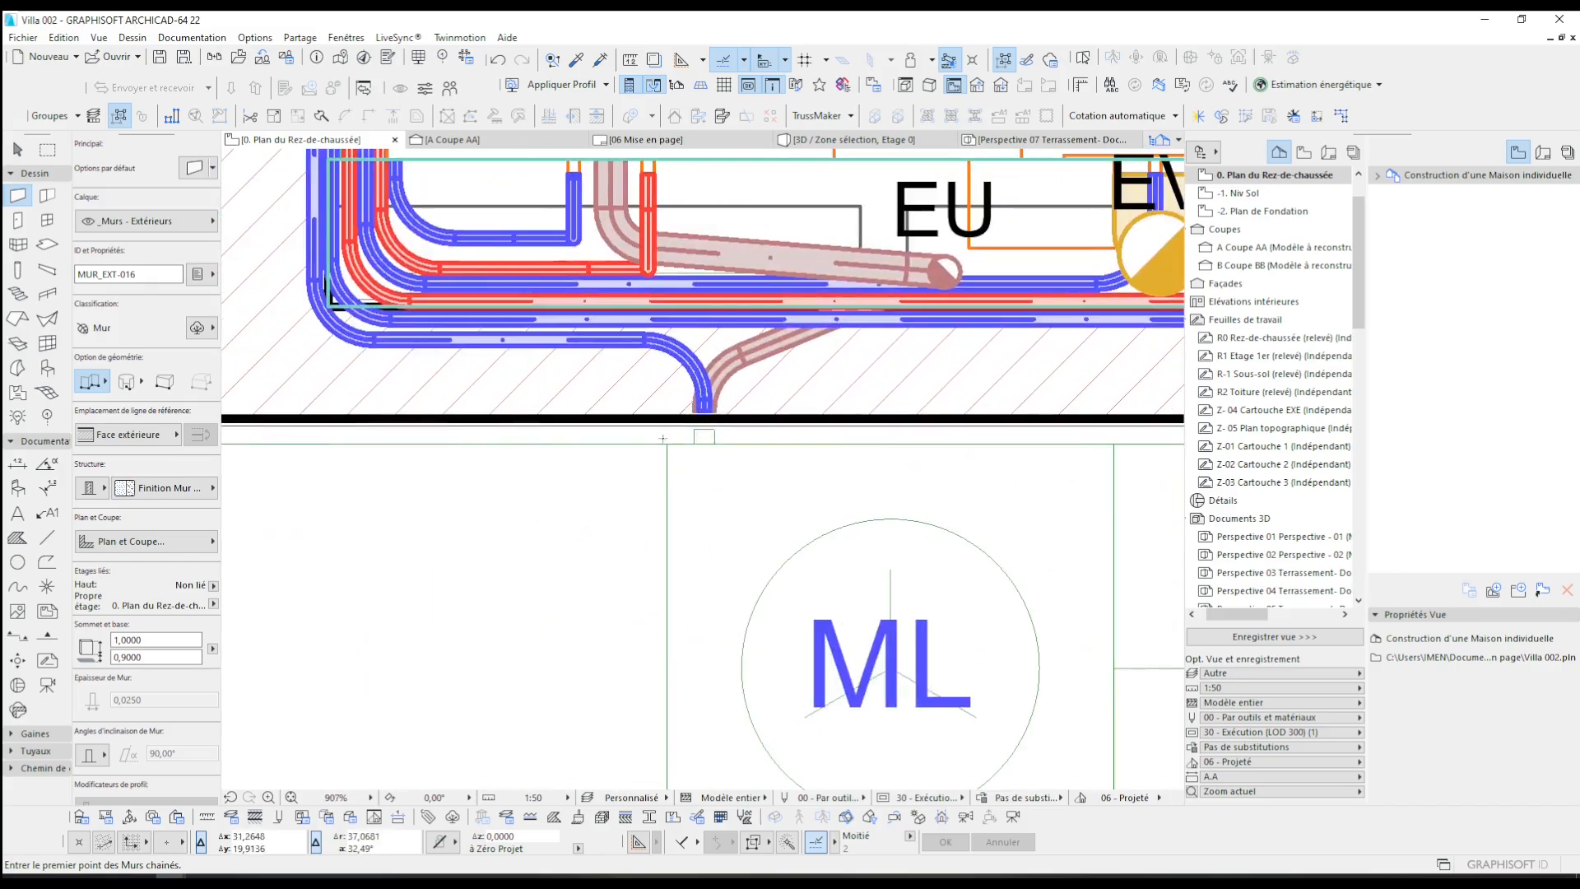
left_click(669, 428)
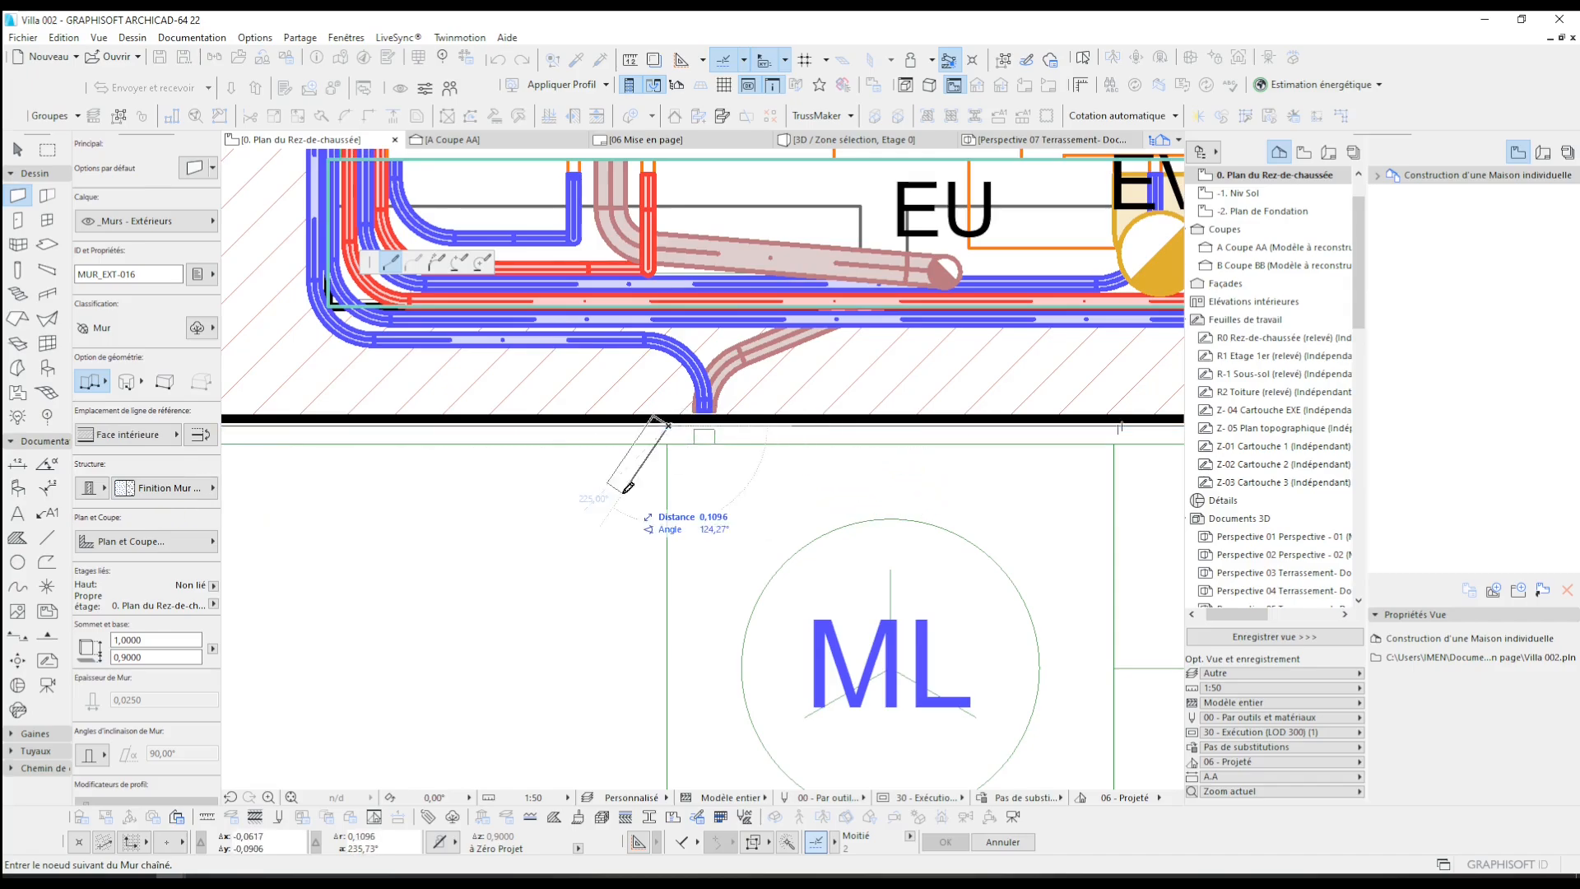
scroll(864, 412, "right", 10)
scroll(930, 376, "up", 4)
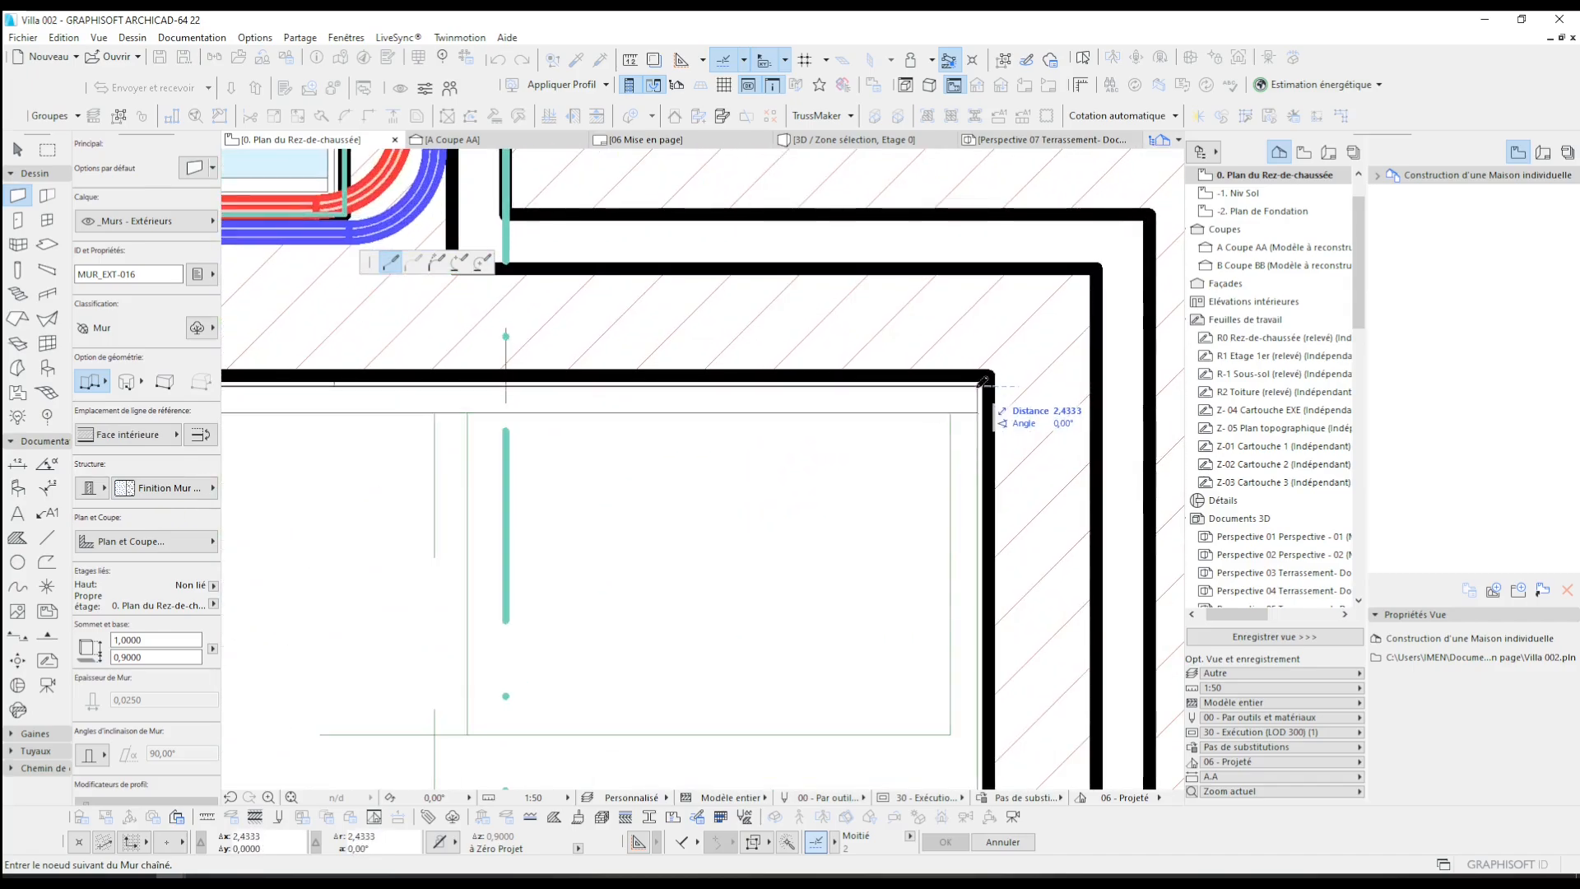
scroll(1029, 412, "down", 5)
scroll(967, 522, "up", 5)
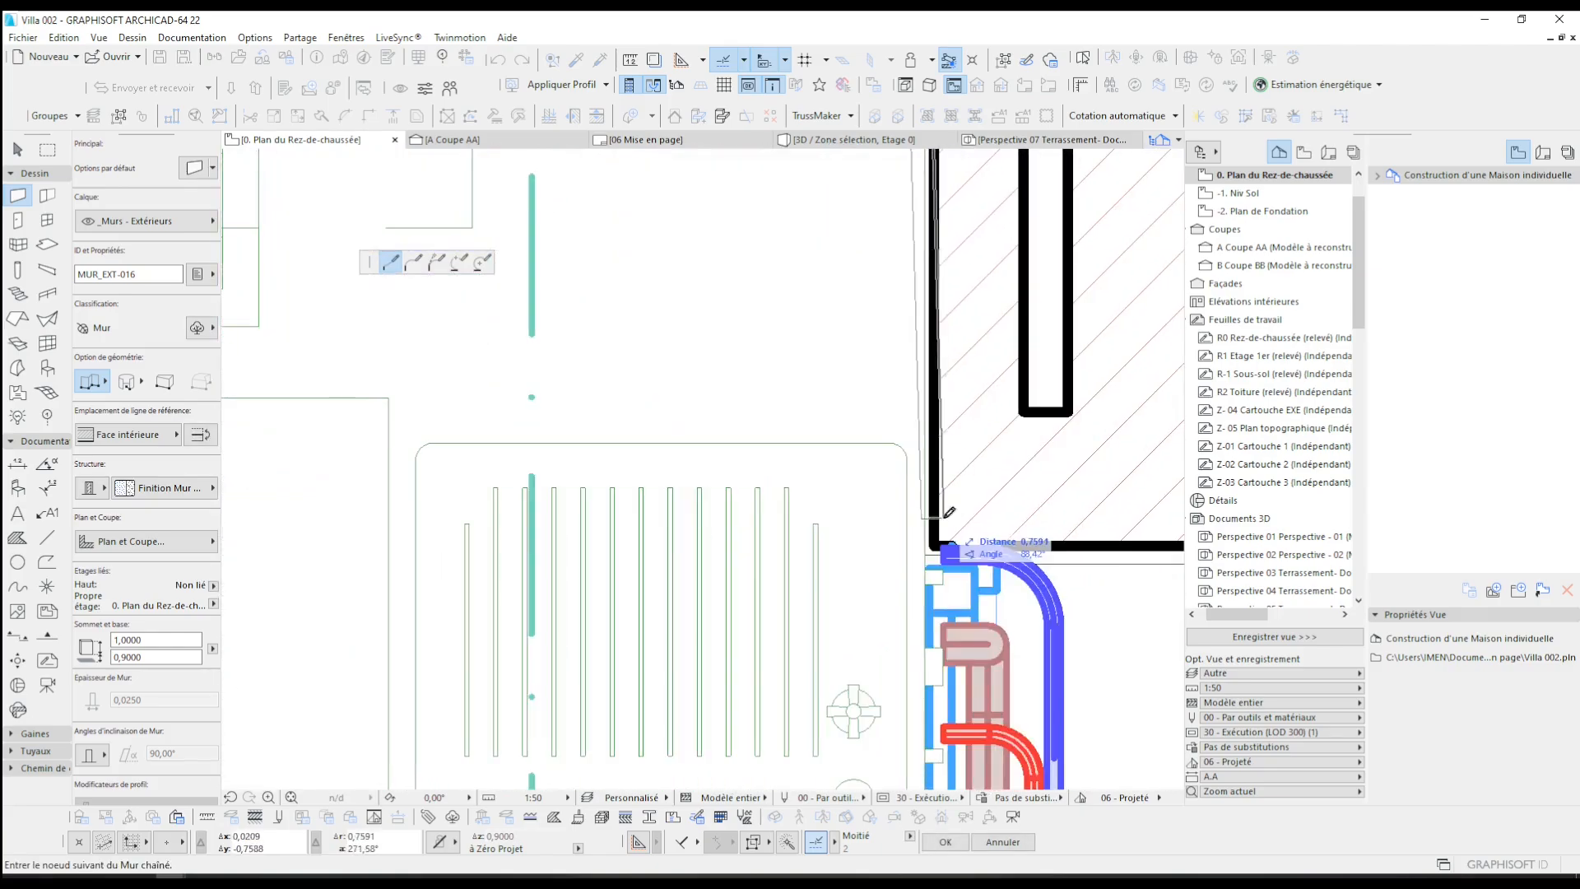
double_click(928, 549)
scroll(929, 550, "down", 4)
scroll(1012, 383, "up", 3)
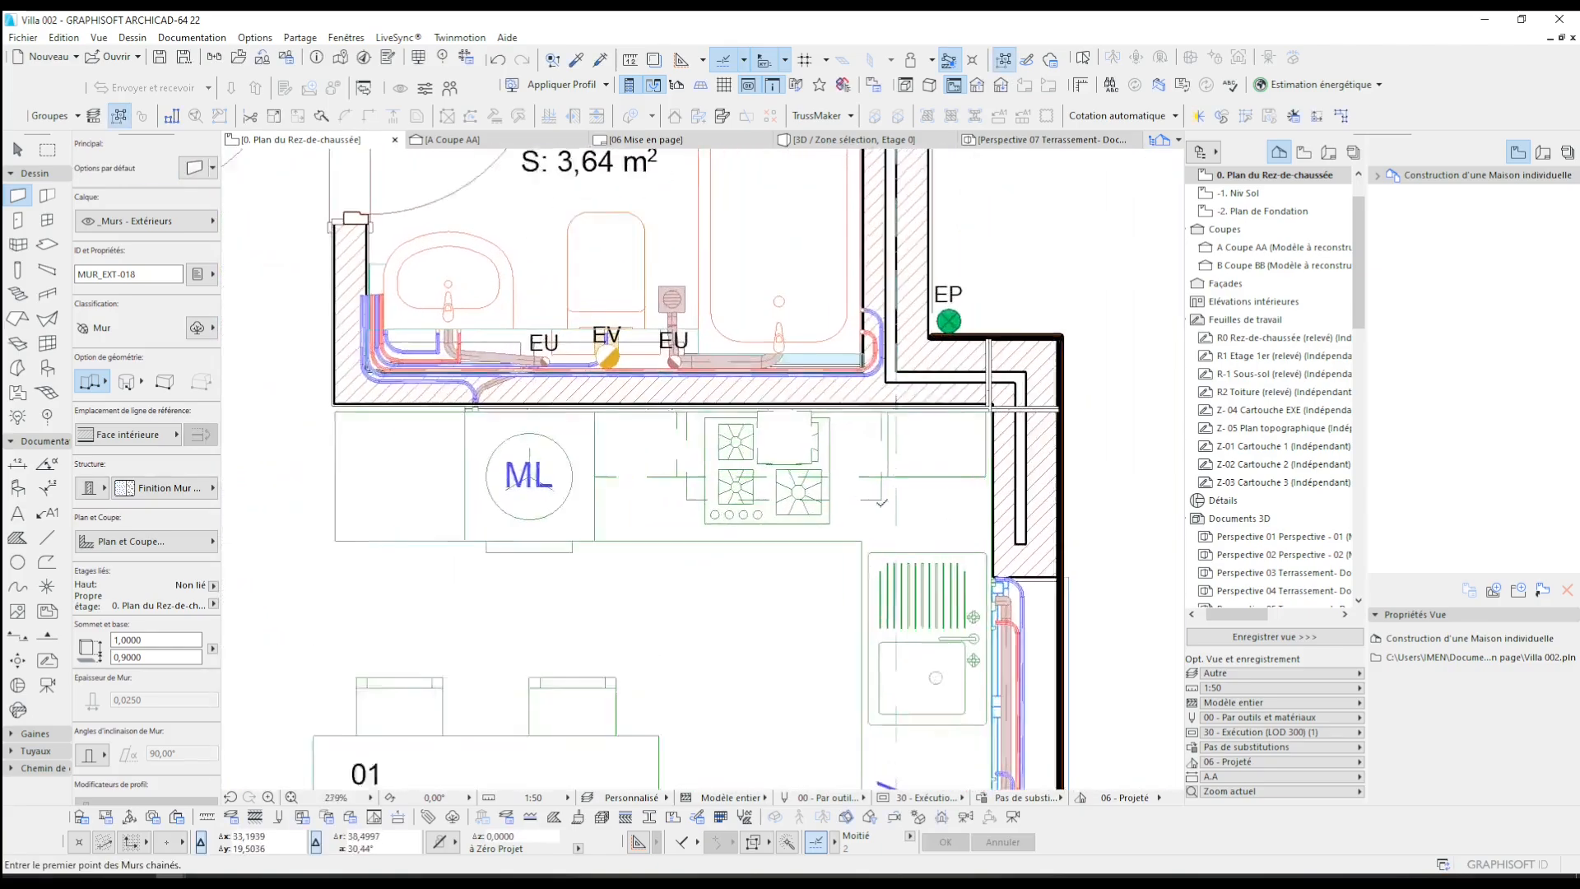
- Select the two marble finish walls and trim their crossing ends so they meet at the kitchen's inner corner
key("Escape")
left_click(1012, 383)
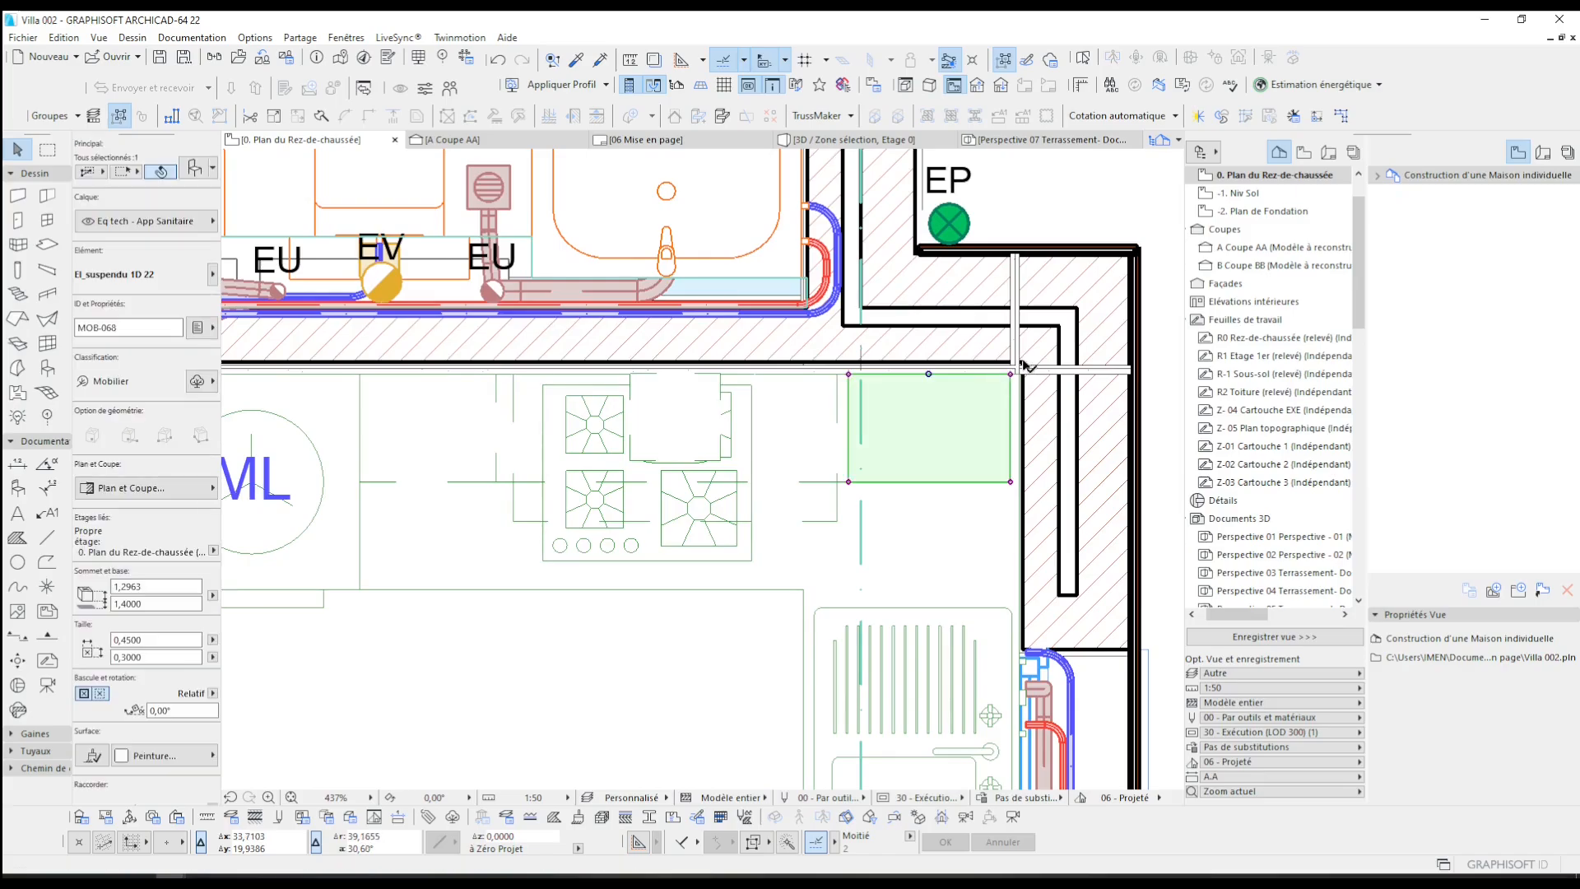
scroll(1012, 383, "up", 4)
left_click(939, 370)
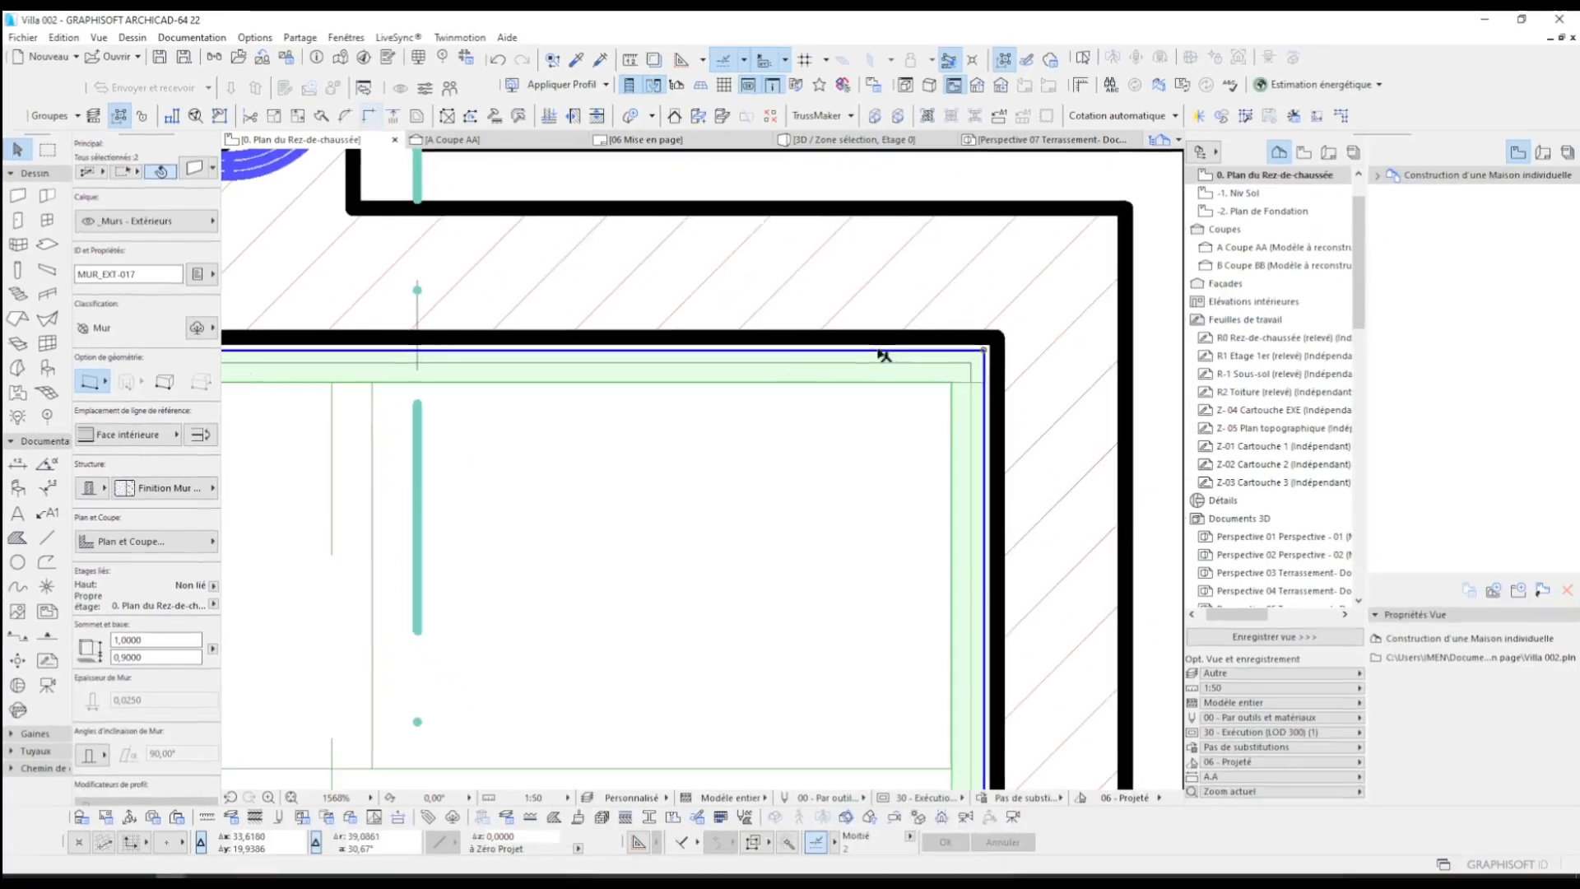
scroll(440, 483, "down", 8)
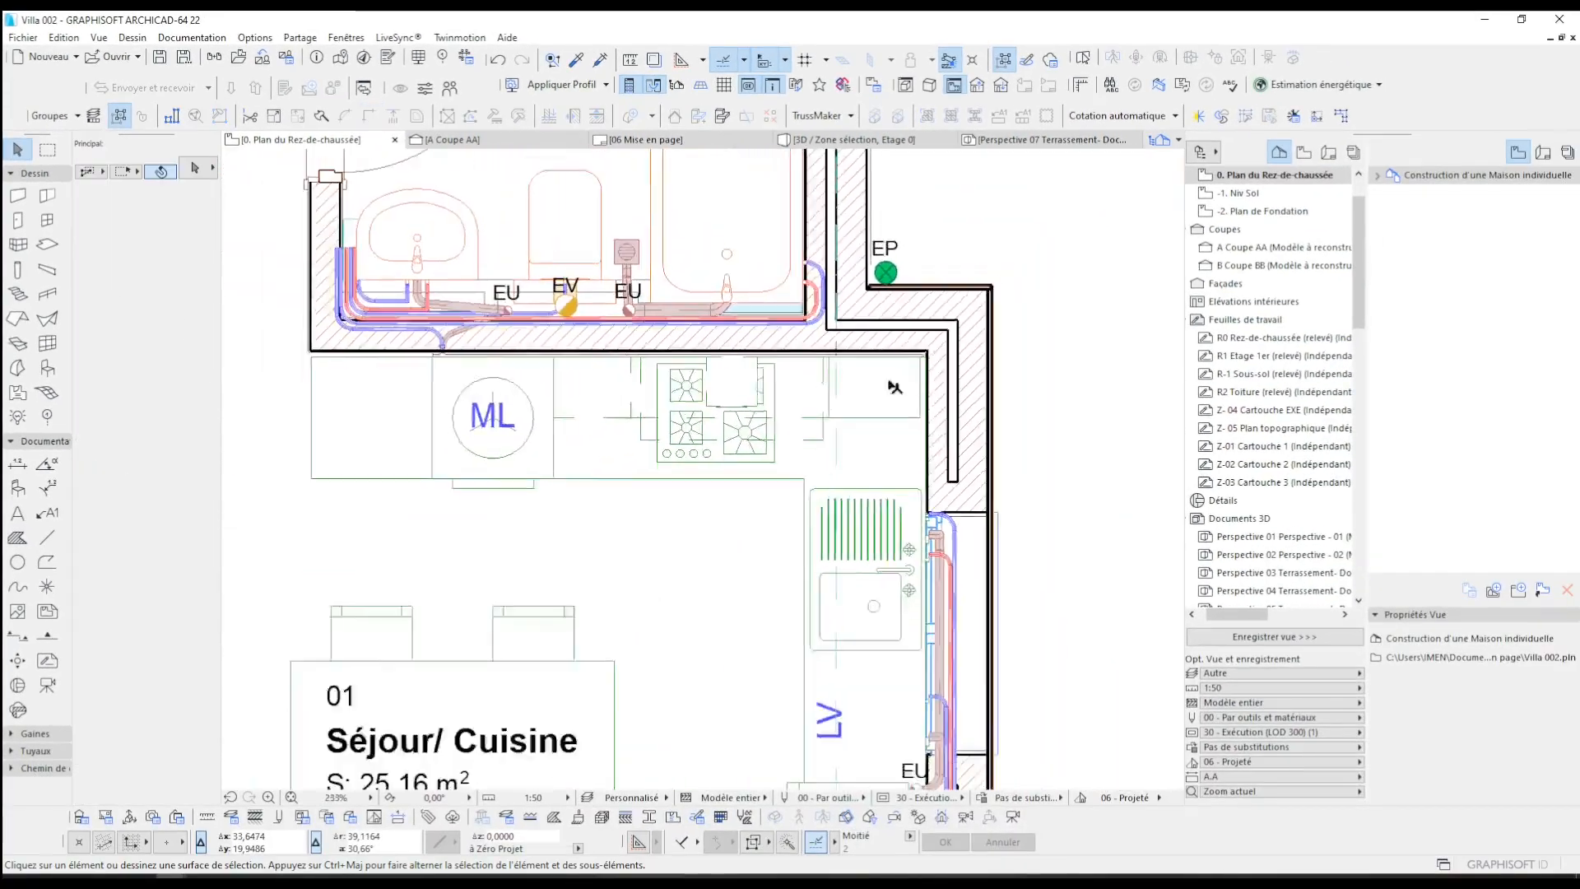
- Enclose the kitchen area of the ground-floor plan in a selection zone and show it in 3D
left_click(440, 483)
left_click(47, 150)
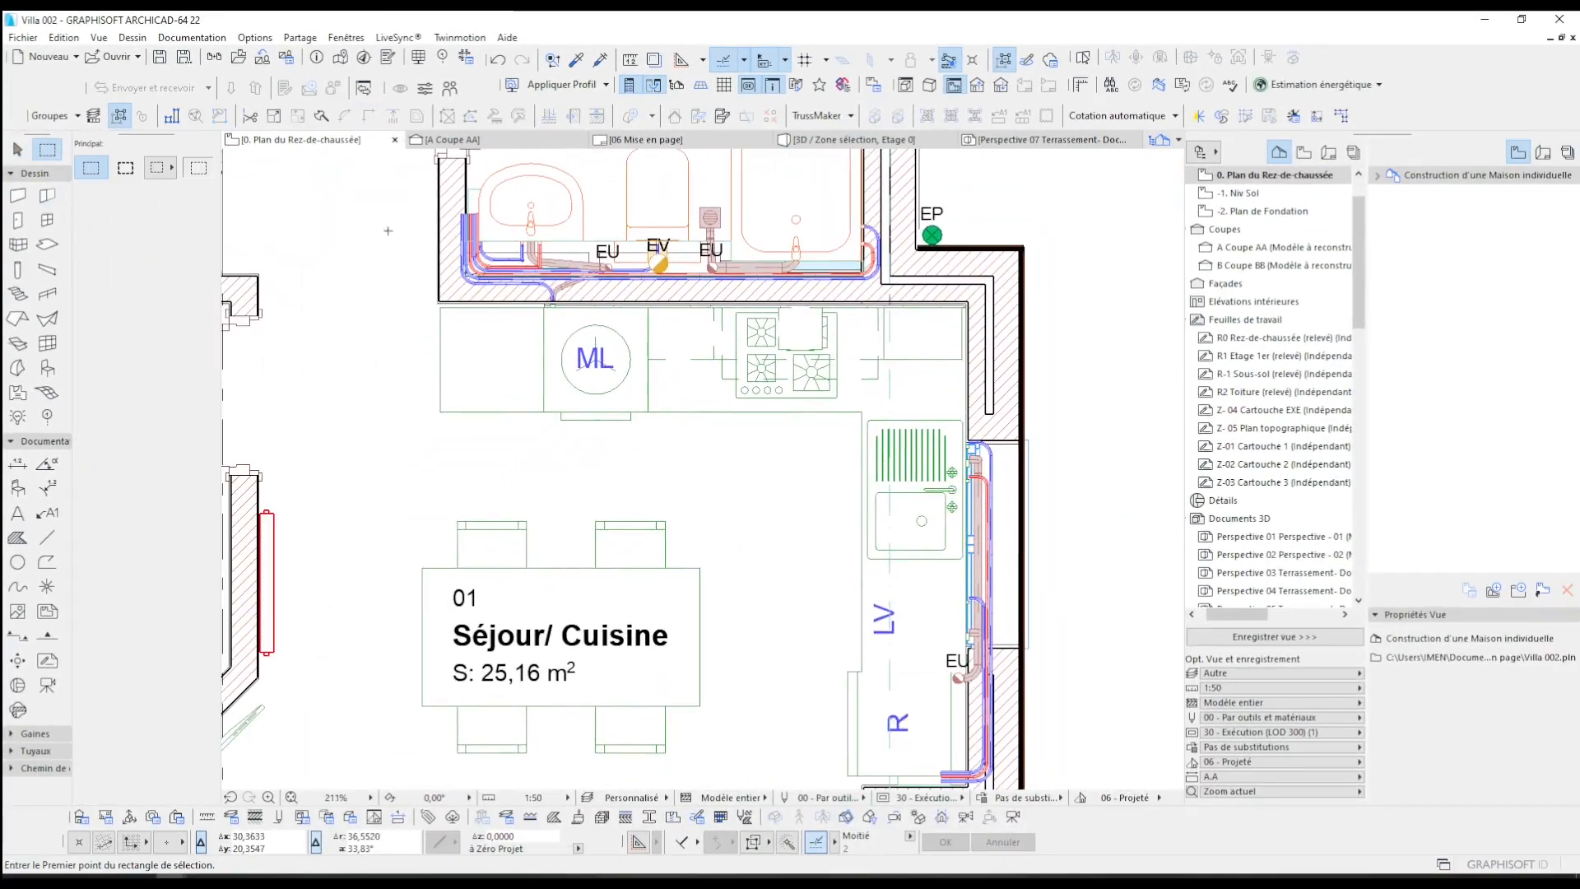
scroll(853, 359, "down", 2)
left_click_drag(530, 270, 992, 713)
key("F5")
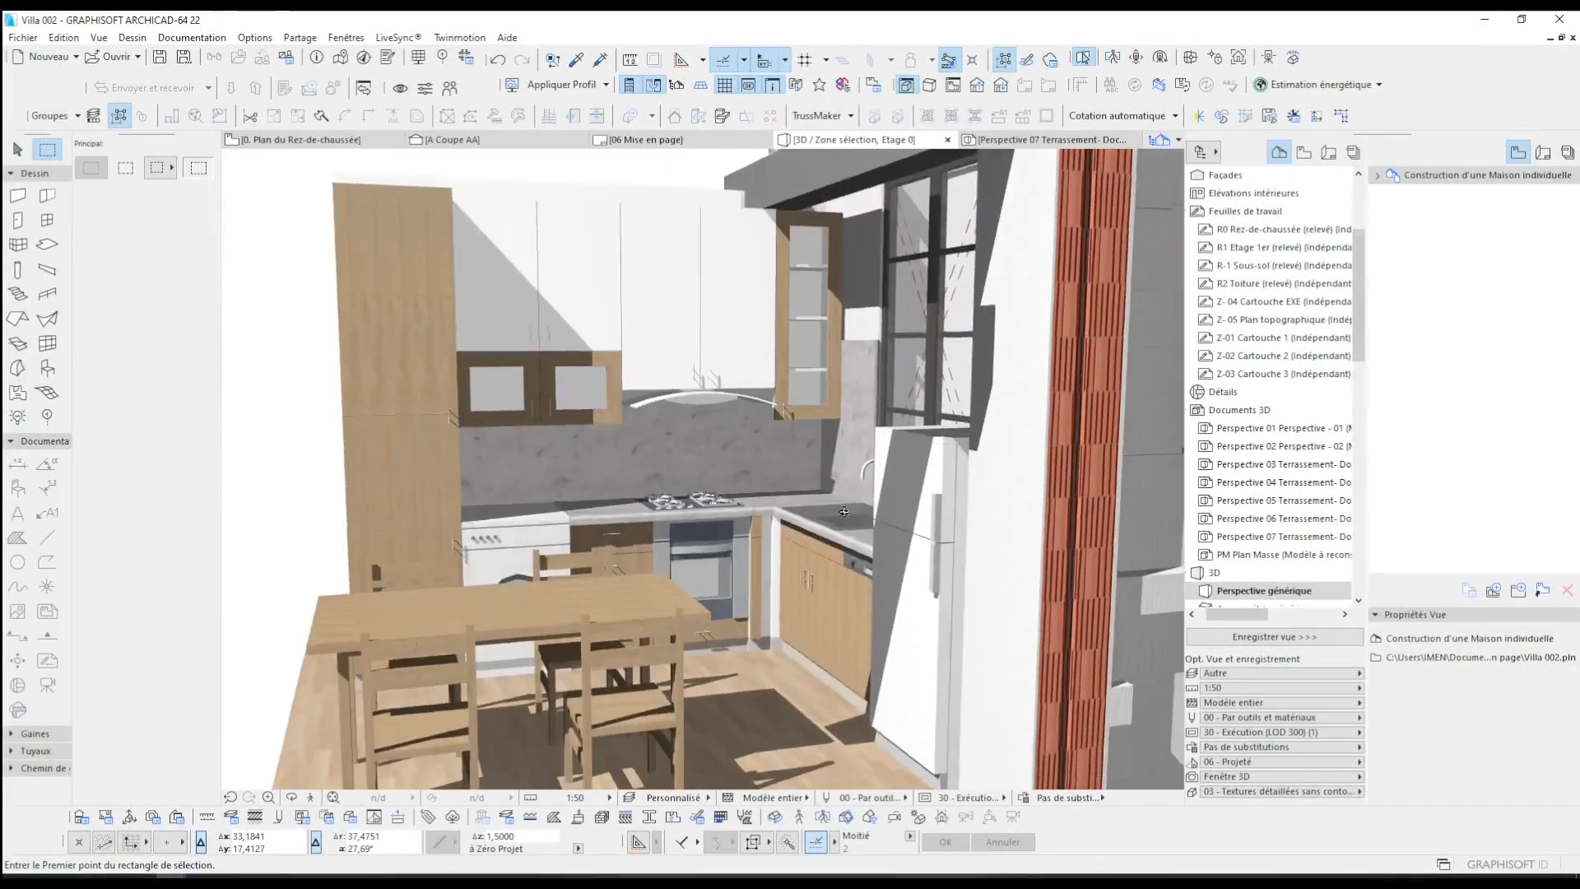
scroll(805, 474, "up", 10)
scroll(805, 474, "down", 10)
scroll(899, 390, "up", 3)
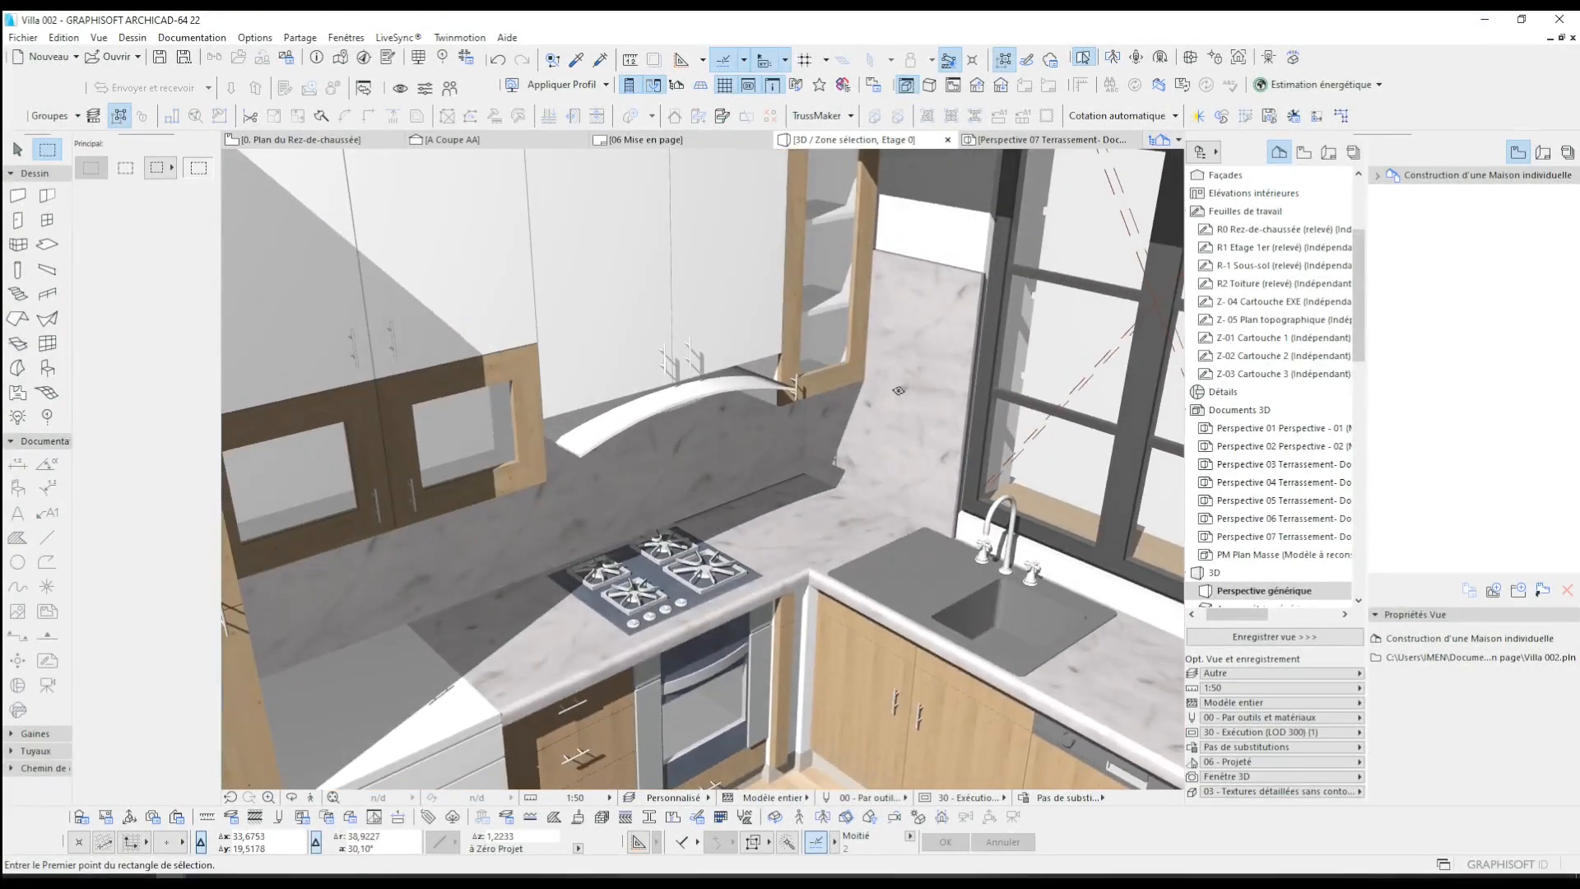
- Lower the side marble wall between the corner and the window to a height of 0,5 m
left_click(898, 390)
left_click(982, 276)
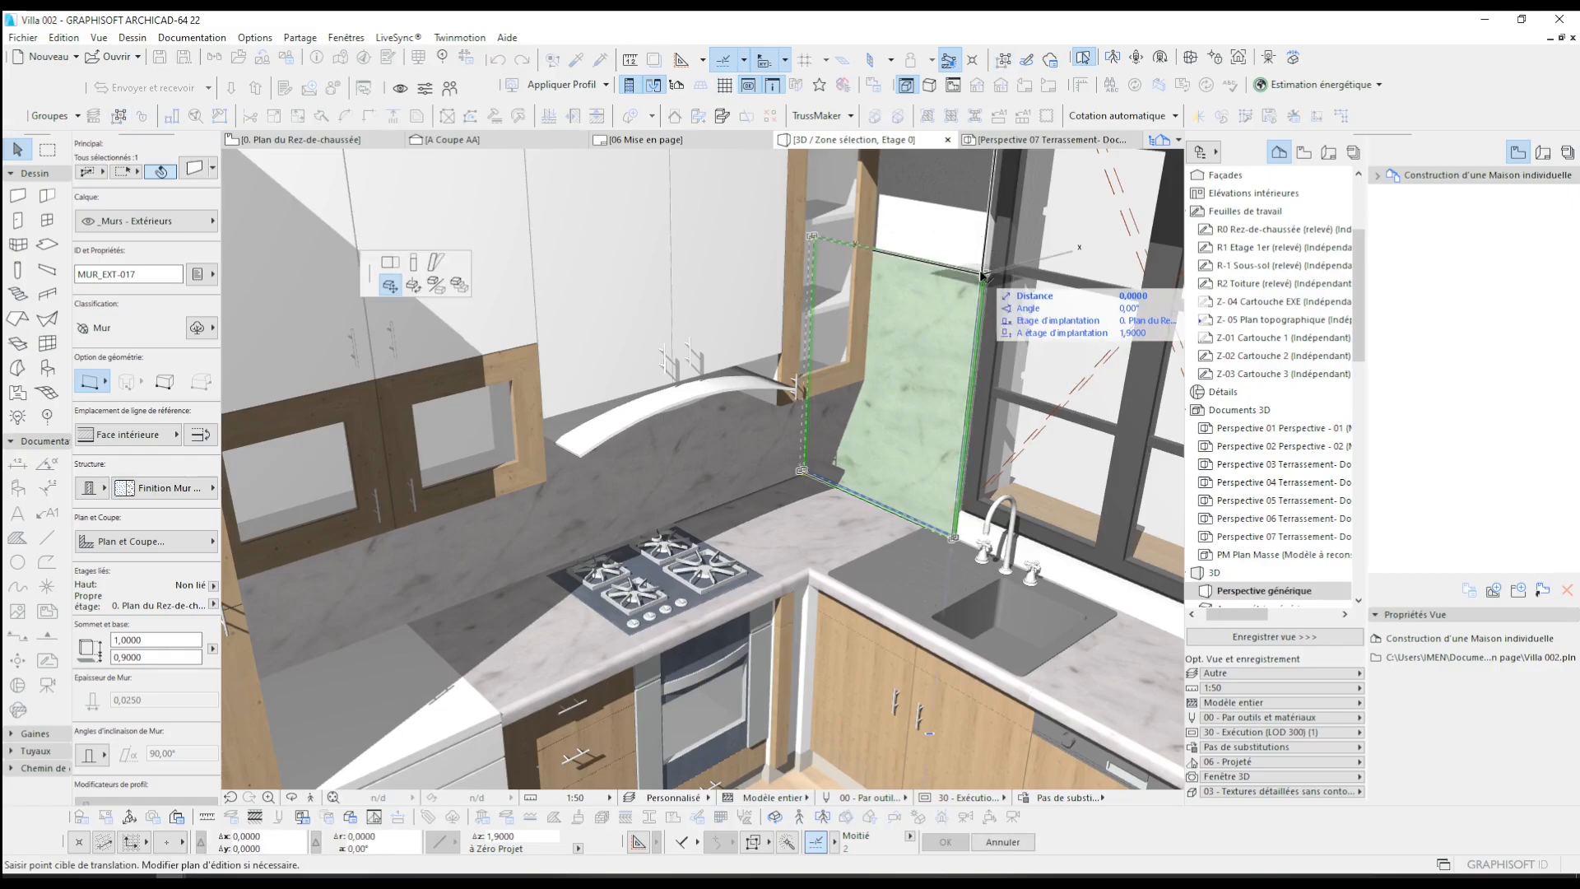
left_click(423, 266)
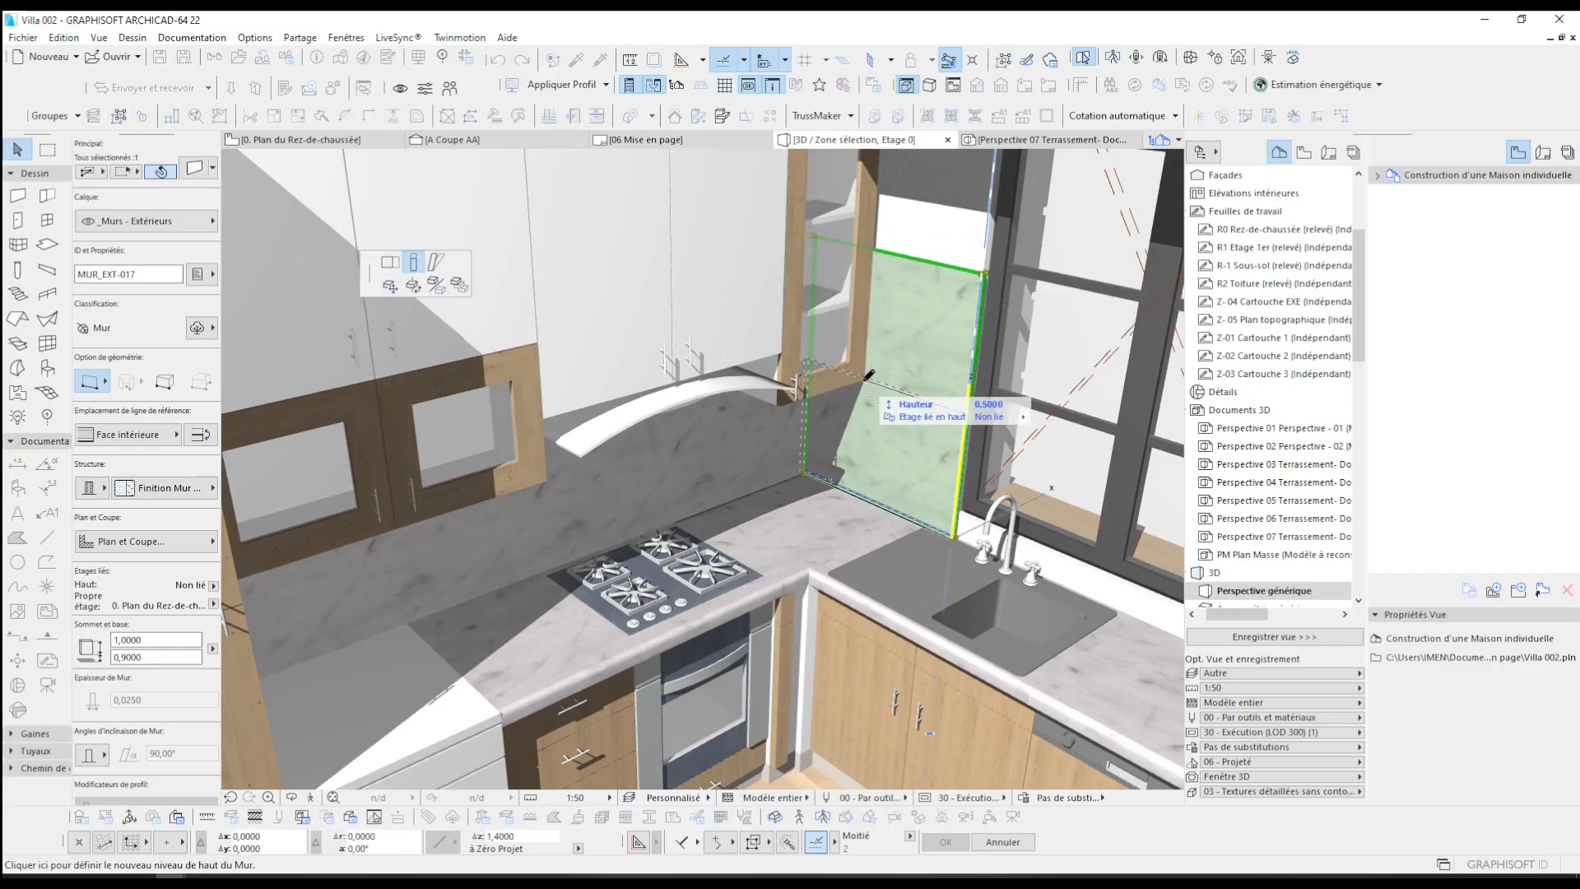
left_click(868, 374)
- Adjust the surface options in the model settings of the marble wall beside the window and check its exposed edges
scroll(905, 494, "up", 3)
key("ctrl+t")
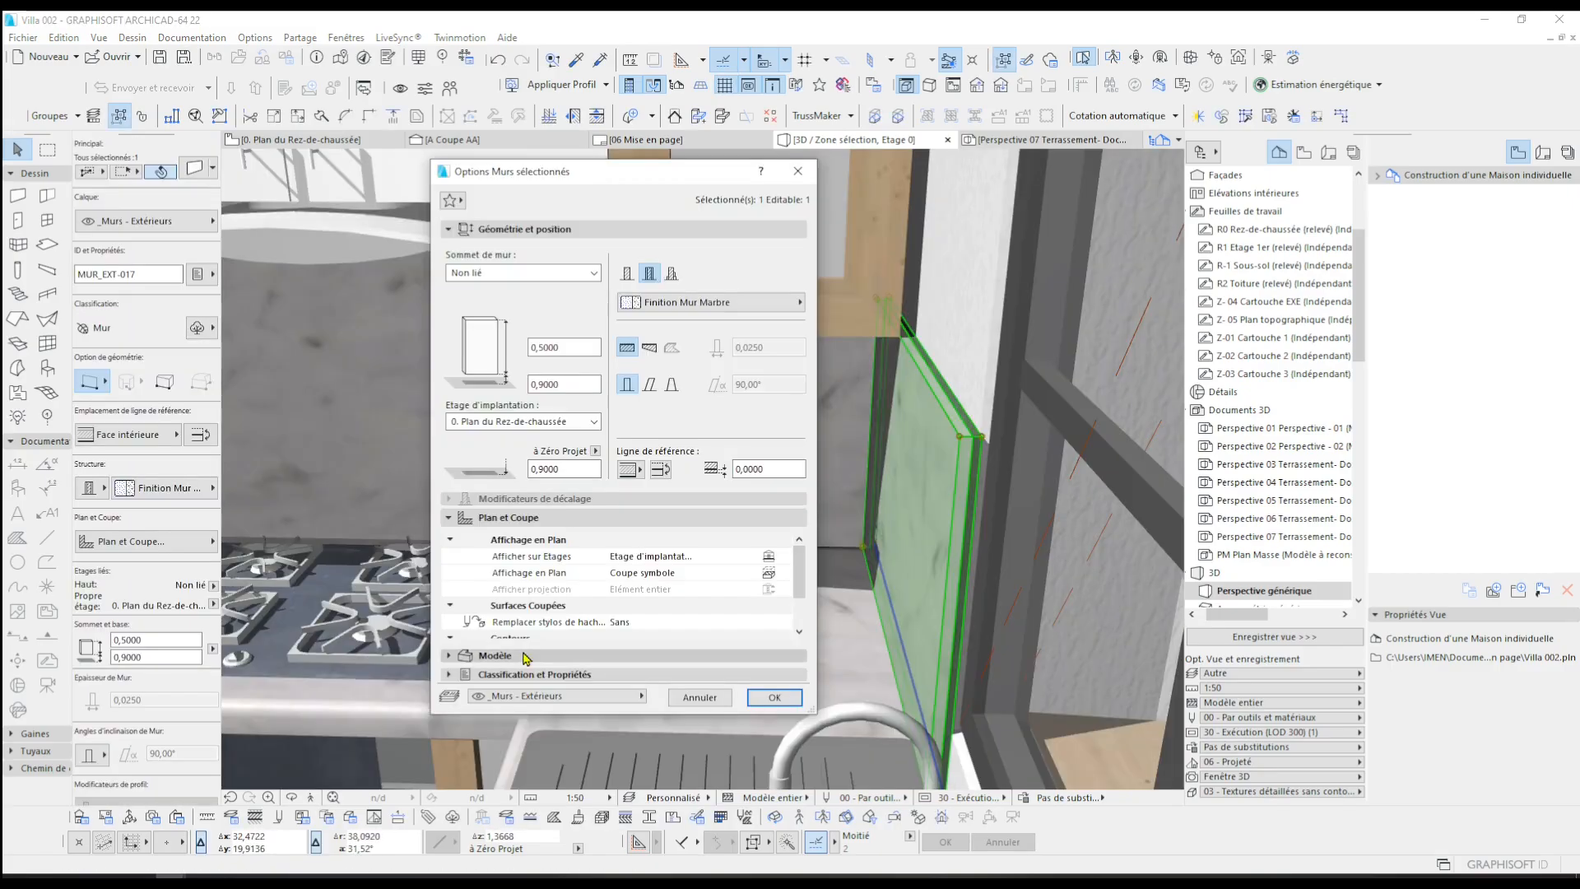
left_click(526, 657)
left_click(459, 679)
left_click(535, 680)
left_click(1259, 366)
left_click(774, 851)
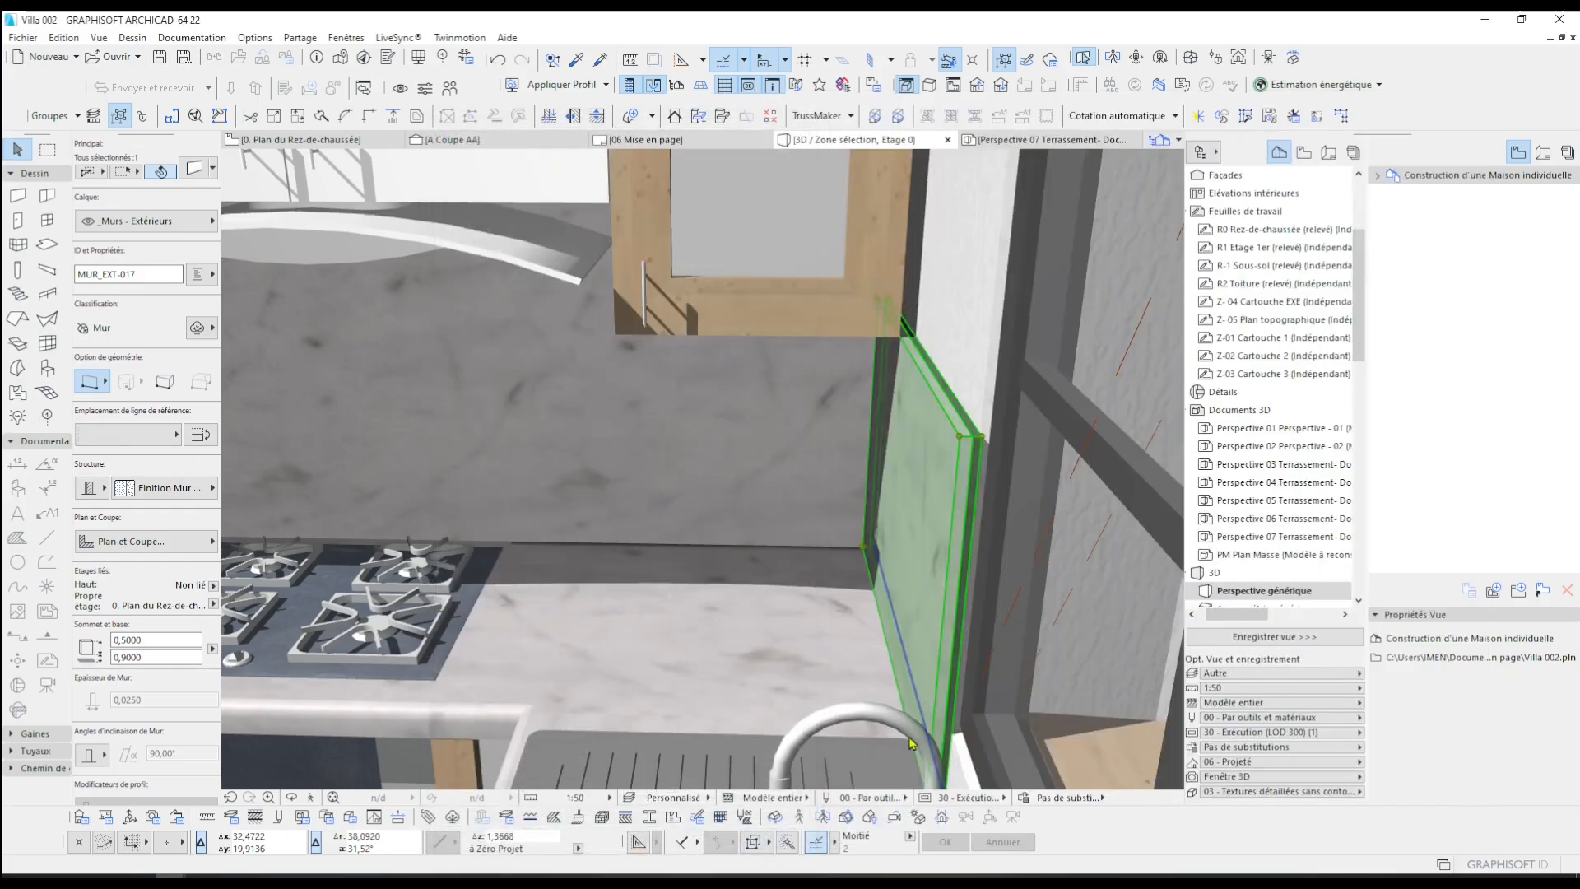
key("Escape")
middle_click_drag(872, 518, 884, 498, "shift")
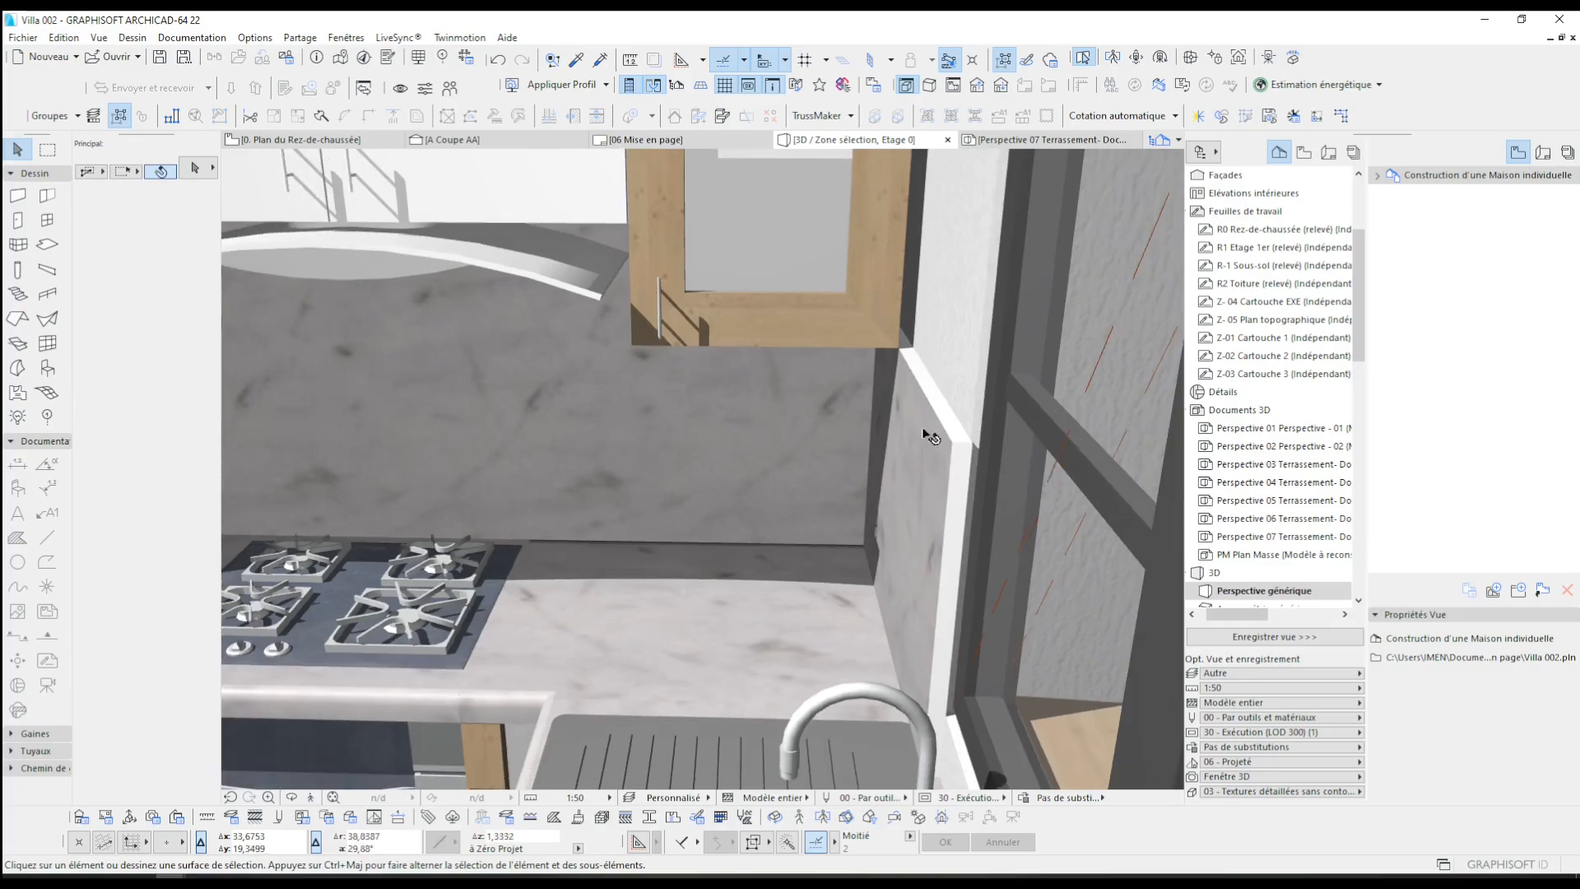
left_click(958, 441)
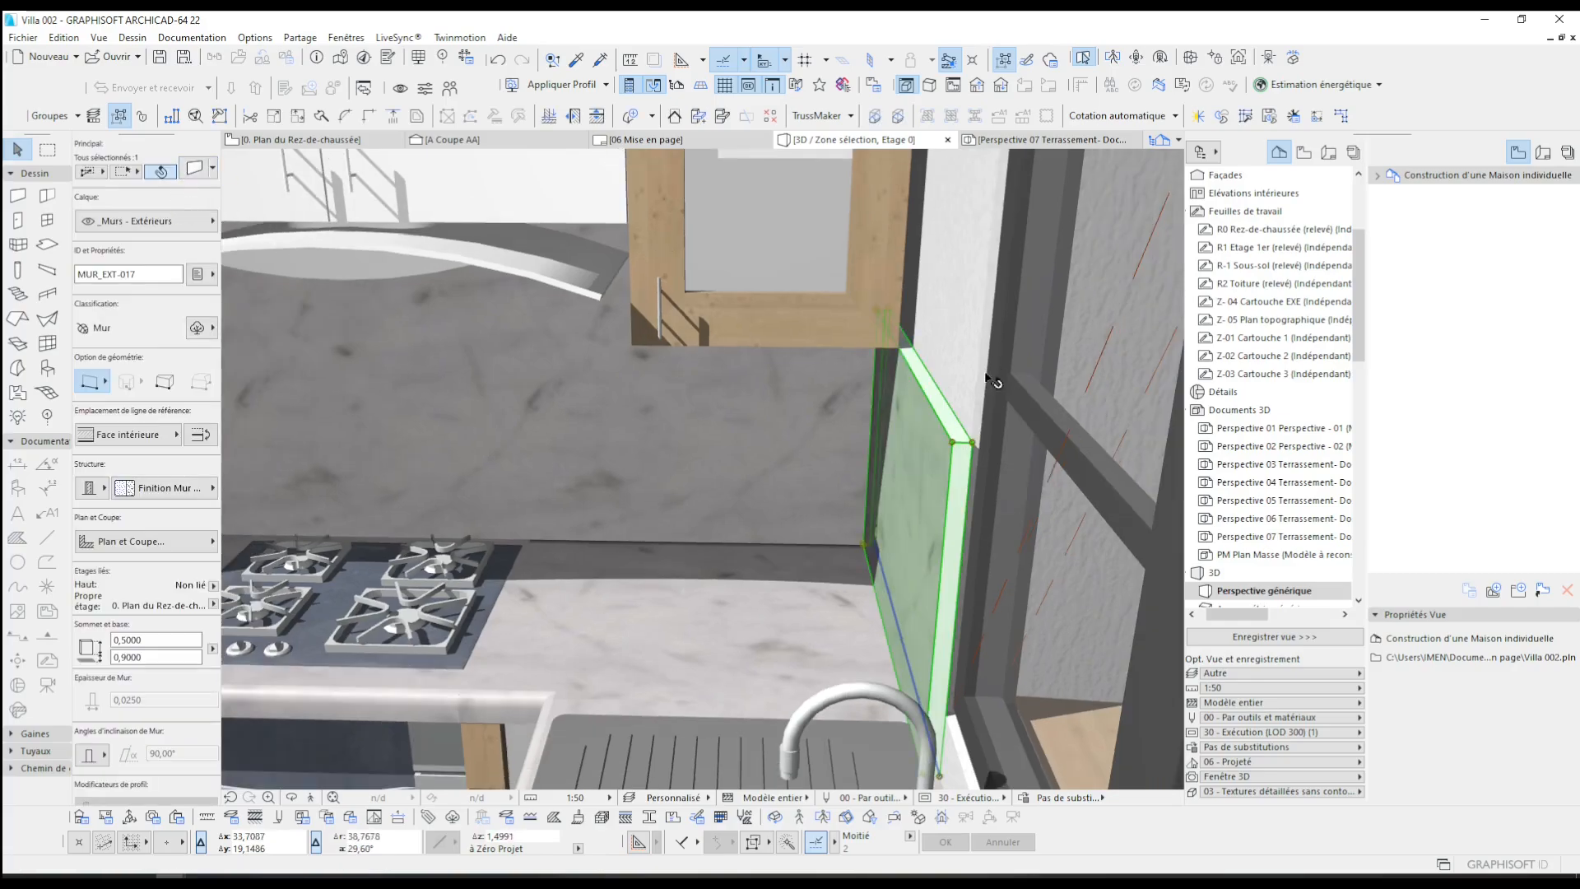
key("Escape")
- Set the height of the marble strip beneath the kitchen window to 0,0774 m to fit under the window
middle_click_drag(988, 377, 558, 399, "shift")
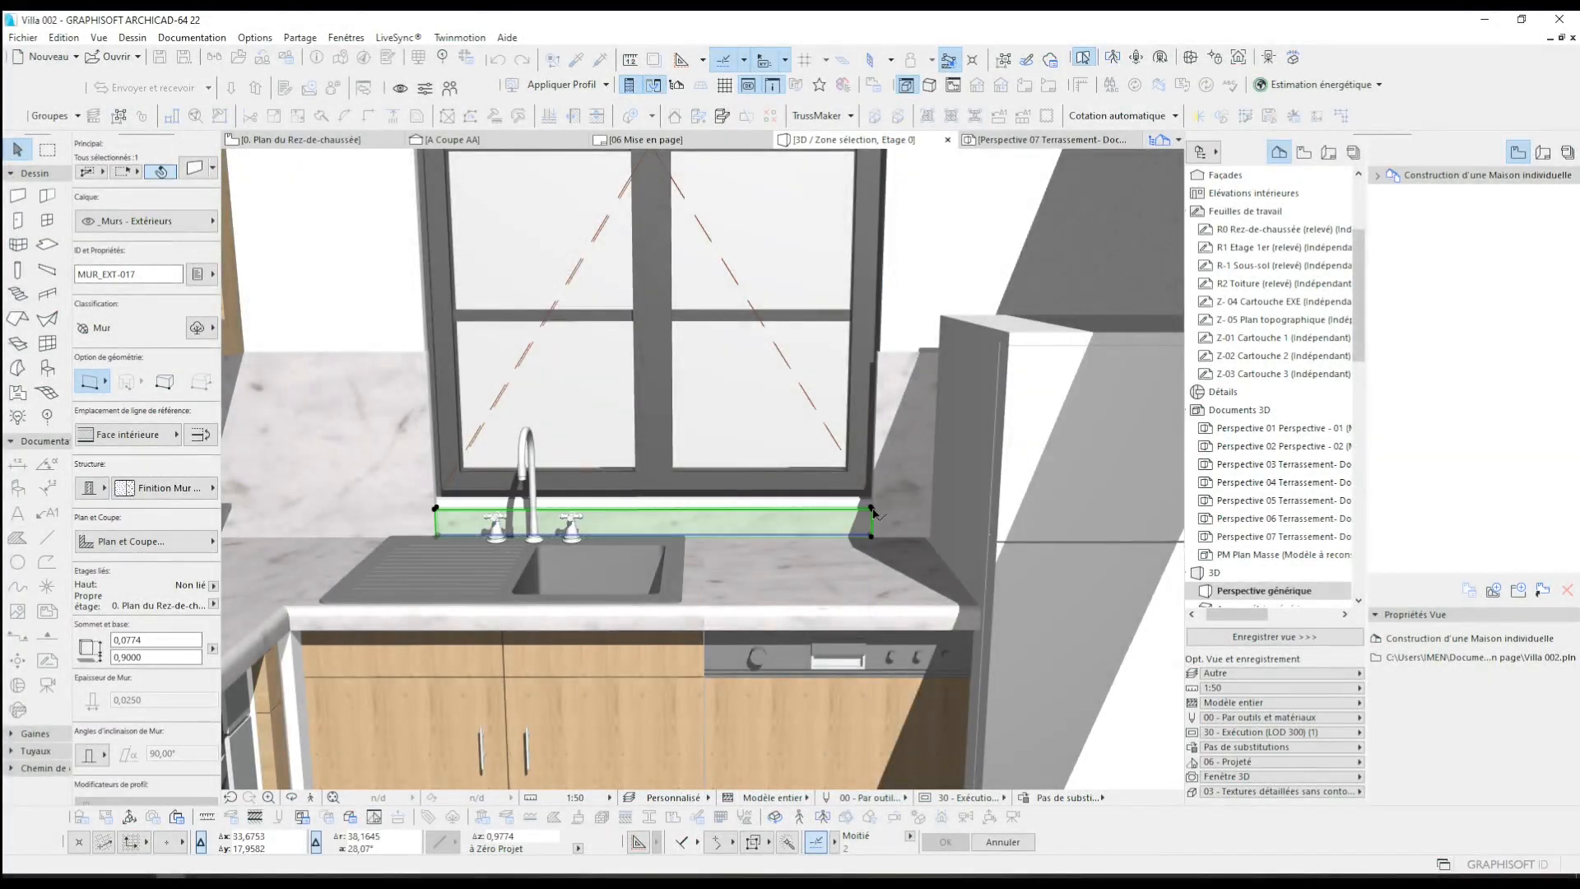
left_click(874, 512)
left_click(971, 589)
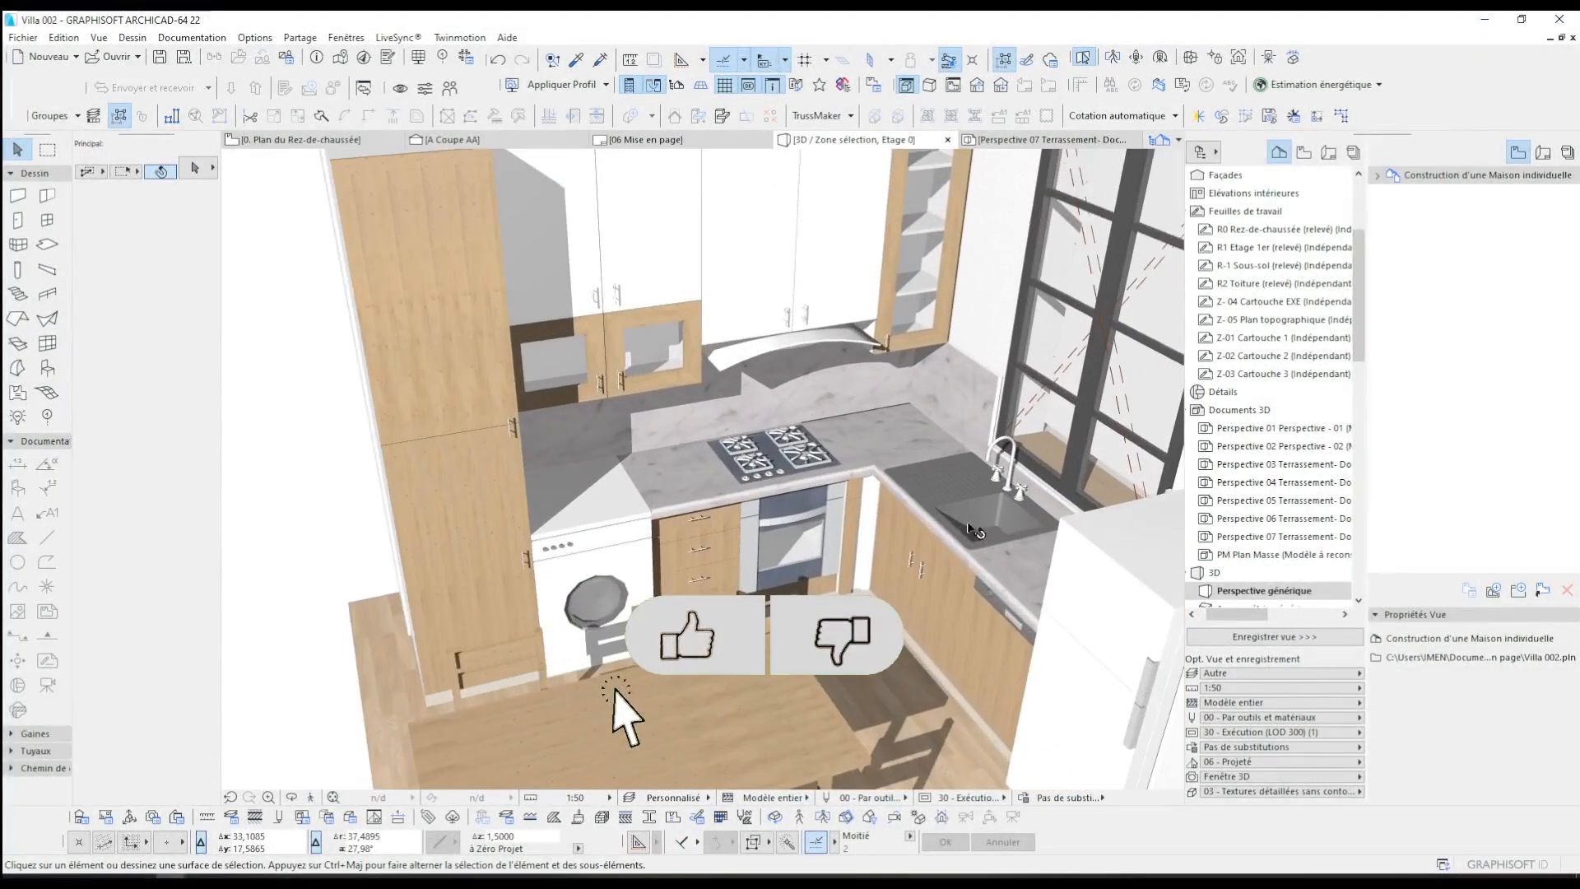
left_click_drag(975, 531, 732, 488)
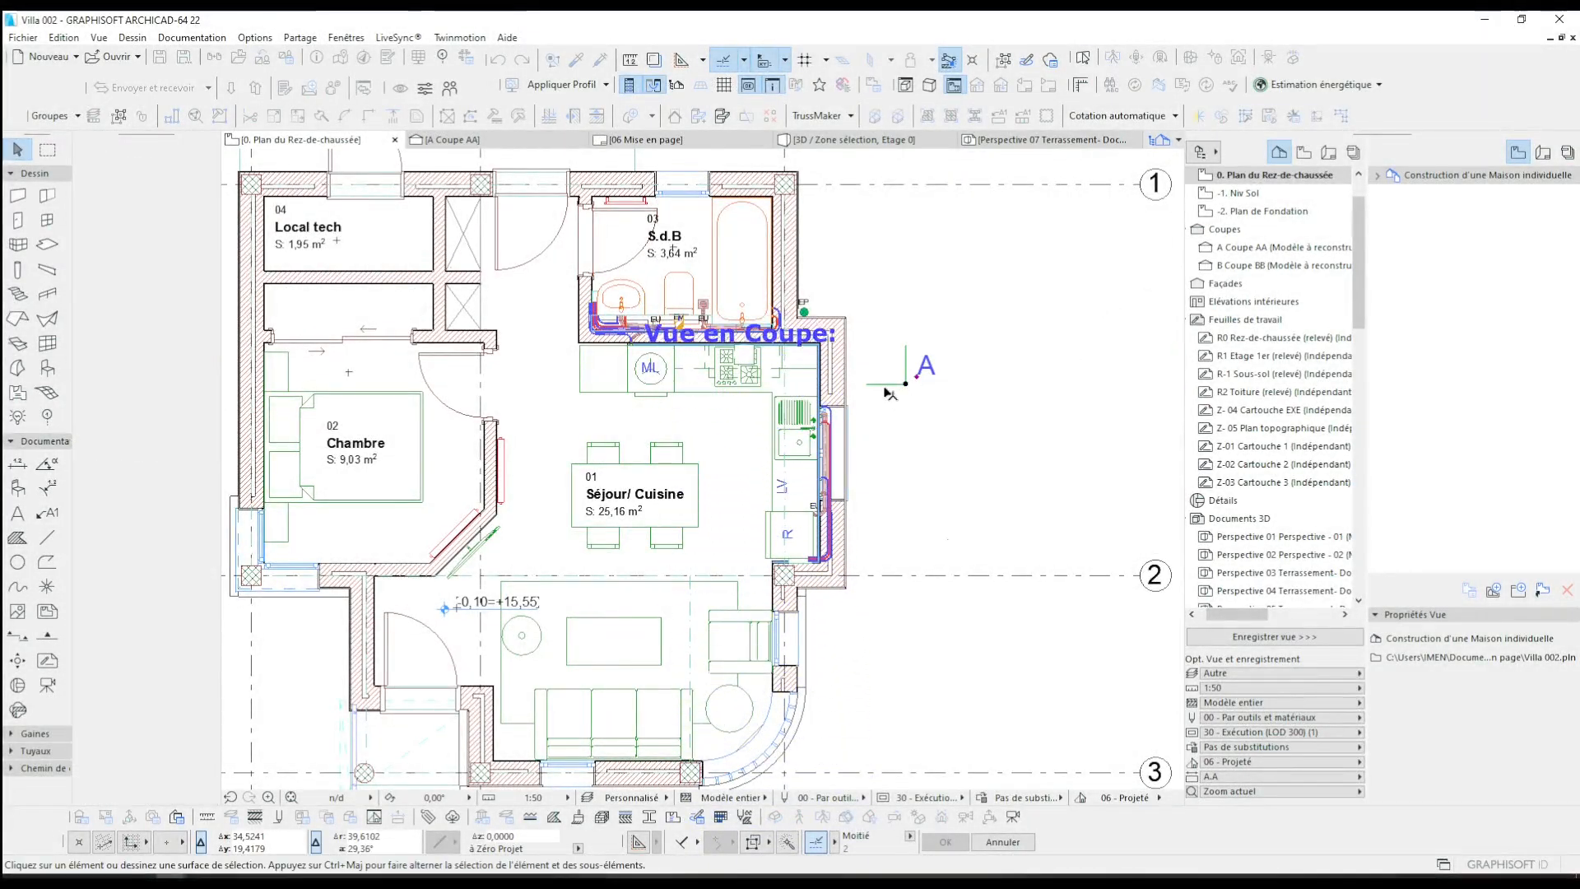
- Open section Coupe AA from its marker in the ground-floor plan and show the kitchen in it
scroll(915, 409, "up", 5)
middle_click_drag(915, 409, 927, 409)
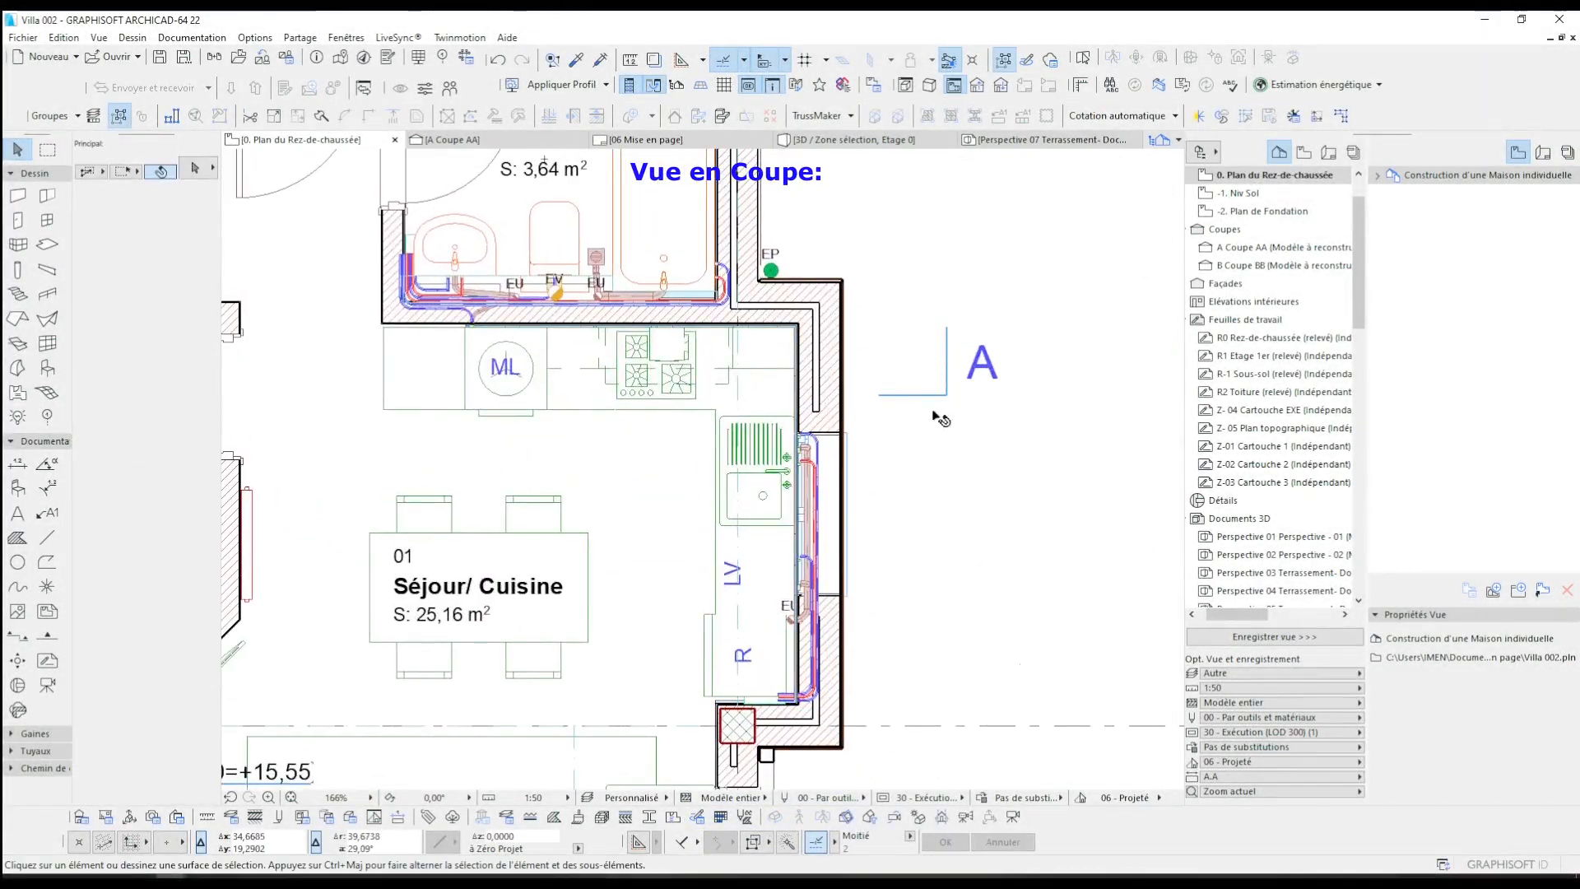
left_click(951, 398)
right_click(951, 399)
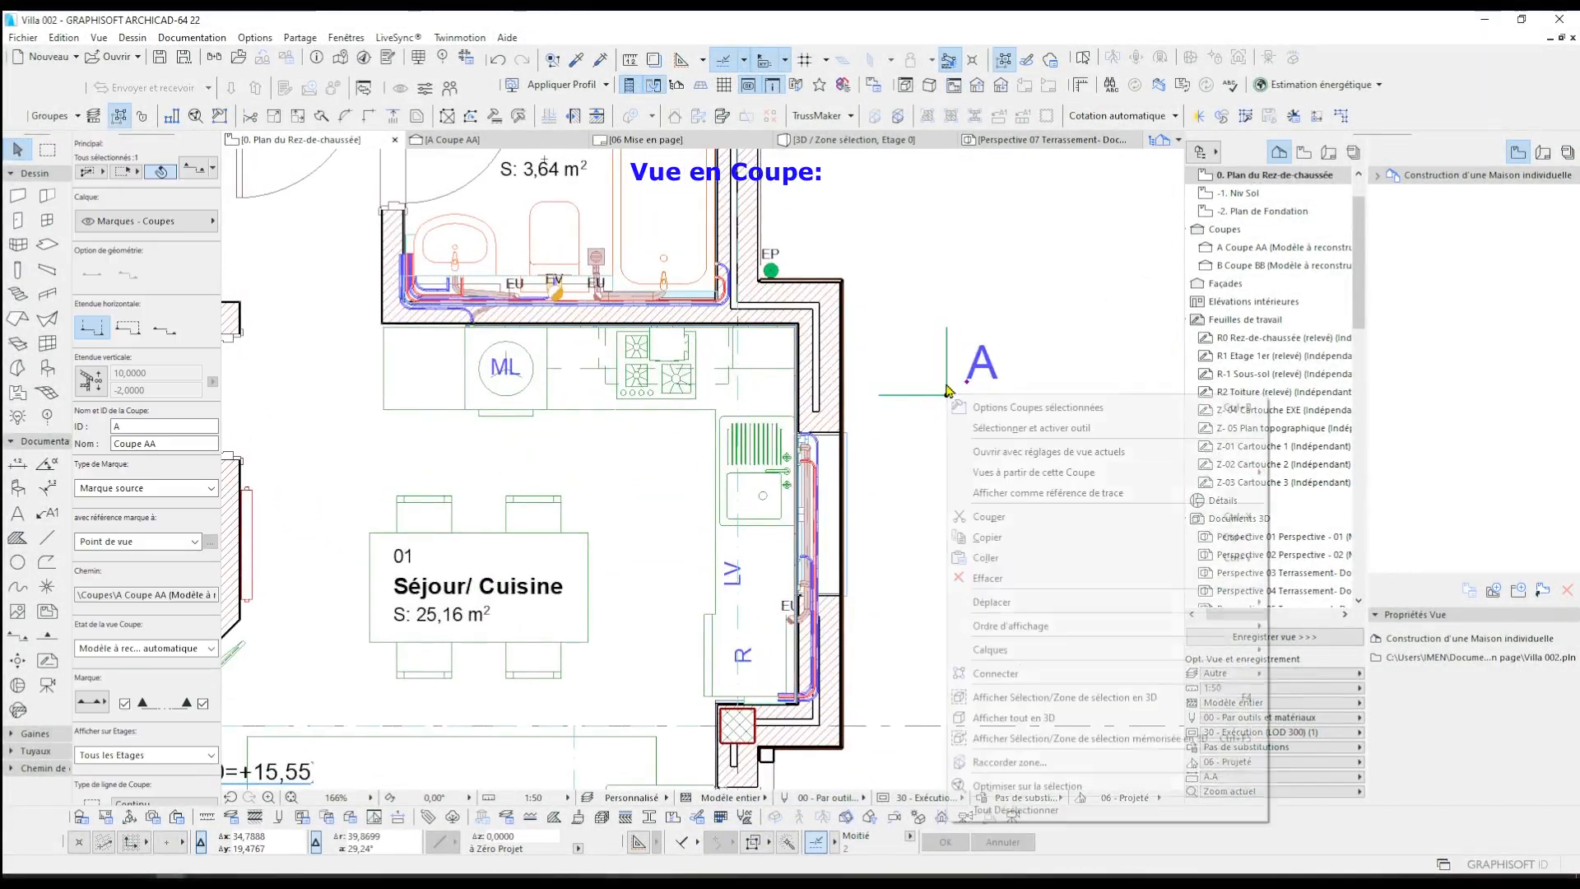
left_click(983, 406)
scroll(757, 457, "down", 4)
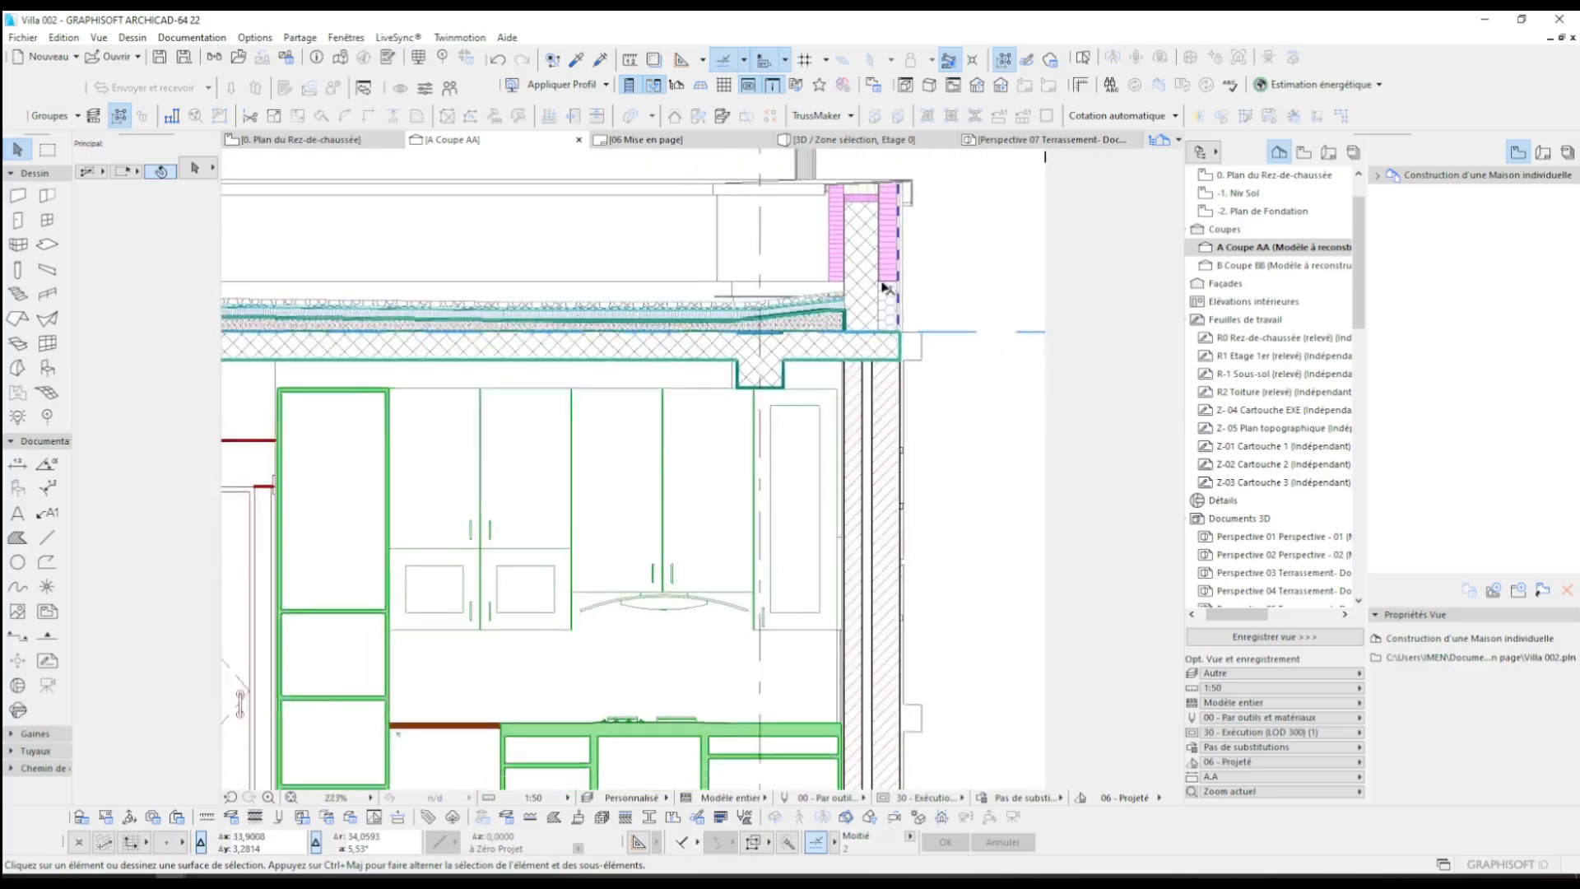
middle_click_drag(899, 540, 916, 436)
scroll(918, 436, "up", 5)
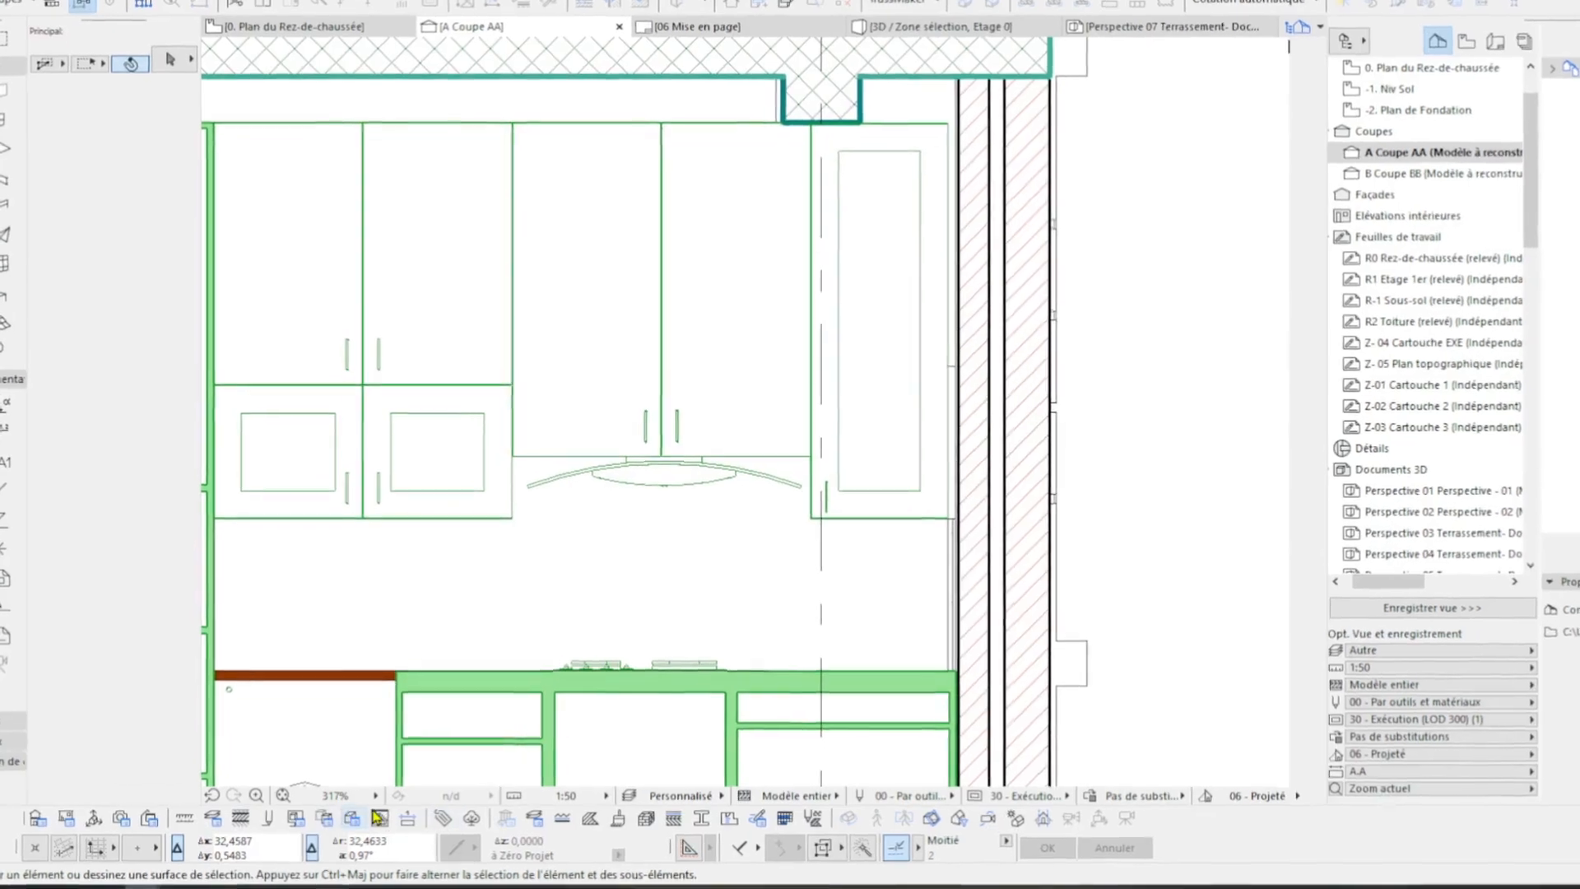
- Set the section's scale to 1:20 and examine the marble finish wall above the kitchen worktop
left_click(616, 797)
left_click(698, 645)
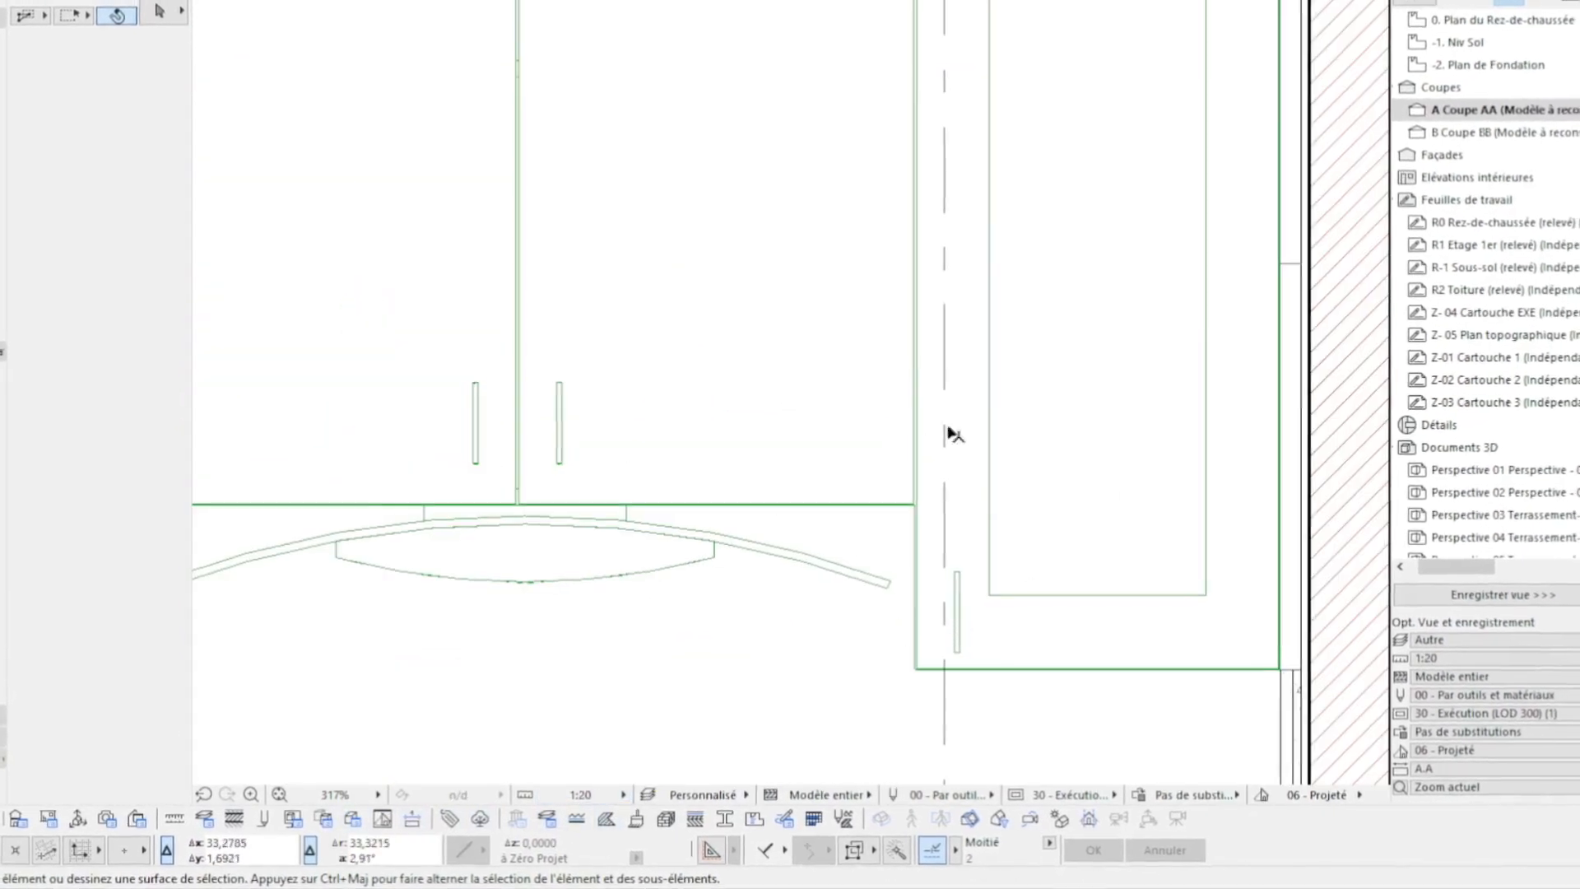
scroll(955, 434, "down", 8)
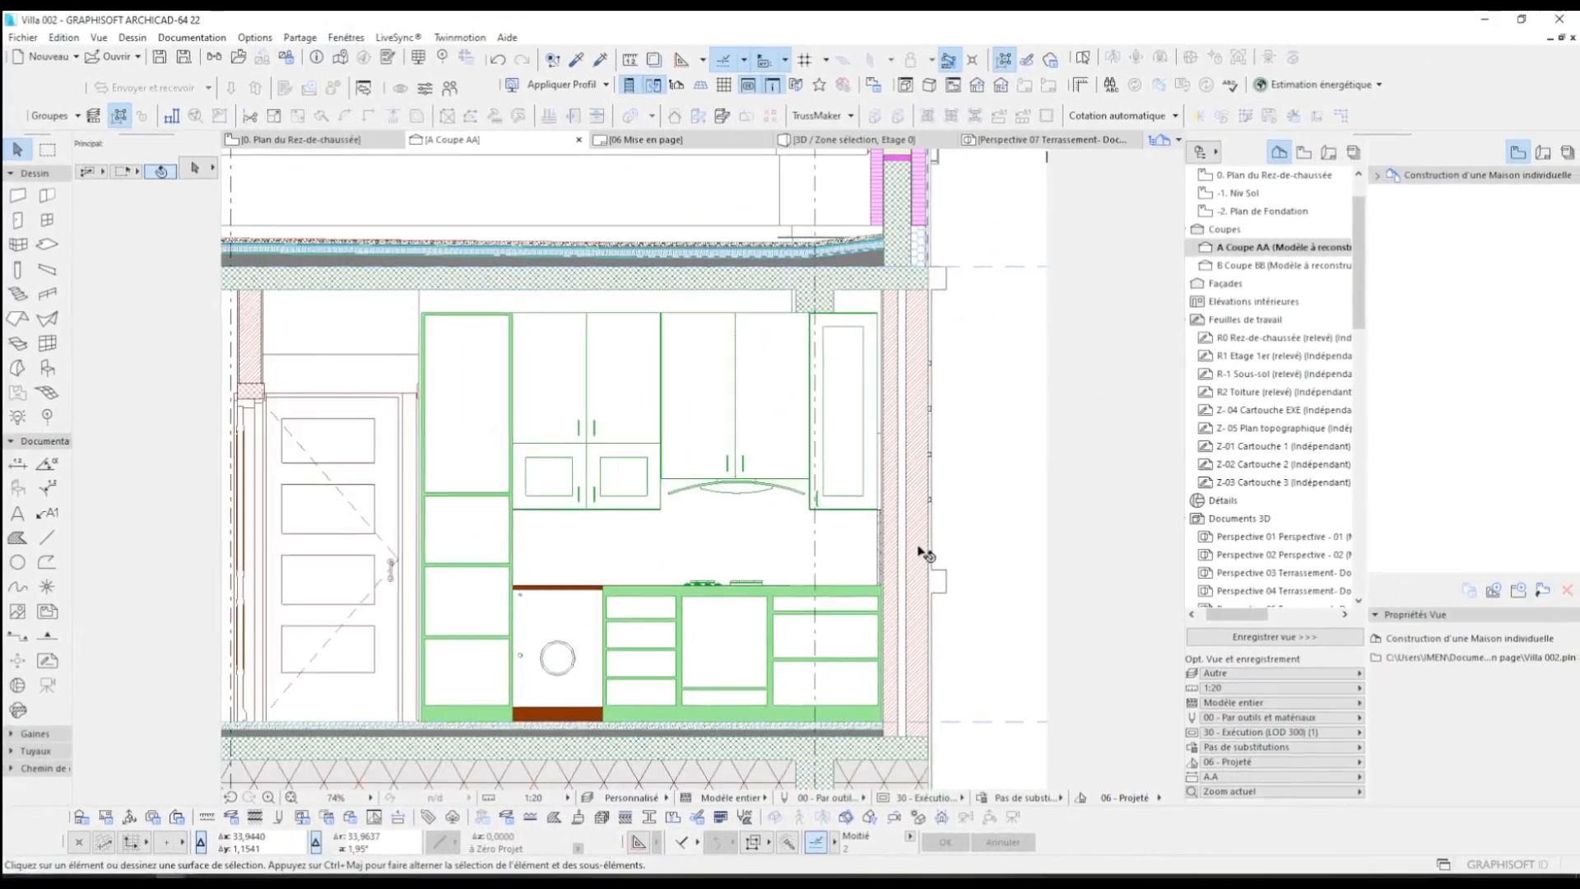
scroll(901, 599, "up", 5)
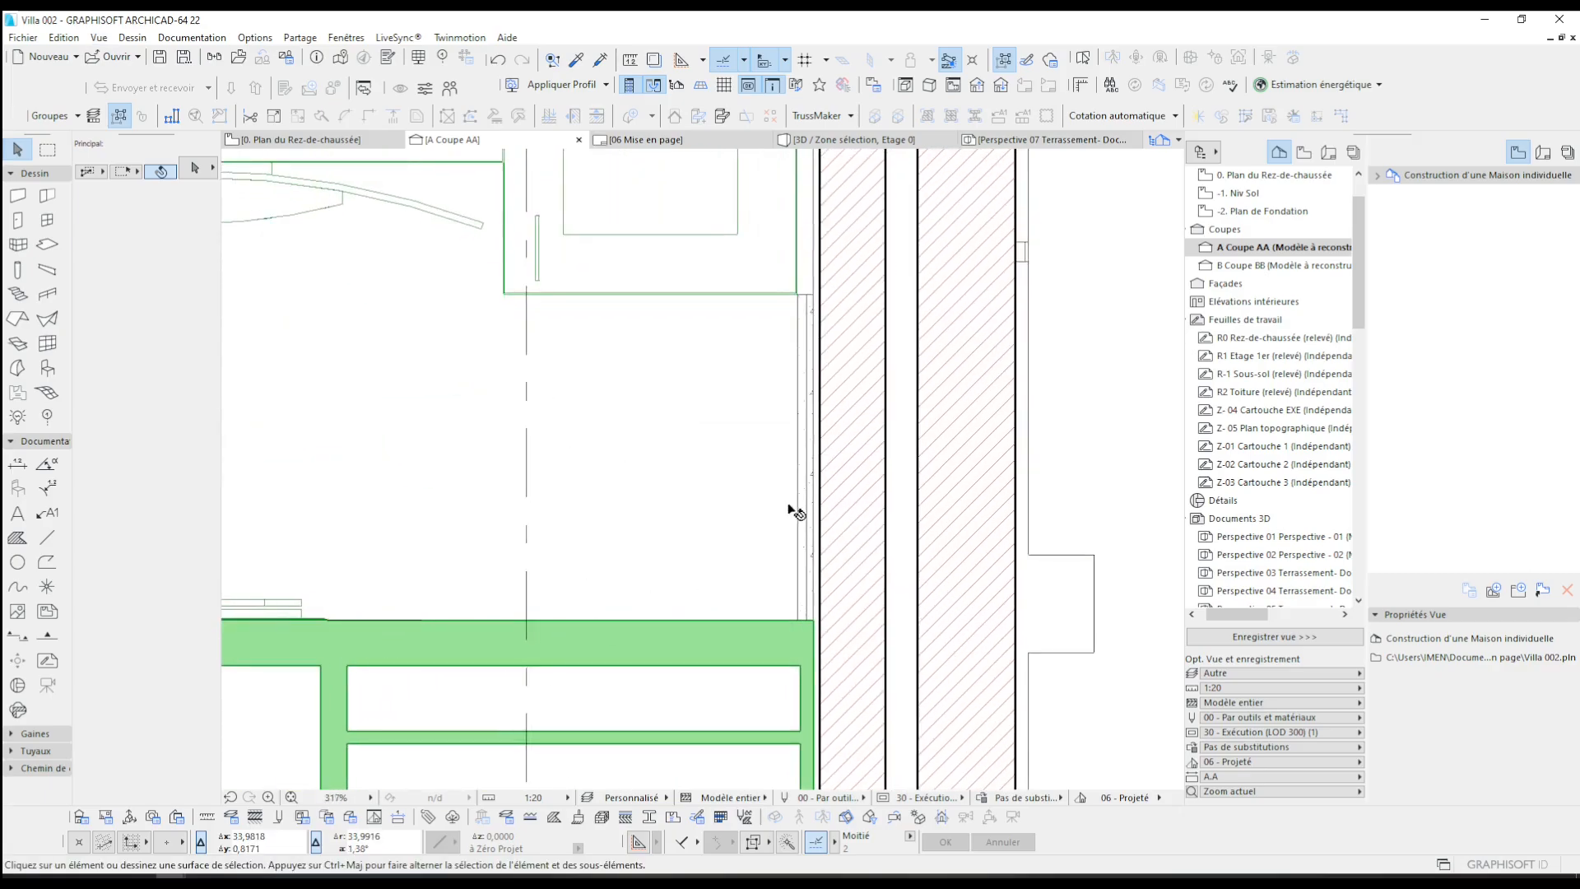
scroll(798, 469, "up", 2)
left_click(799, 391)
scroll(826, 504, "down", 3)
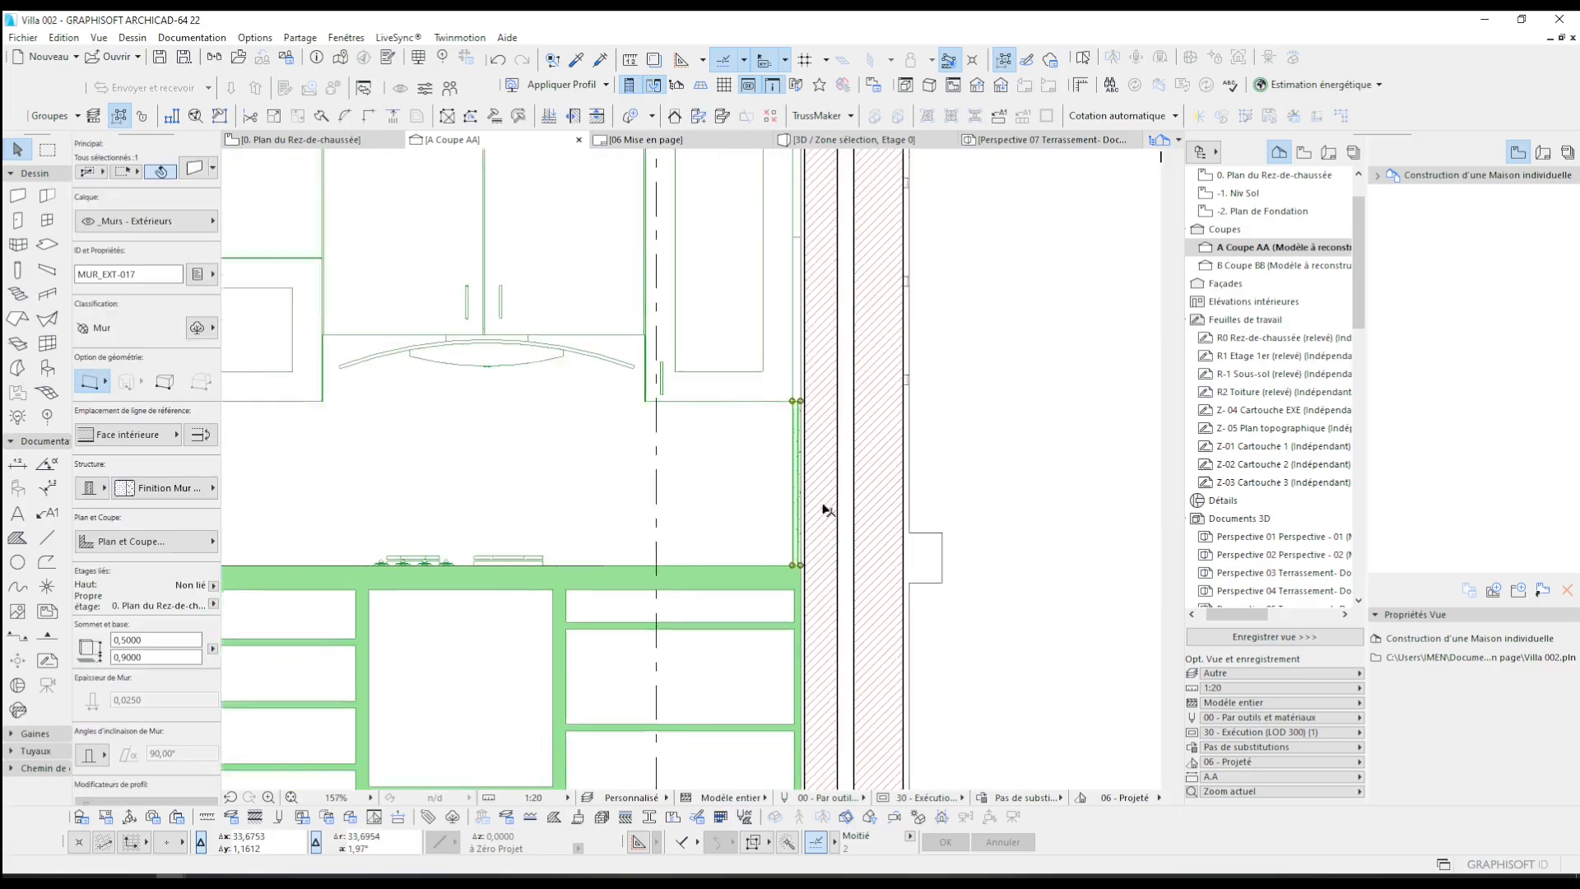
key("Escape")
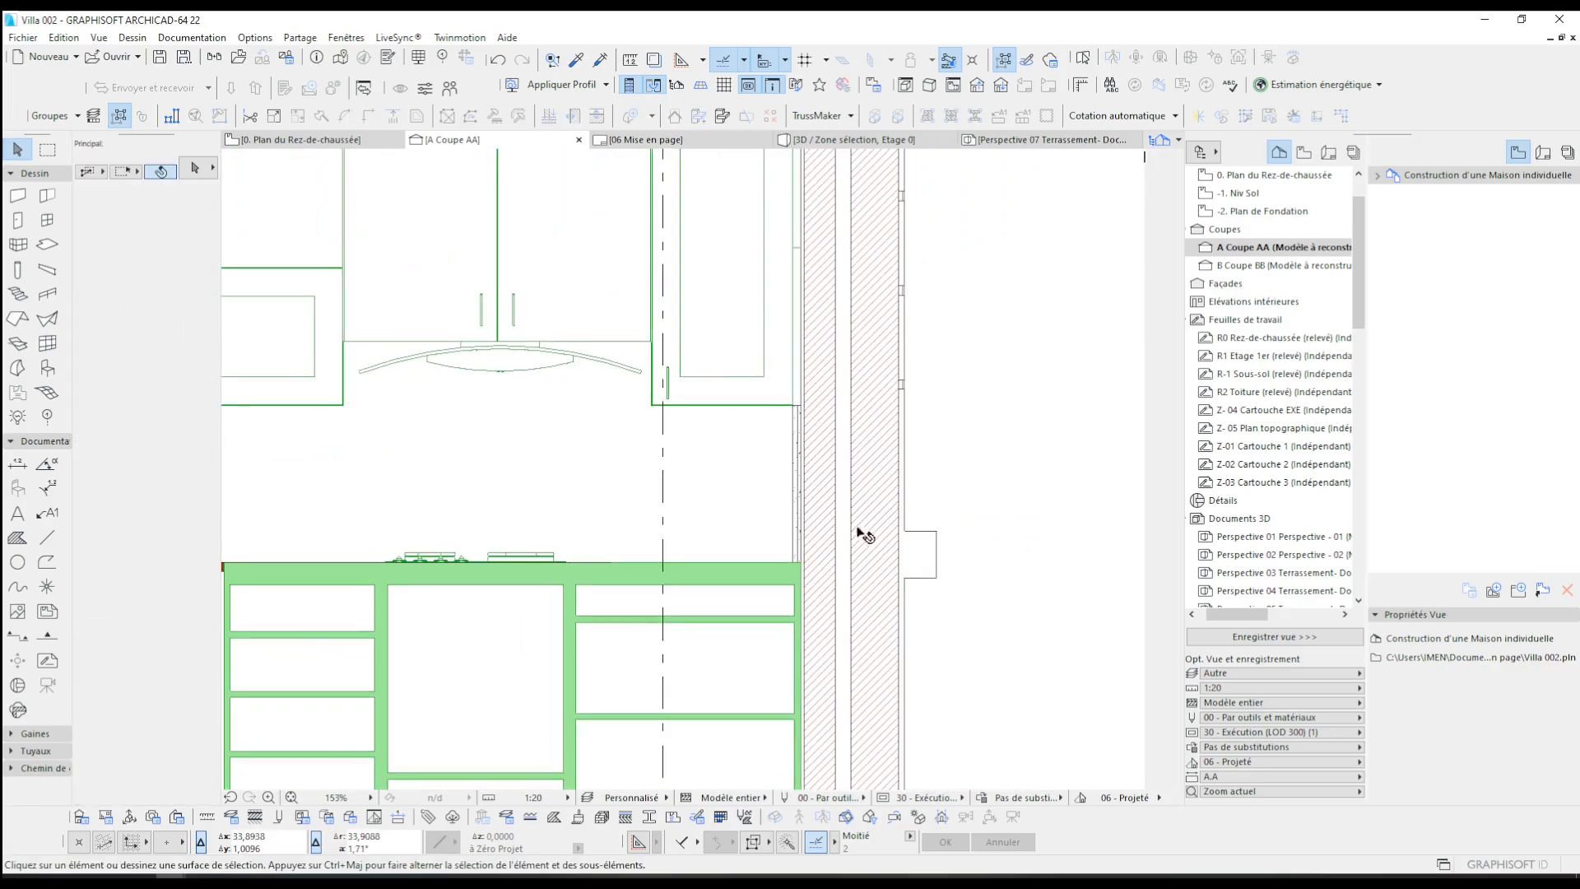
- Open the default Label settings for Etiquette liste de couches 22 and make the text background opaque with pen 121
left_click(47, 511)
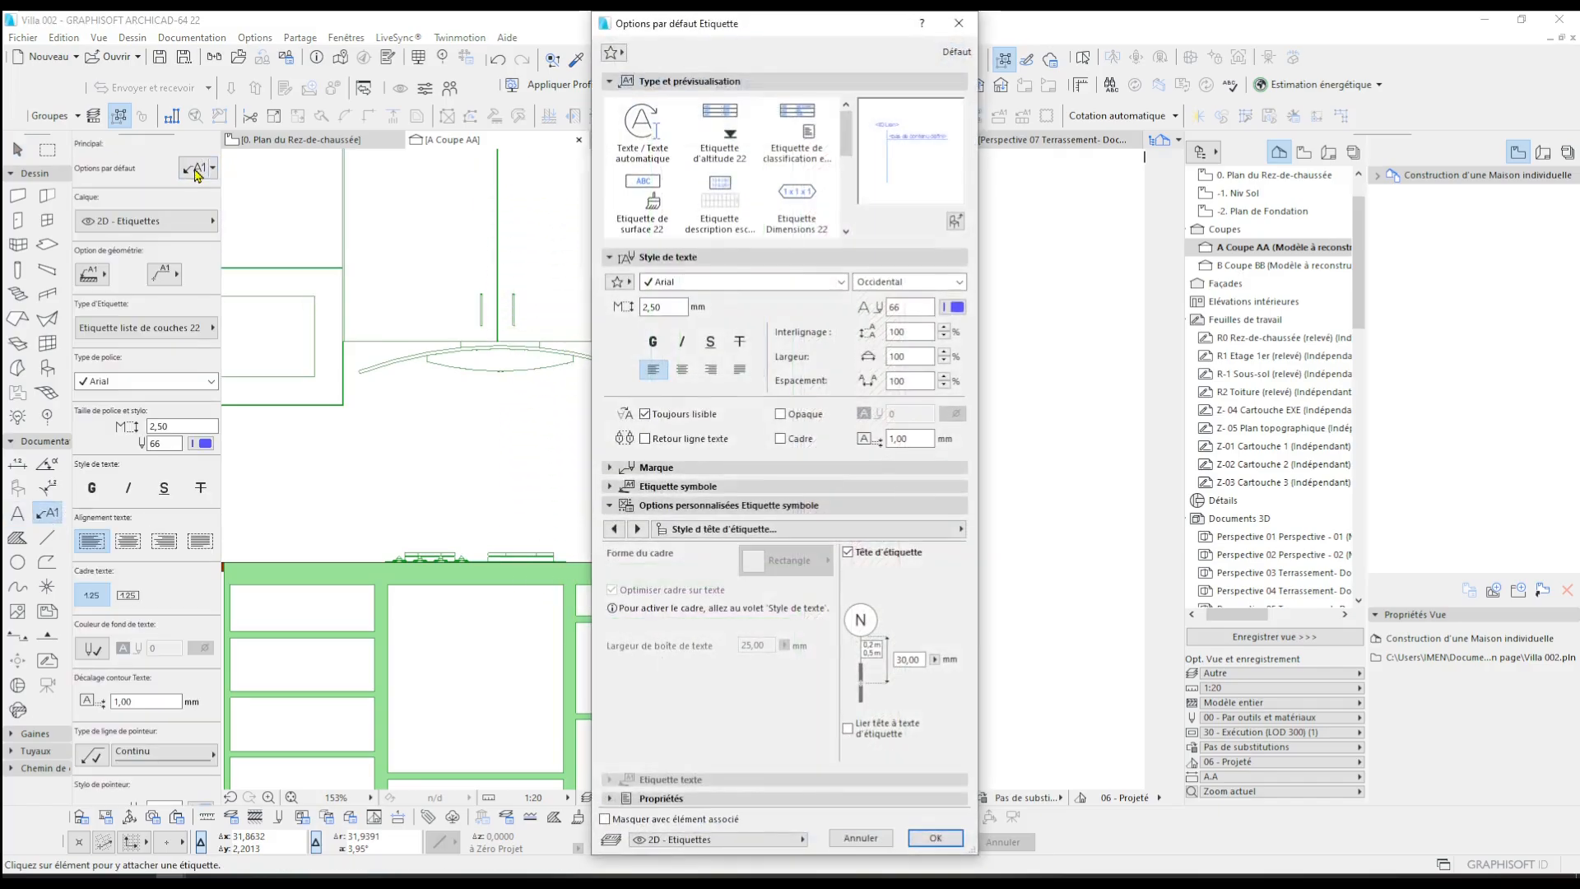
scroll(846, 182, "down", 2)
scroll(847, 183, "down", 1)
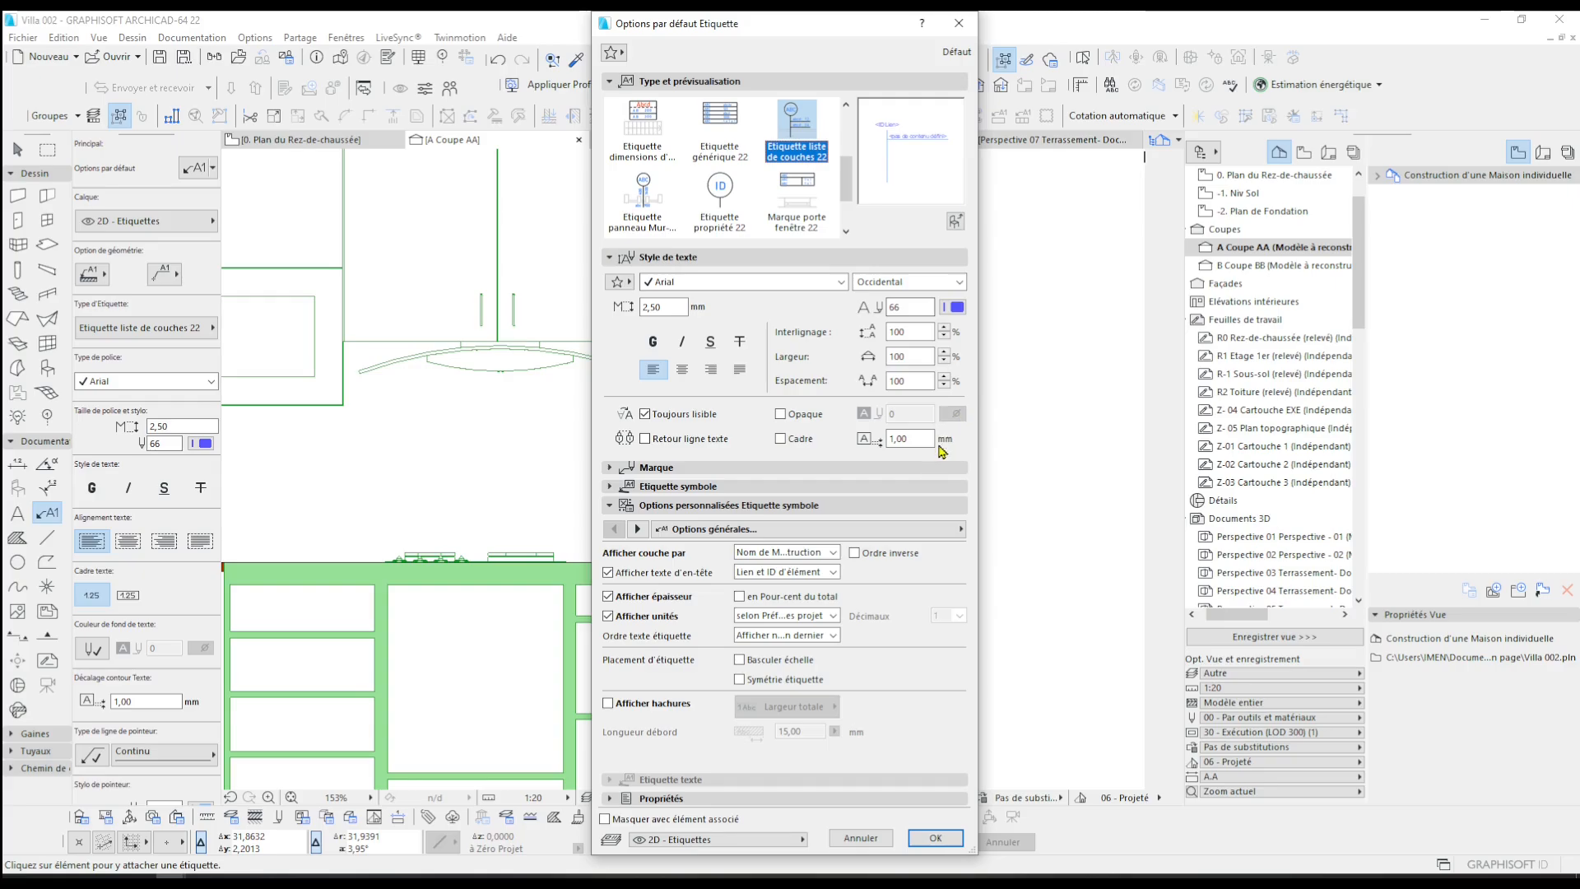
left_click(797, 414)
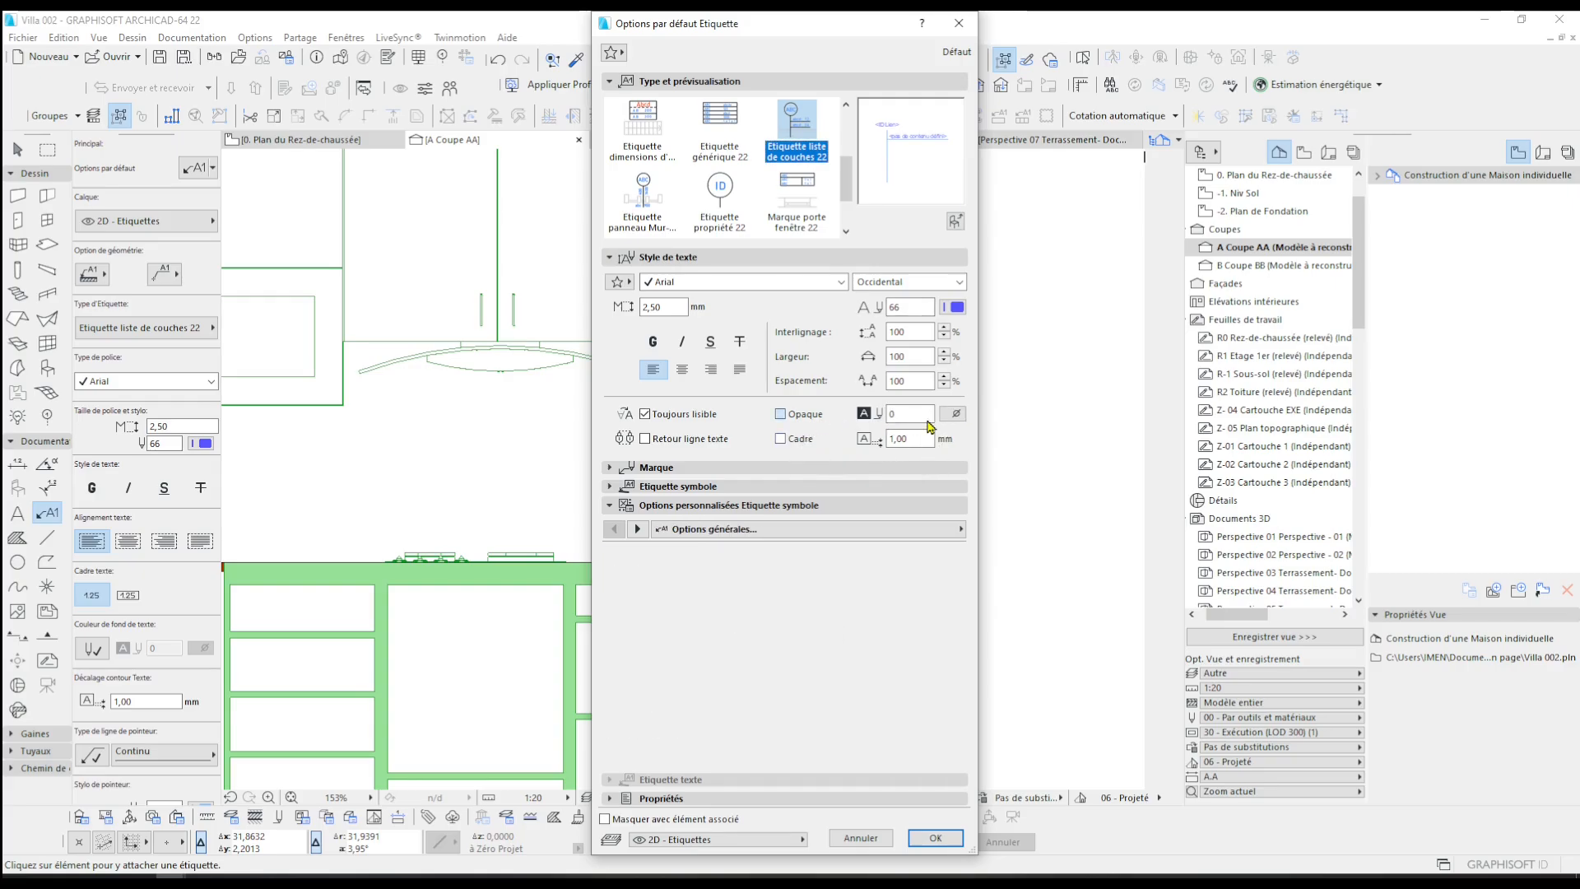
left_click(953, 413)
left_click(931, 486)
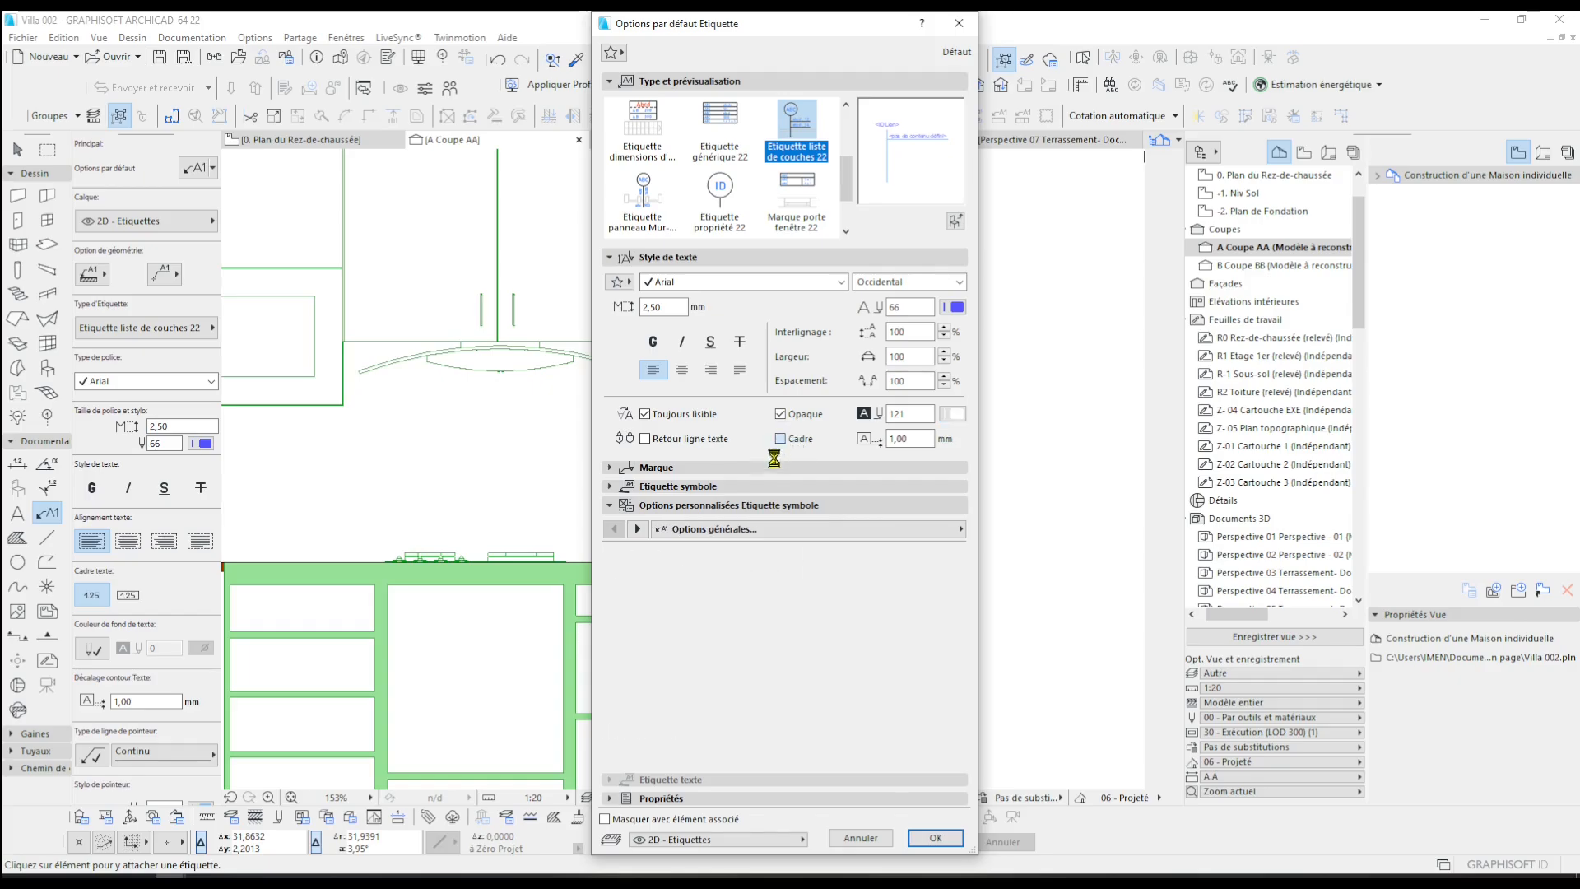
- Set the label's pointer line to pen 1 and show the symbol label options
left_click(695, 467)
left_click(955, 496)
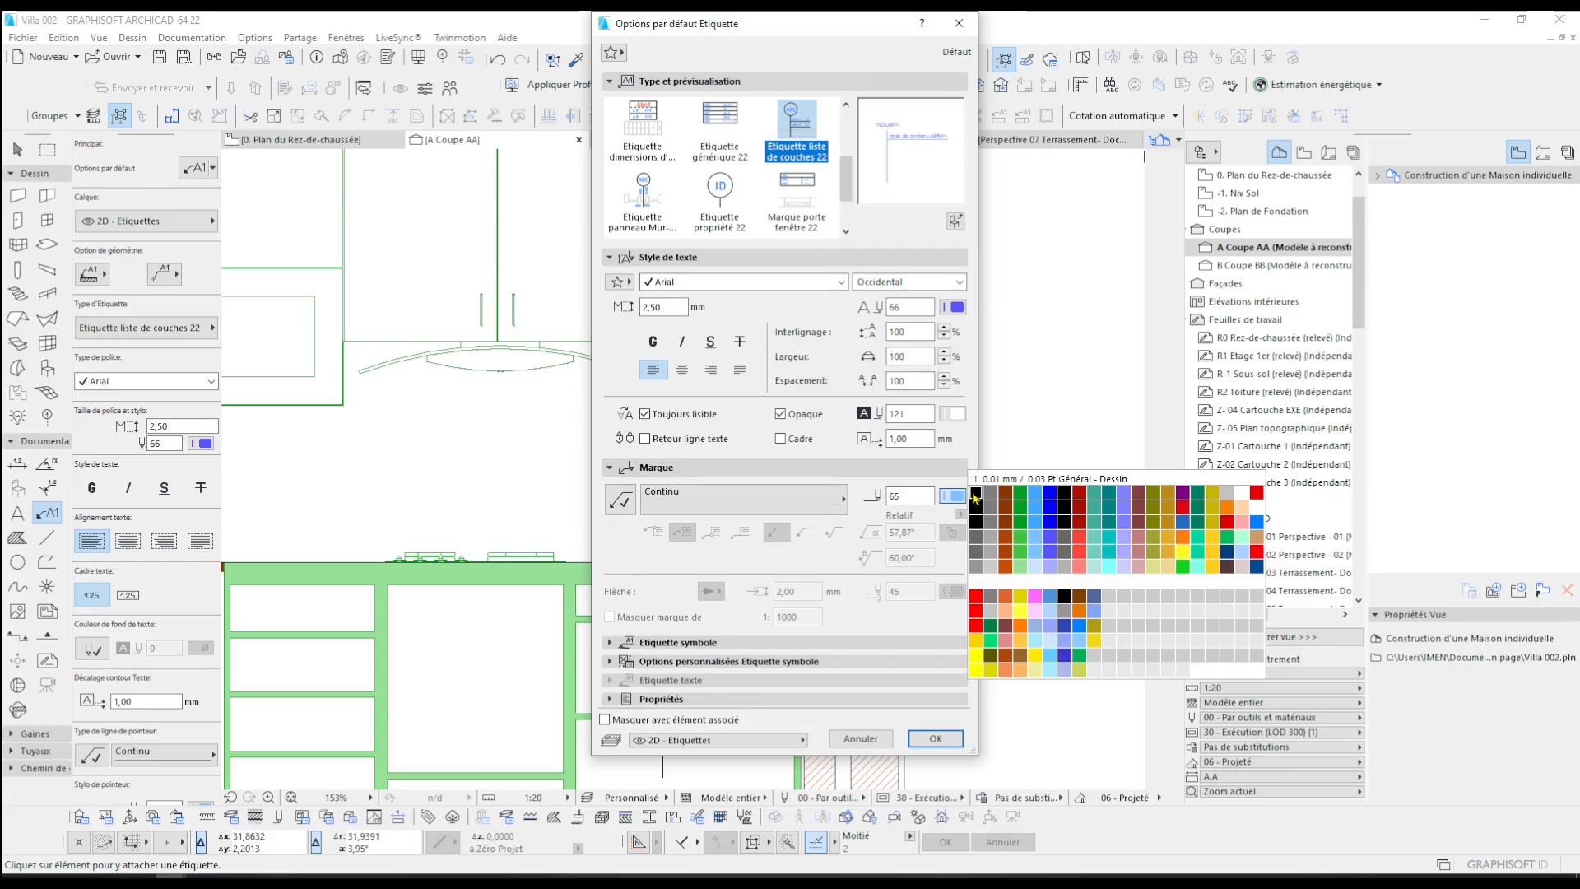
left_click(975, 494)
left_click(686, 644)
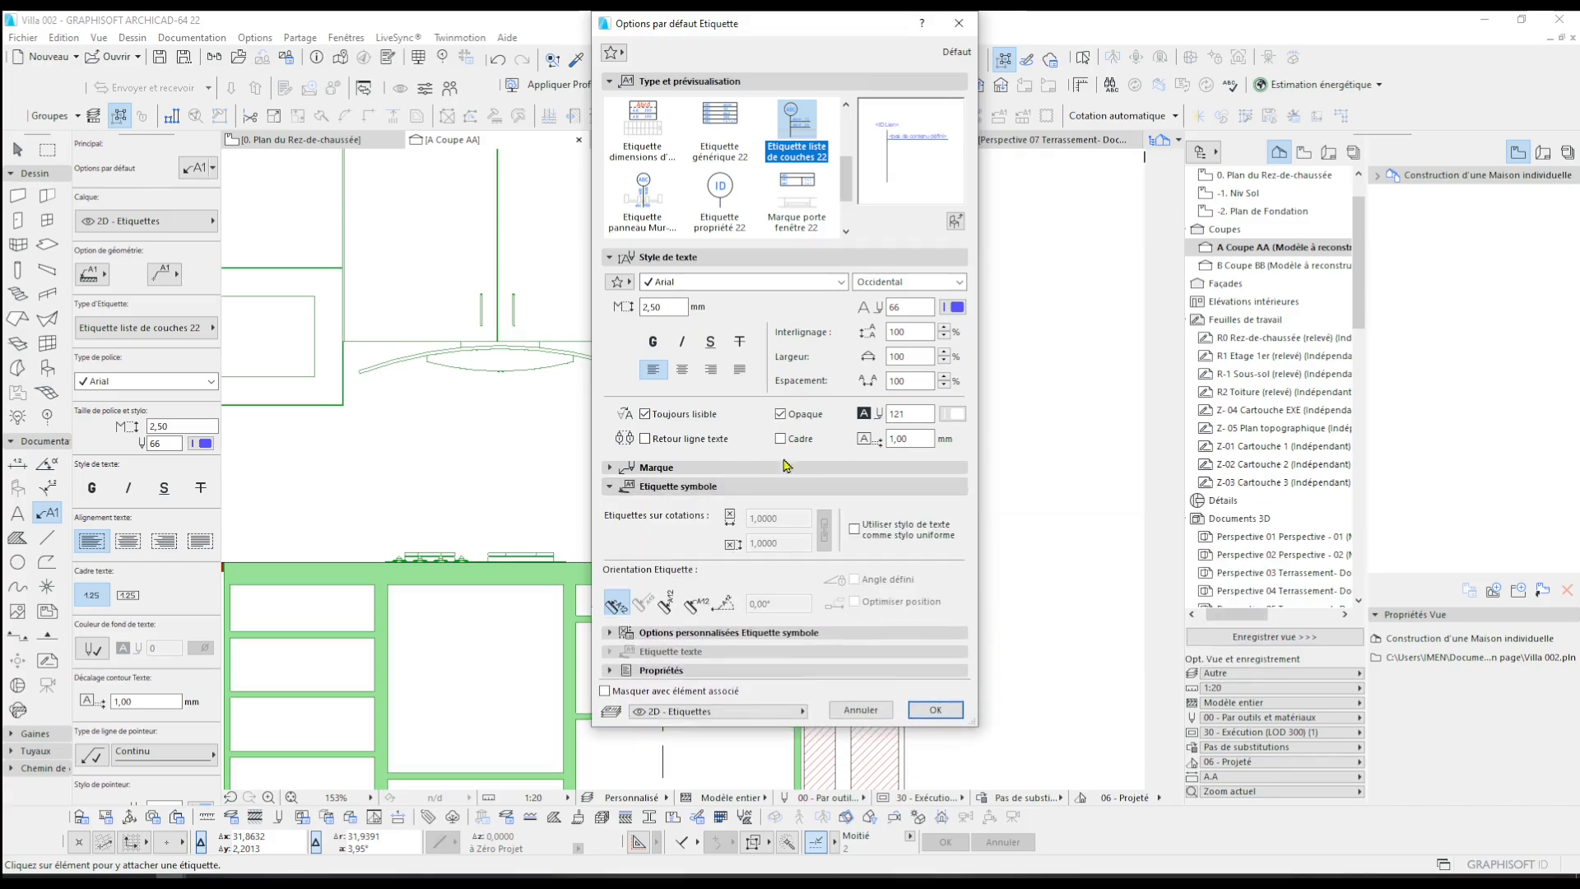
- Set the label's orientation to a custom angle of 270° and list its layers in inverse order
left_click(728, 608)
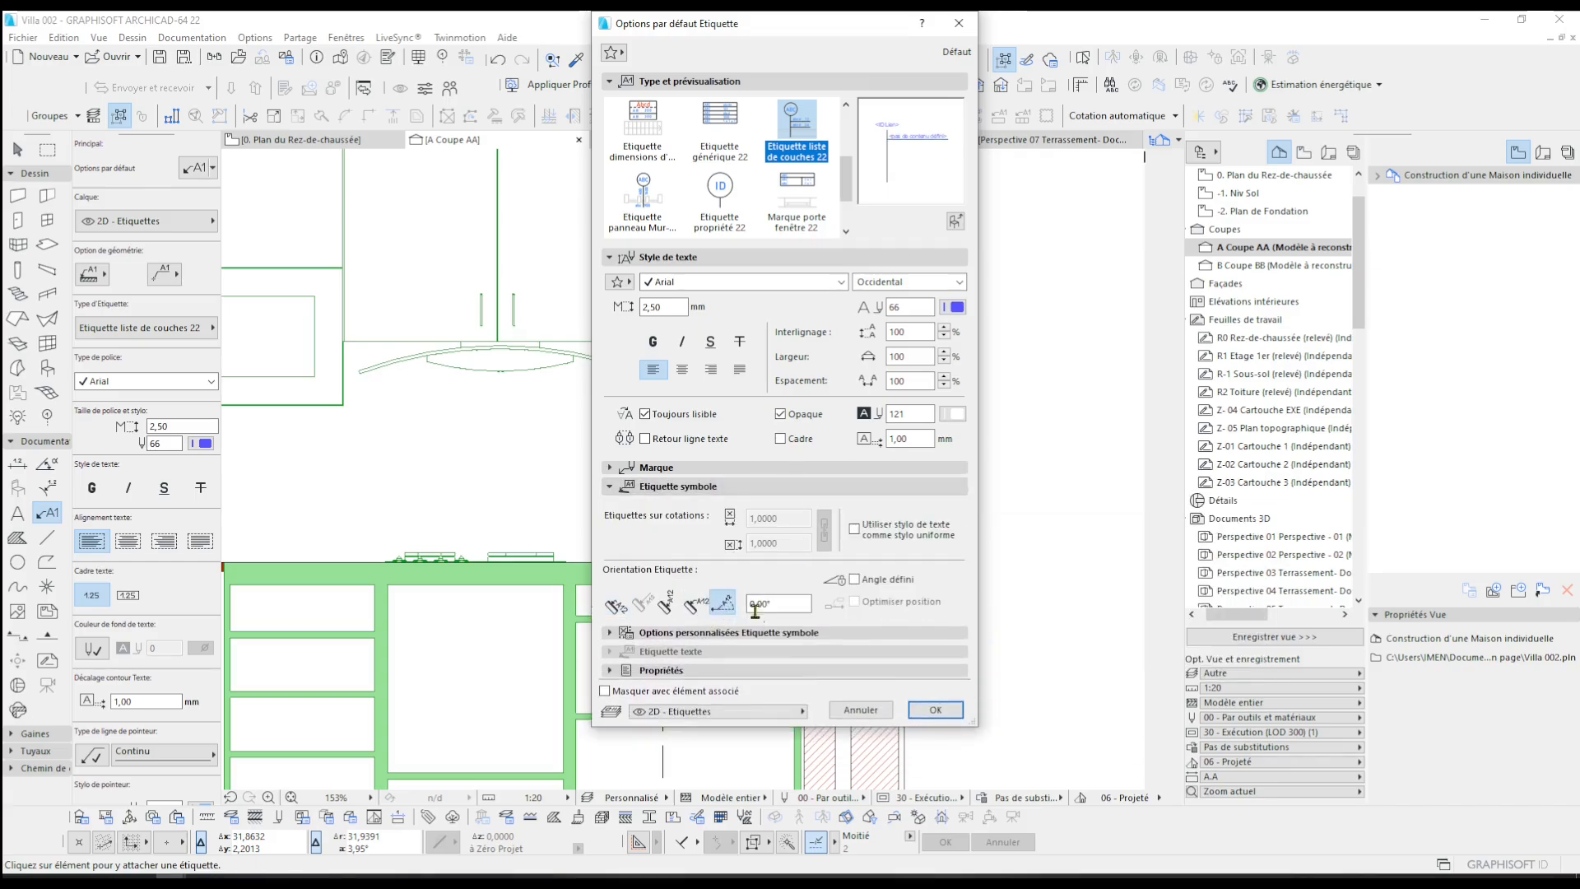
left_click(750, 605)
type("27")
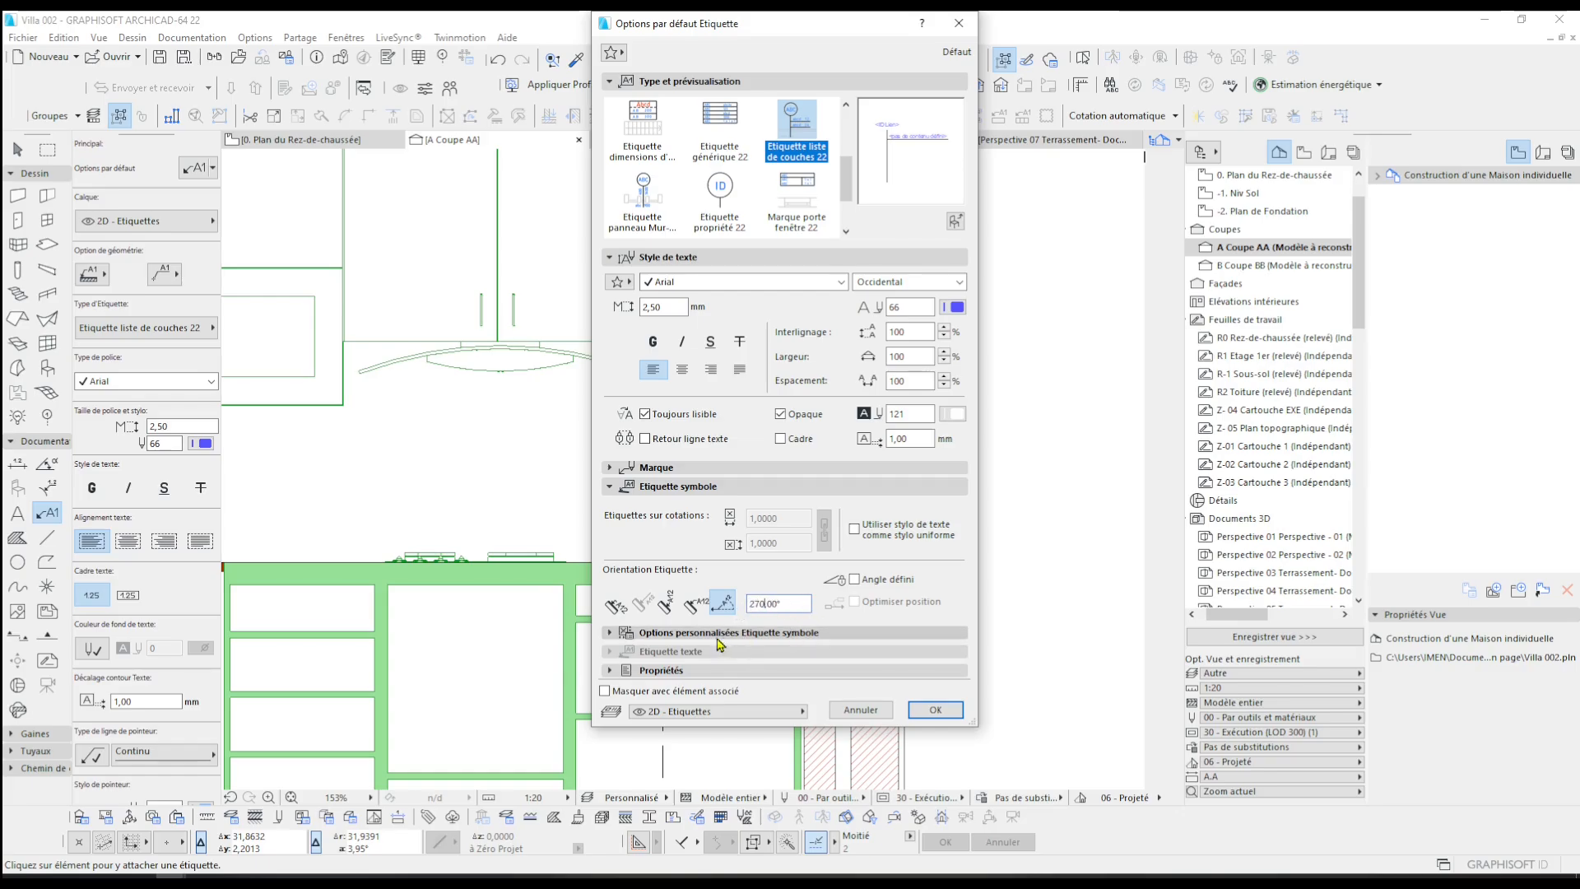
left_click(711, 633)
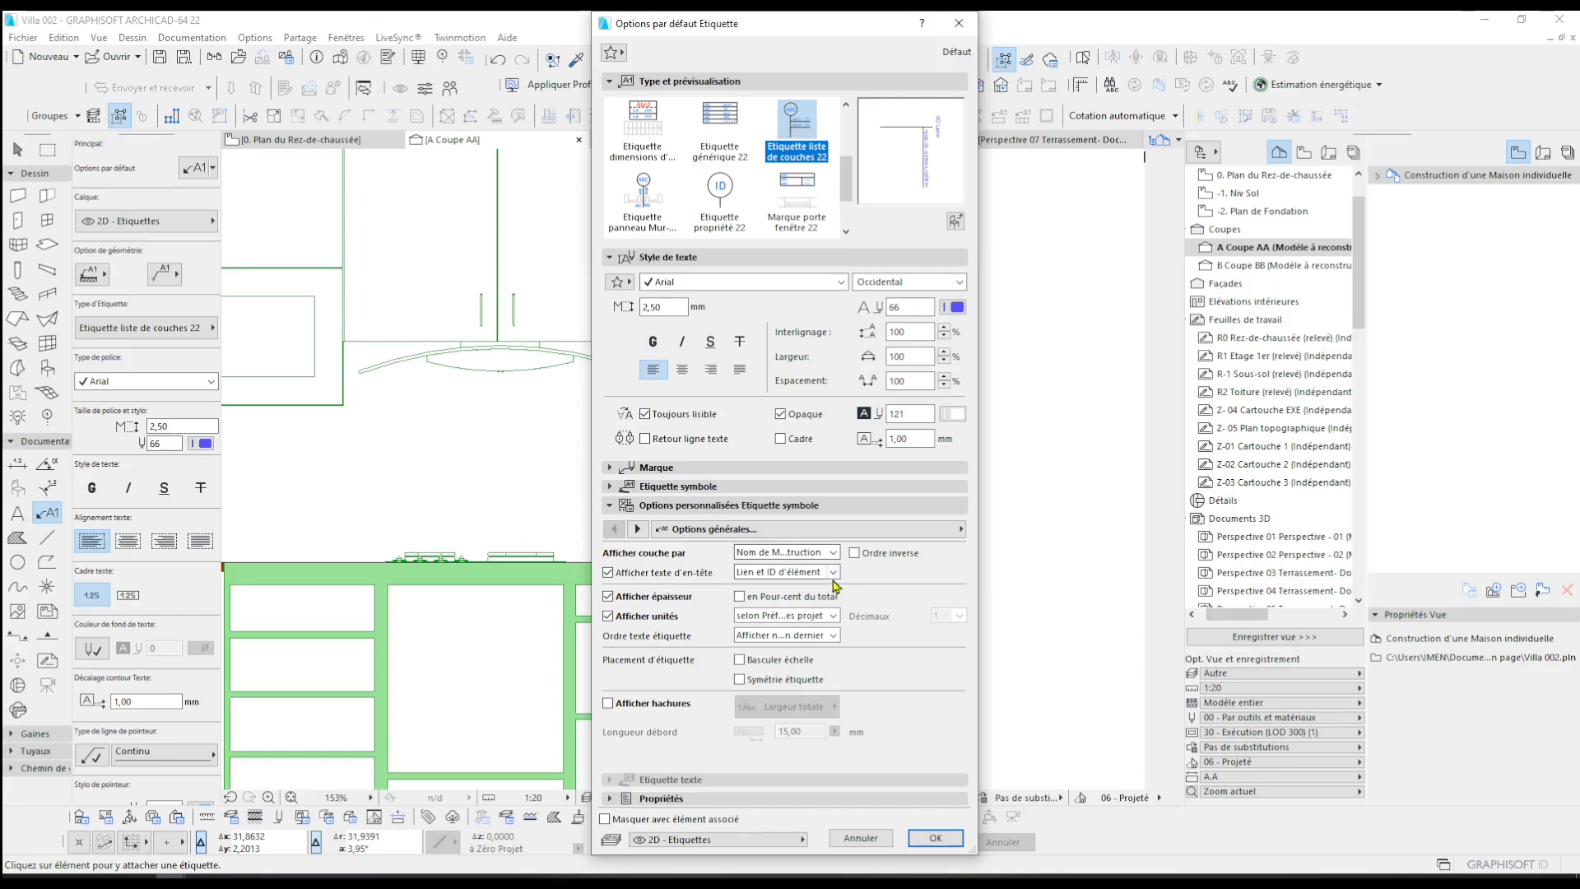
left_click(856, 553)
- Add a frame around the label text and turn off the separation lines in the label geometry
left_click(638, 529)
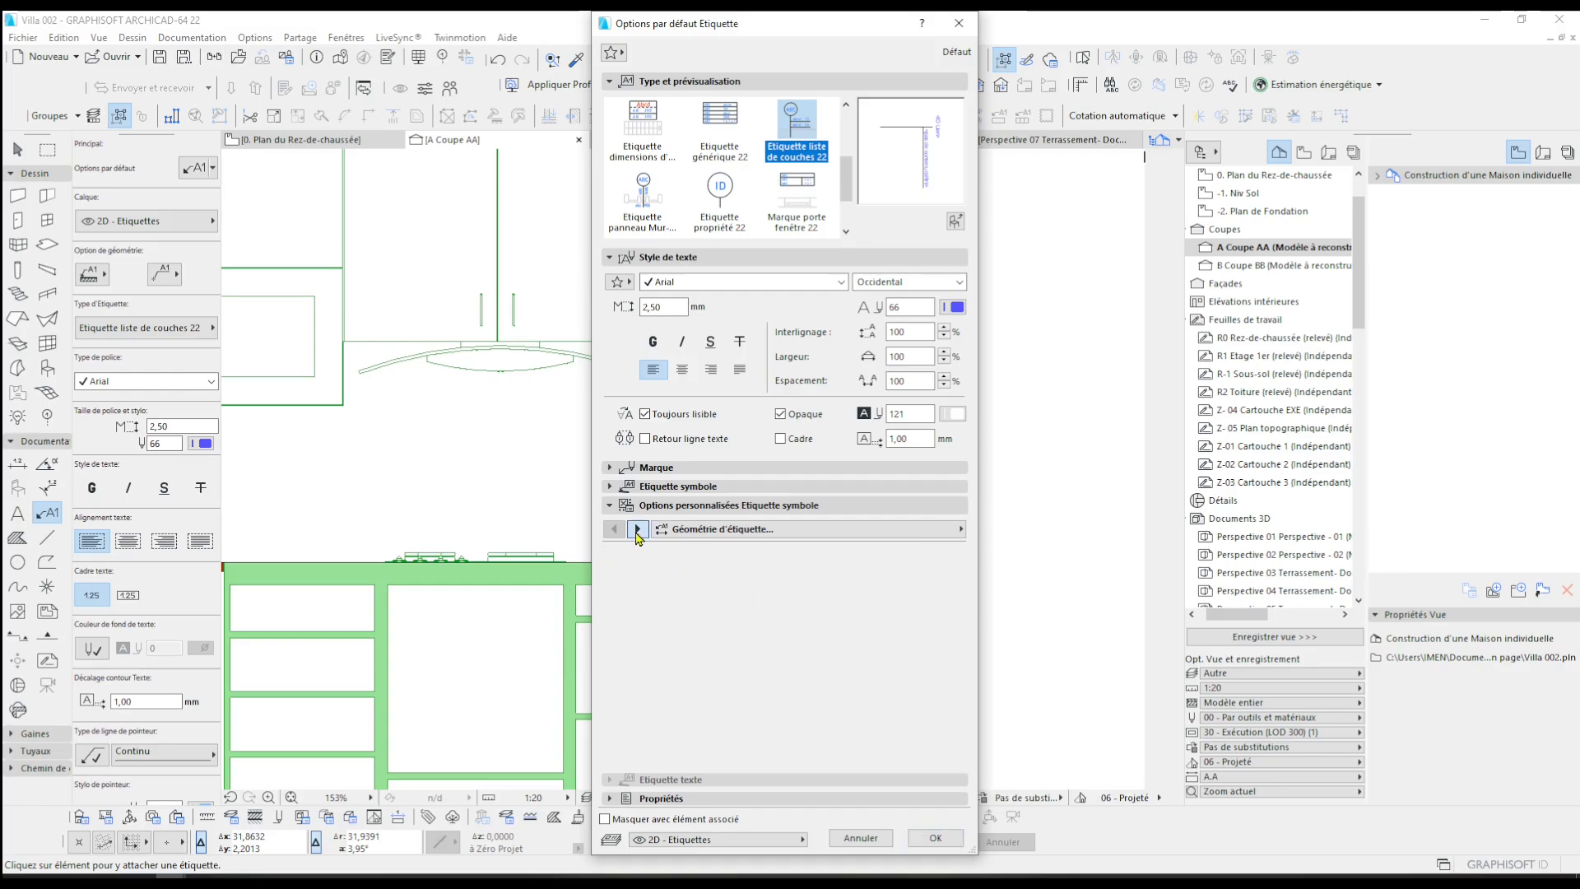
left_click(792, 440)
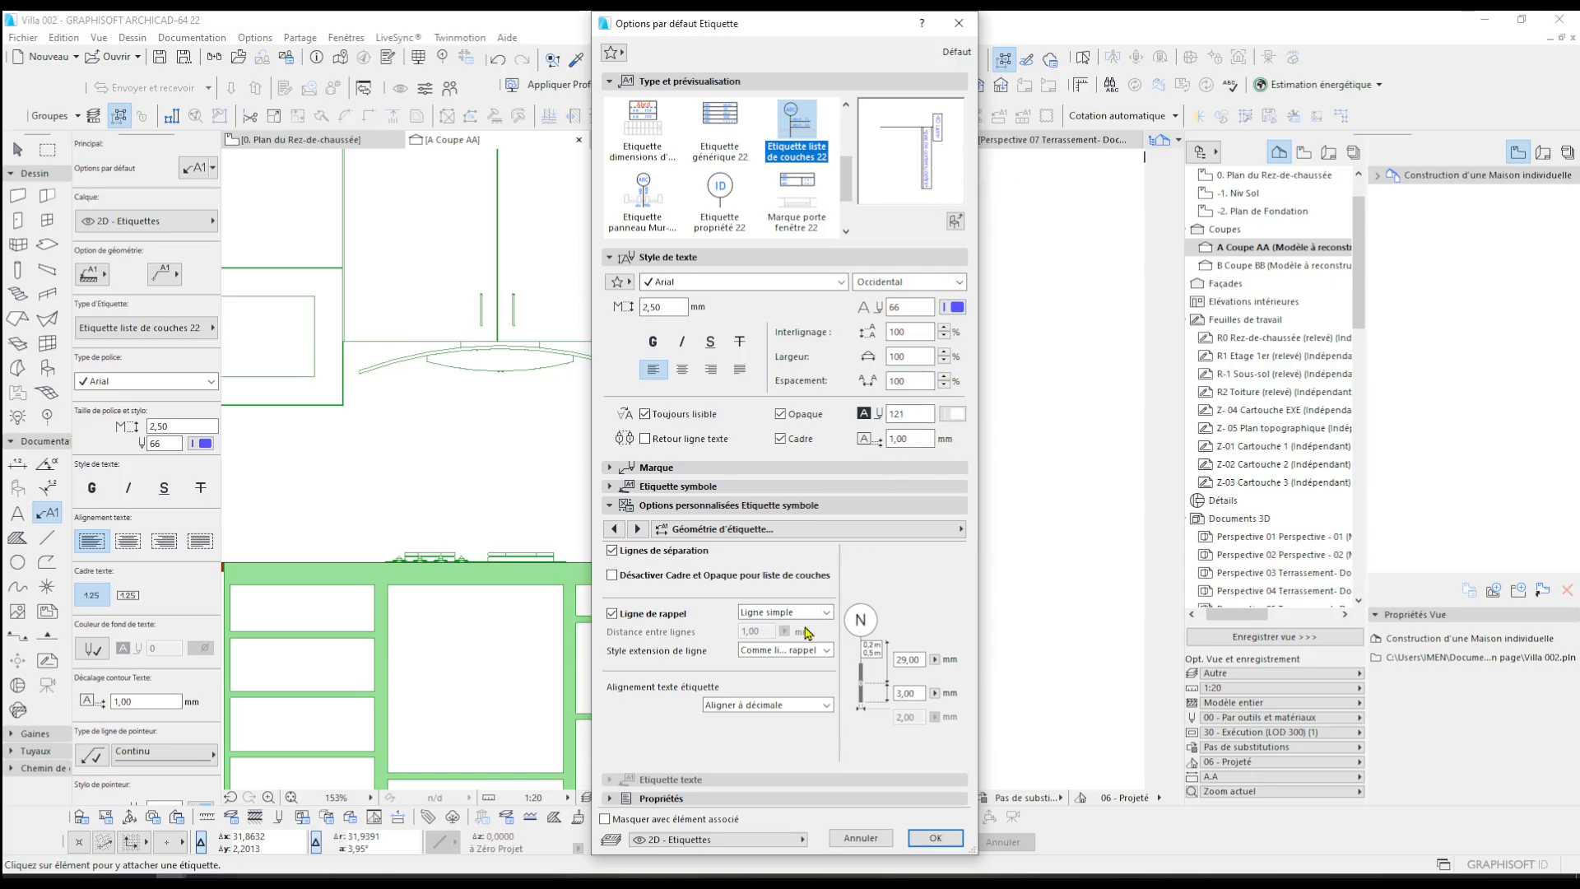
left_click(681, 559)
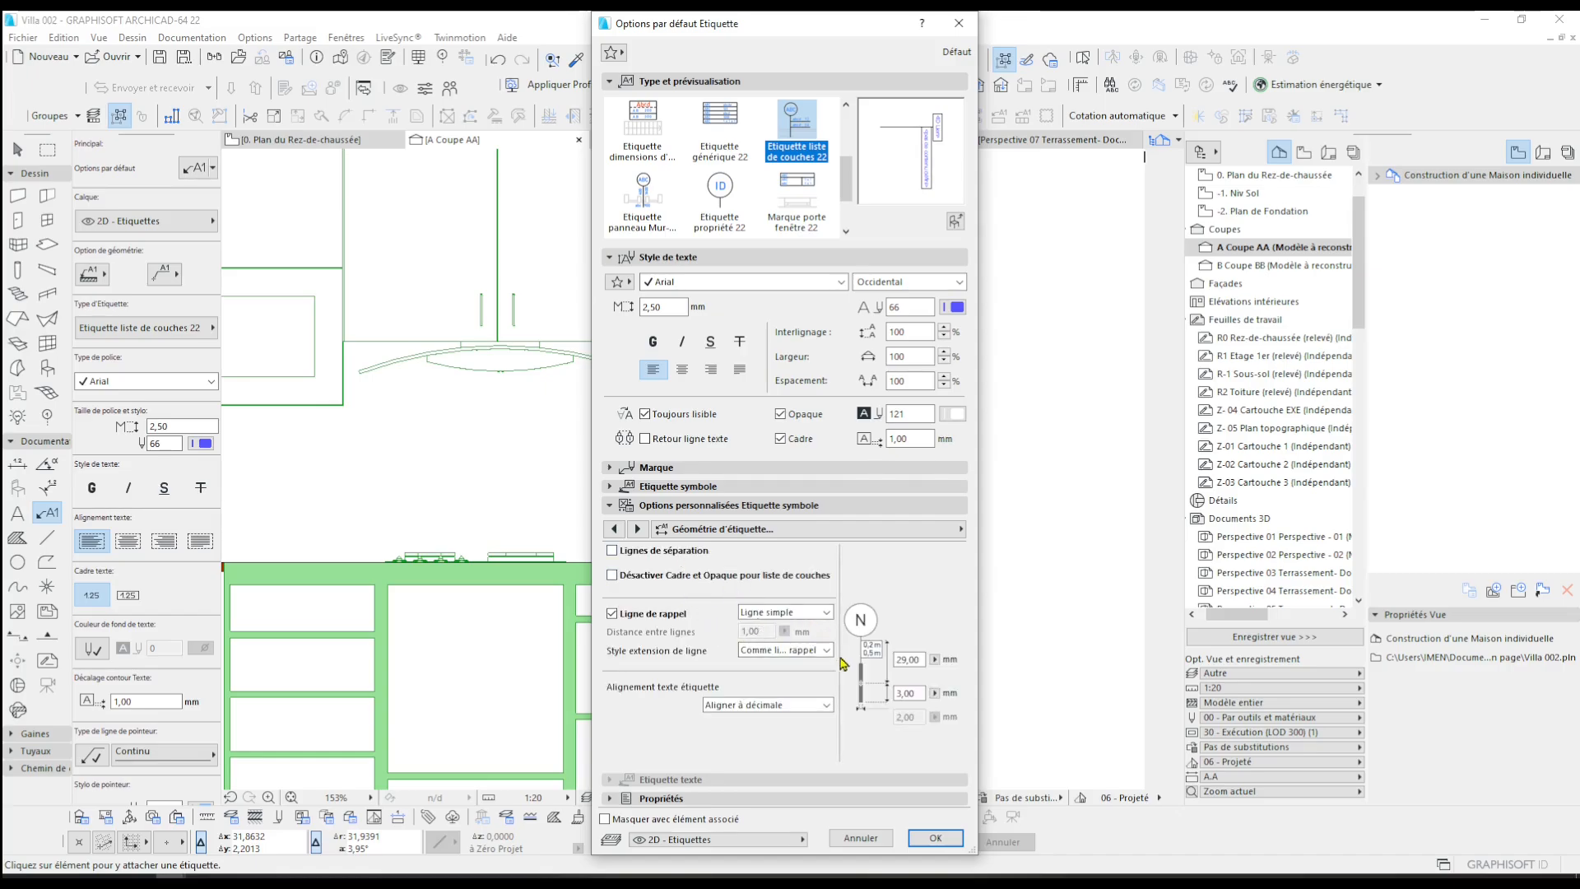
- Review the label's head style and custom content options, leave custom content off, and accept the default settings
left_click(638, 529)
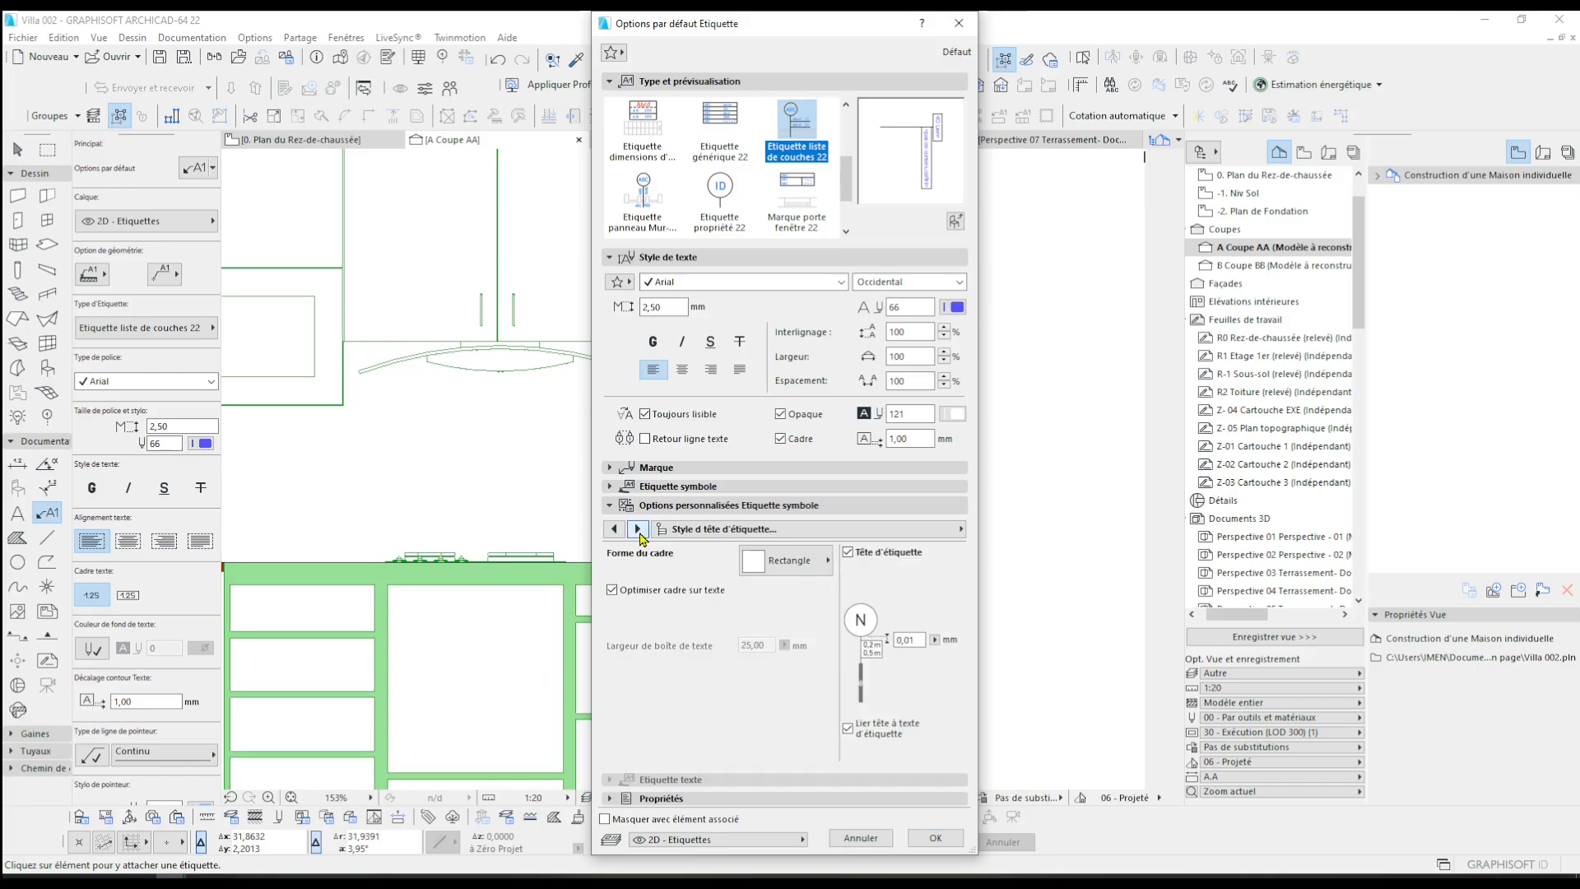
left_click(637, 529)
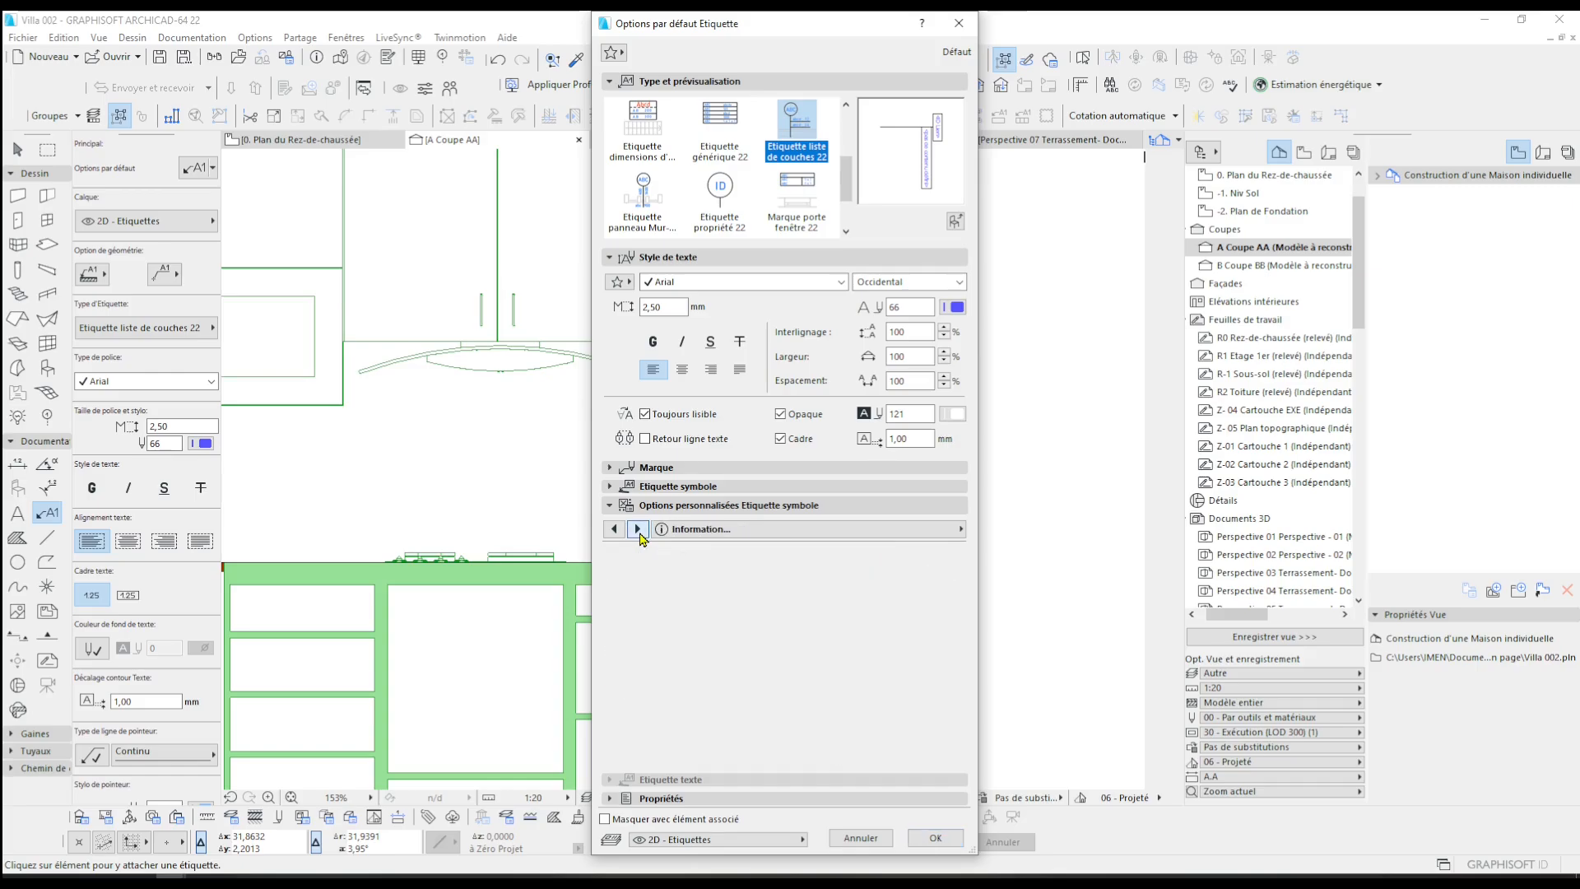
left_click(638, 529)
left_click(614, 529)
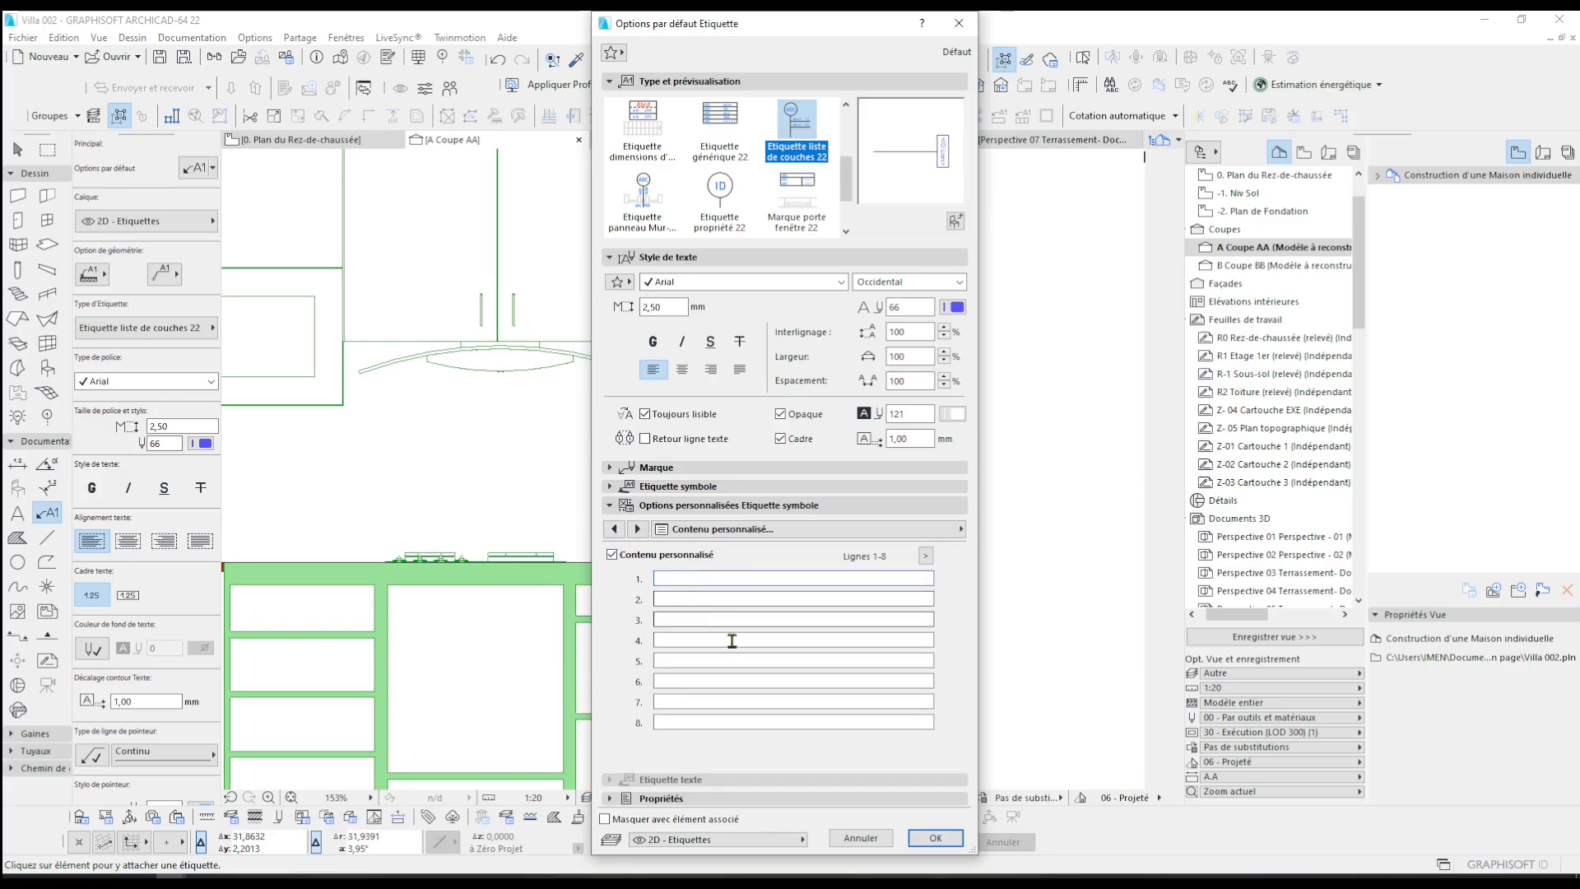
left_click(619, 557)
left_click(936, 838)
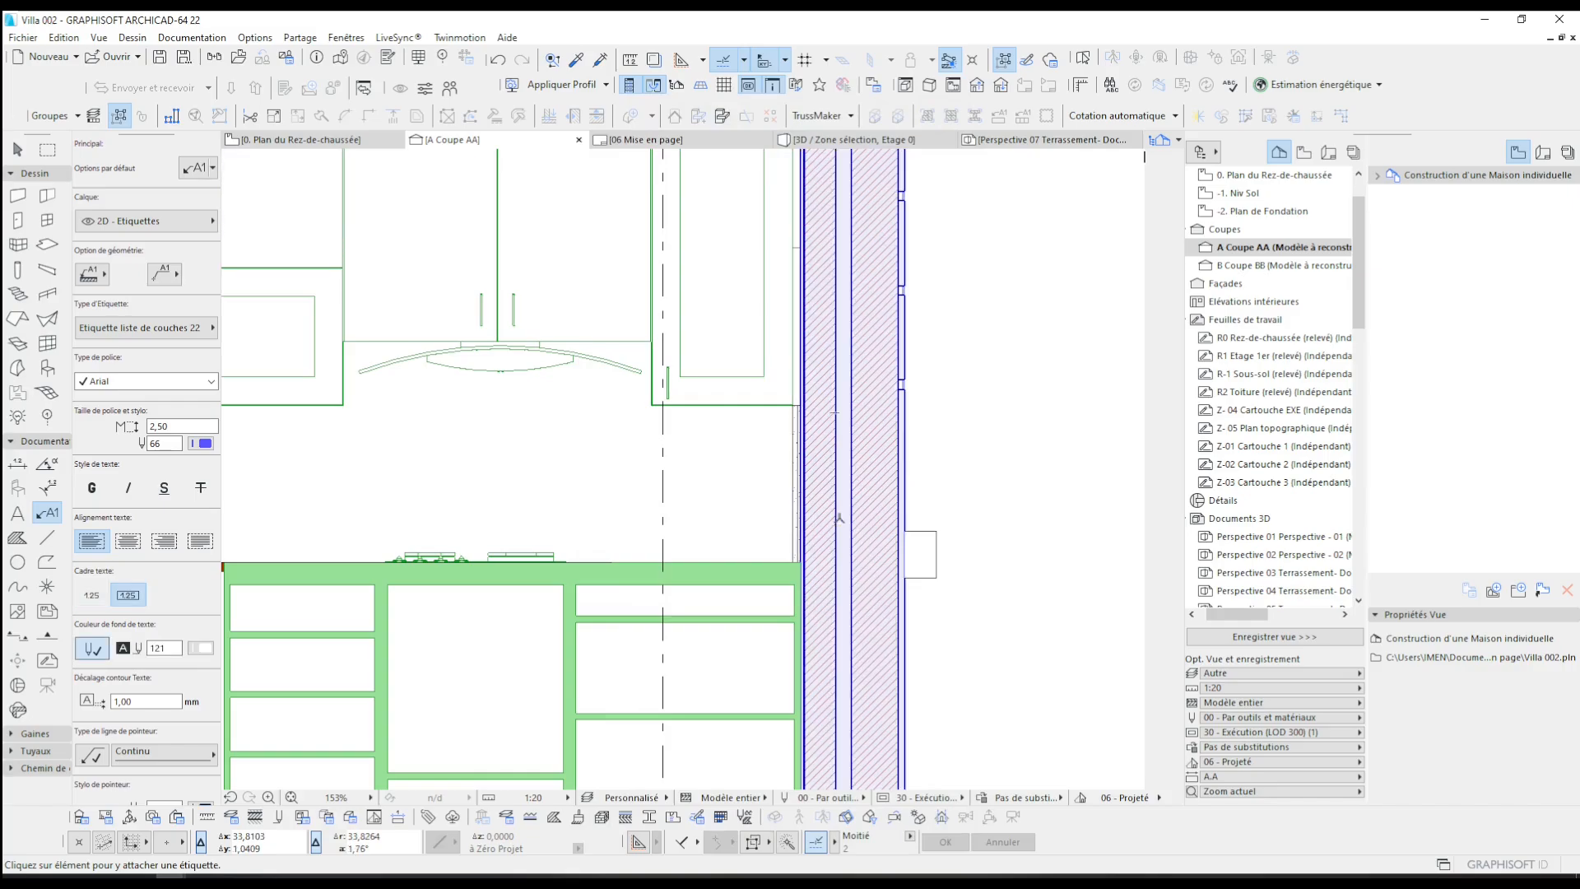
- Place a layer list label on the marble finish wall above the worktop and change its custom orientation angle
left_click(794, 488)
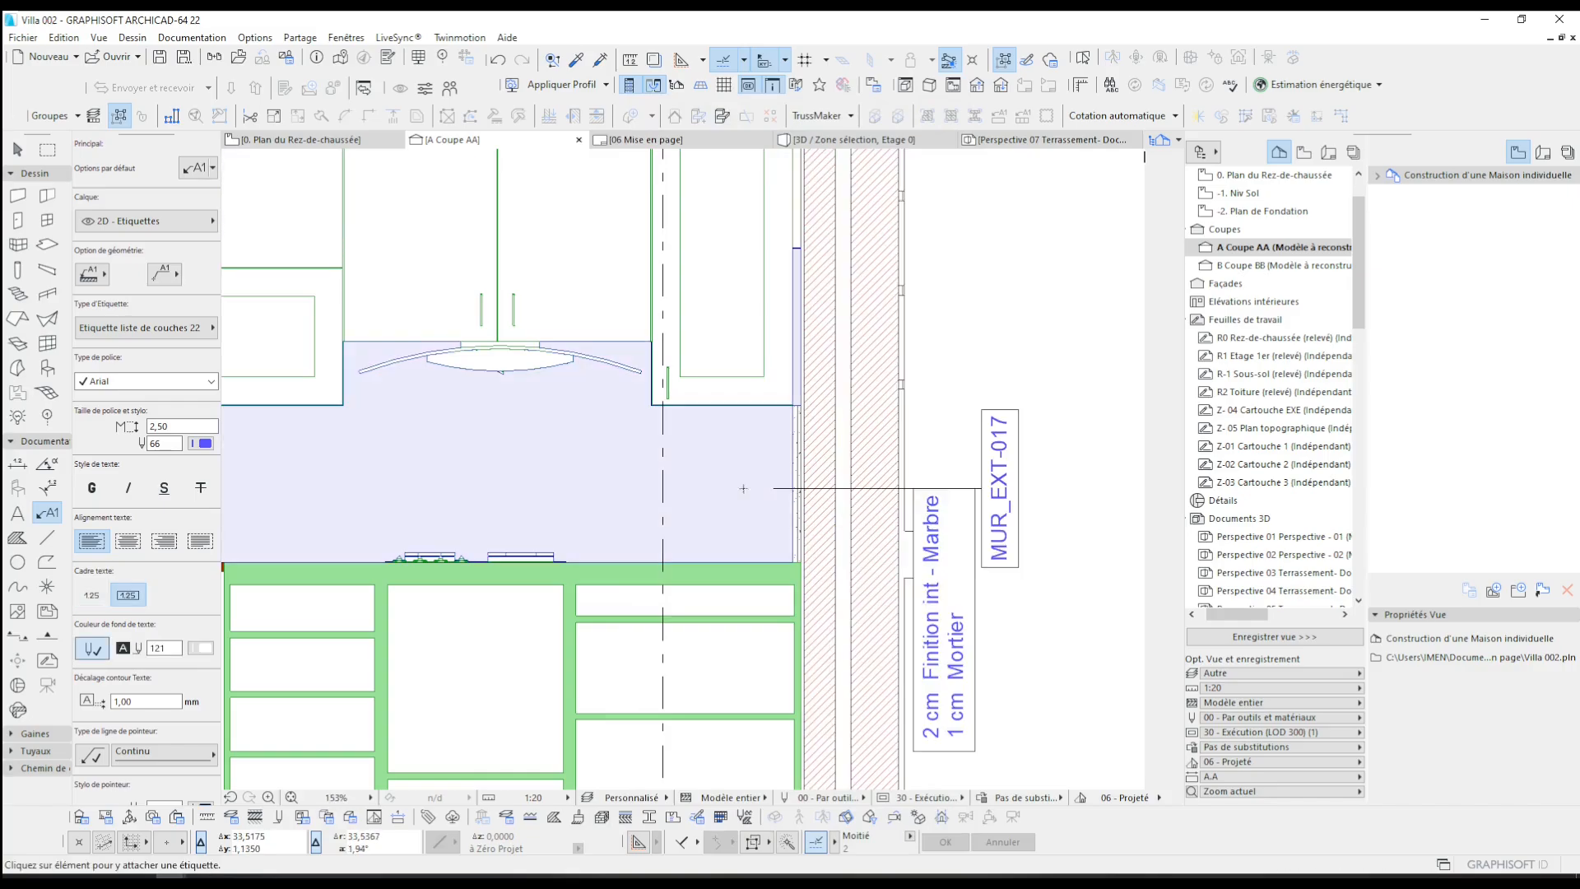
key("Escape")
left_click(915, 492)
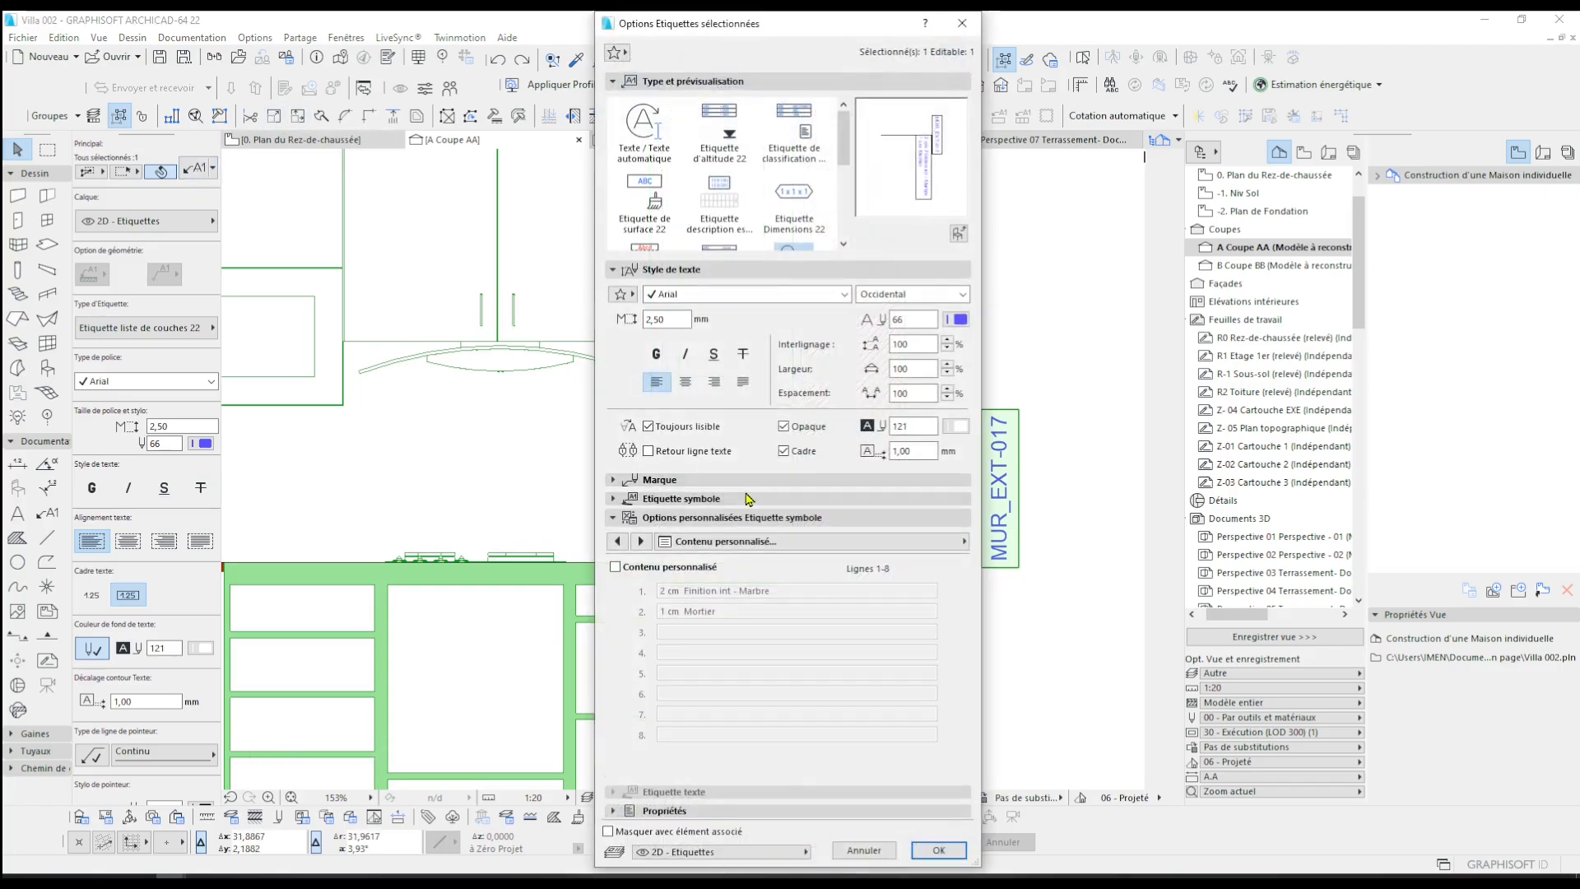
left_click(750, 481)
left_click(731, 657)
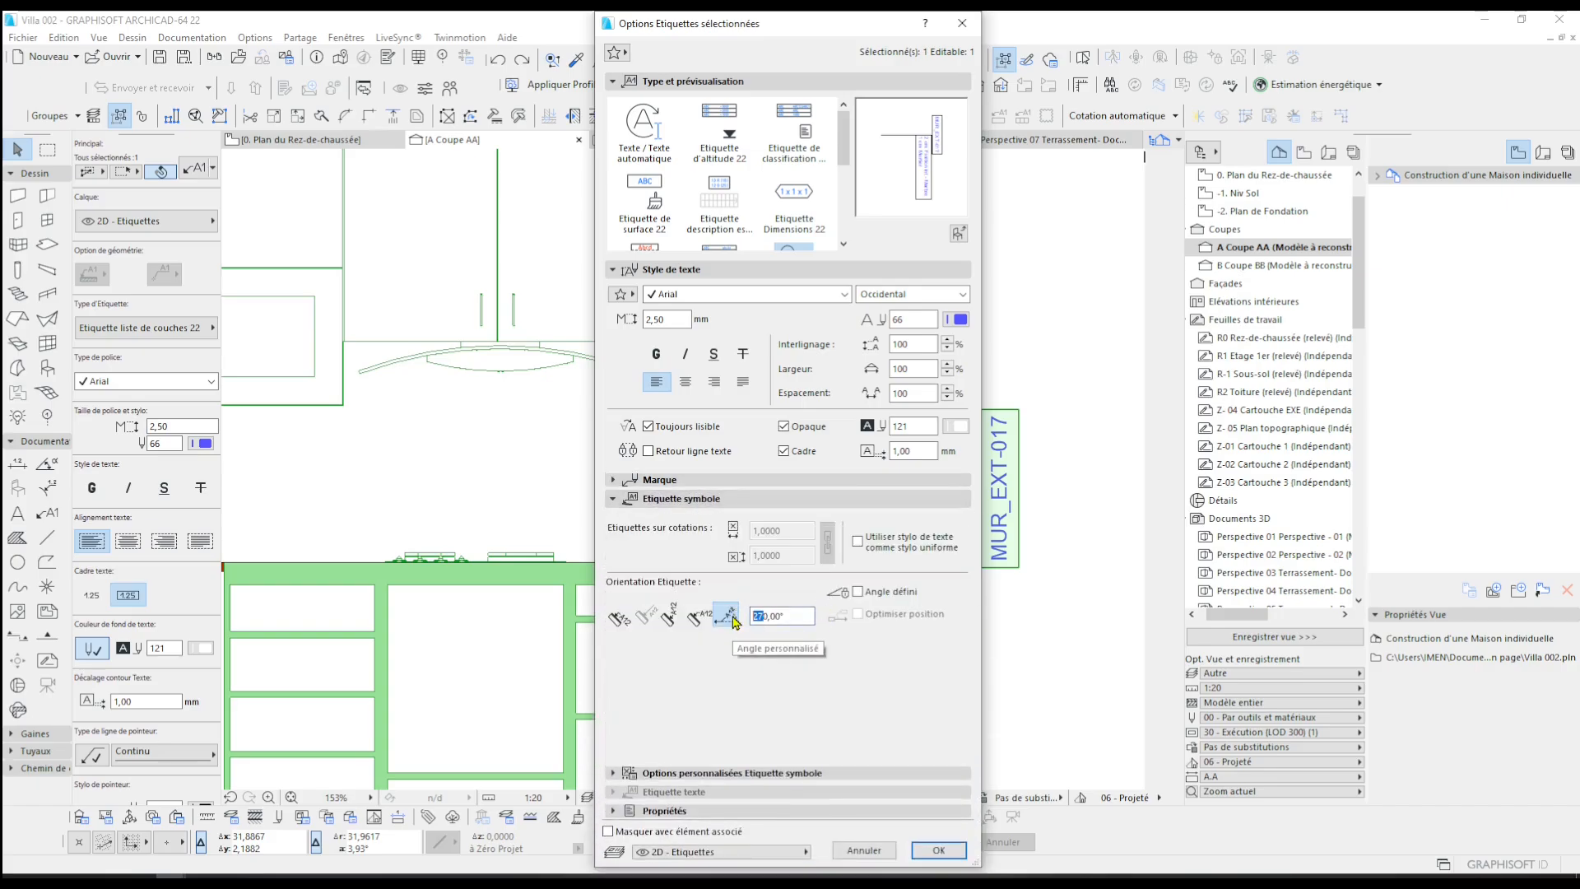
key("Return")
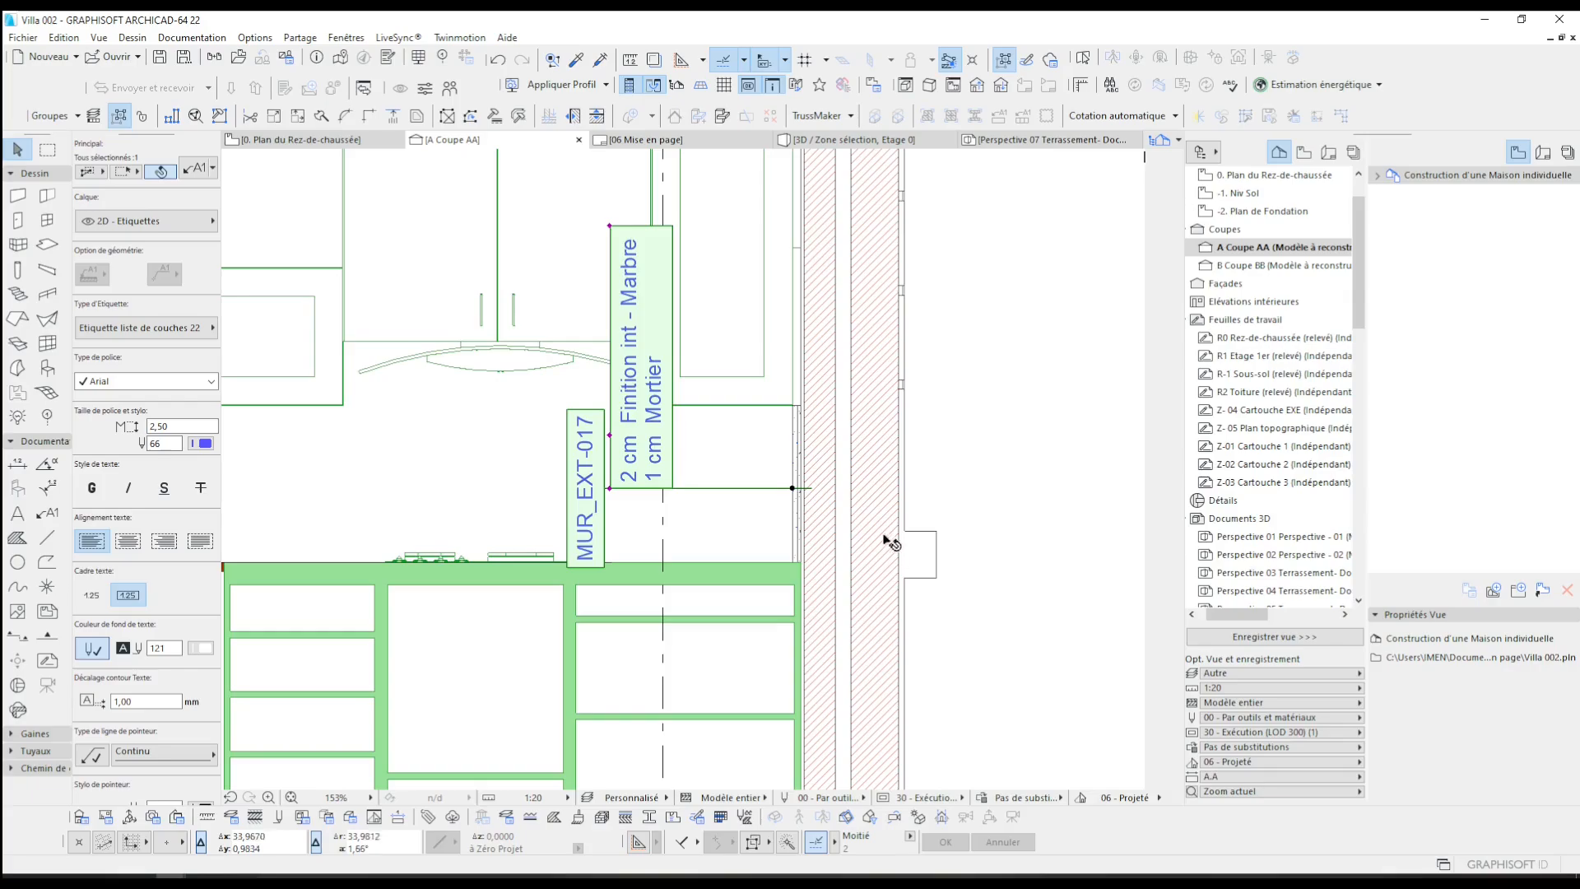
- Change the ID of the marble finish wall above the worktop to MUR_Fini-01
middle_click_drag(771, 544, 847, 590)
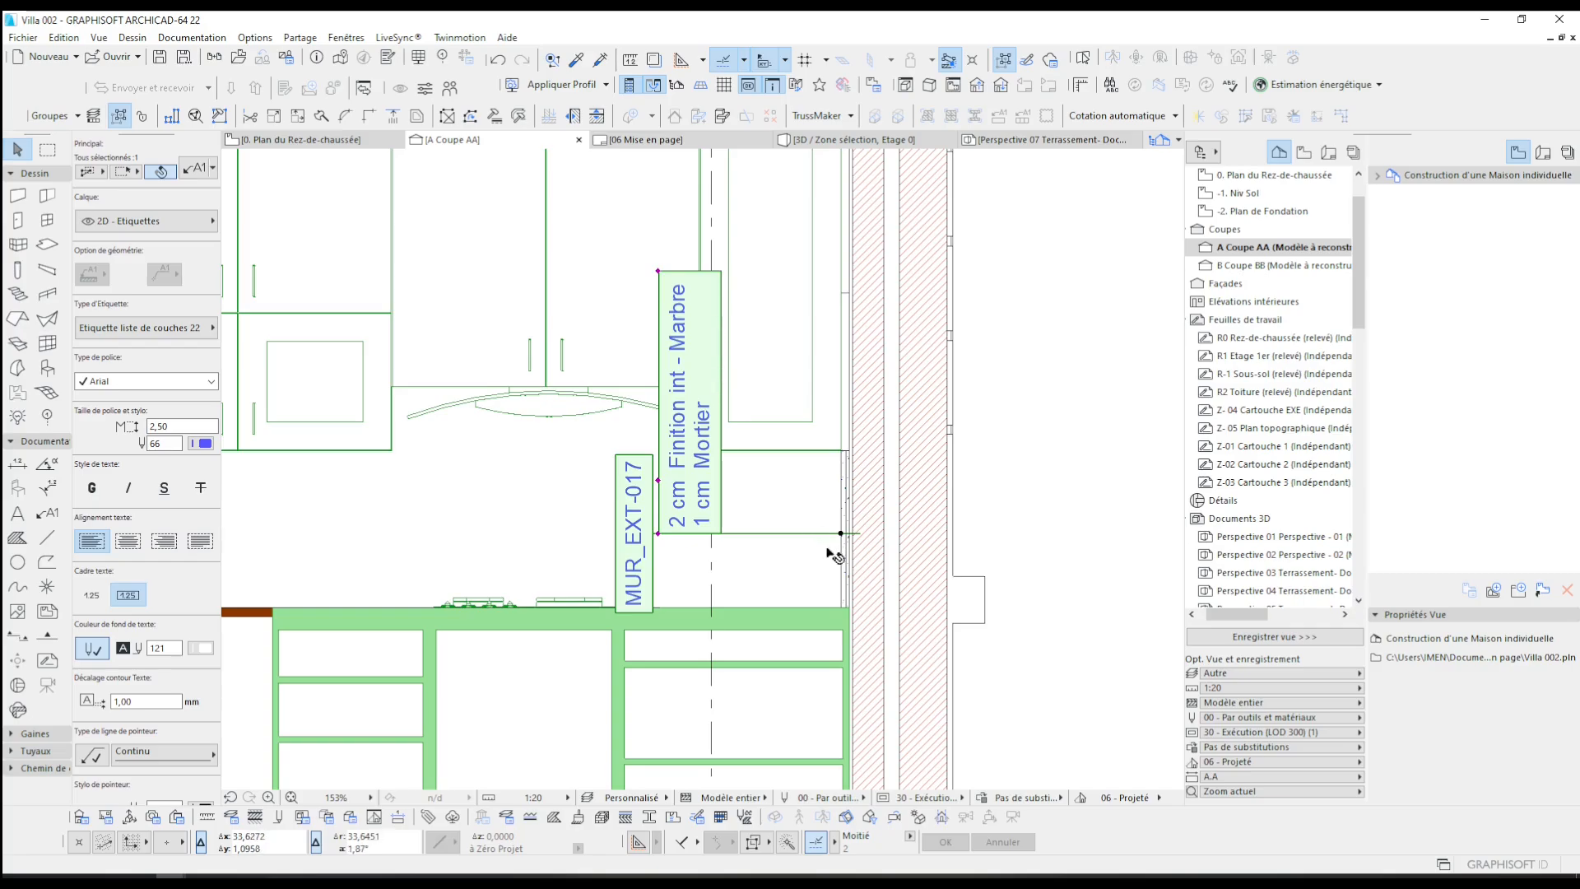
left_click(845, 481)
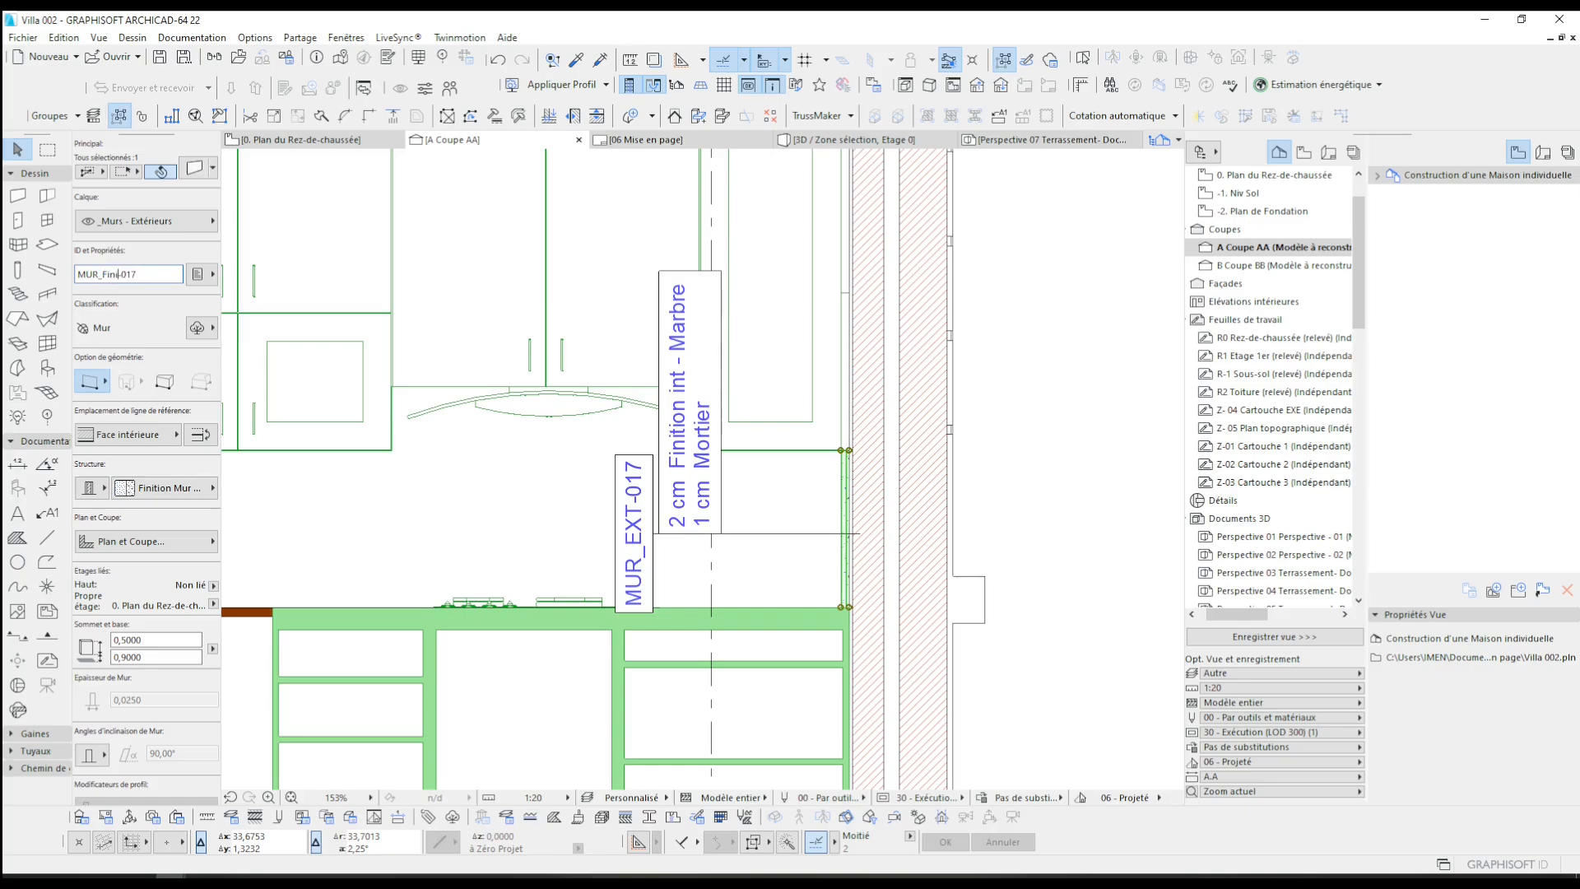
key("Return")
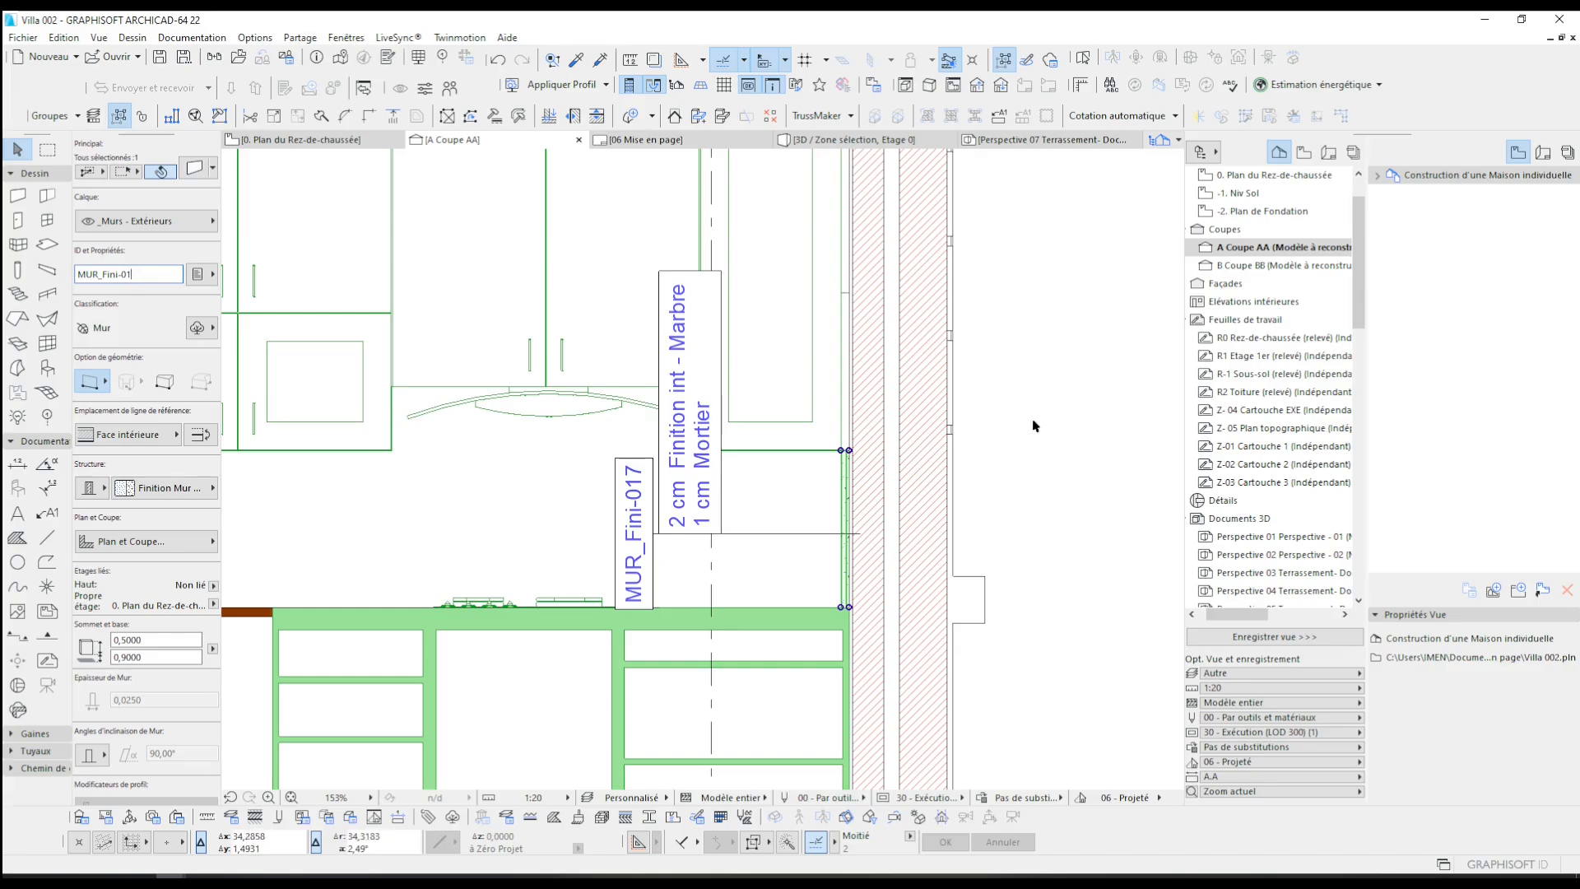
key("Return")
left_click(1058, 448)
- In the ground-floor plan, attach a layer list label to the marble finish wall on the sink side of the kitchen
scroll(1006, 432, "down", 3)
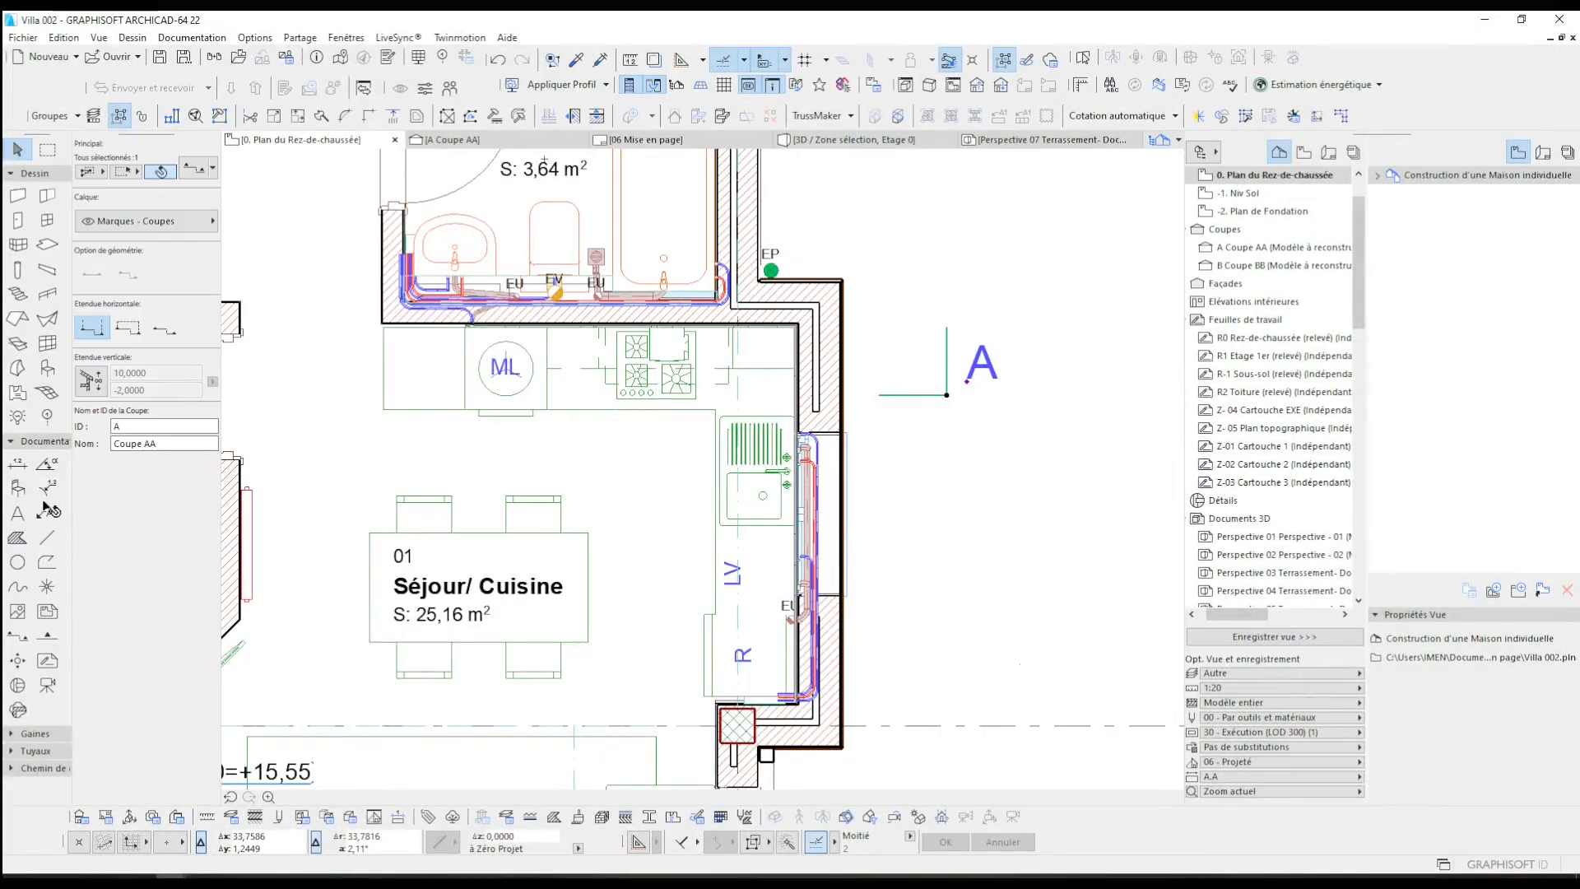
left_click(47, 514)
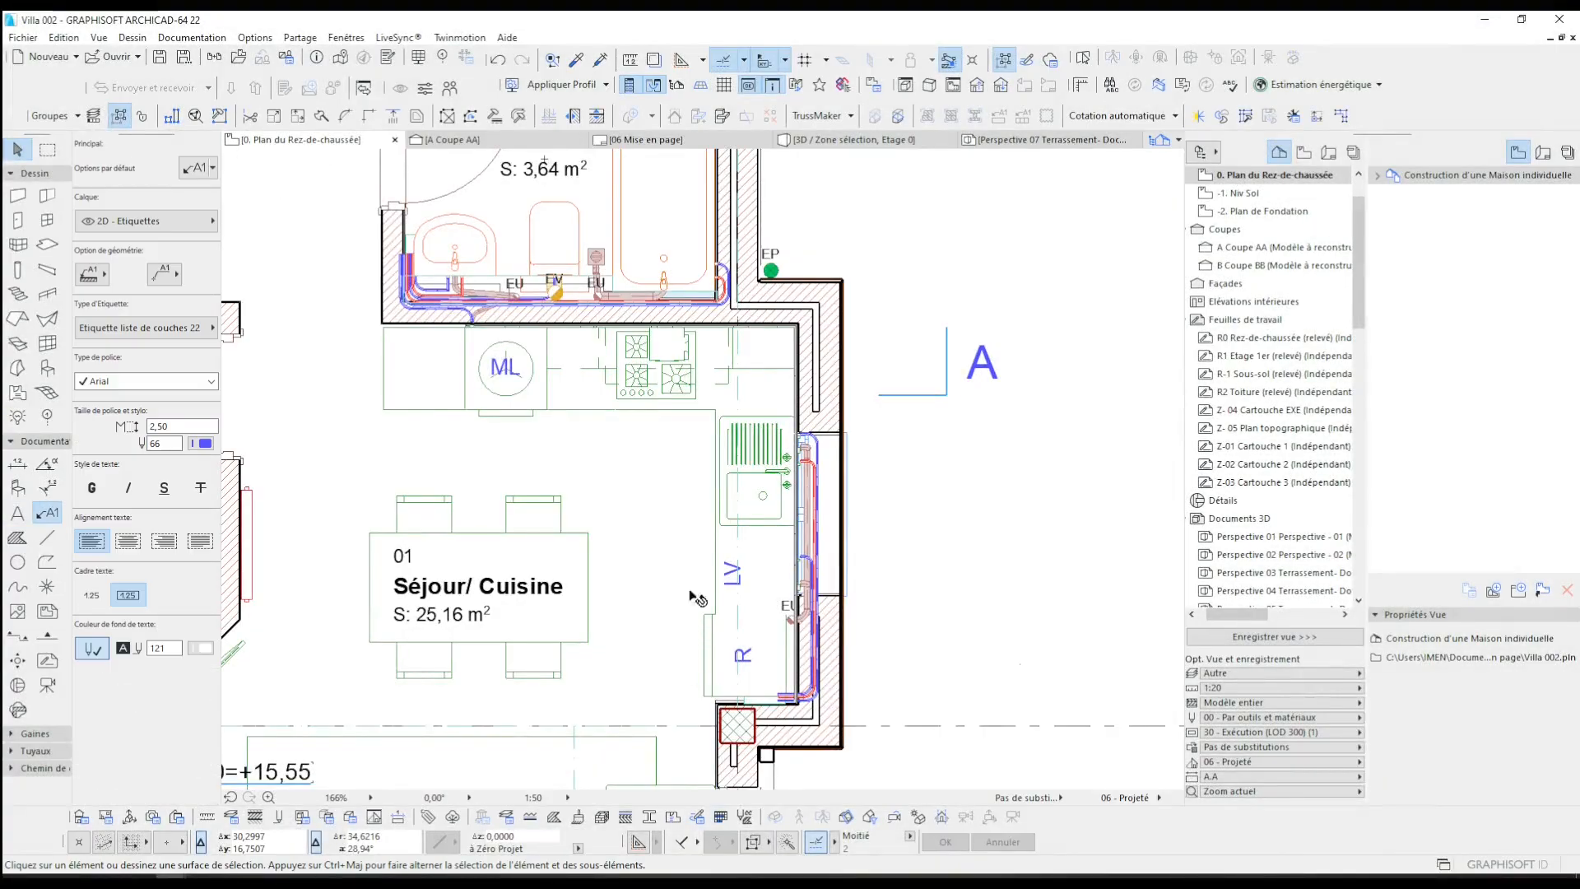
scroll(793, 329, "up", 5)
scroll(813, 322, "down", 1)
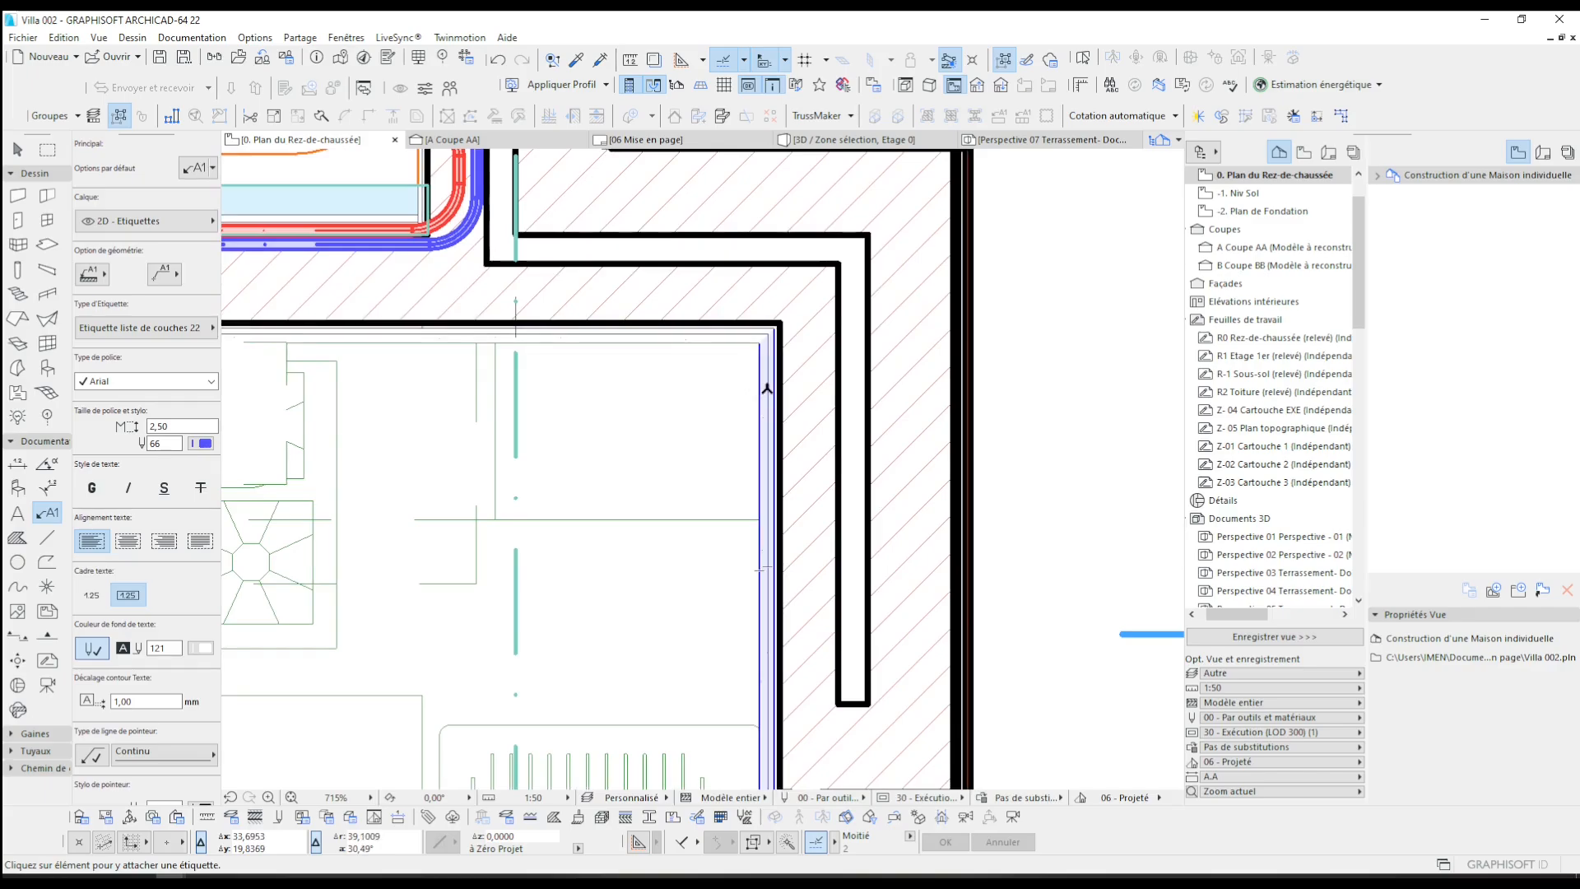
scroll(695, 426, "down", 3)
scroll(823, 420, "up", 2)
scroll(905, 412, "down", 3)
scroll(952, 410, "up", 1)
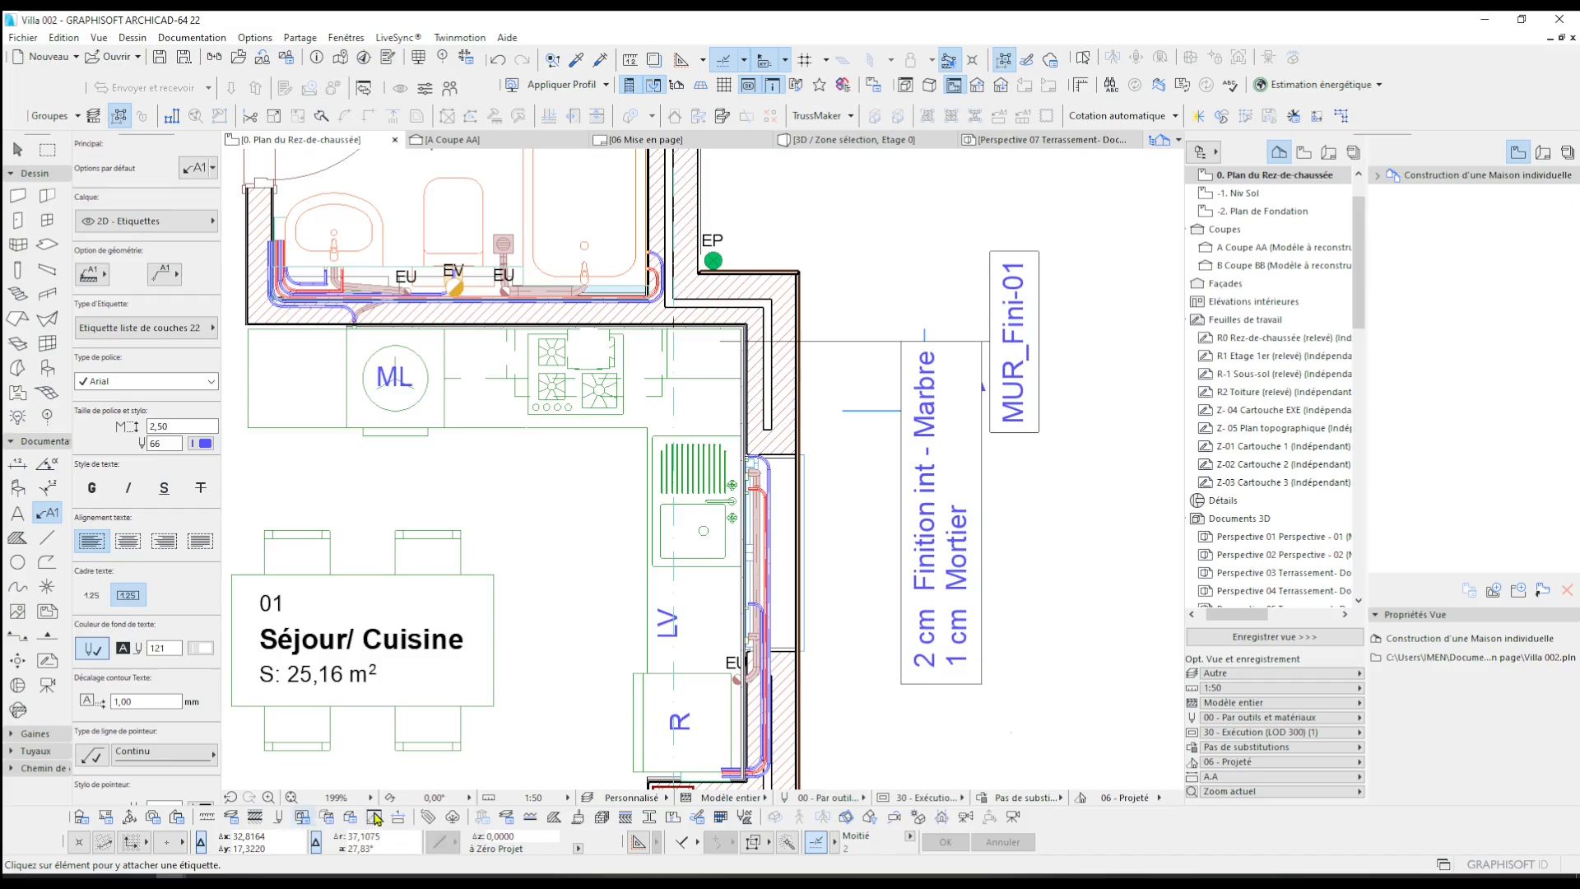
- Set the ground-floor plan's scale to 1:20 and check the label beside the kitchen wall
left_click(535, 798)
left_click(623, 668)
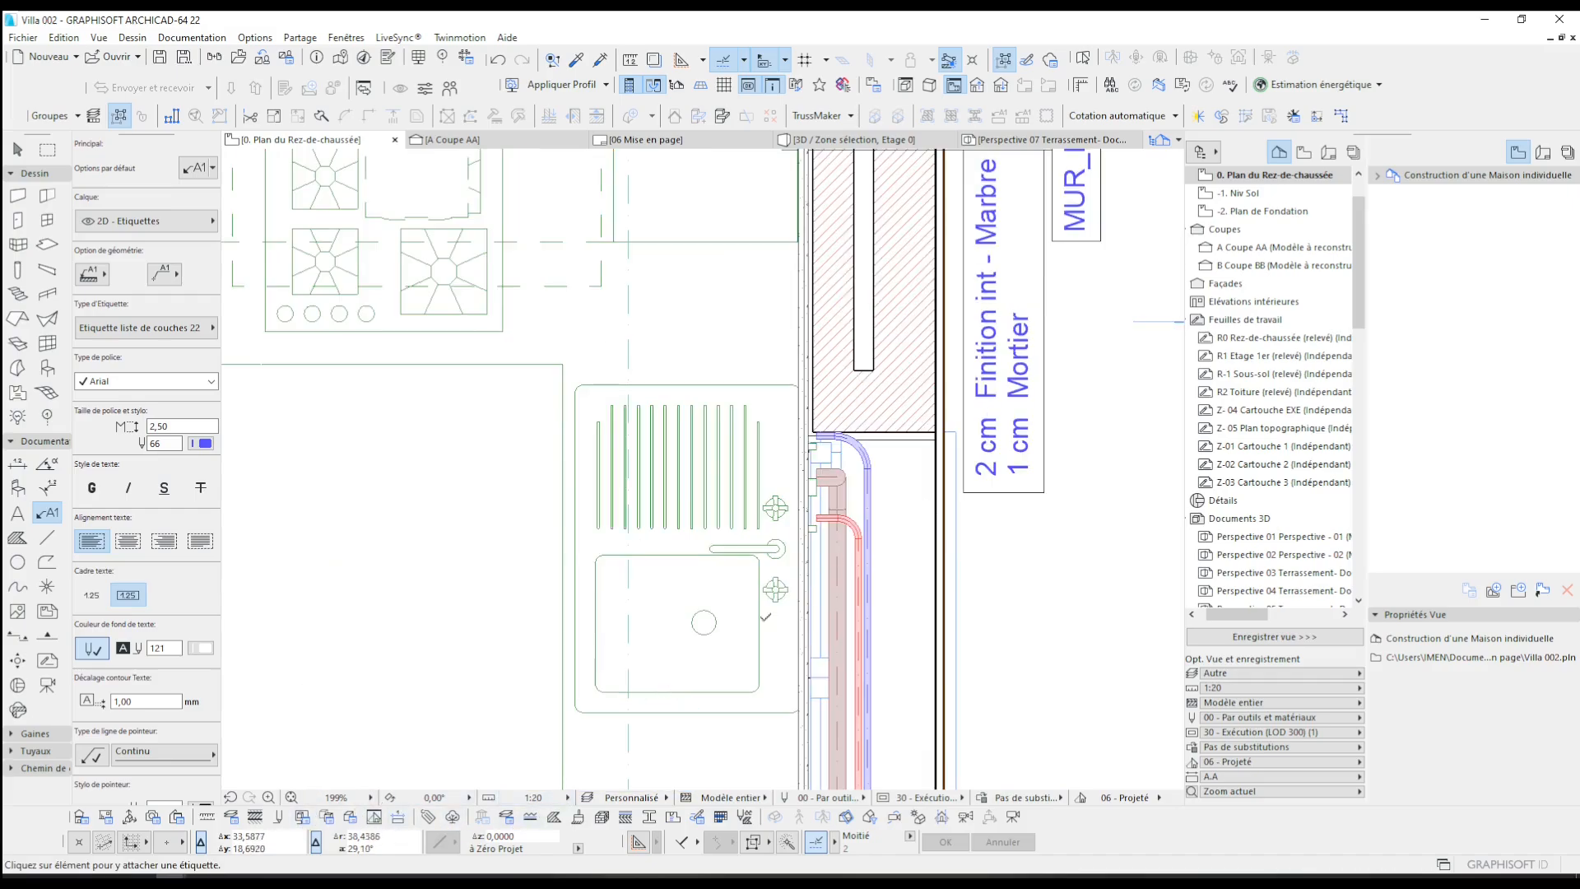
scroll(818, 474, "down", 3)
scroll(818, 474, "up", 3)
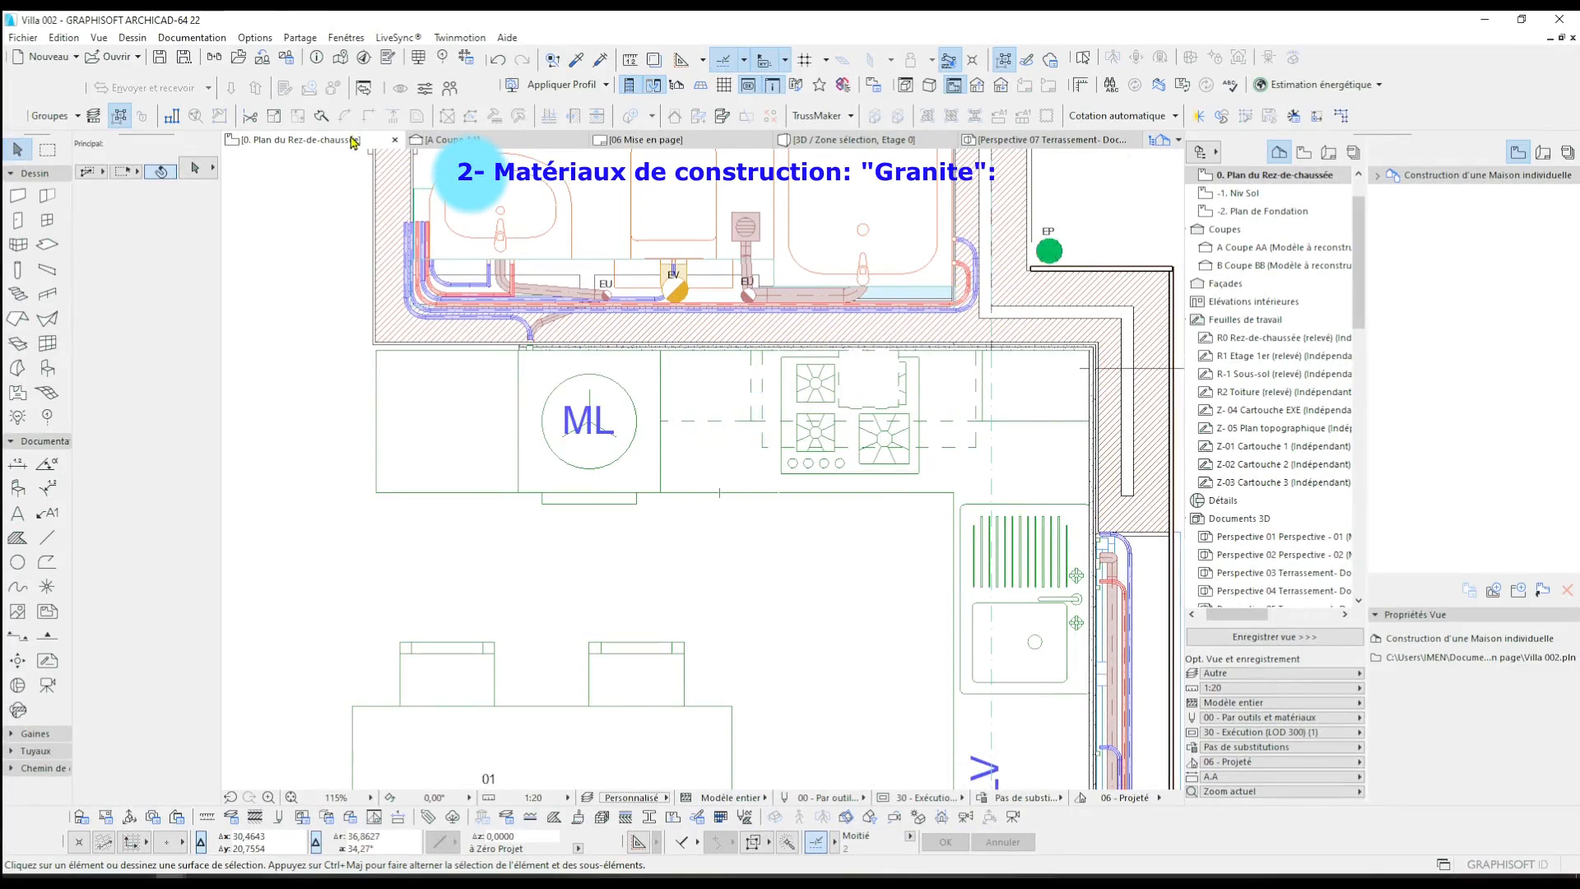
- Create a building material named Finition int - Granite by duplicating Finition int - Marbre
left_click(262, 39)
mouse_move(300, 58)
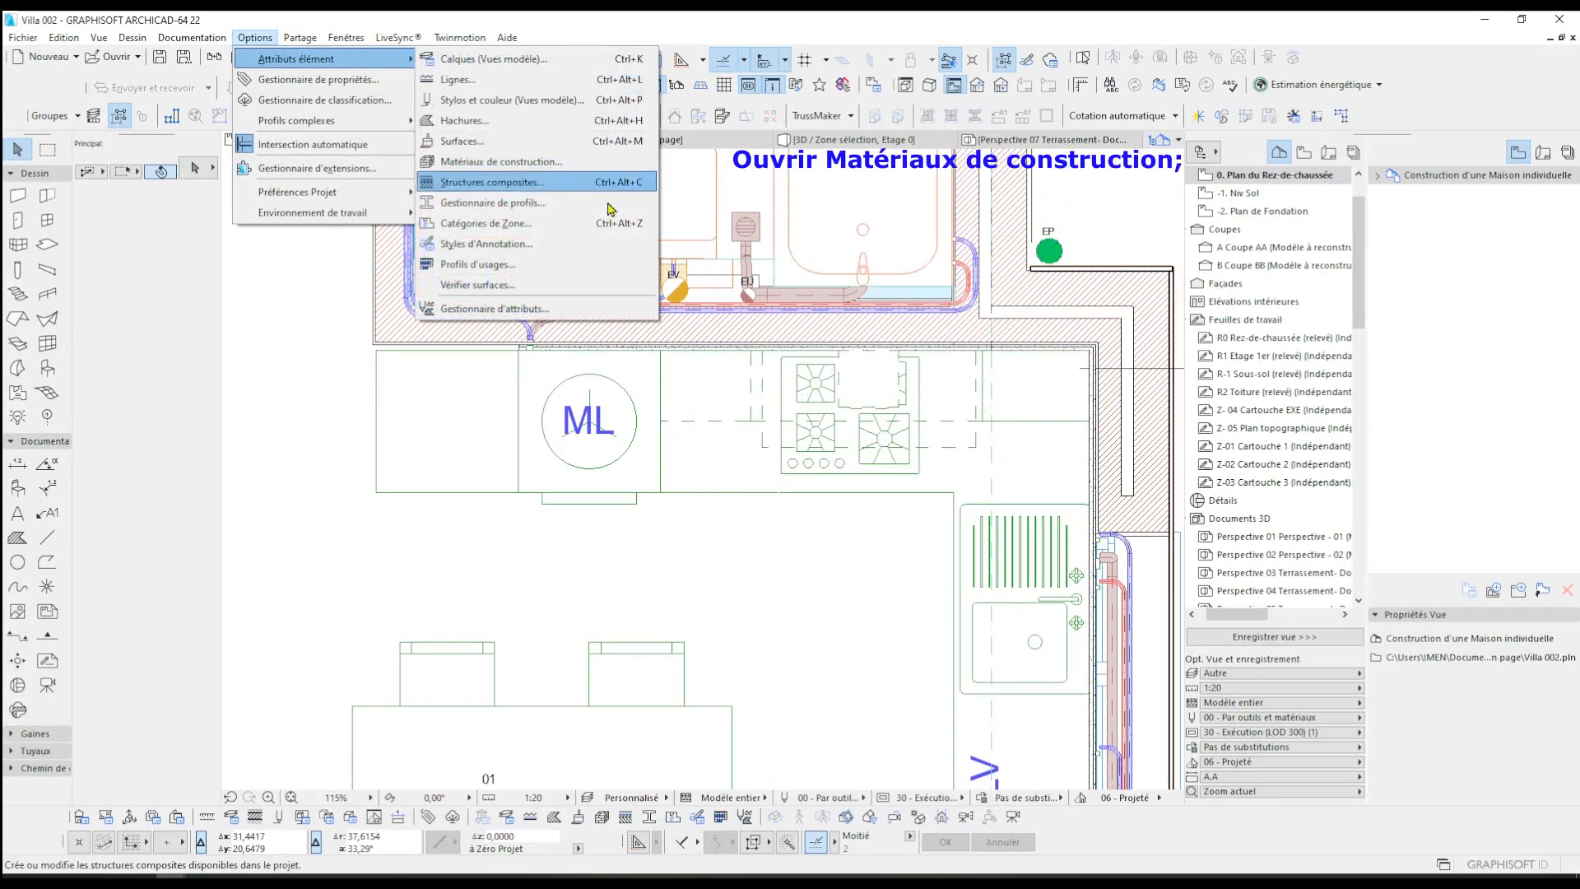
left_click(527, 164)
left_click_drag(639, 311, 641, 502)
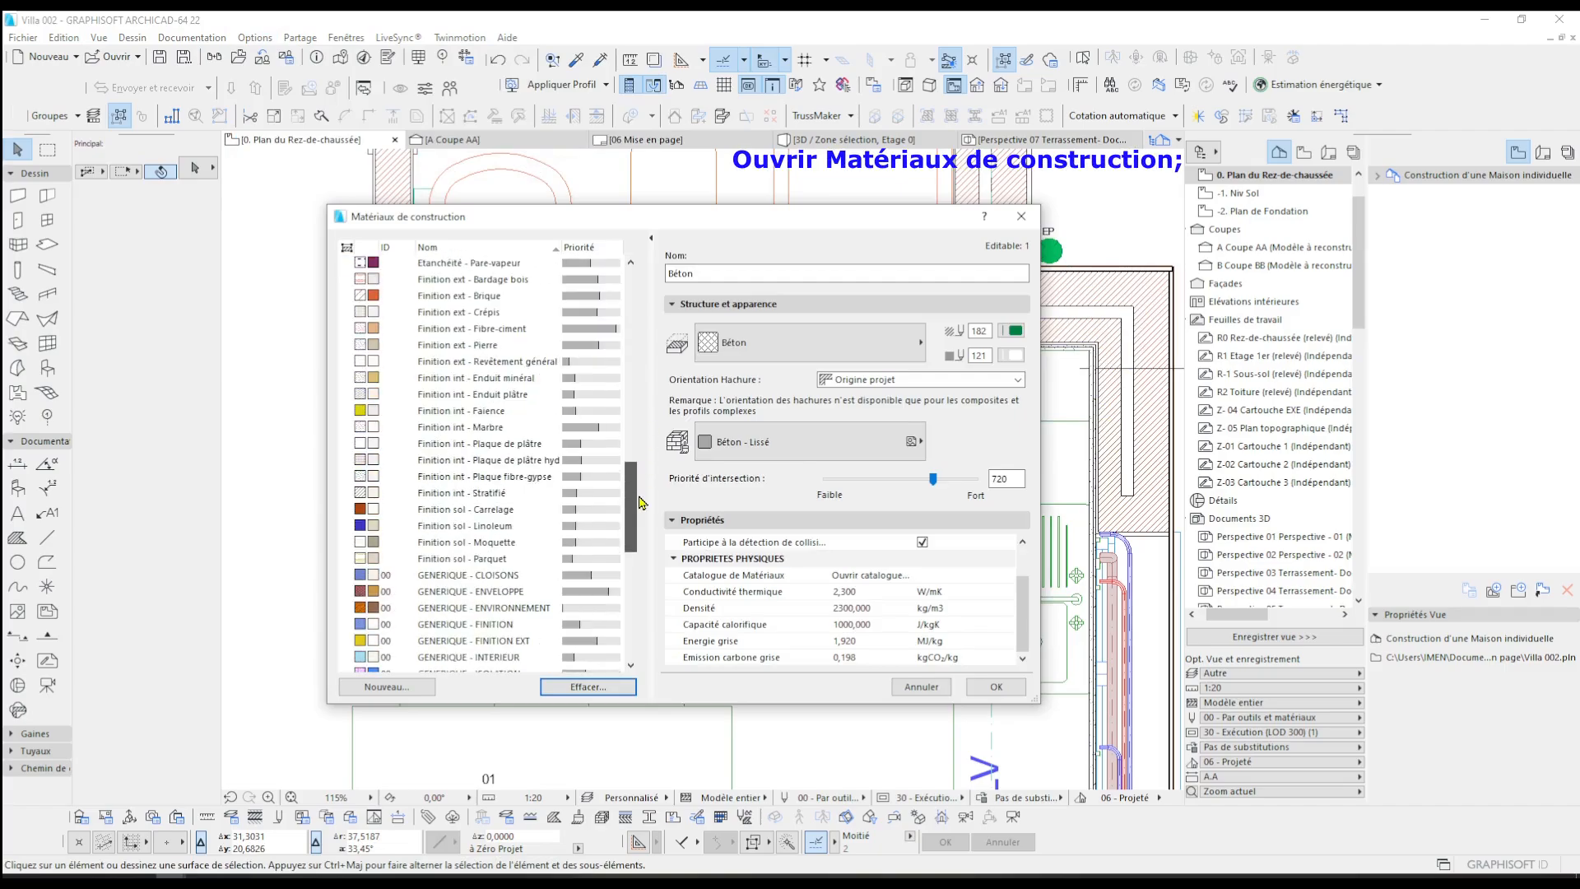
left_click(479, 429)
left_click(395, 693)
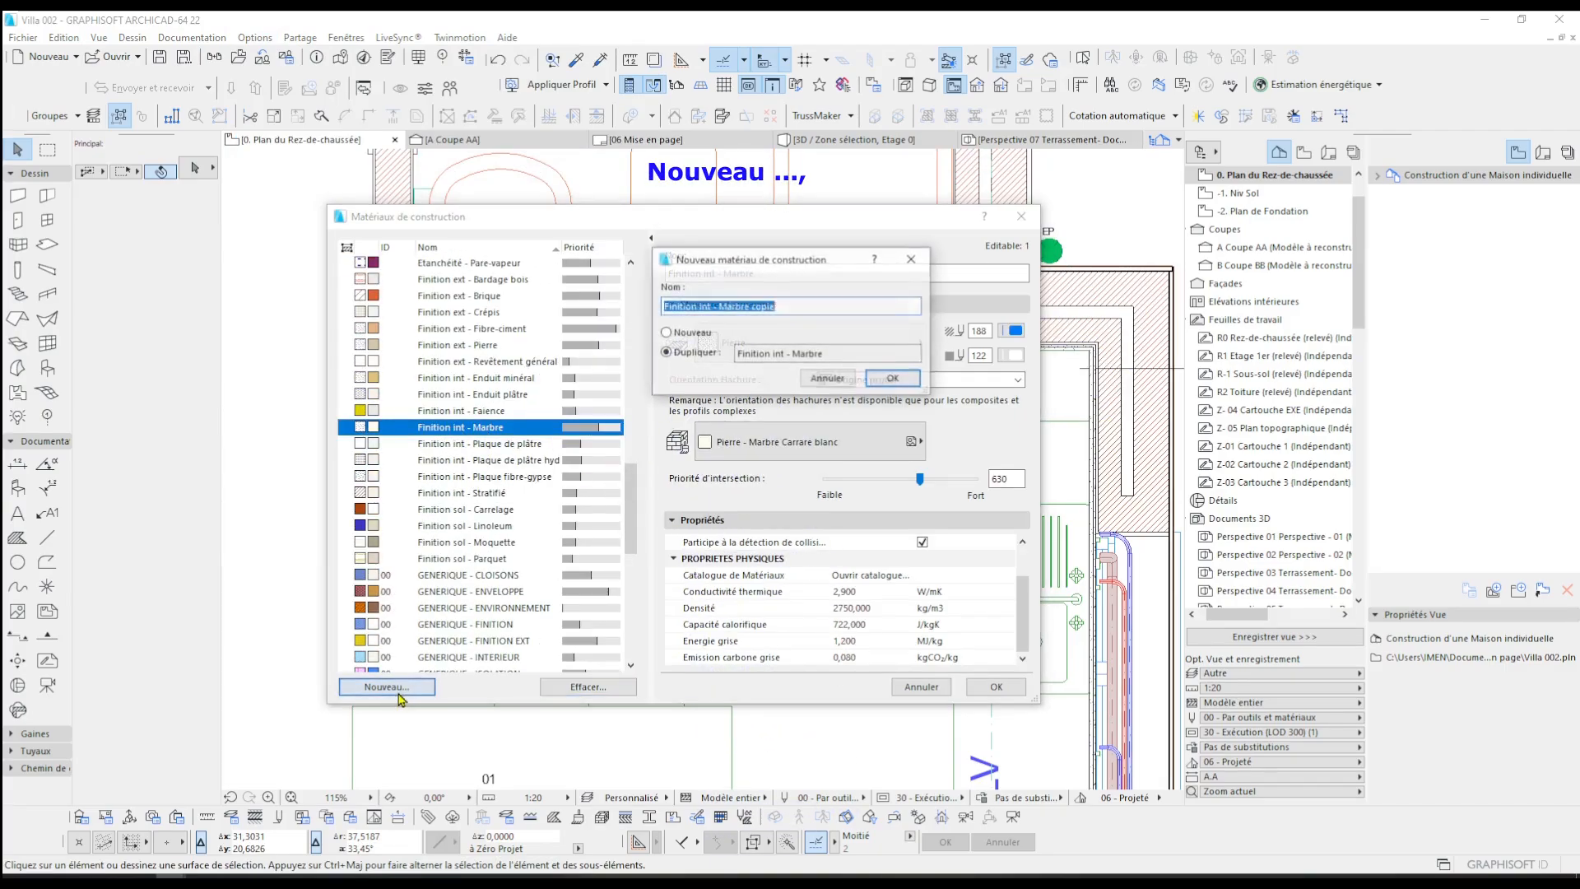
left_click(790, 307)
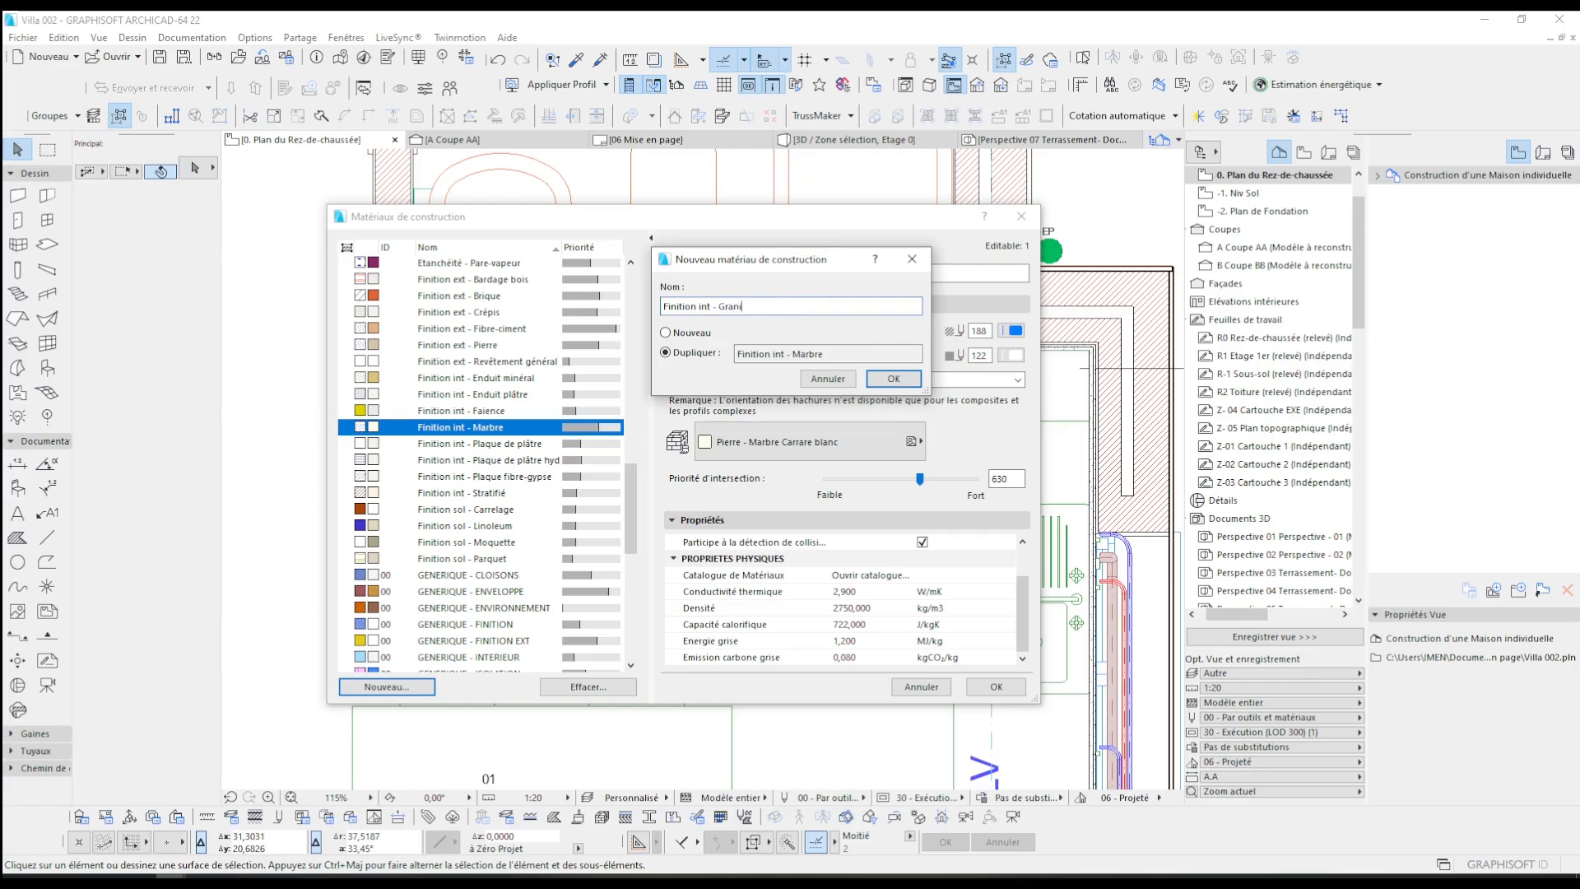
left_click(896, 381)
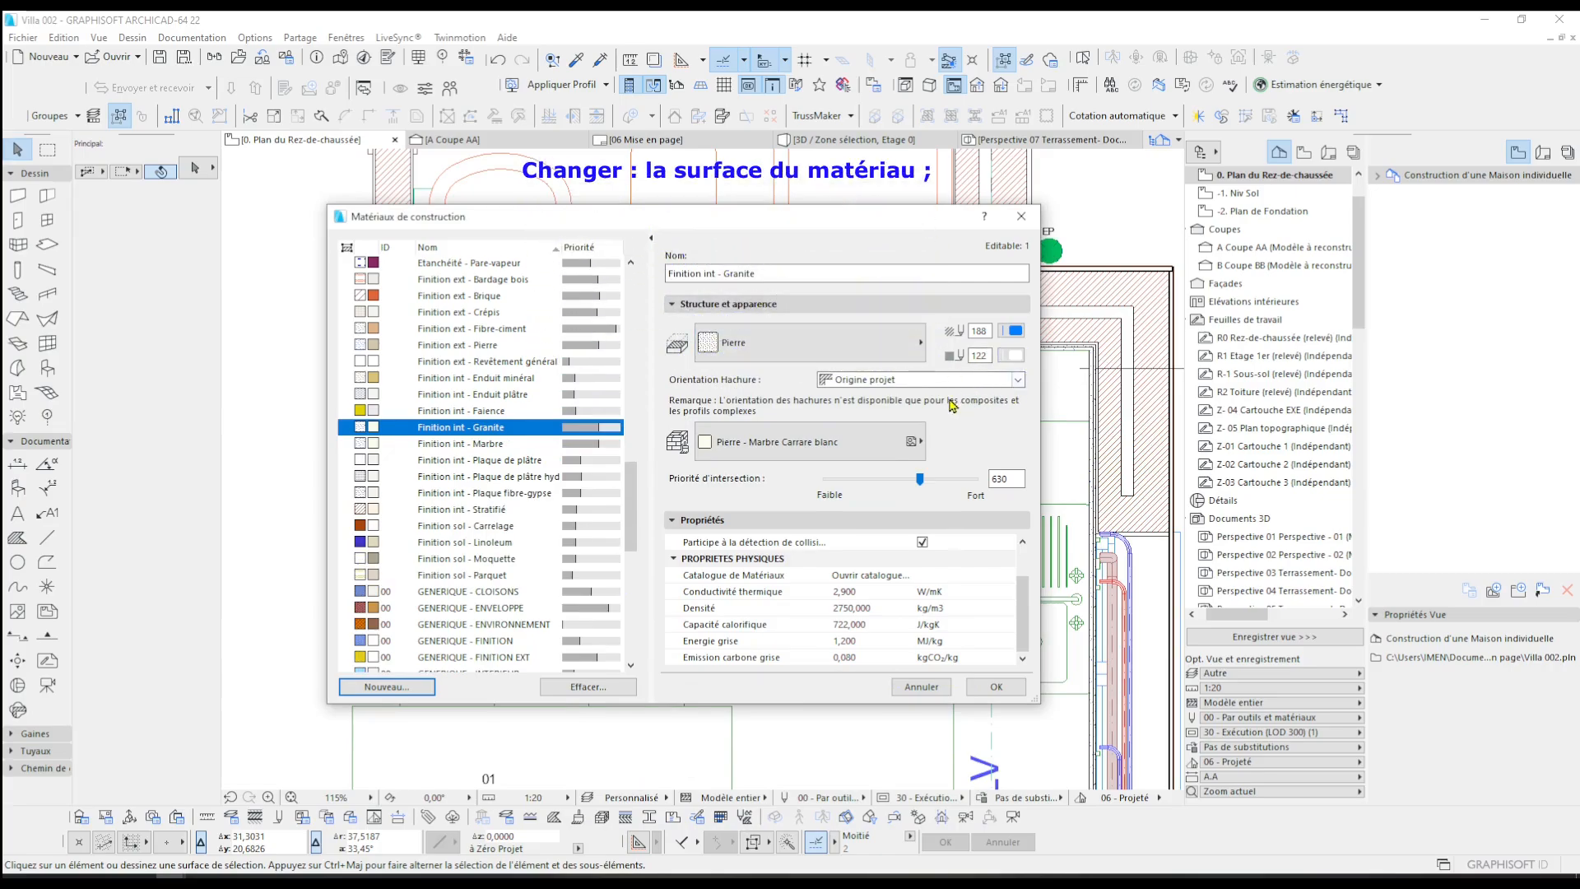
- Give the granite material the Appareillage - Granit surface and edit its thermal conductivity (3,5 W/mK) and heat capacity
left_click(911, 442)
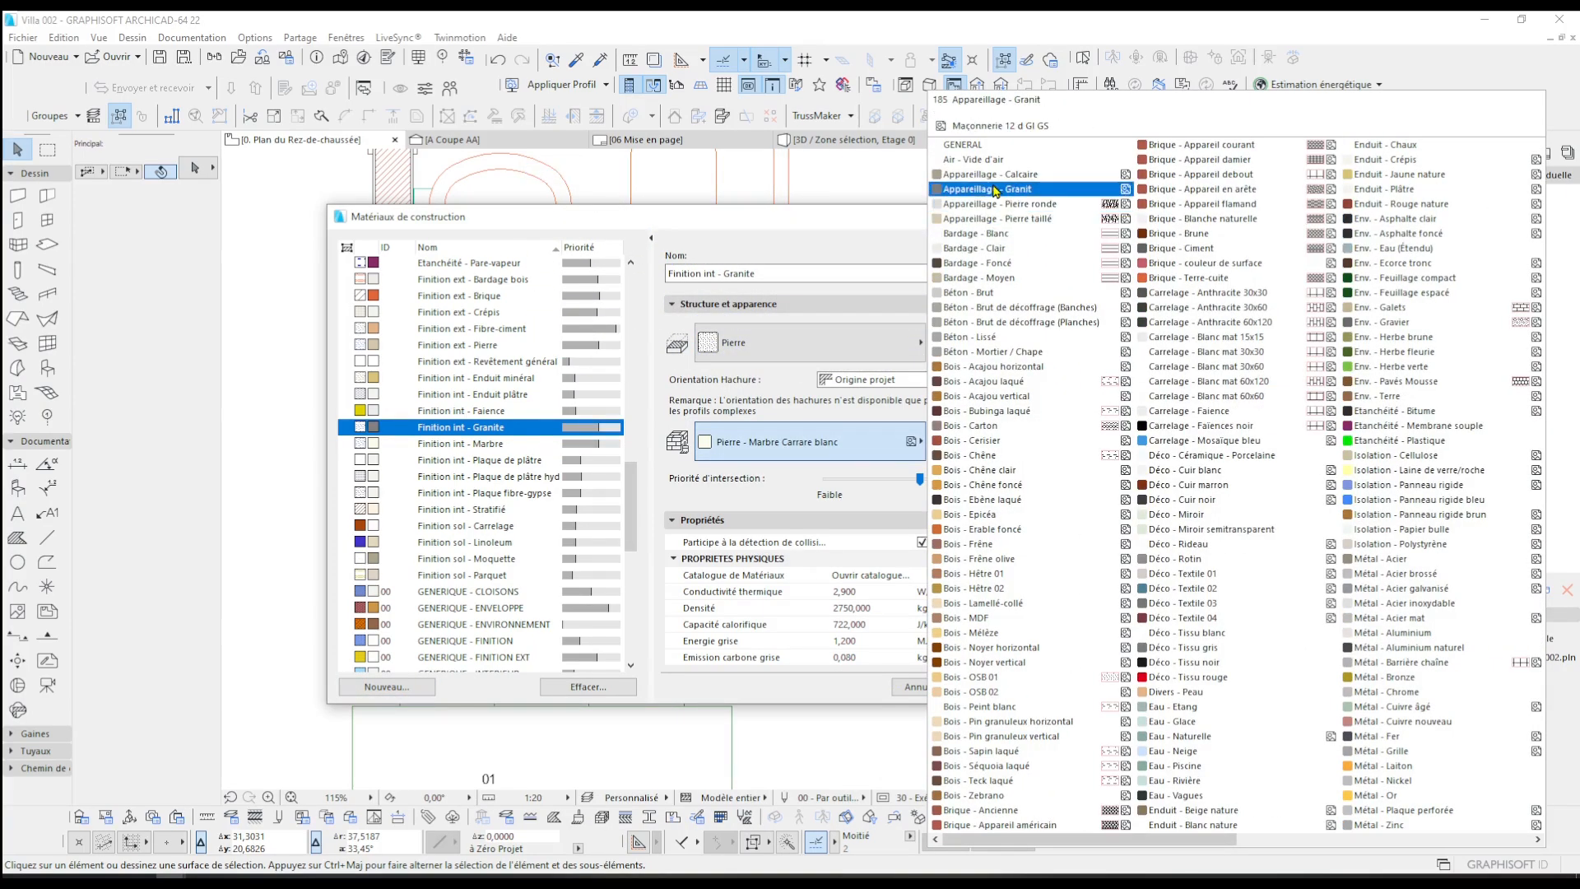
left_click(996, 191)
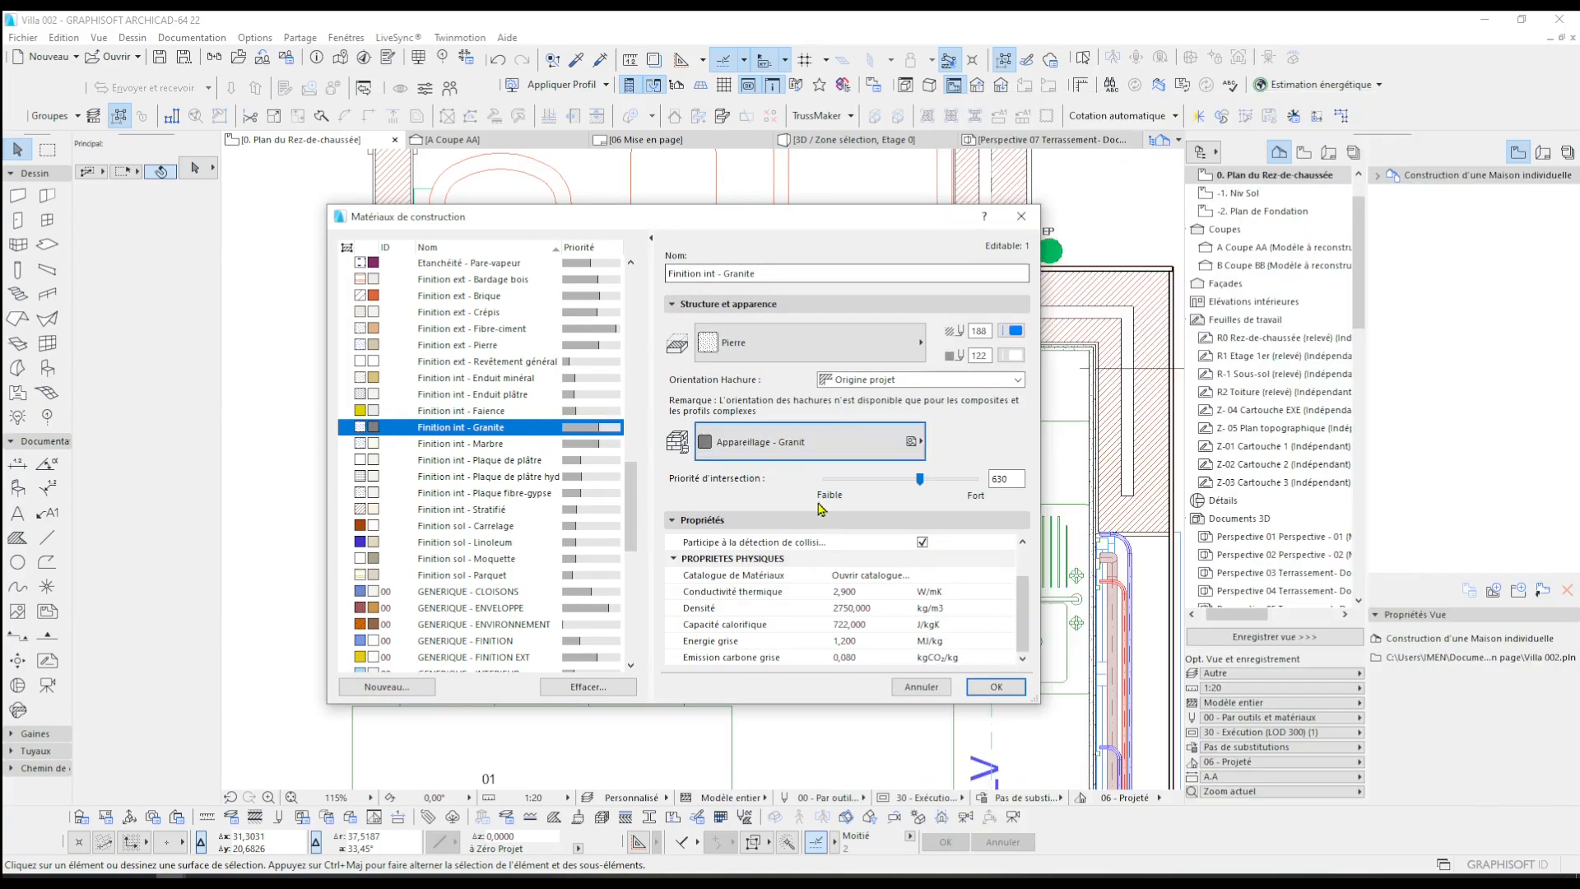
left_click(837, 592)
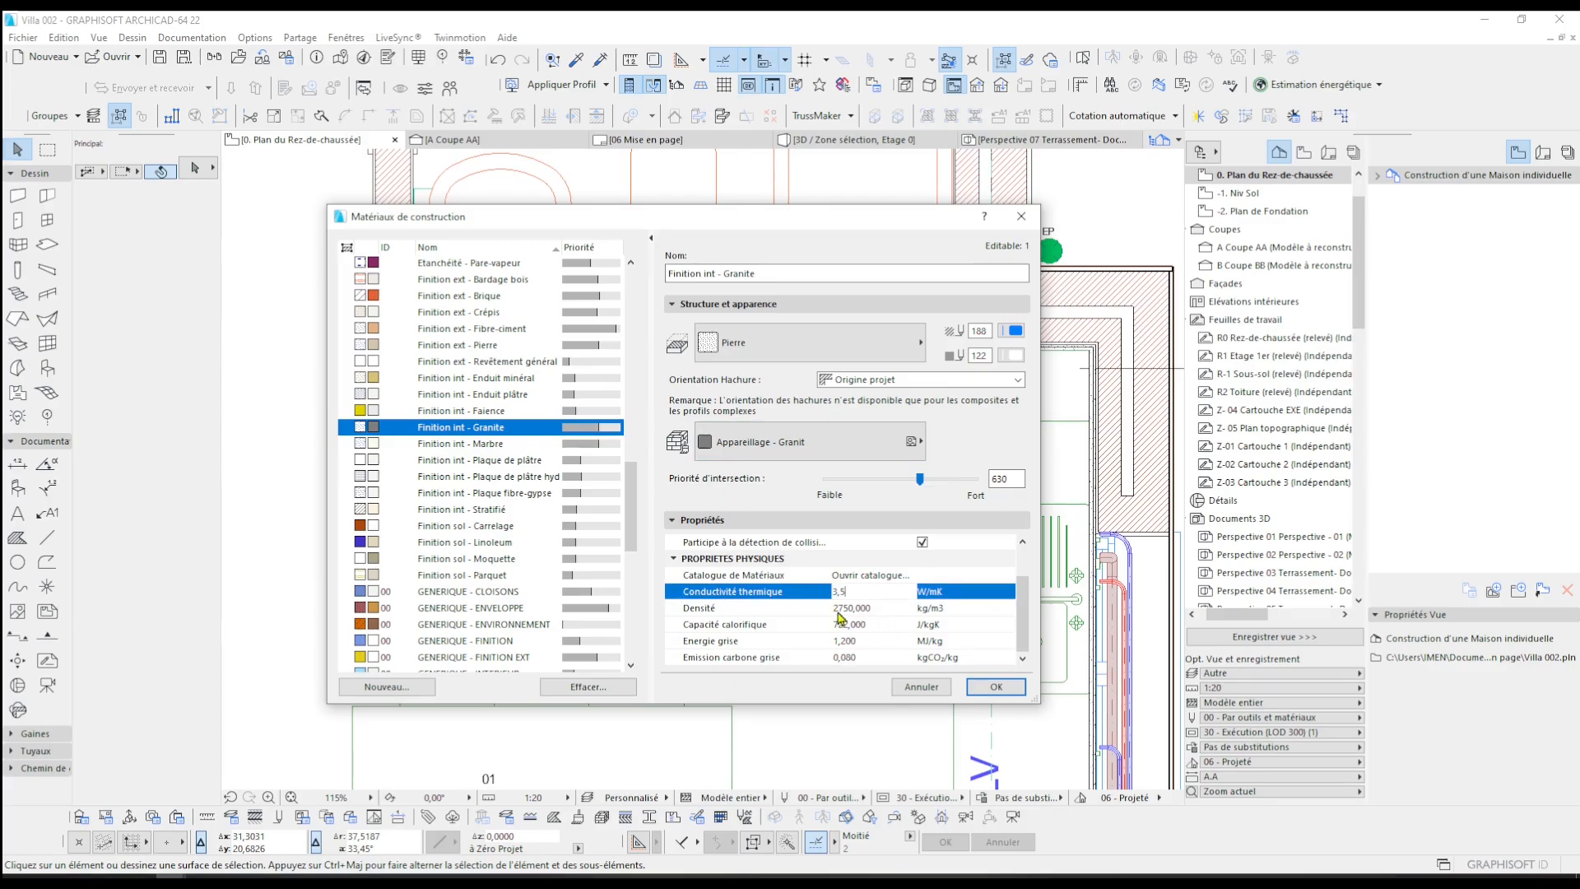
type("3,5")
left_click(846, 624)
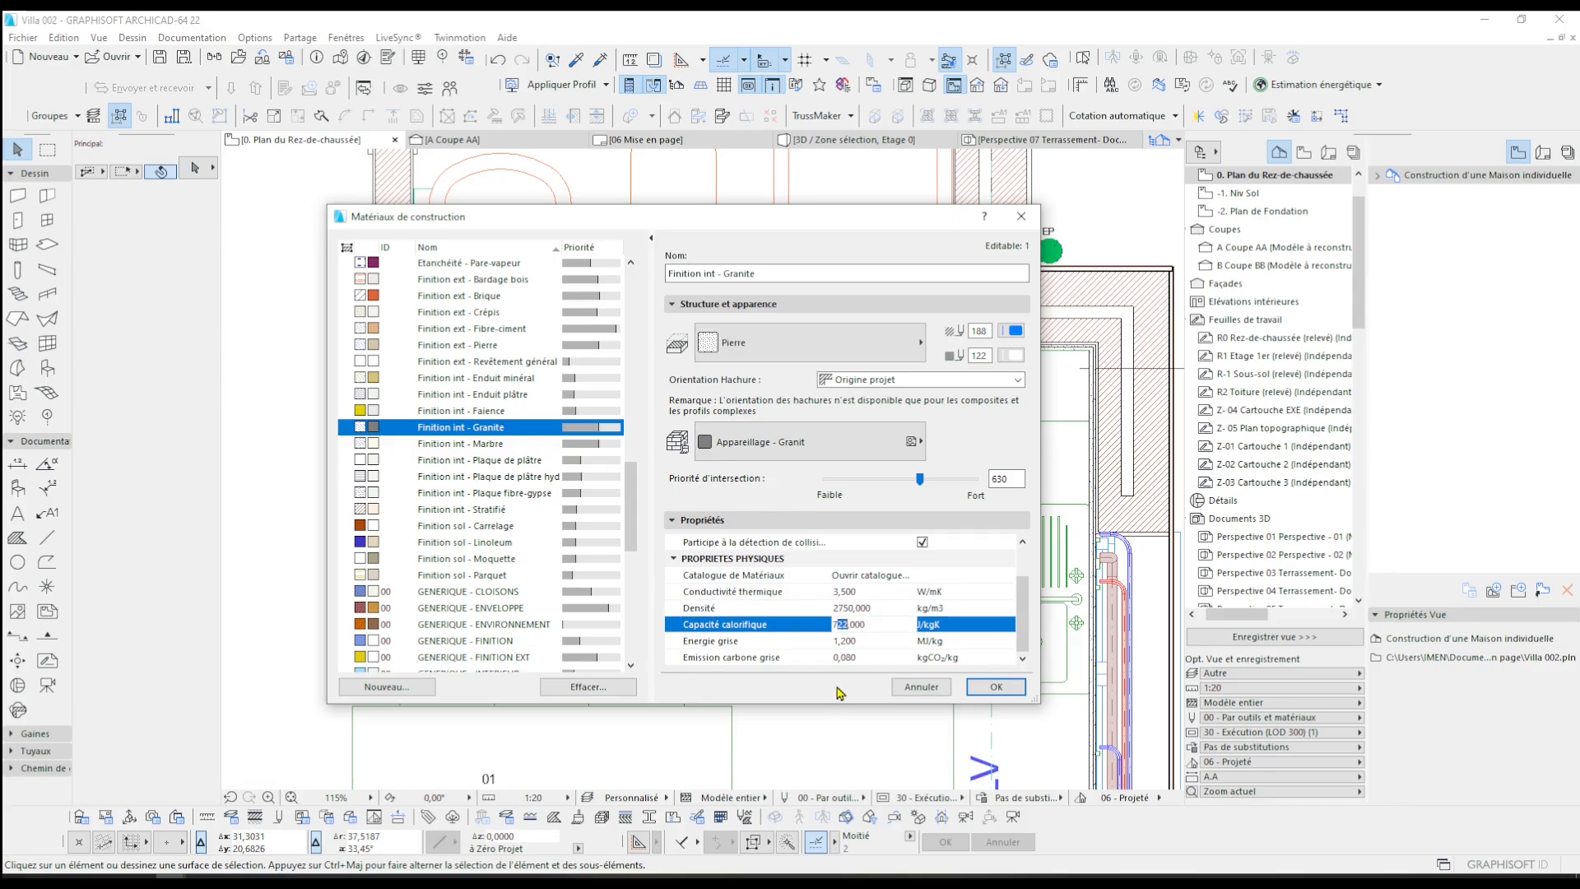
left_click(996, 687)
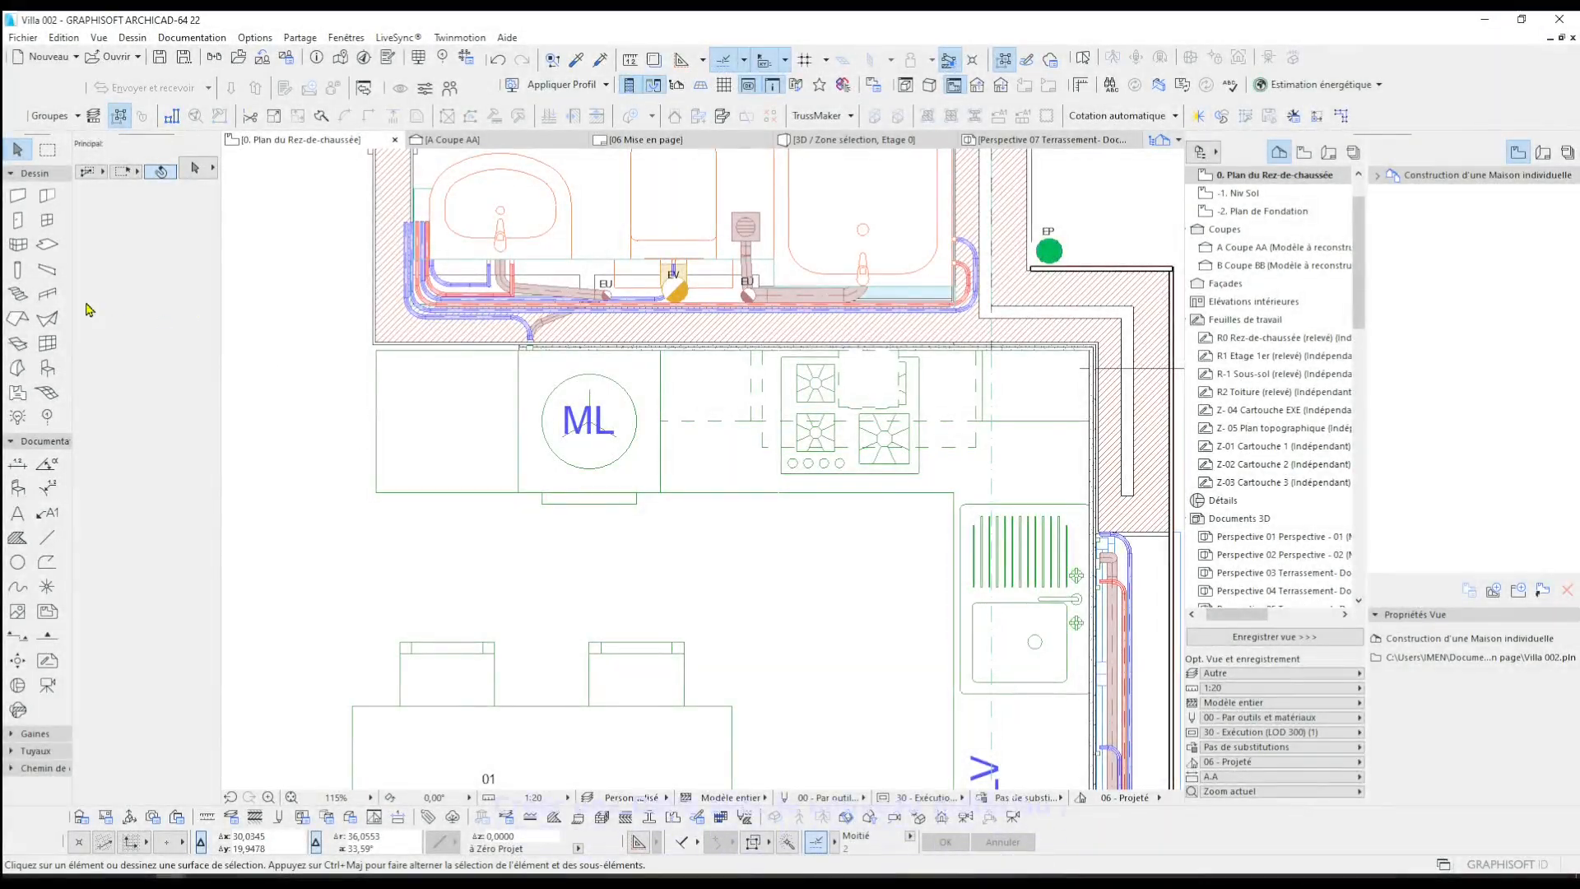
- Set the slab defaults to a basic structure in Finition int - Granite, 0,03 thick, at an elevation of 0,93
left_click(47, 245)
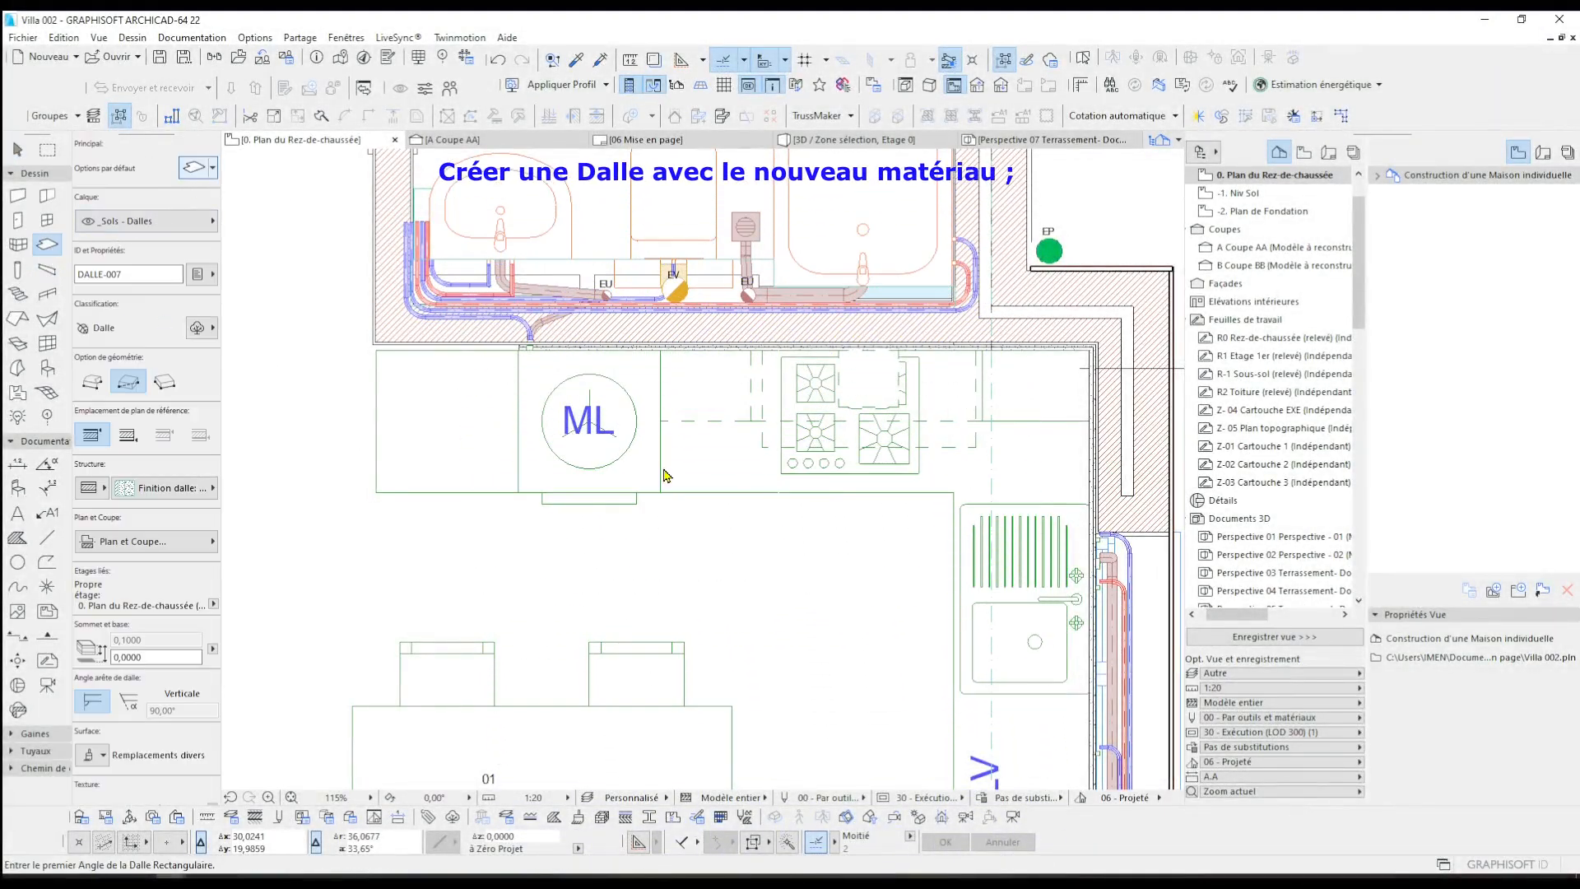
key("ctrl+t")
left_click_drag(679, 33, 712, 162)
left_click(708, 249)
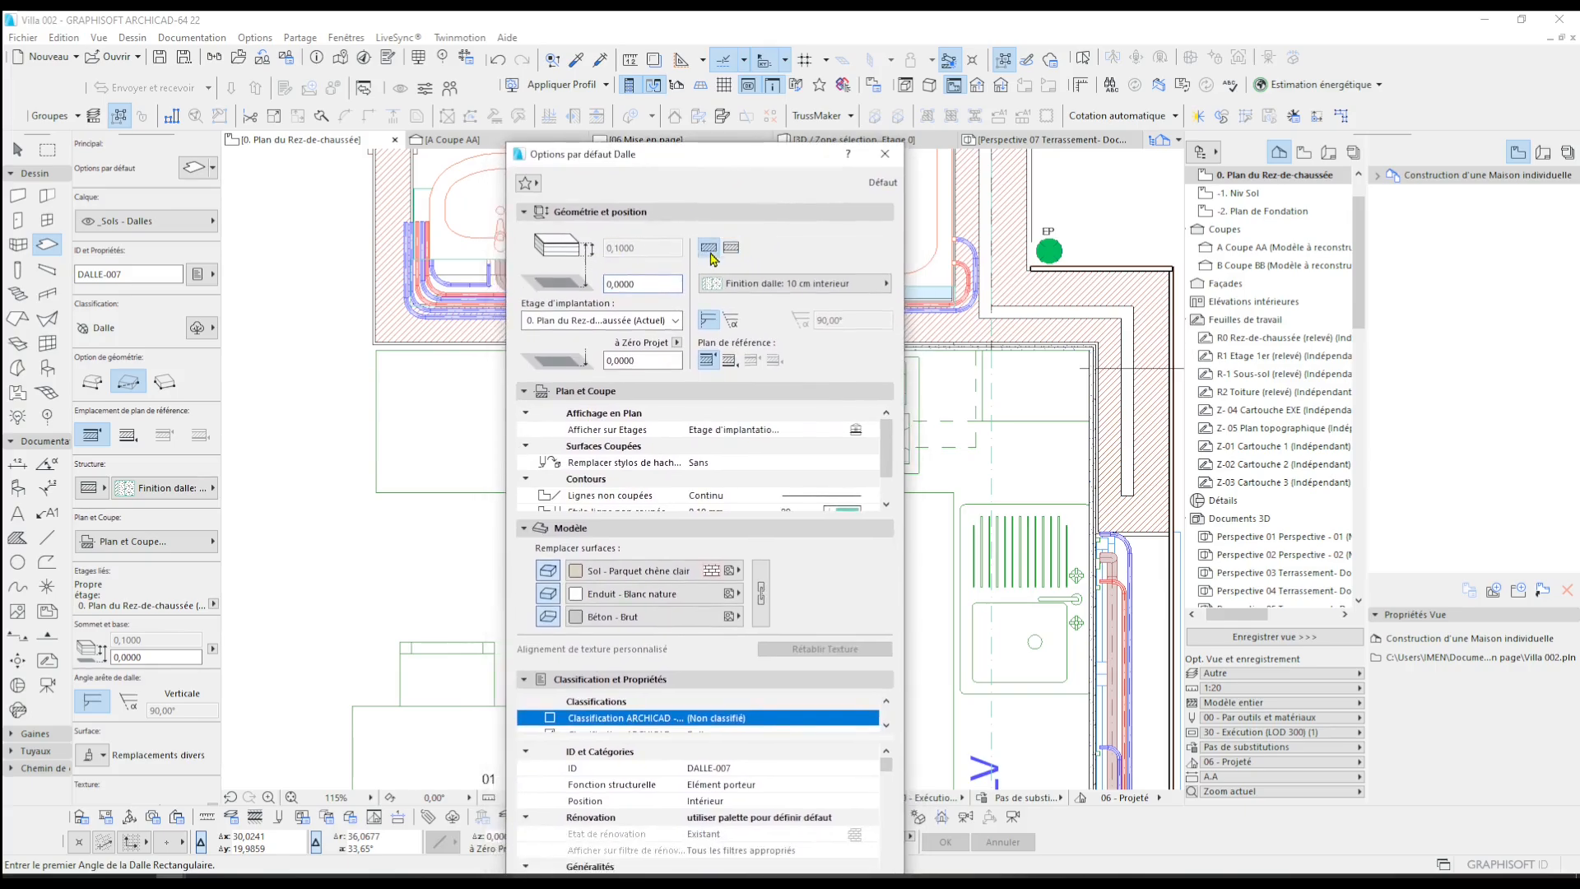
type(",03")
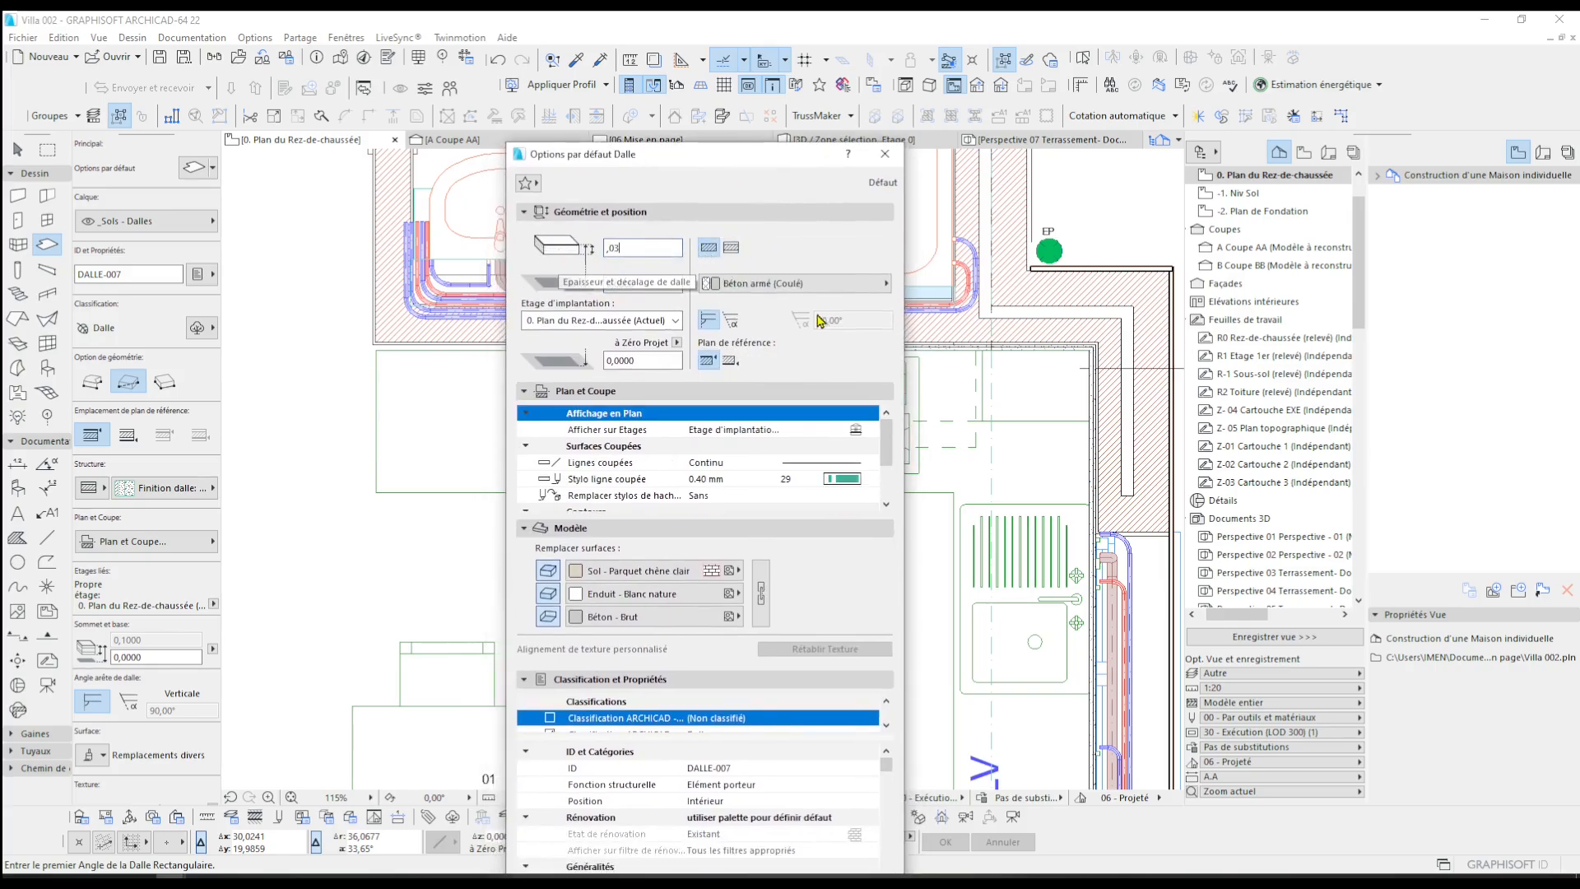
left_click(794, 283)
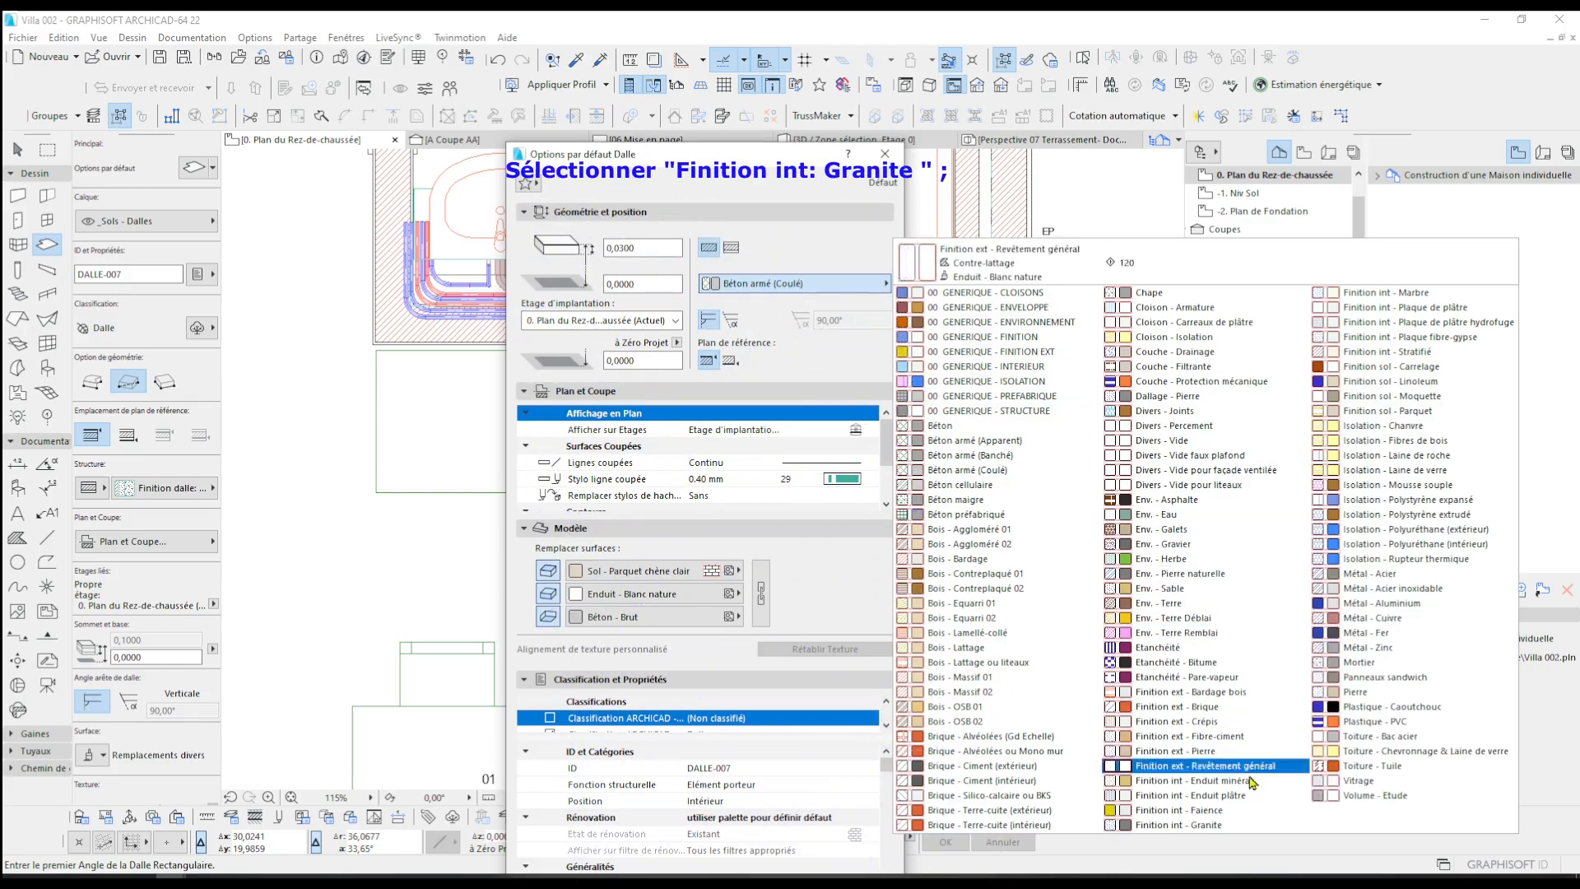
left_click(1206, 825)
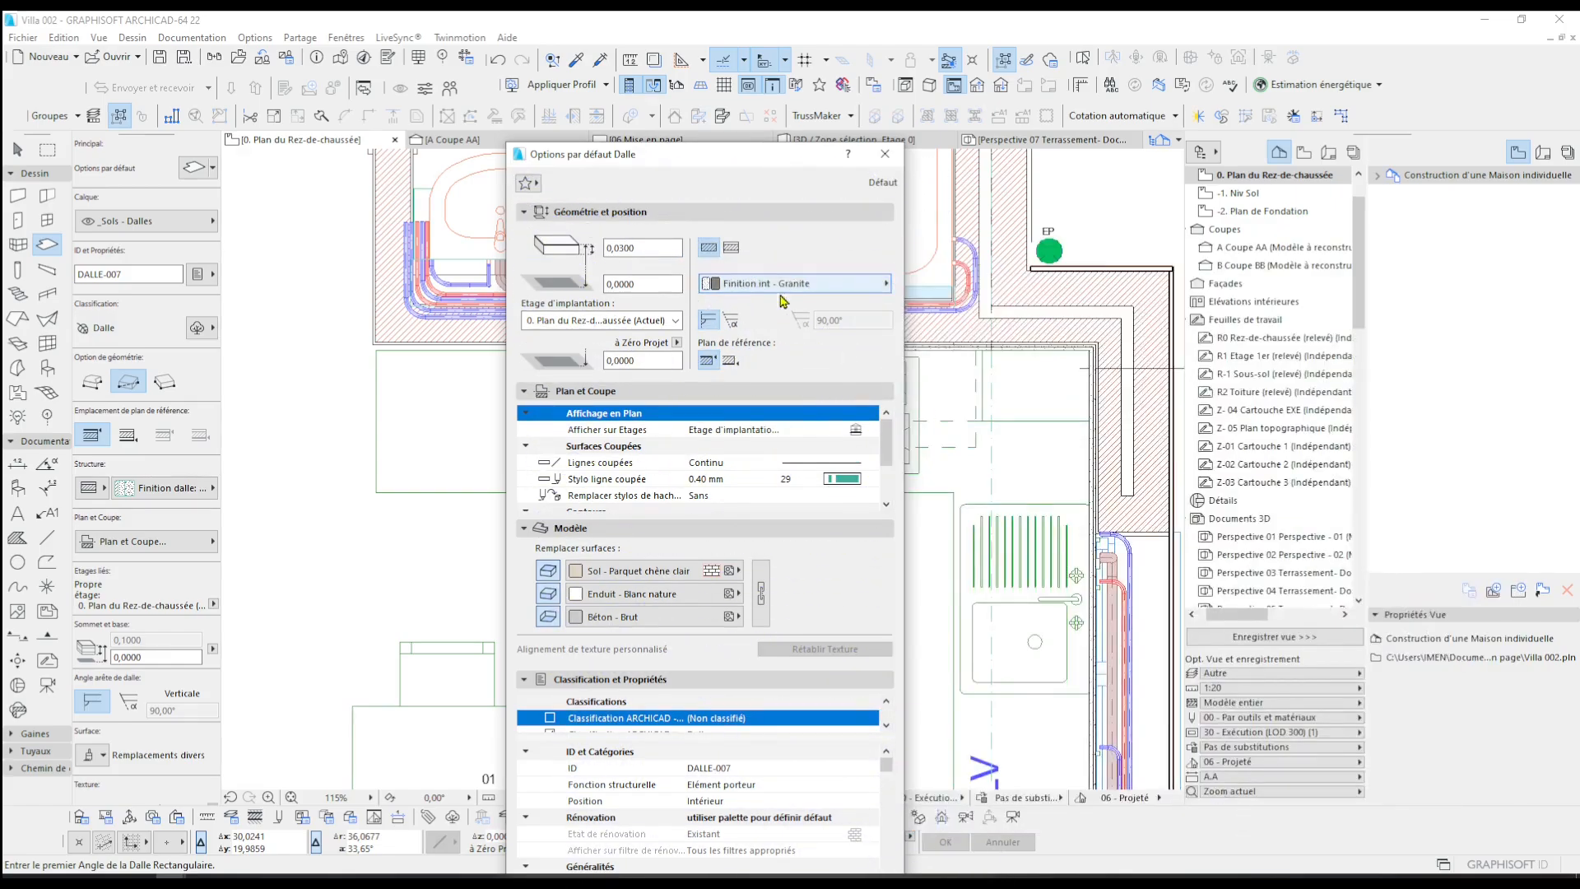
key("Tab")
type(",")
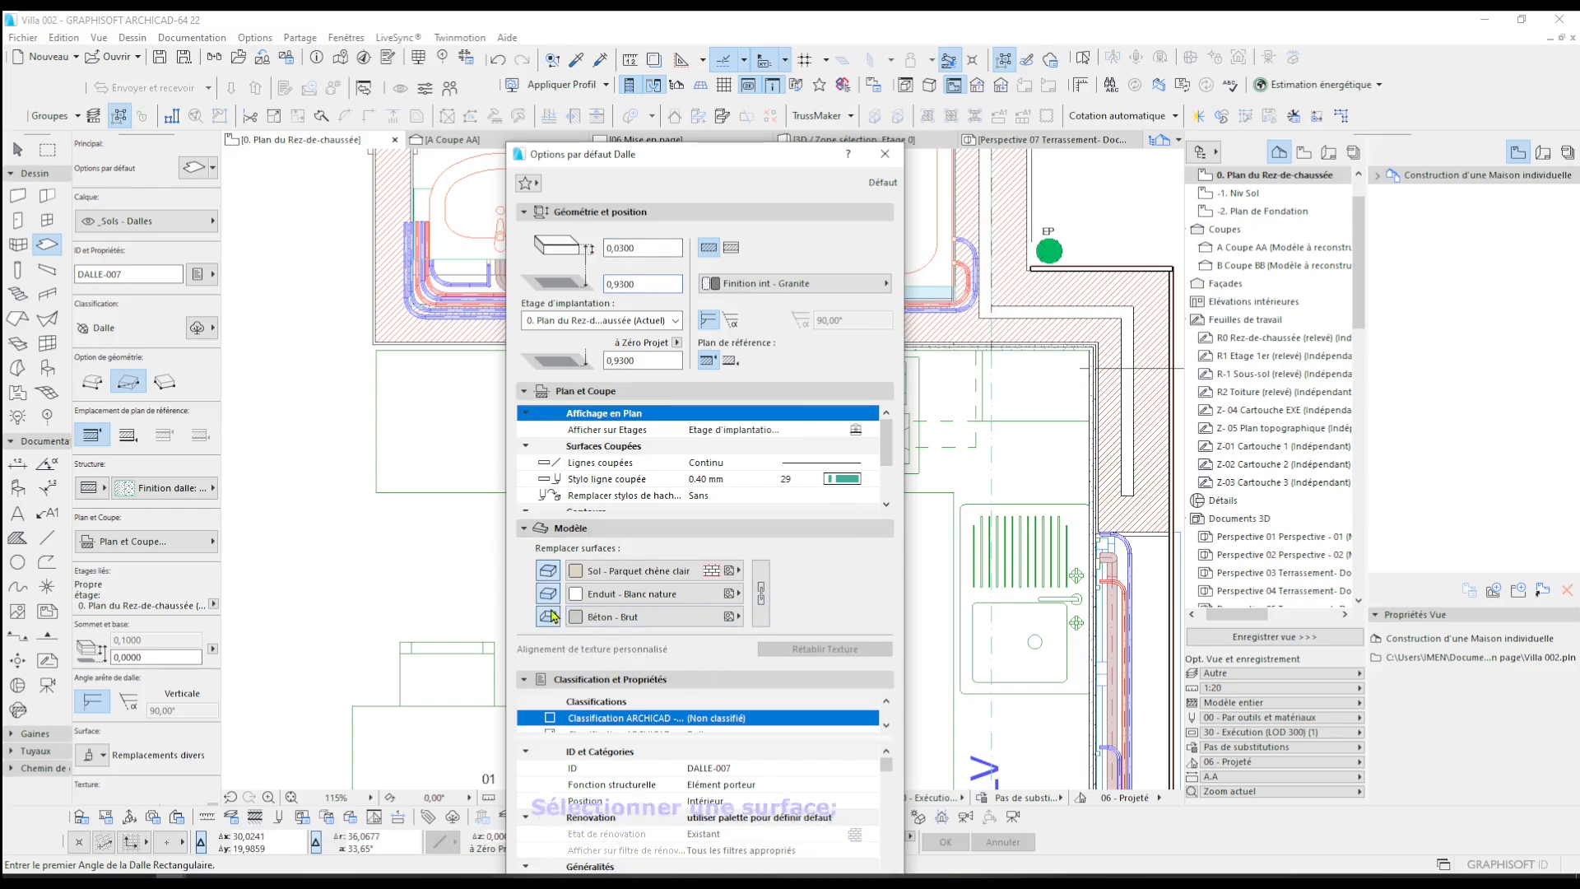
- Override the default slab's surface with Pierre - Granite gris and accept the settings
left_click(650, 571)
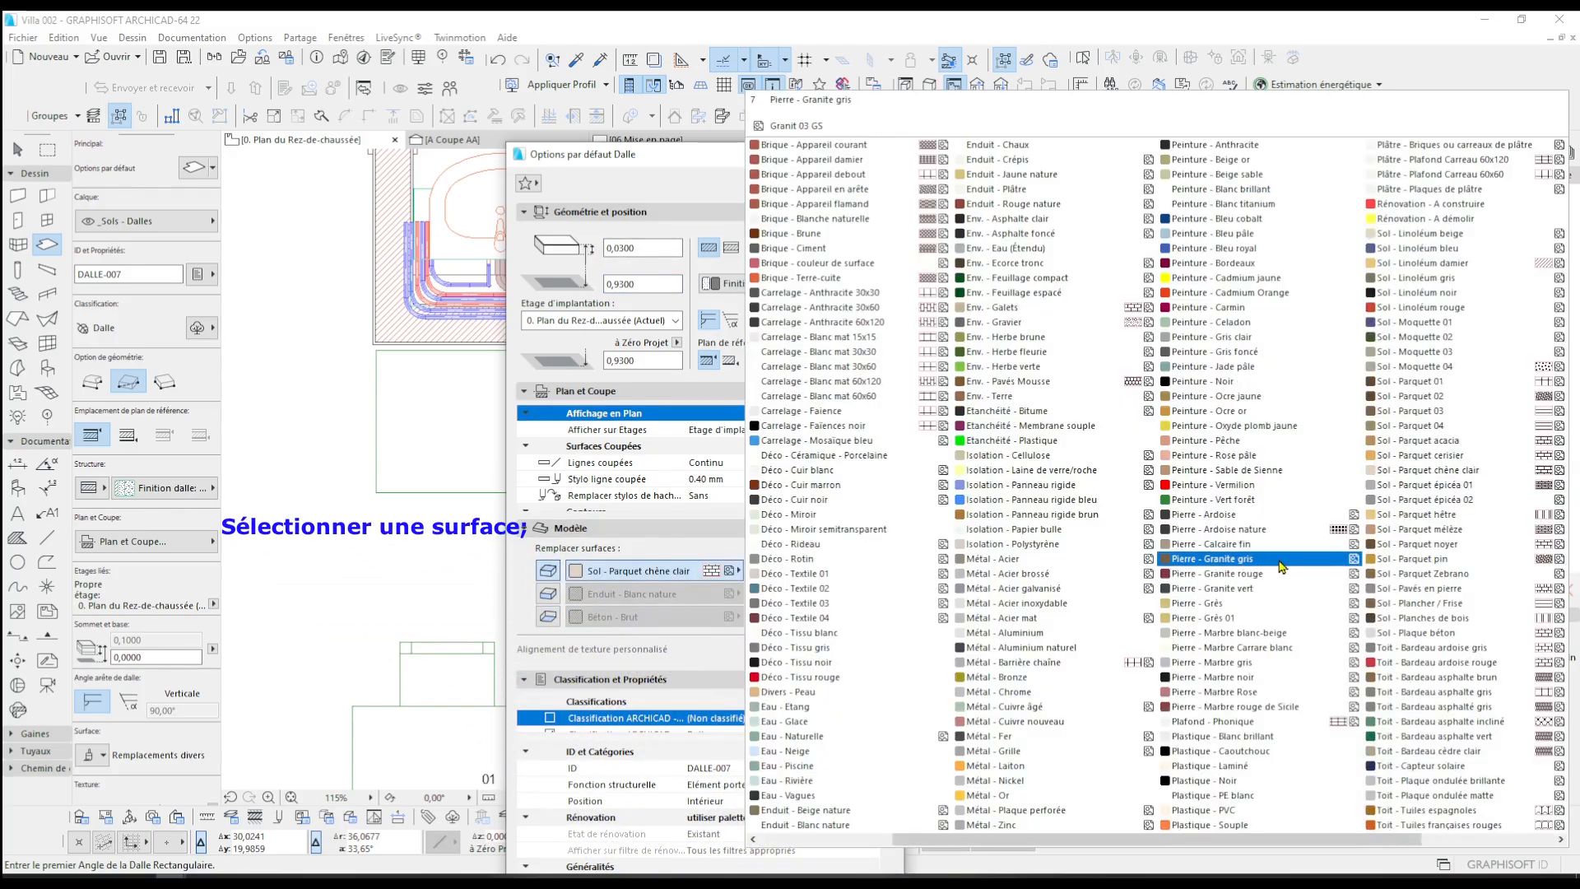
left_click(1282, 567)
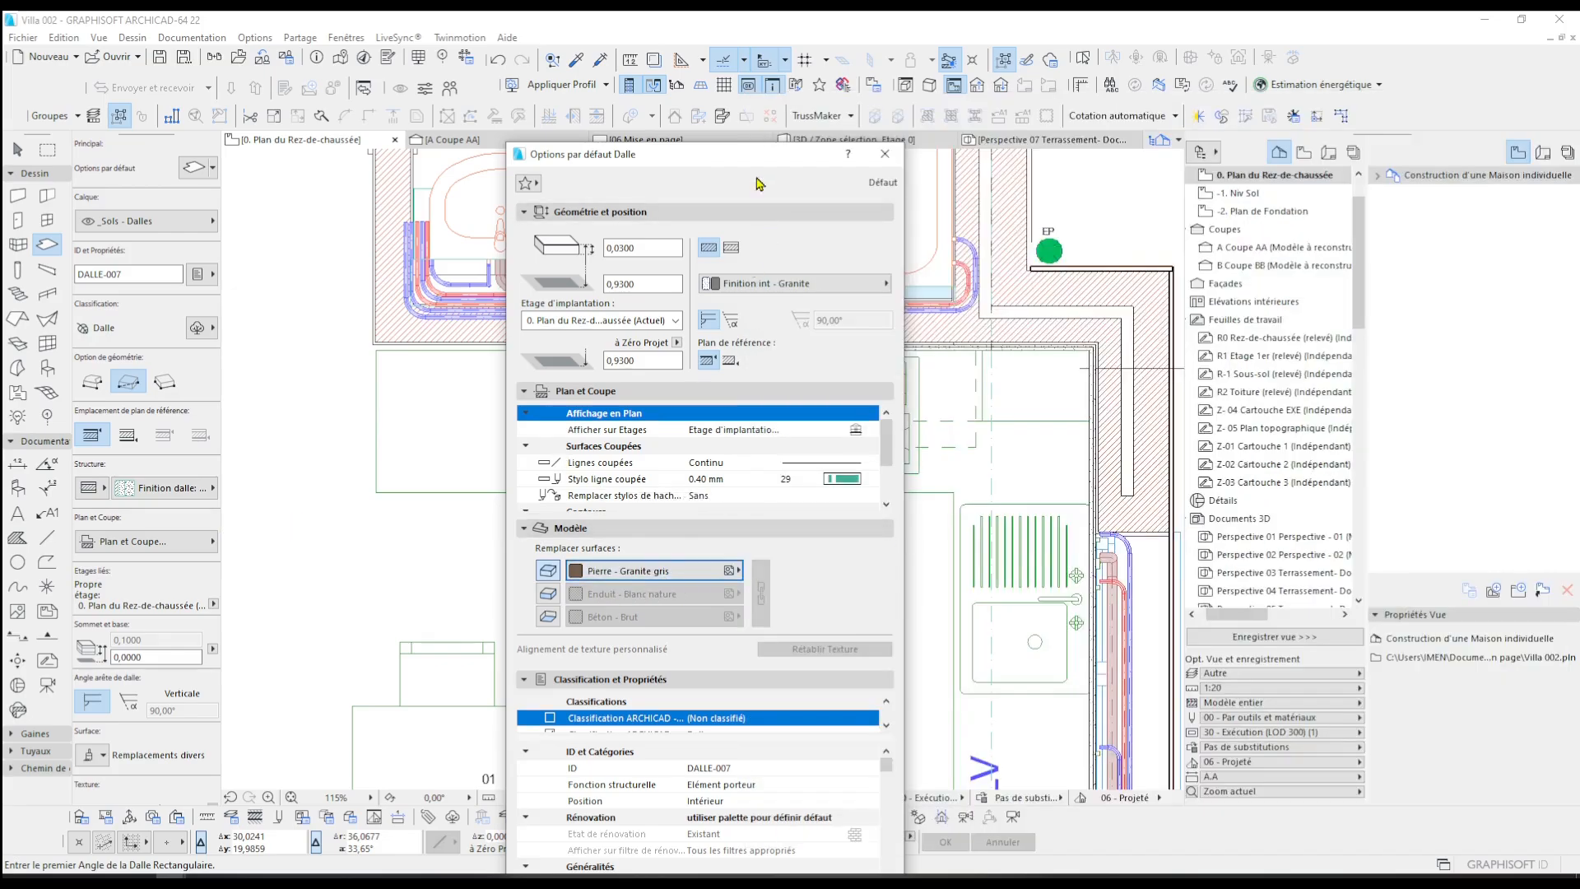
left_click_drag(756, 167, 757, 150)
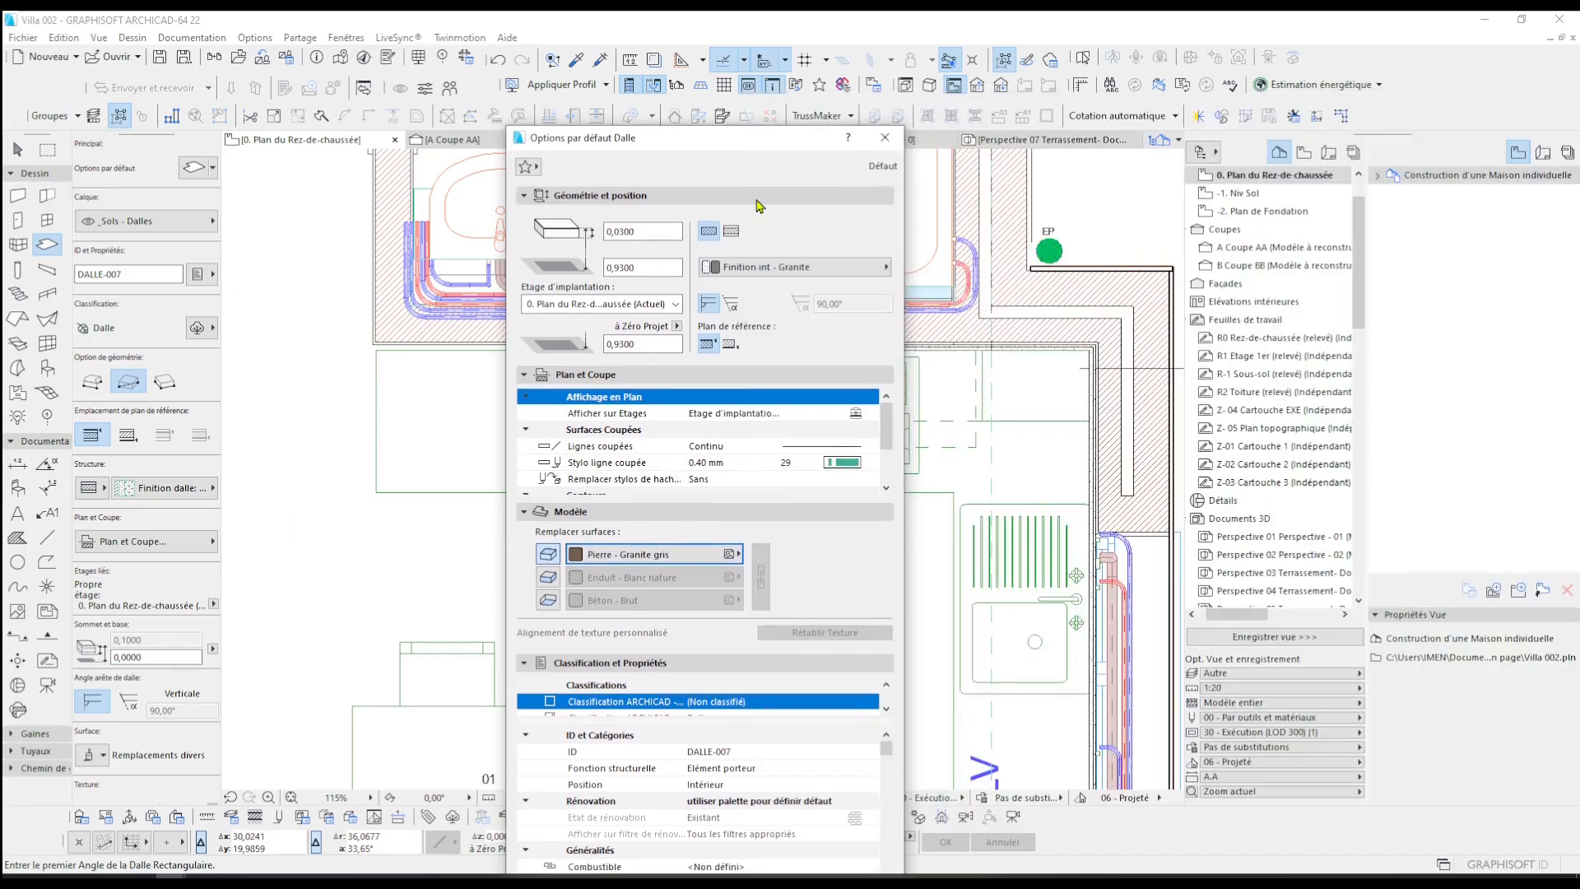
left_click(727, 514)
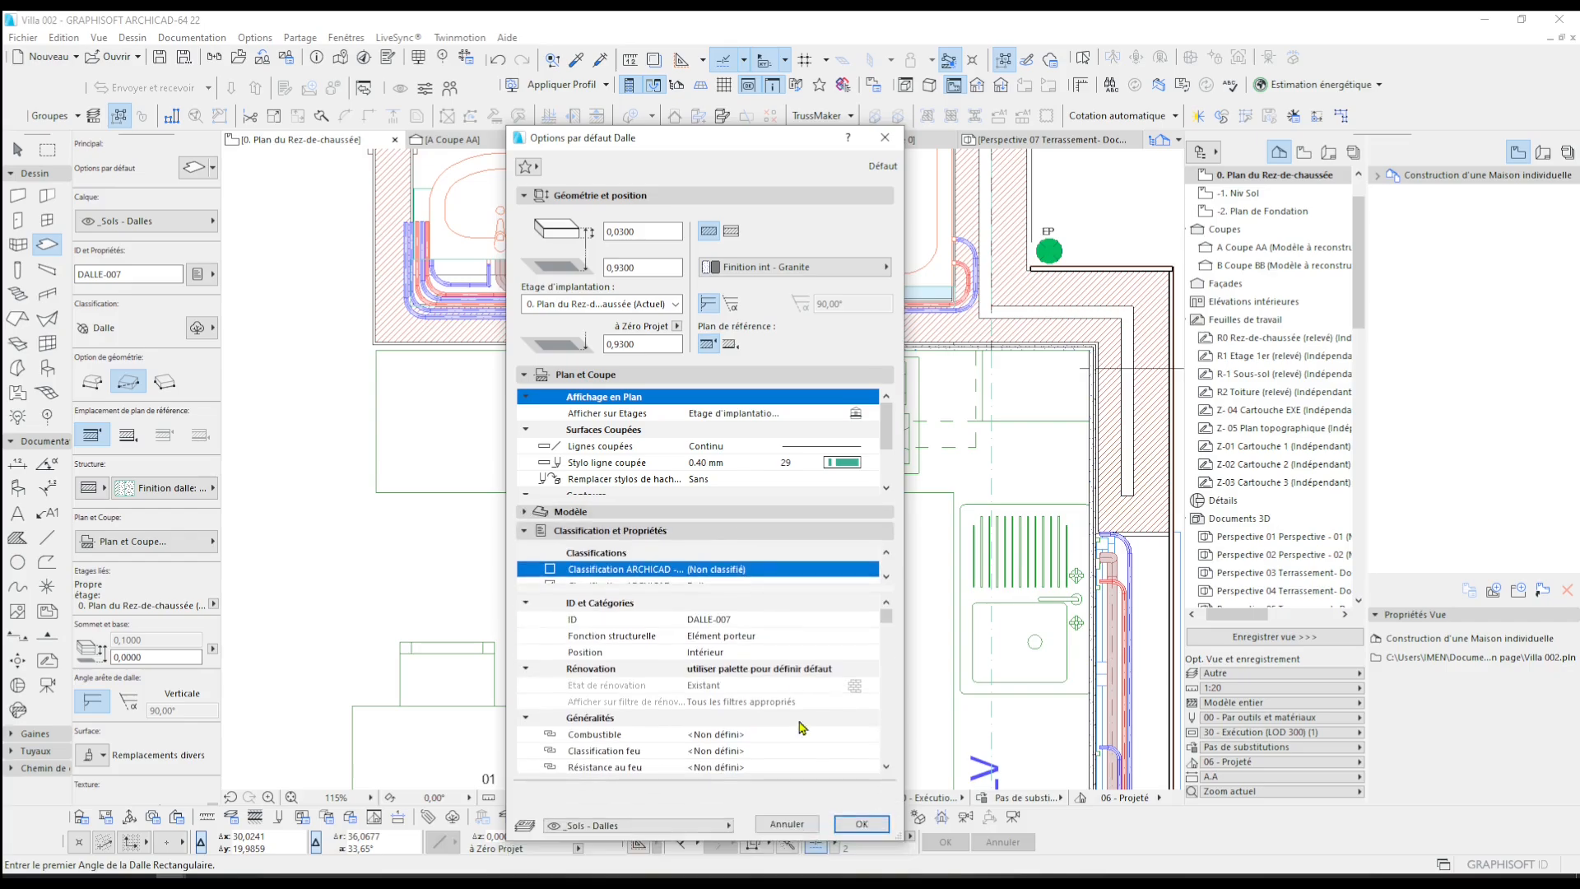
left_click(861, 824)
- Draw a rectangular granite slab covering the washing machine (ML) in the kitchen, from its front corner to the opposite back corner
scroll(559, 486, "up", 4)
left_click(556, 493)
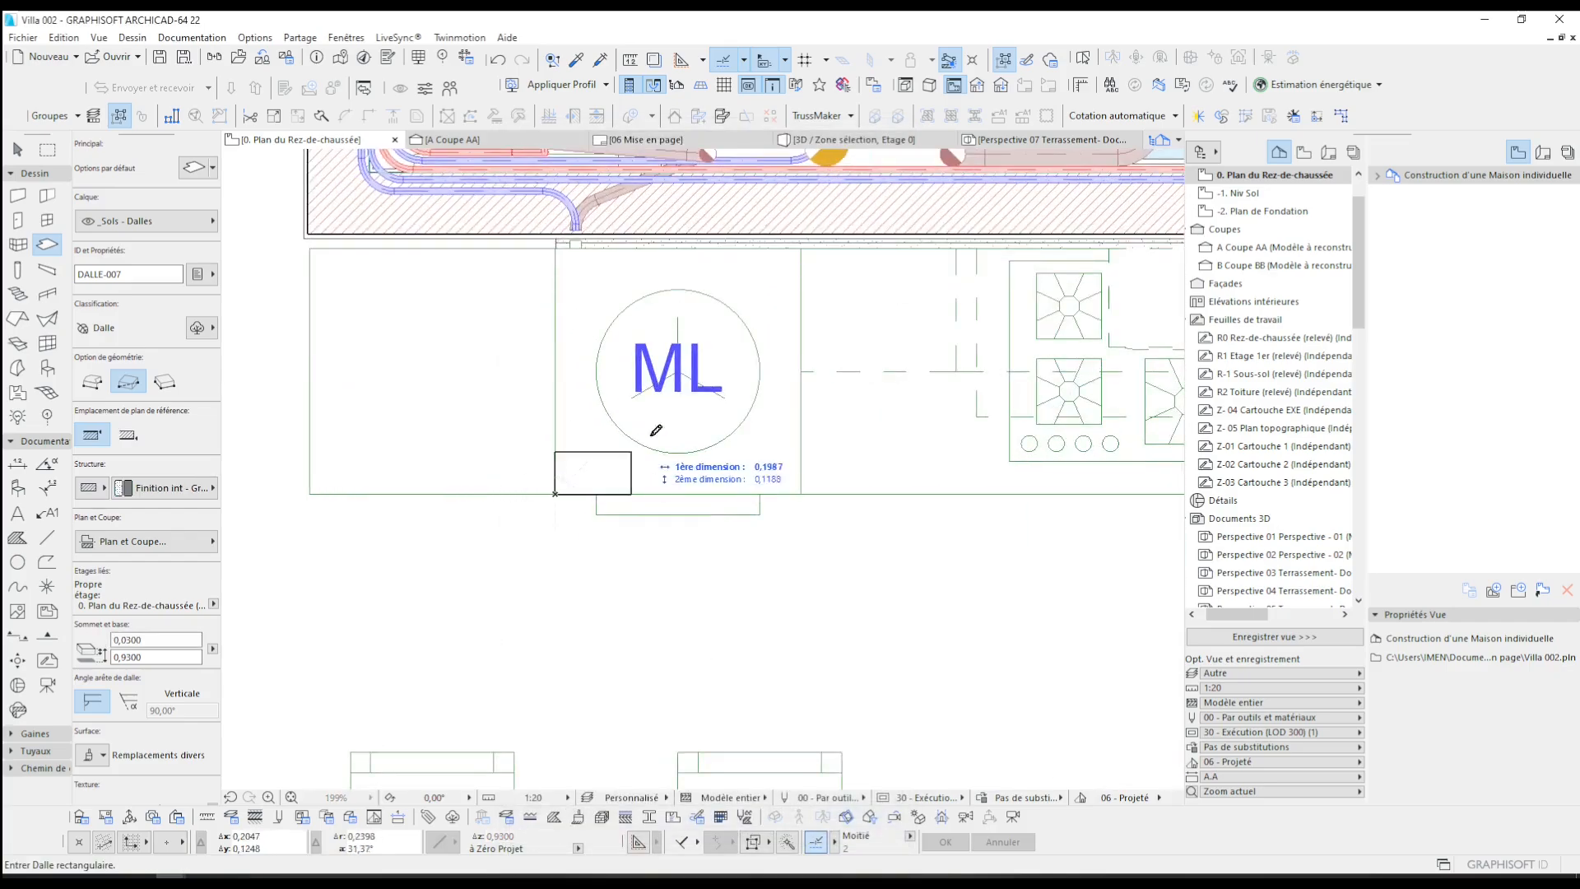
left_click(805, 243)
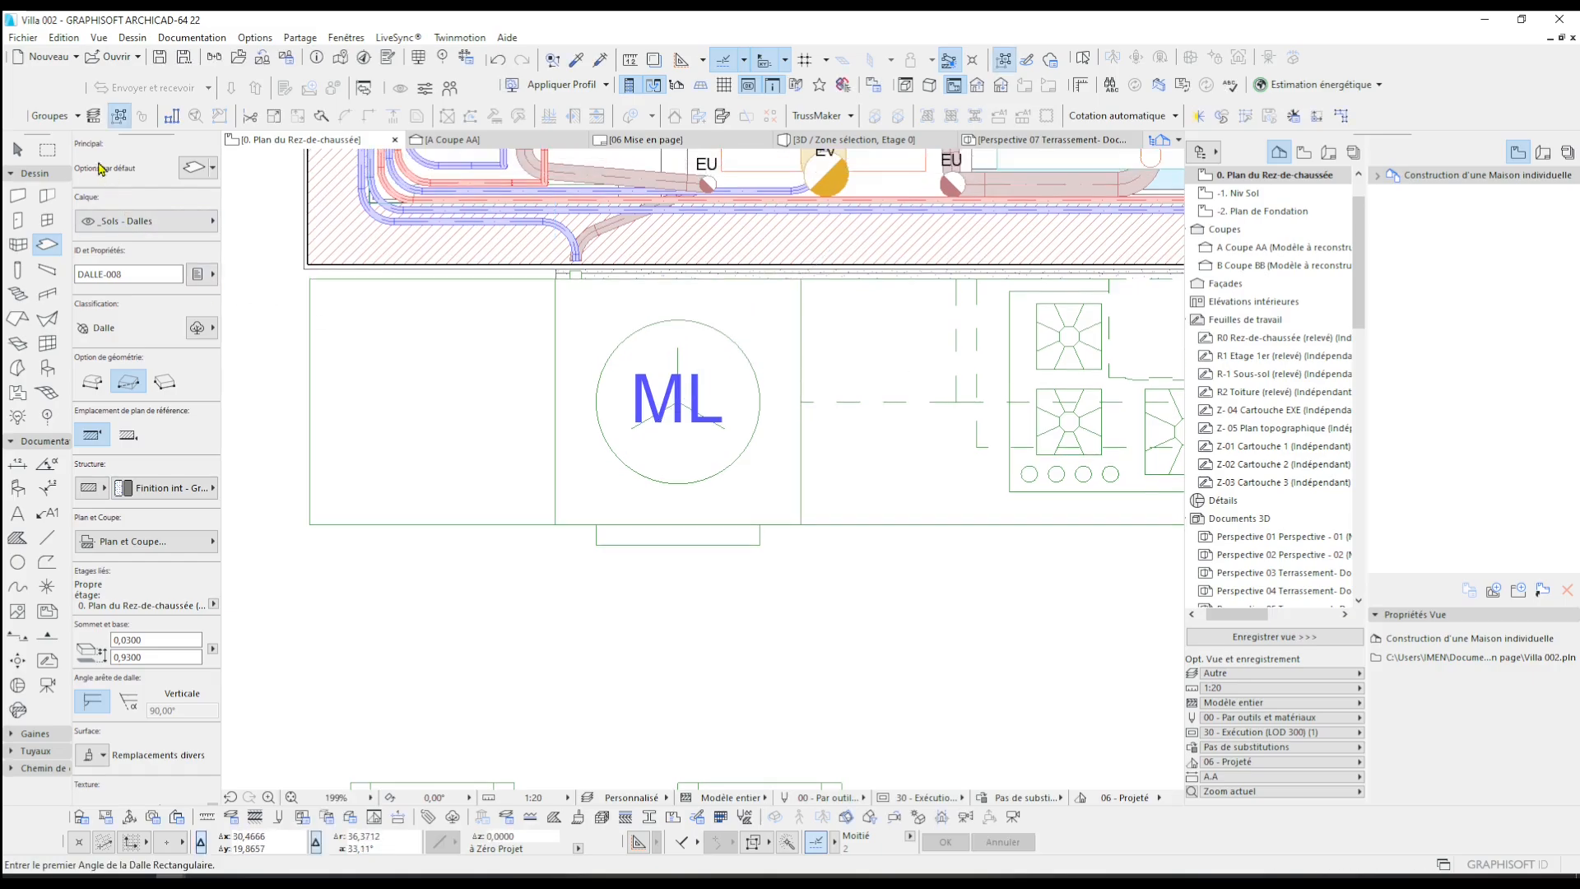
- Enclose the kitchen in a marquee on the ground-floor plan and display that zone in 3D
left_click(49, 150)
scroll(656, 513, "down", 3)
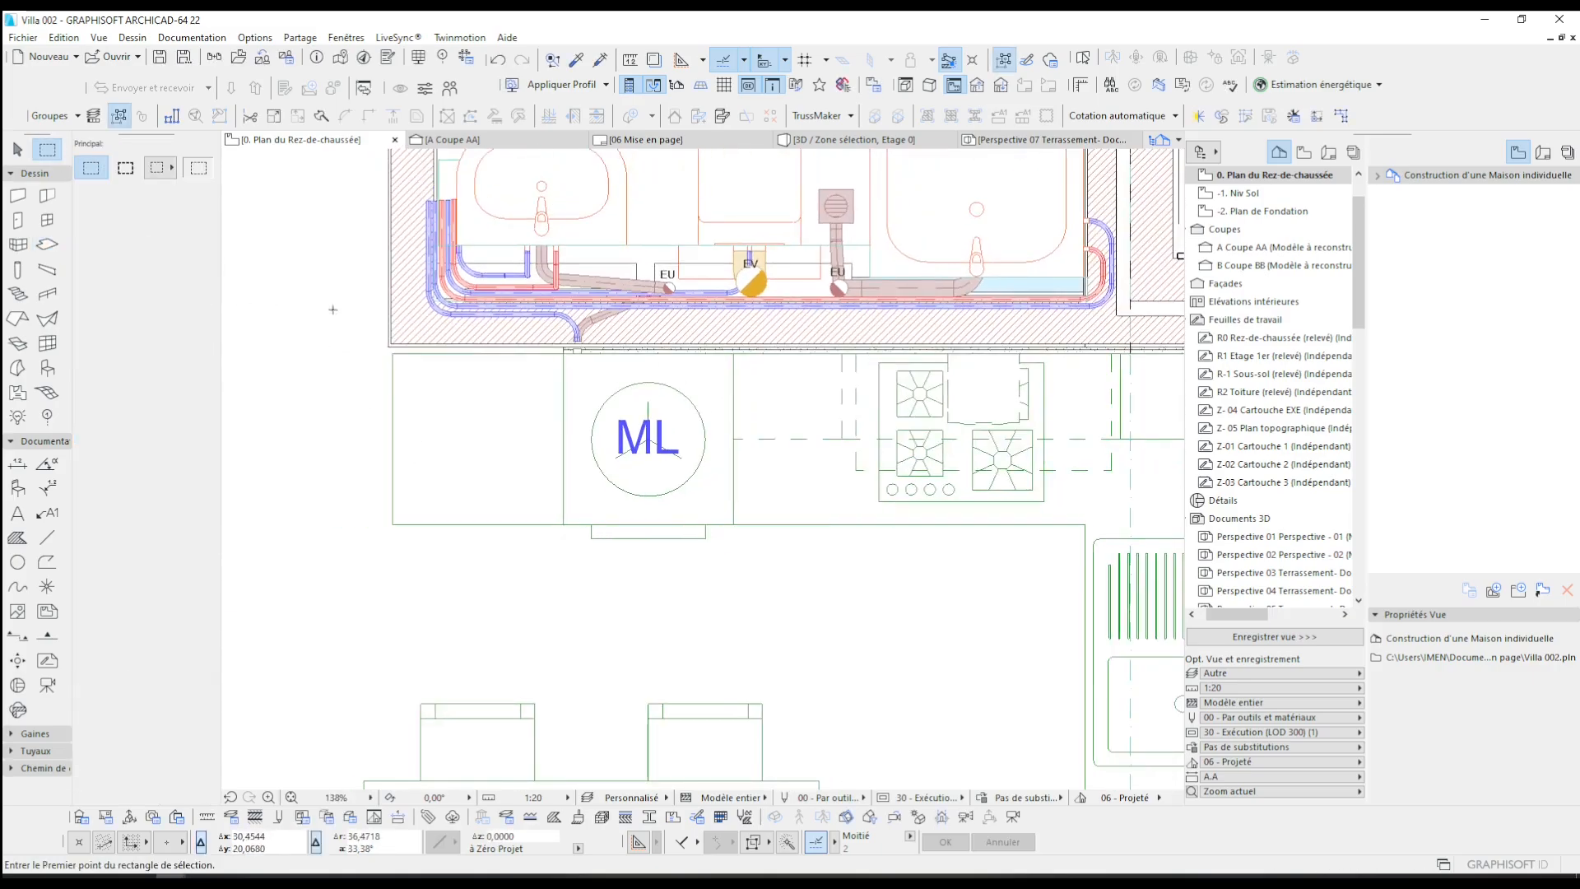
scroll(709, 590, "down", 3)
left_click(639, 408)
left_click(980, 730)
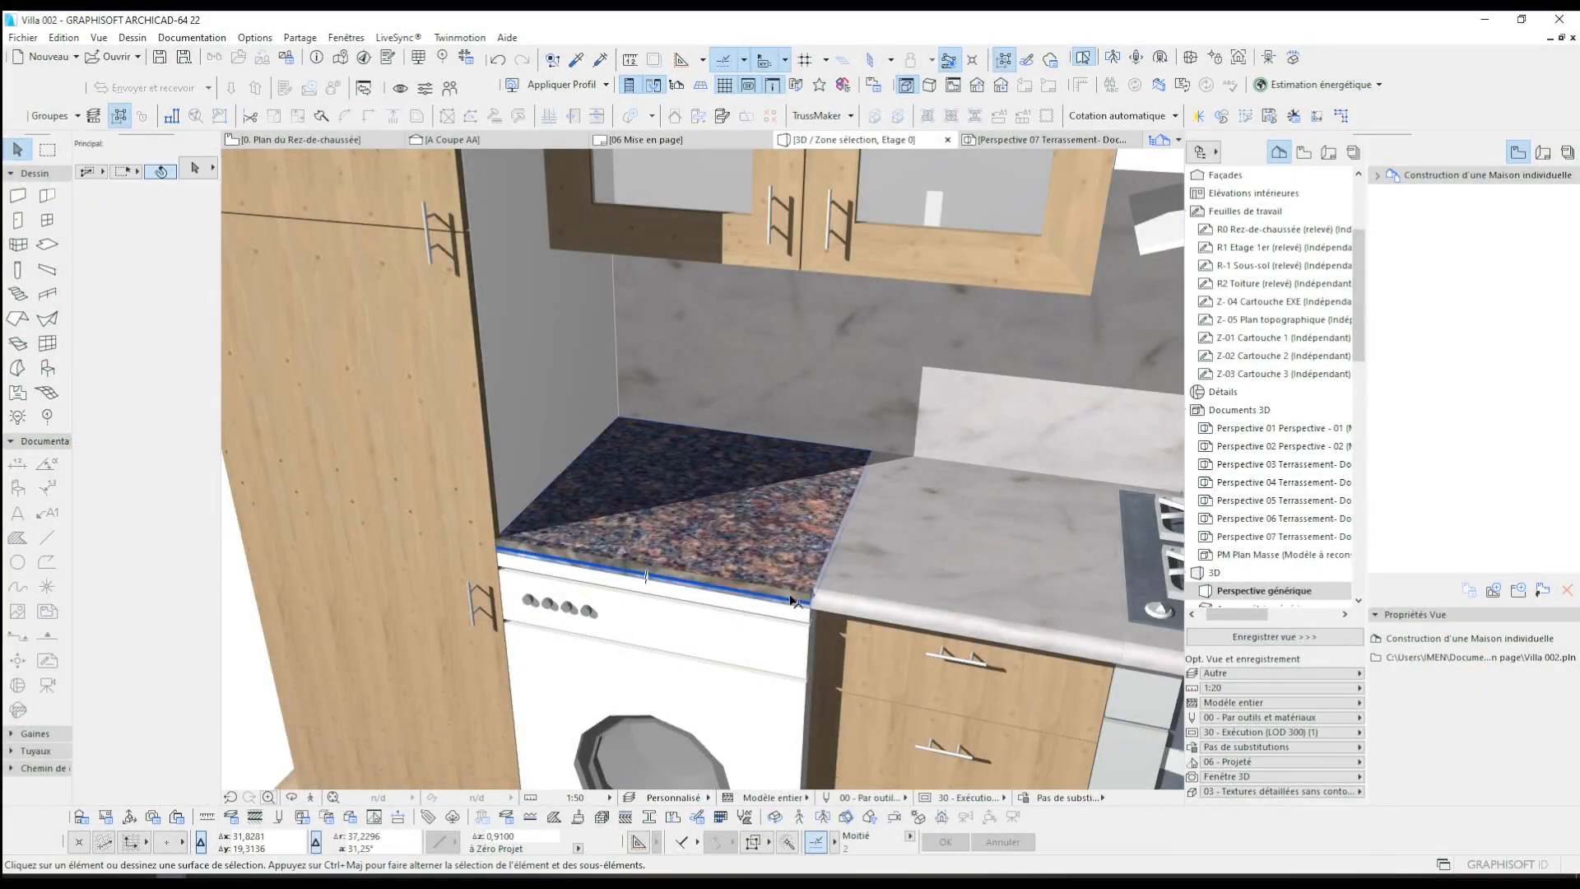
- Convert the granite slab above the washing machine into a morph in the 3D view
left_click(793, 600)
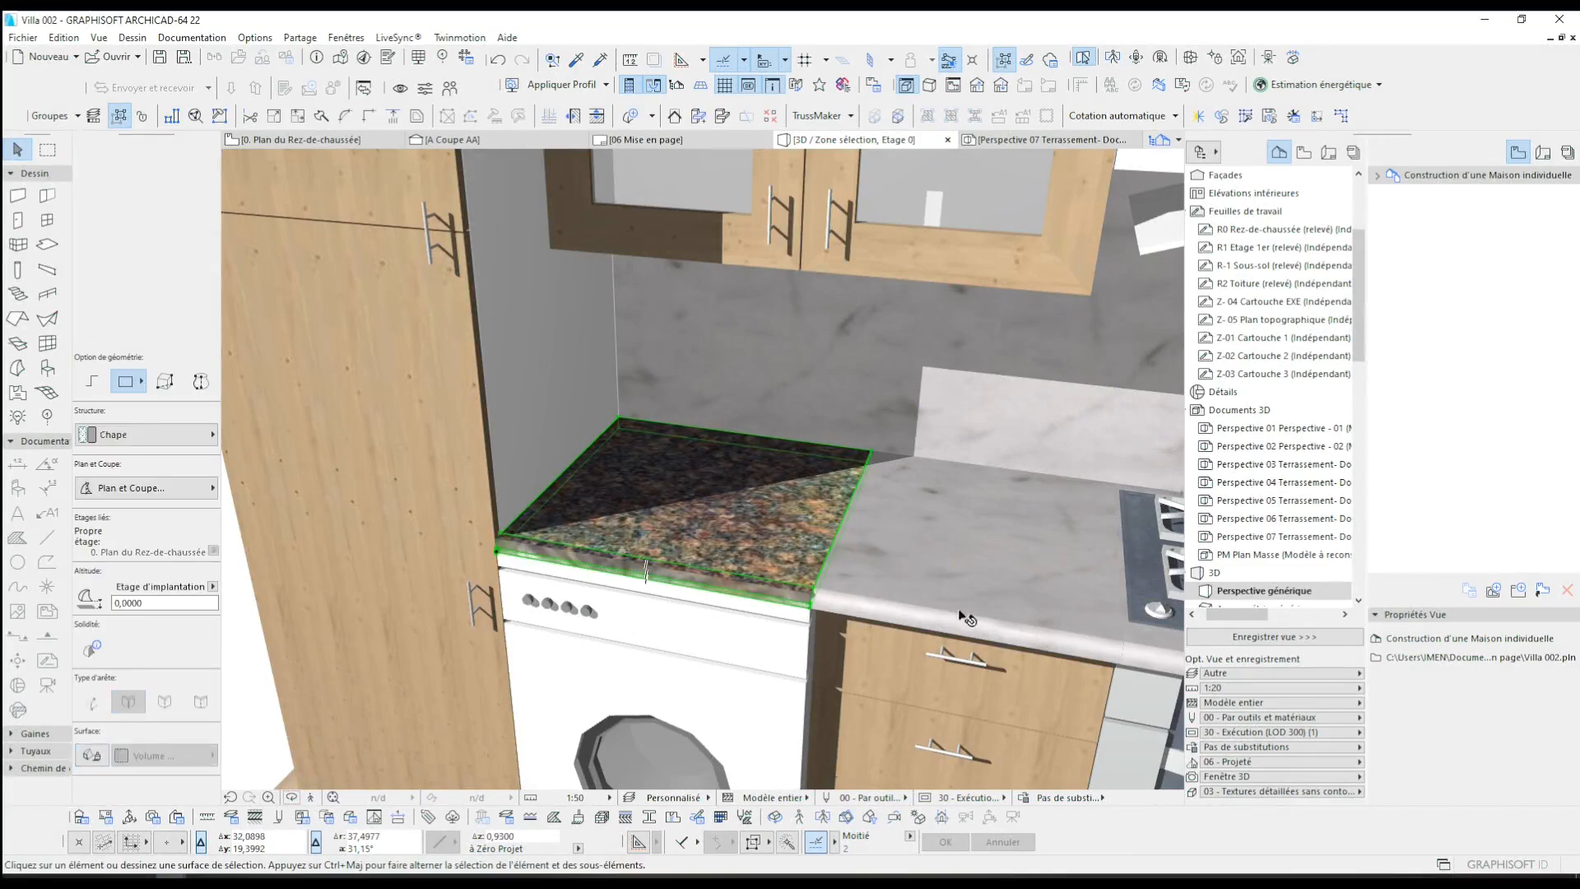
key("Escape")
scroll(875, 615, "up", 3)
scroll(844, 597, "down", 5)
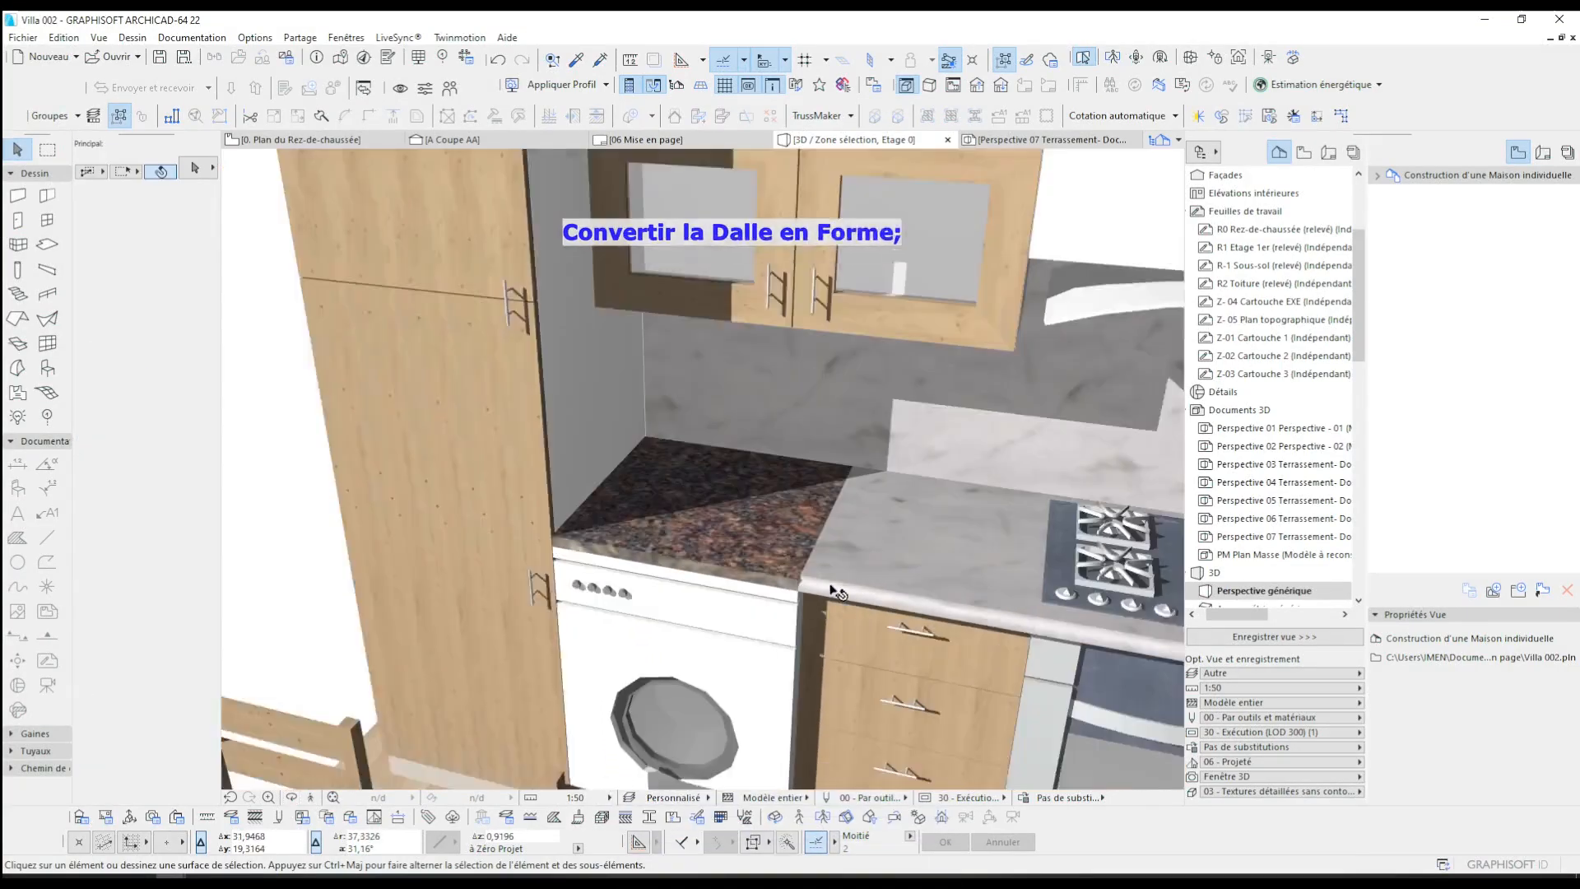
scroll(831, 589, "up", 3)
scroll(834, 589, "up", 2)
left_click(613, 493)
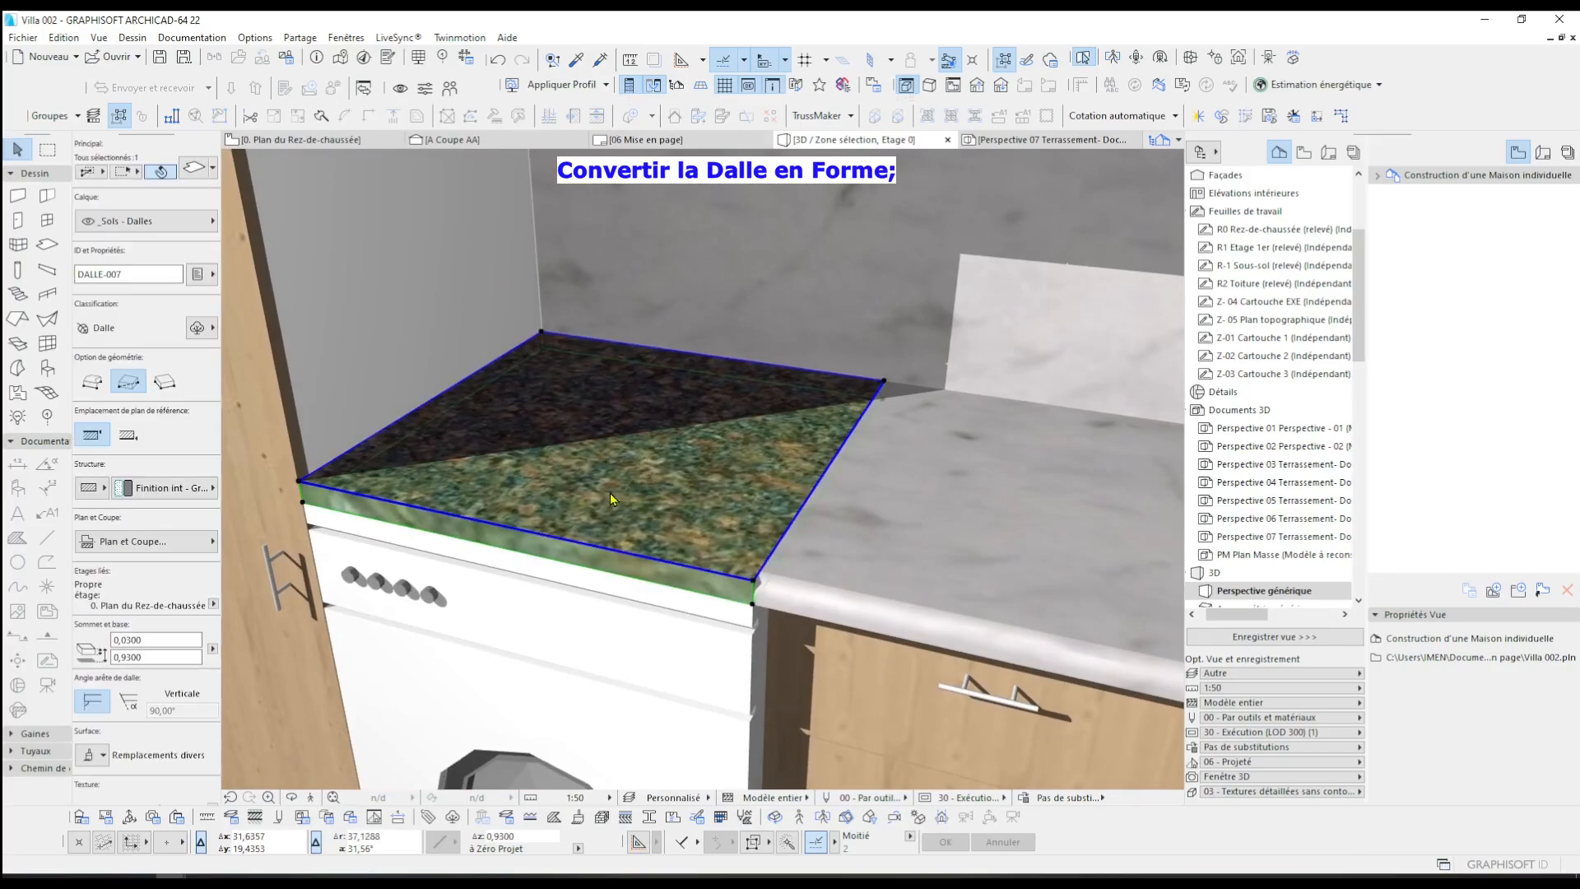
right_click(612, 492)
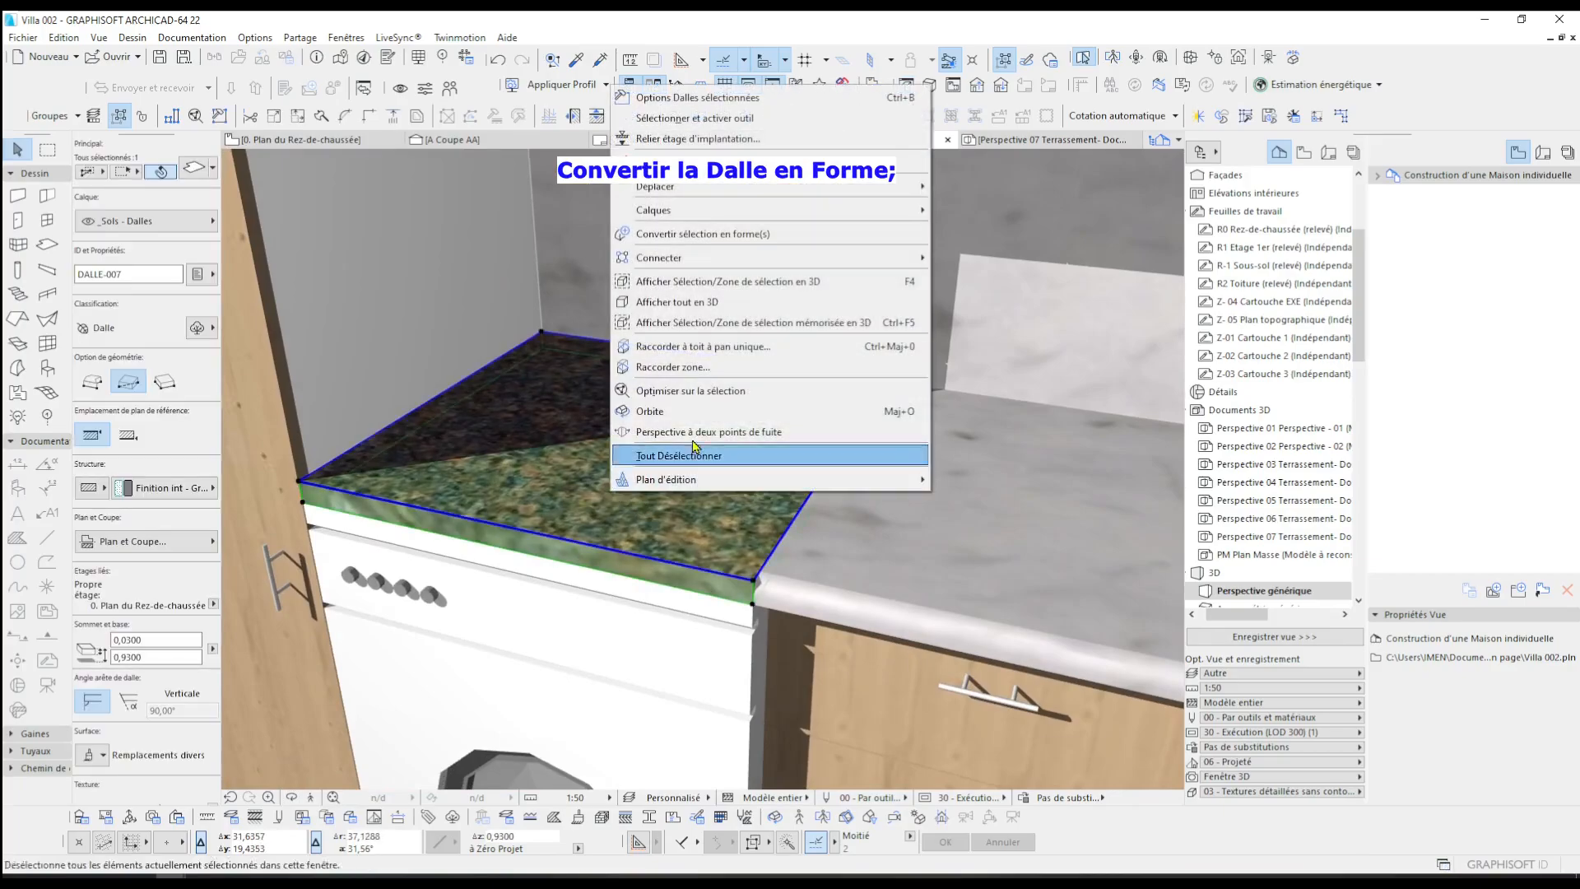
left_click(749, 234)
left_click(865, 347)
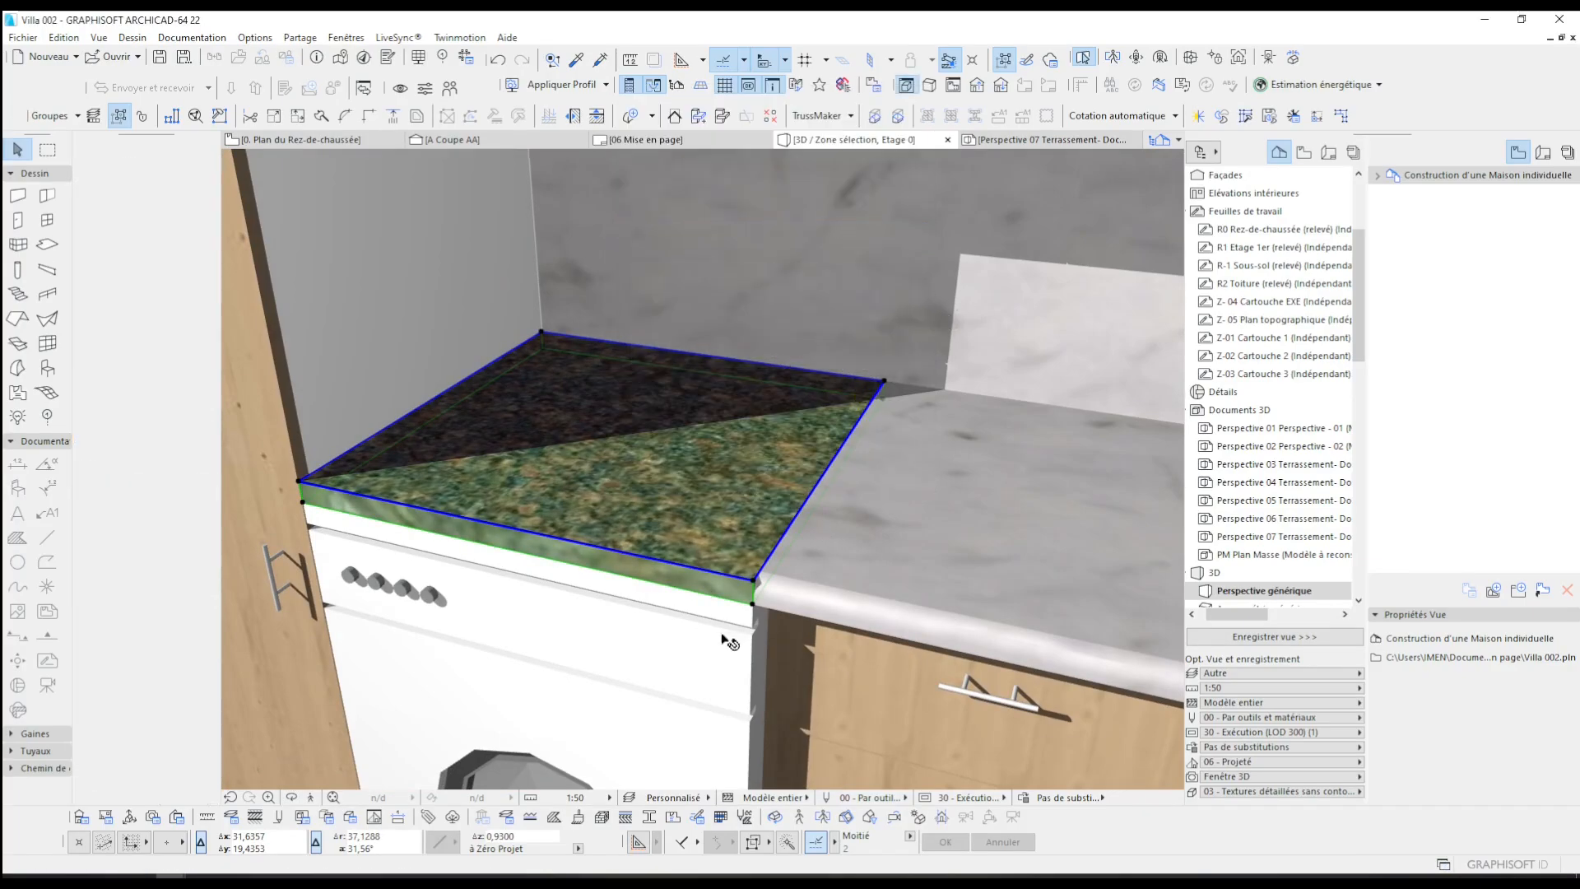
- Round the granite worktop's upper front edge with a fillet of radius 0,02
left_click(756, 606)
left_click(708, 576)
left_click(462, 306)
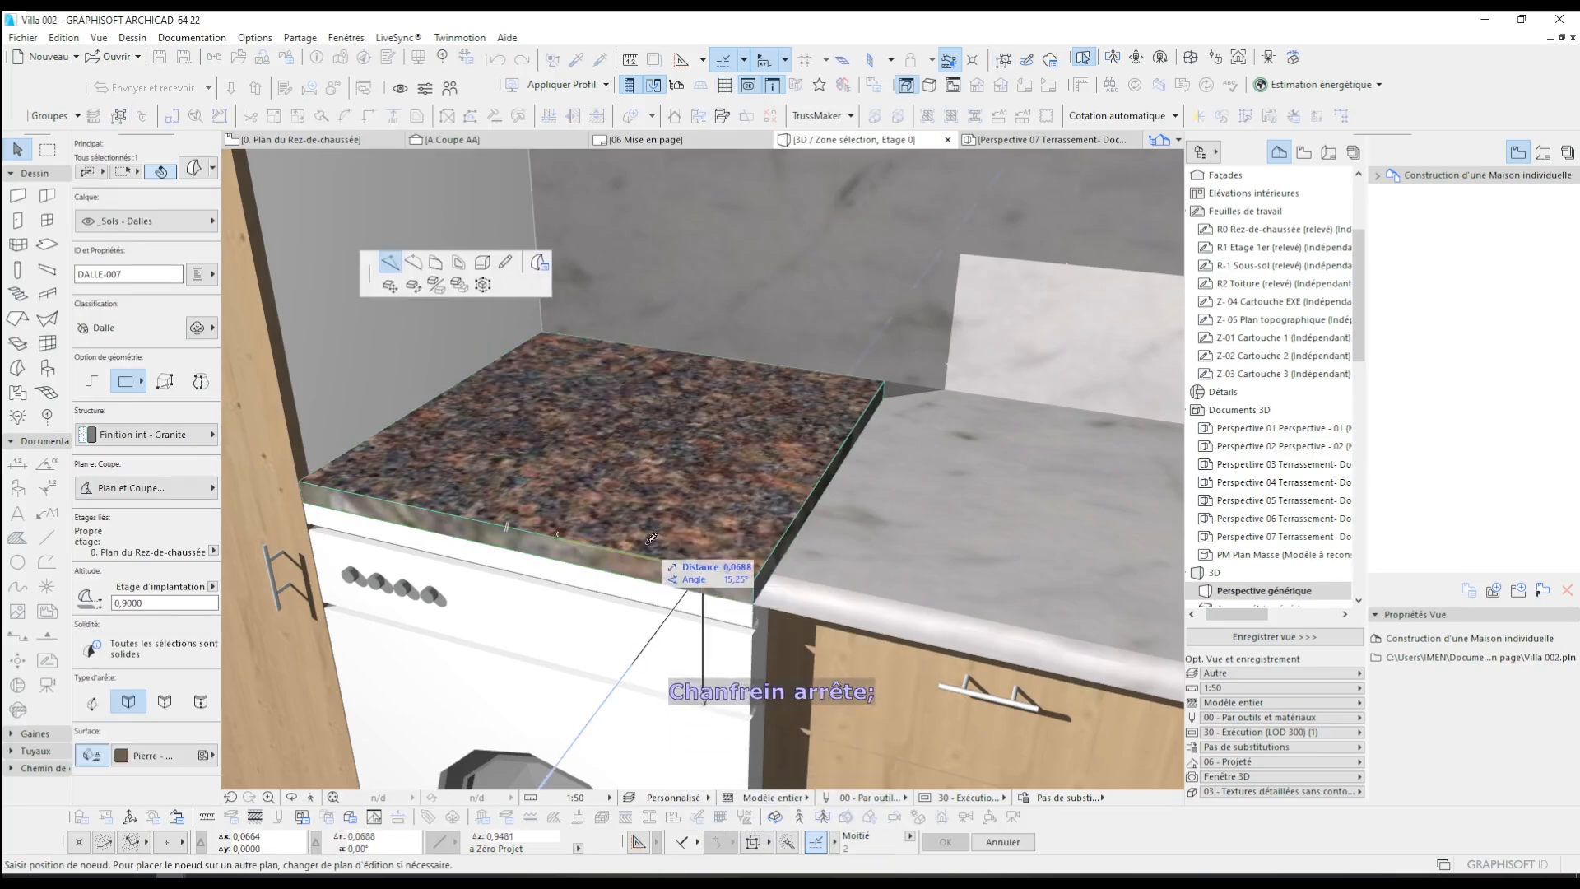
left_click(482, 262)
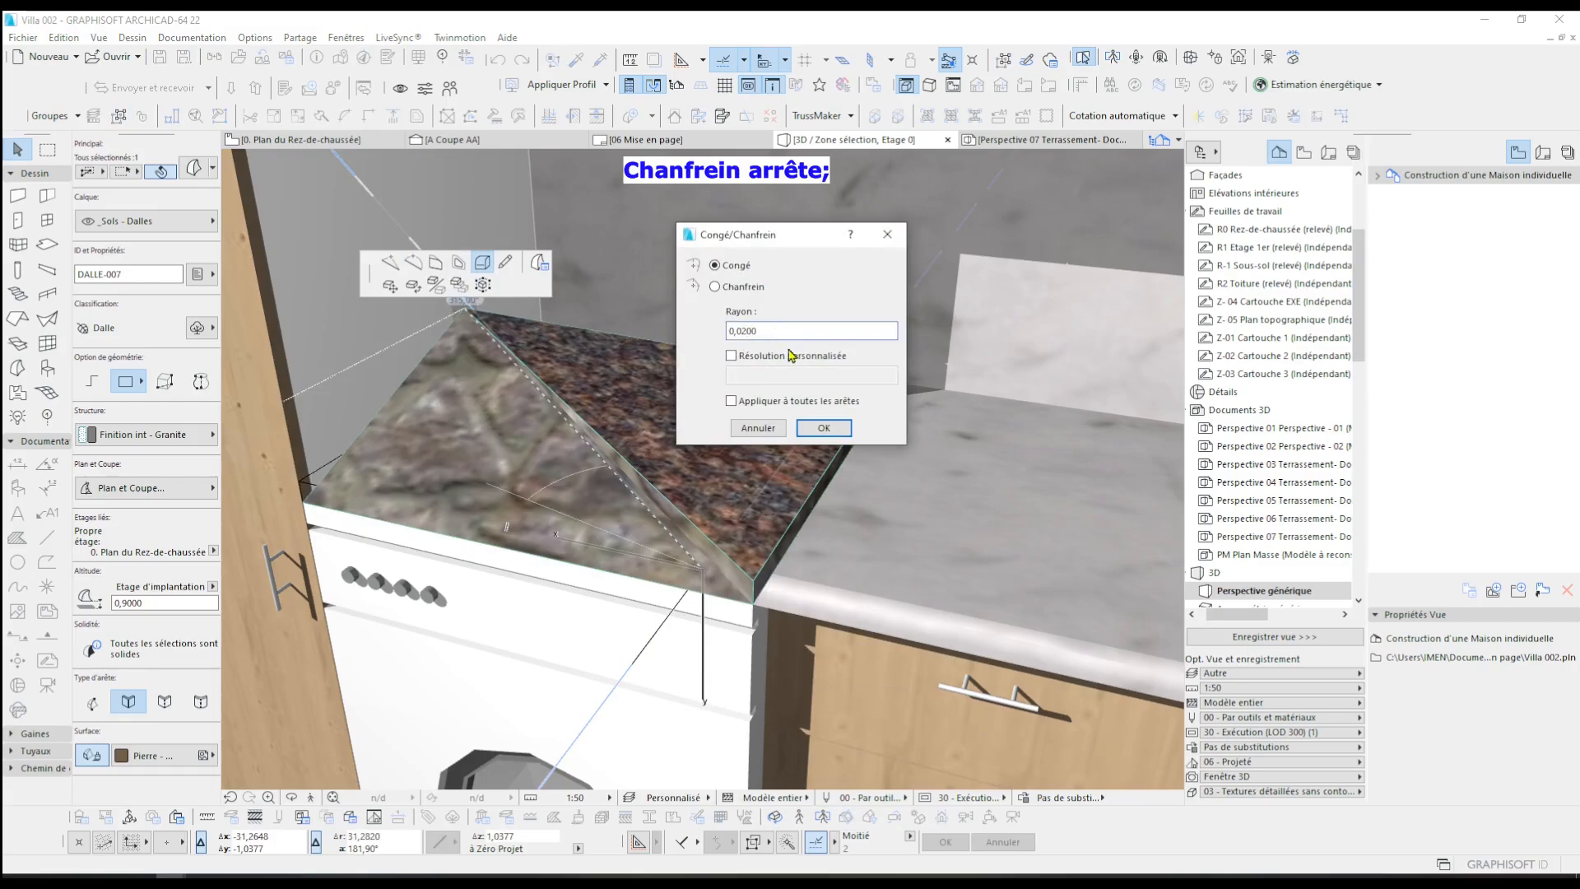
left_click(823, 428)
key("Escape")
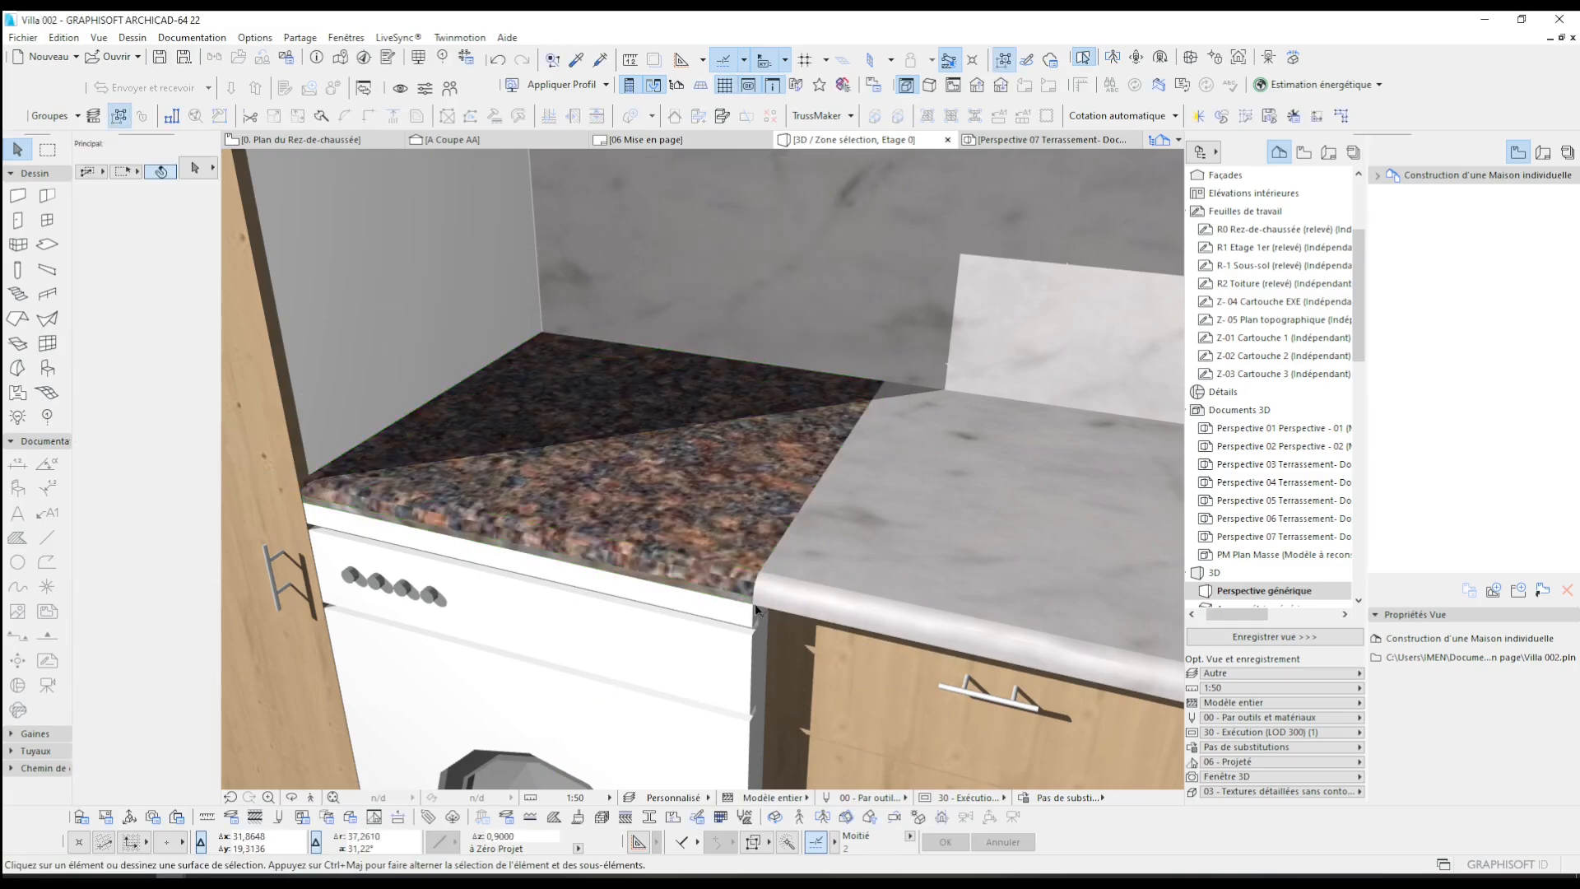
scroll(693, 695, "up", 3)
middle_click_drag(694, 695, 803, 509, "shift")
- Back in the ground-floor plan, attach a composite or profile name label to the granite worktop over the washing machine
scroll(803, 509, "down", 6)
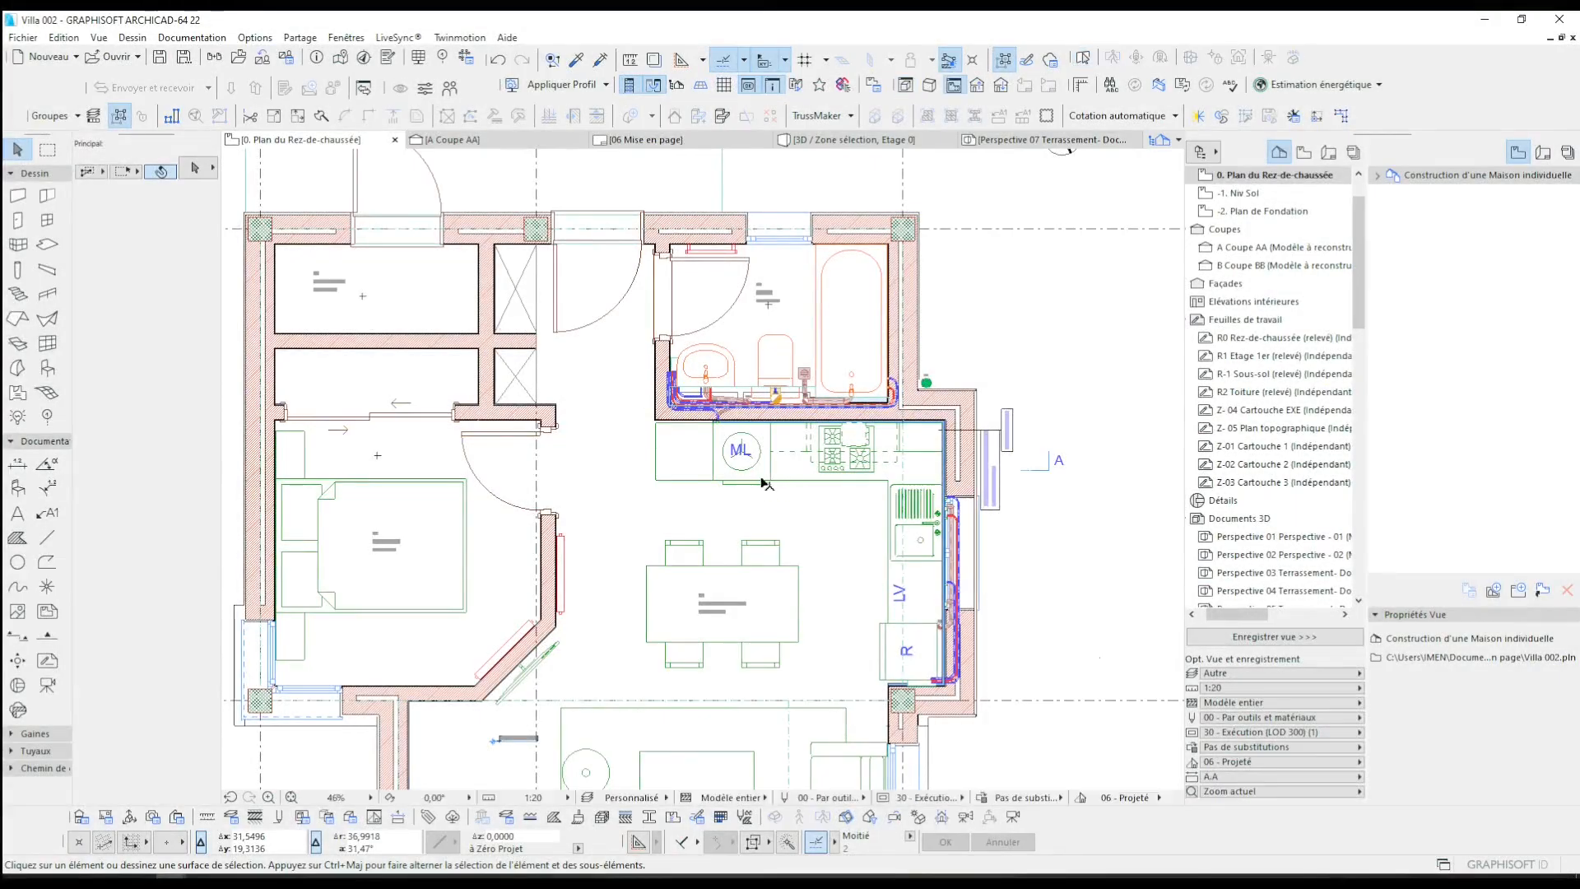
scroll(757, 463, "up", 5)
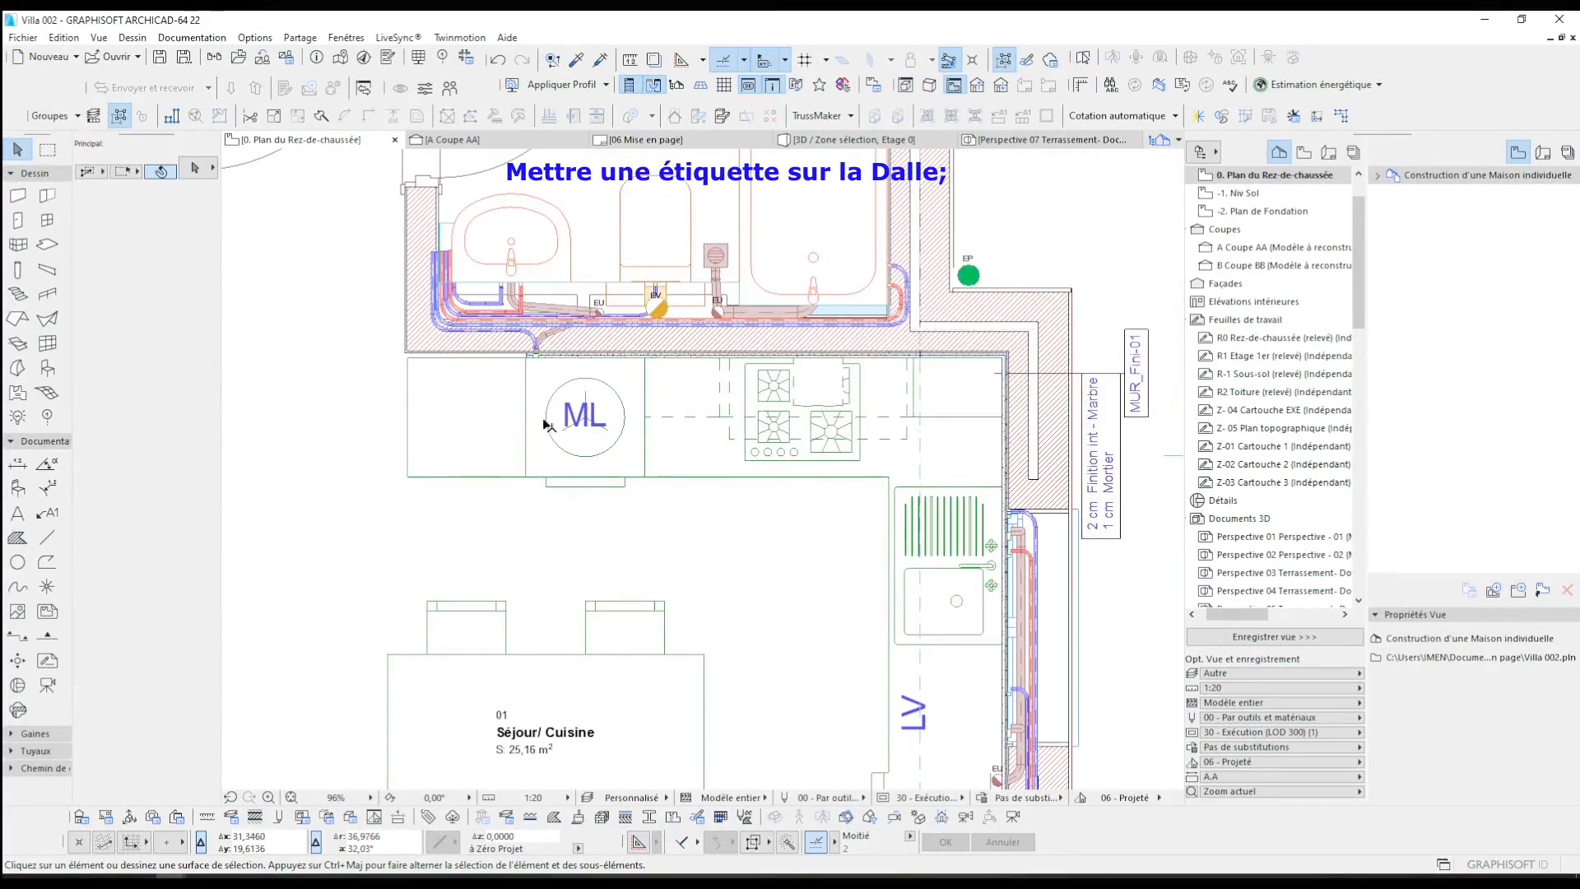
left_click(47, 513)
key("ctrl+z")
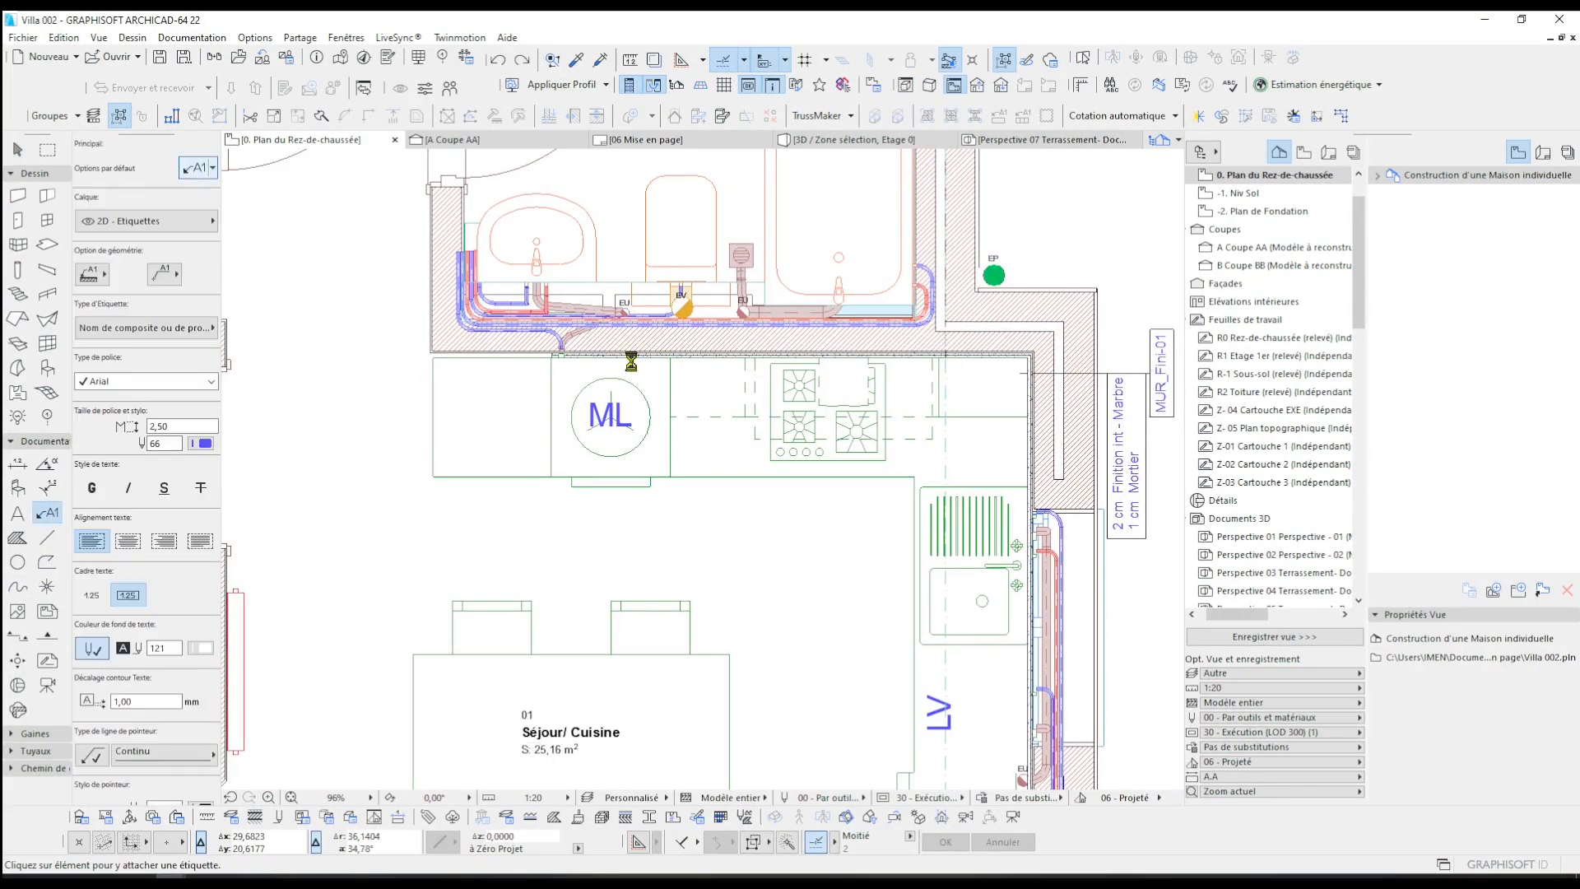
scroll(856, 195, "down", 3)
scroll(856, 196, "down", 2)
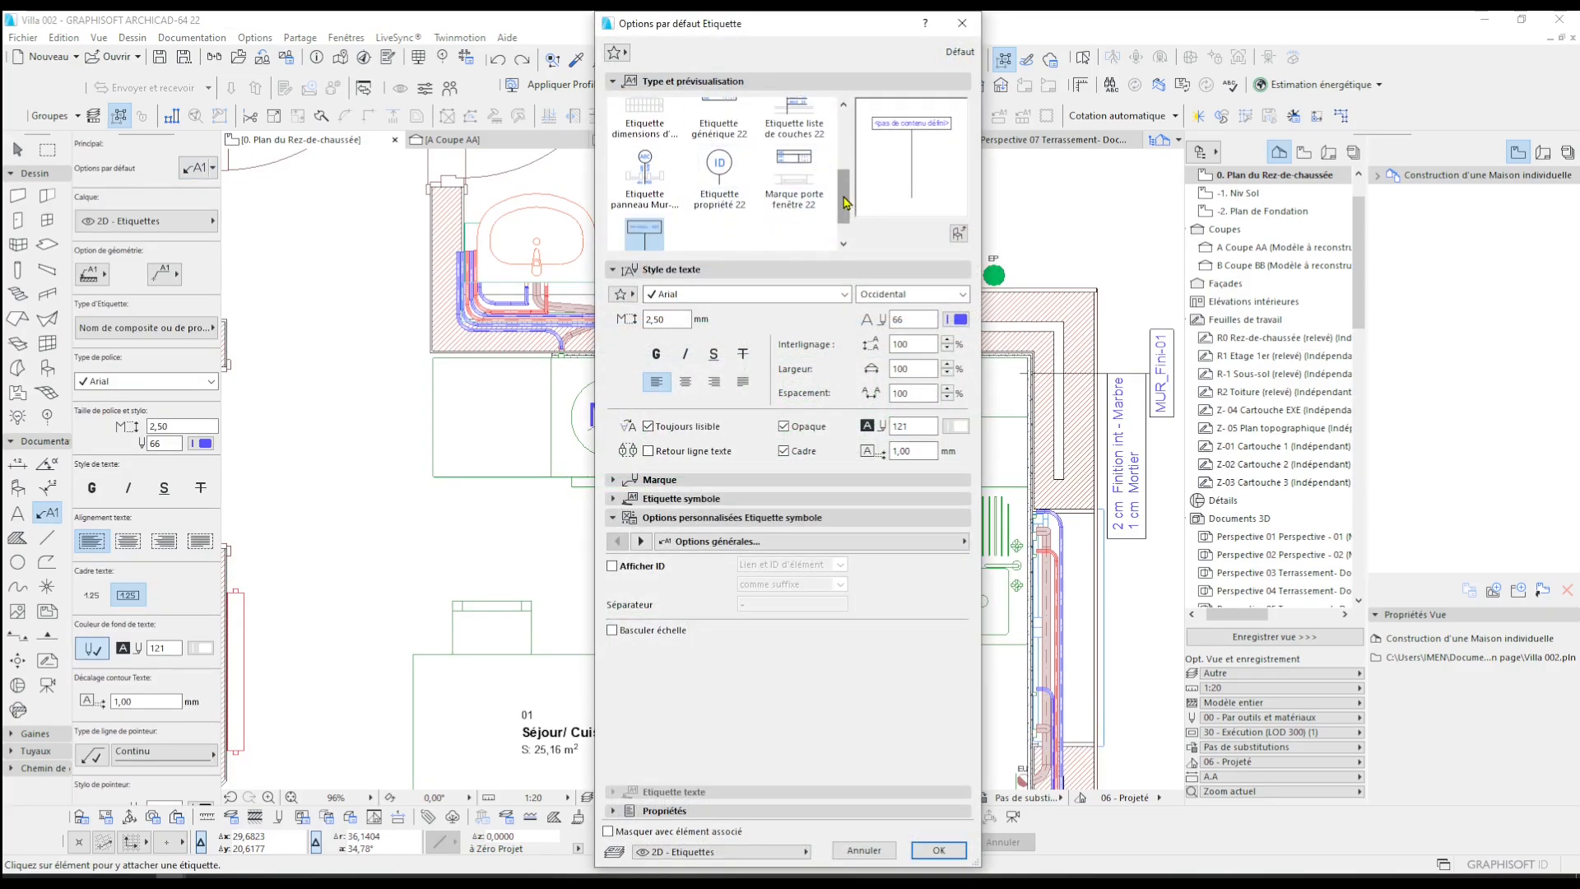
left_click_drag(846, 202, 848, 229)
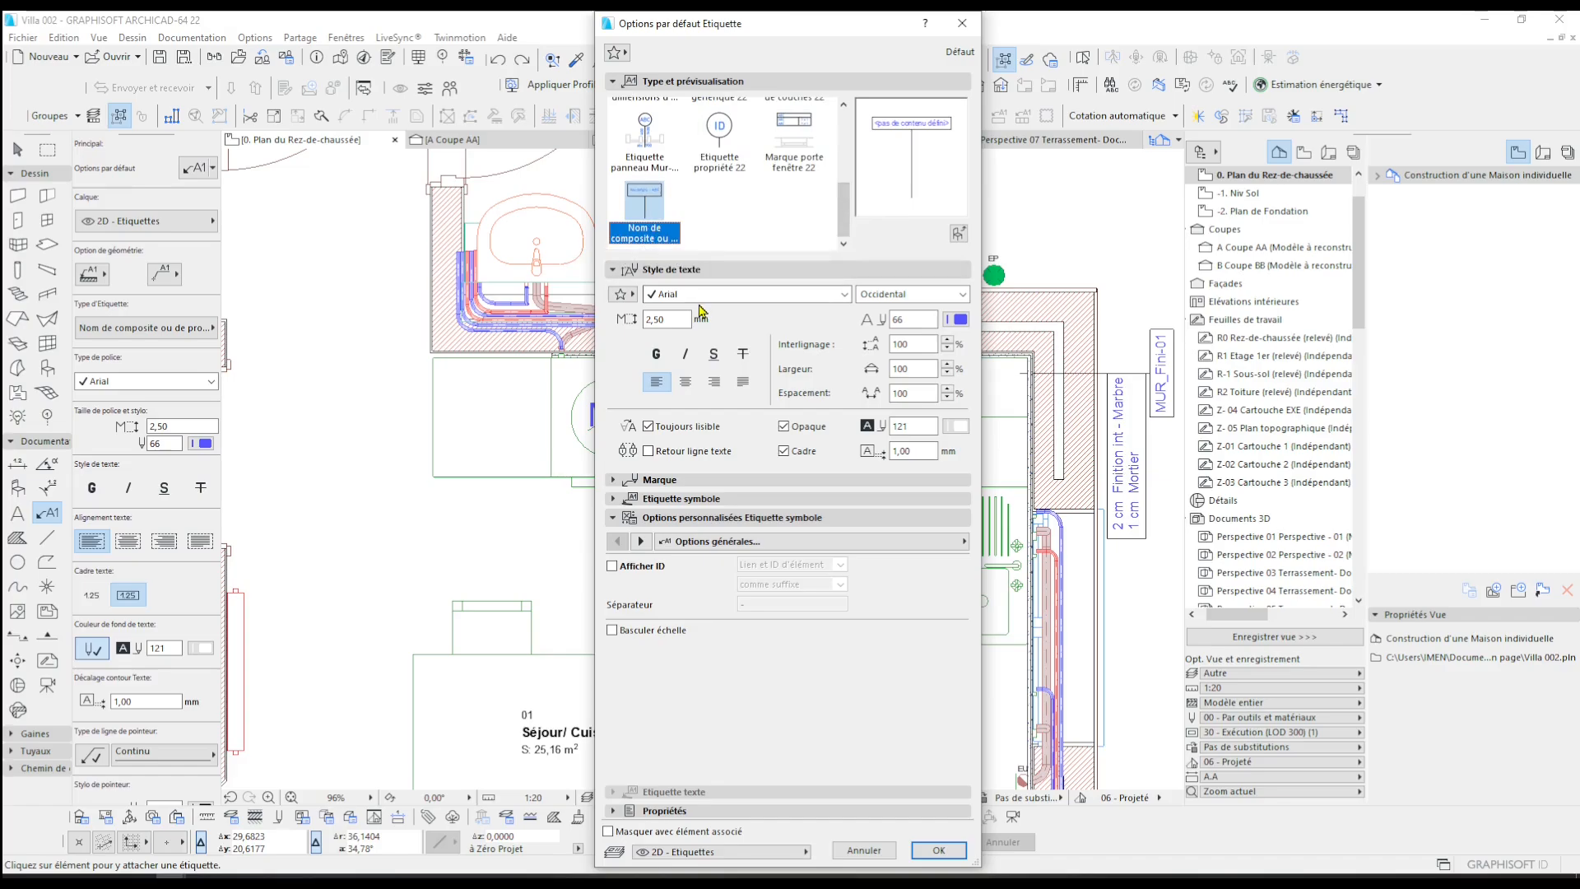
left_click(938, 850)
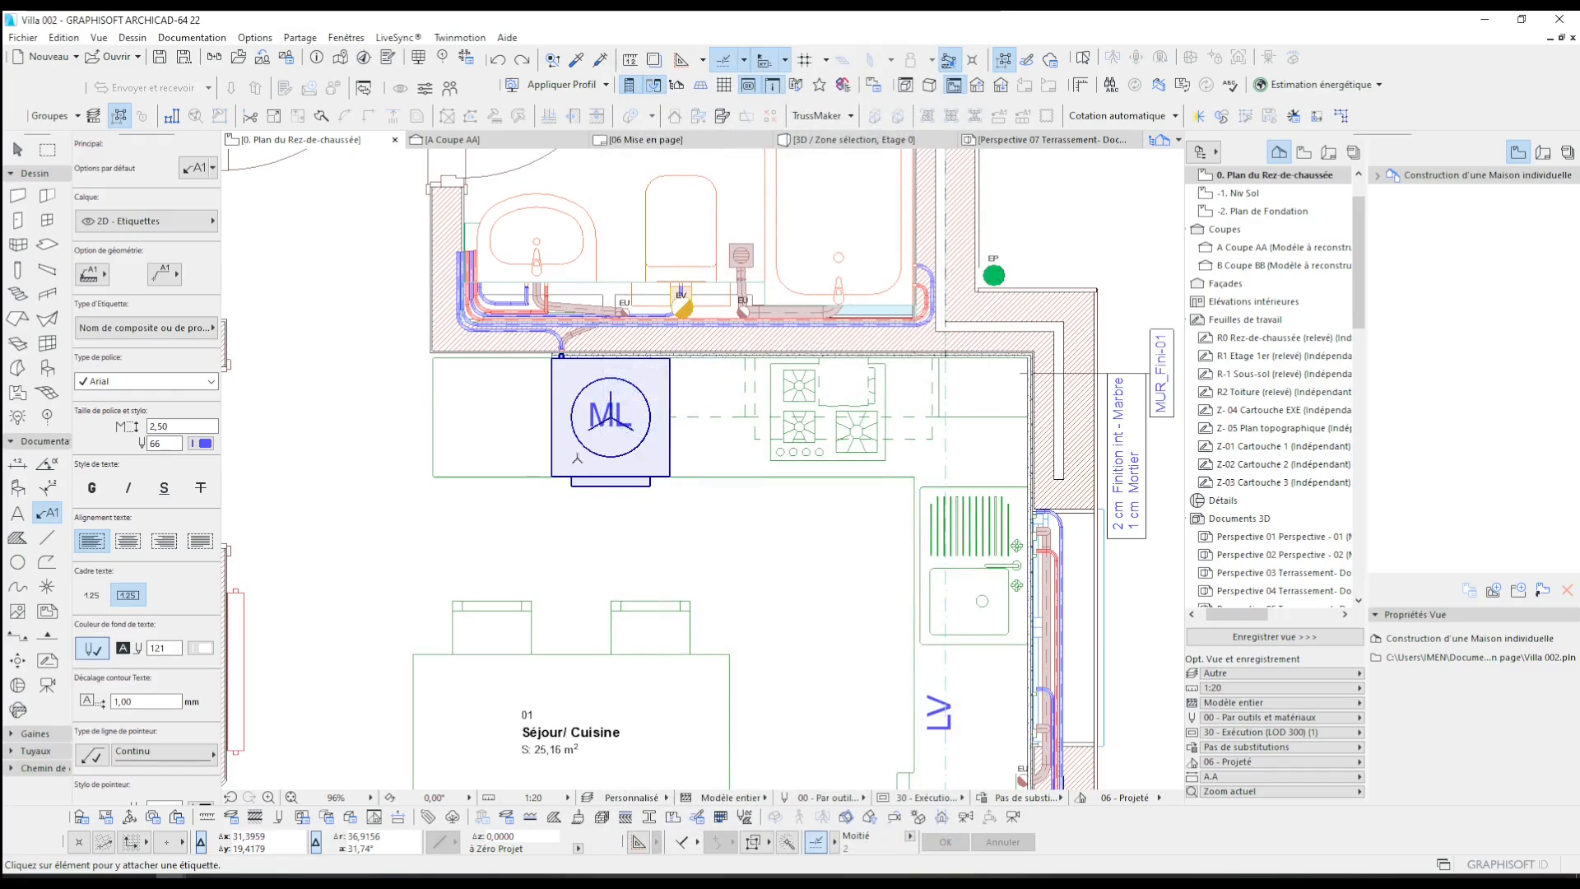
left_click(577, 455)
left_click(578, 337)
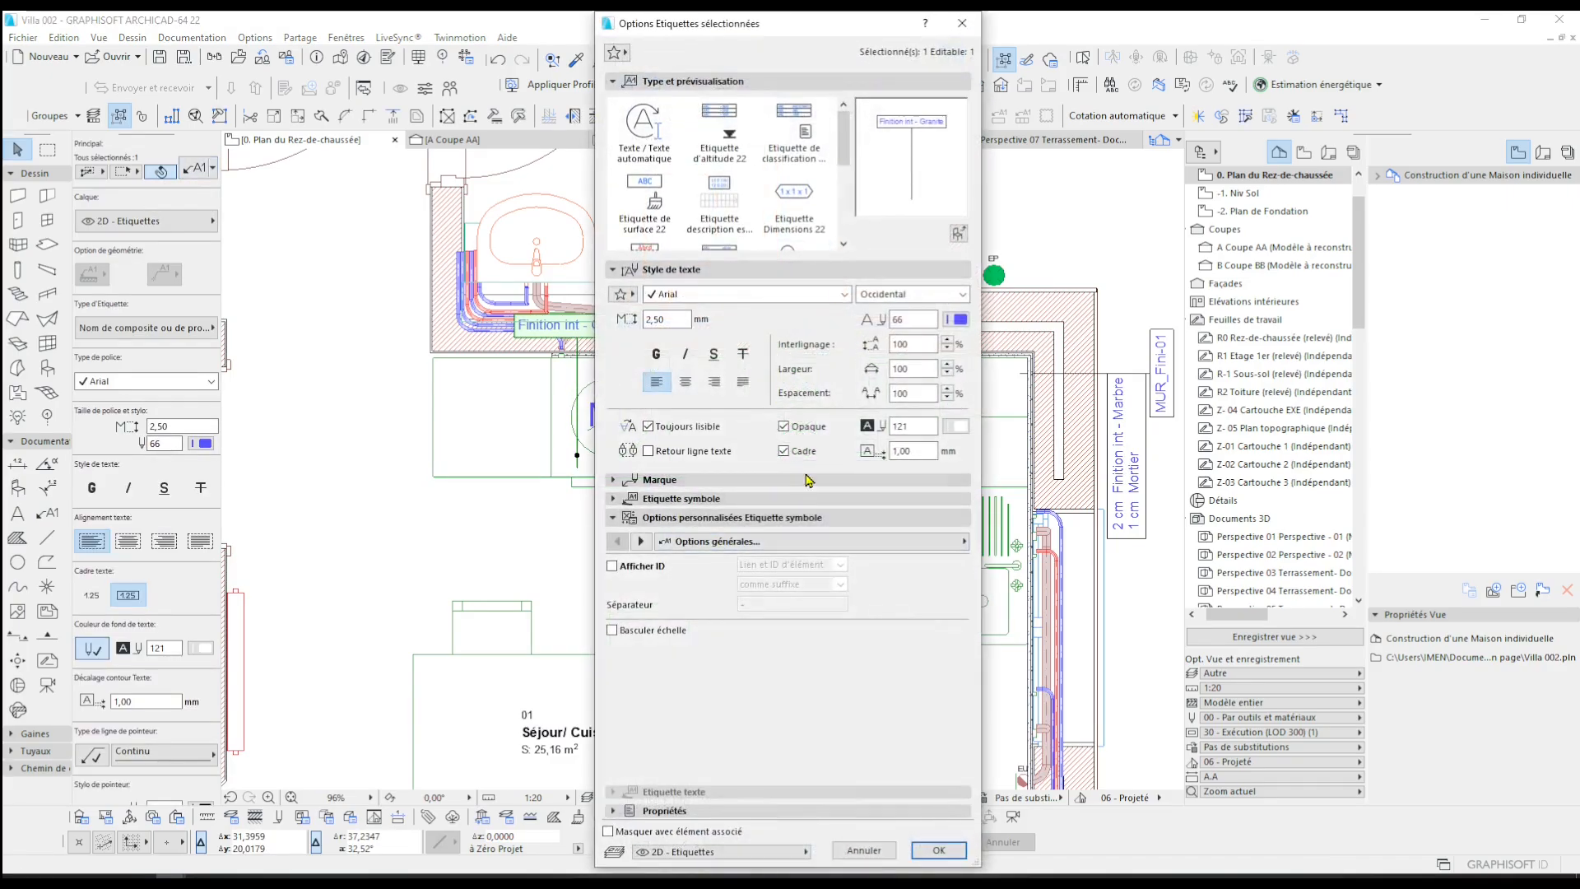
- Set the granite label's orientation to 180° and its leader line length to 20 mm in the label geometry options
left_click(742, 517)
left_click(660, 479)
left_click(662, 655)
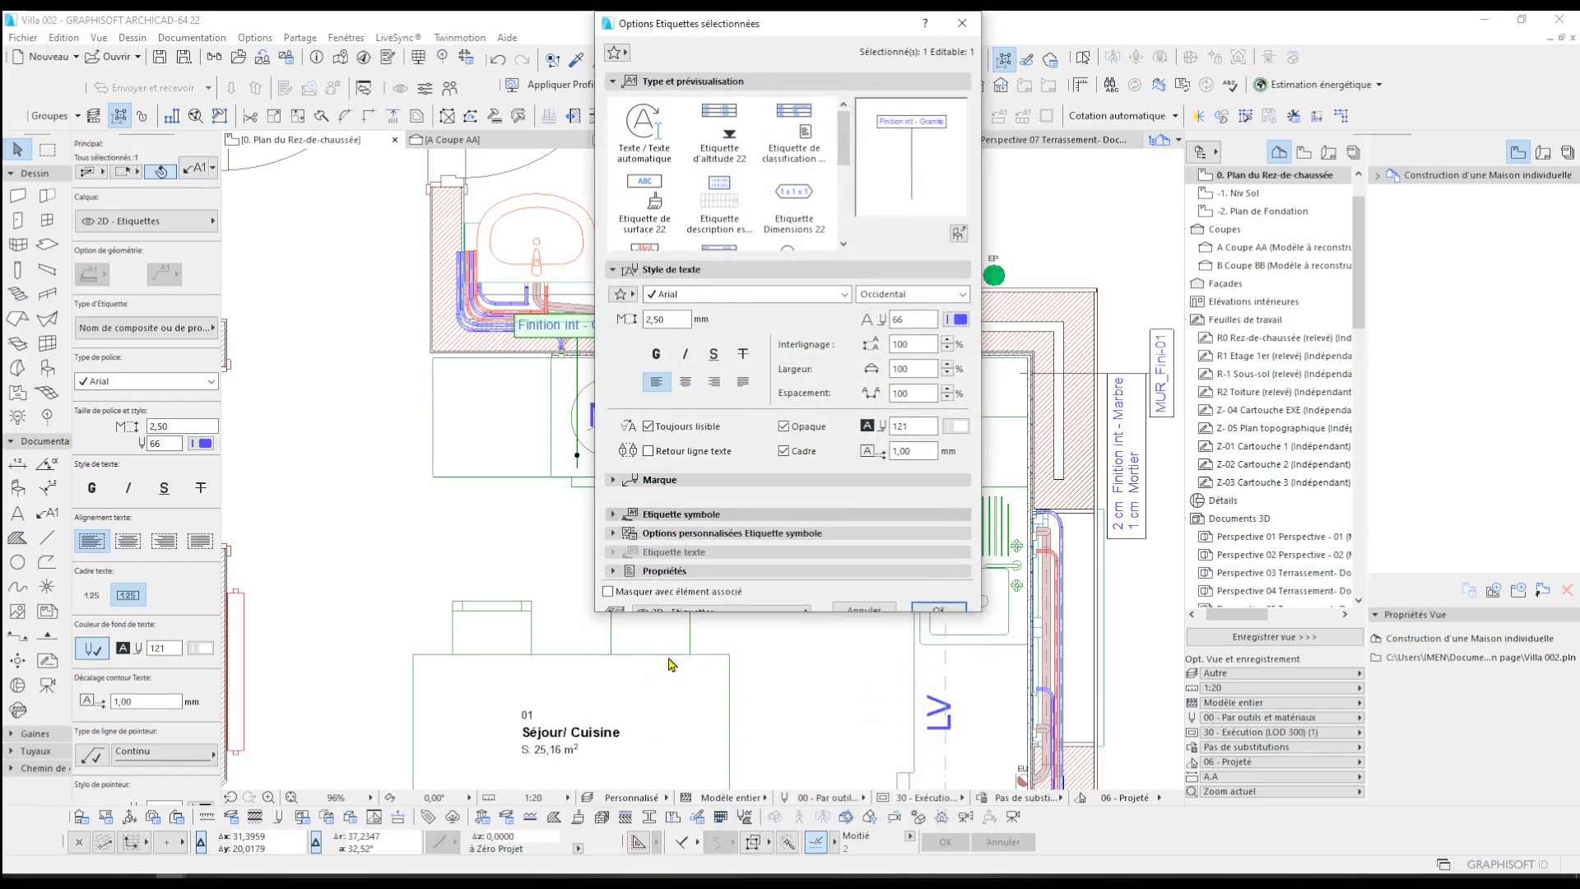
left_click(723, 615)
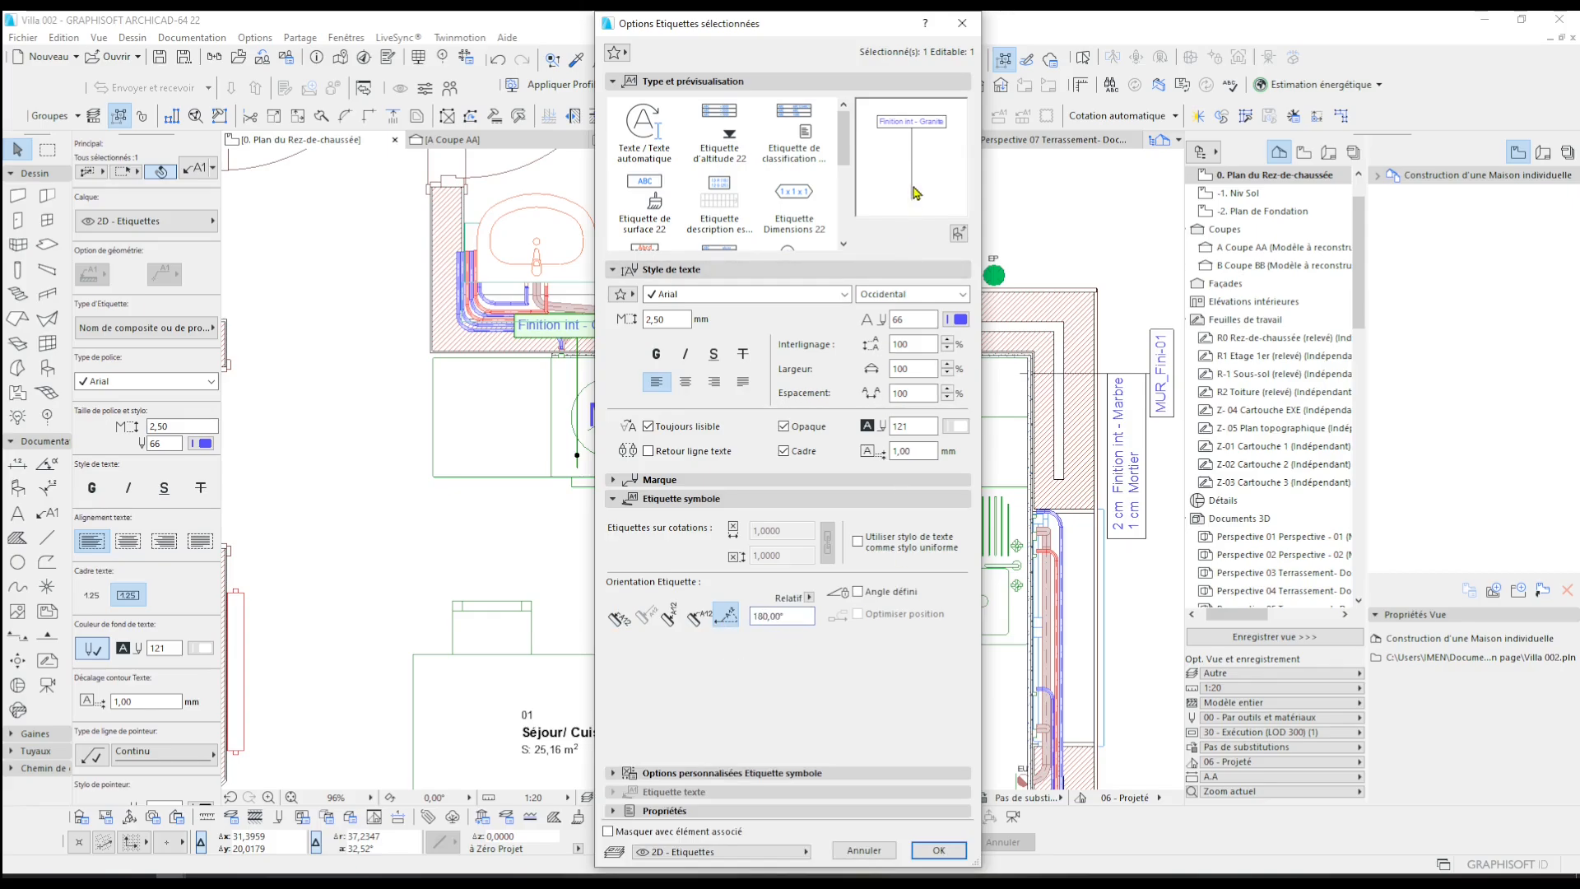
left_click(690, 774)
mouse_move(831, 25)
left_mouse_down()
mouse_move(782, 124)
mouse_move(810, 43)
left_mouse_up()
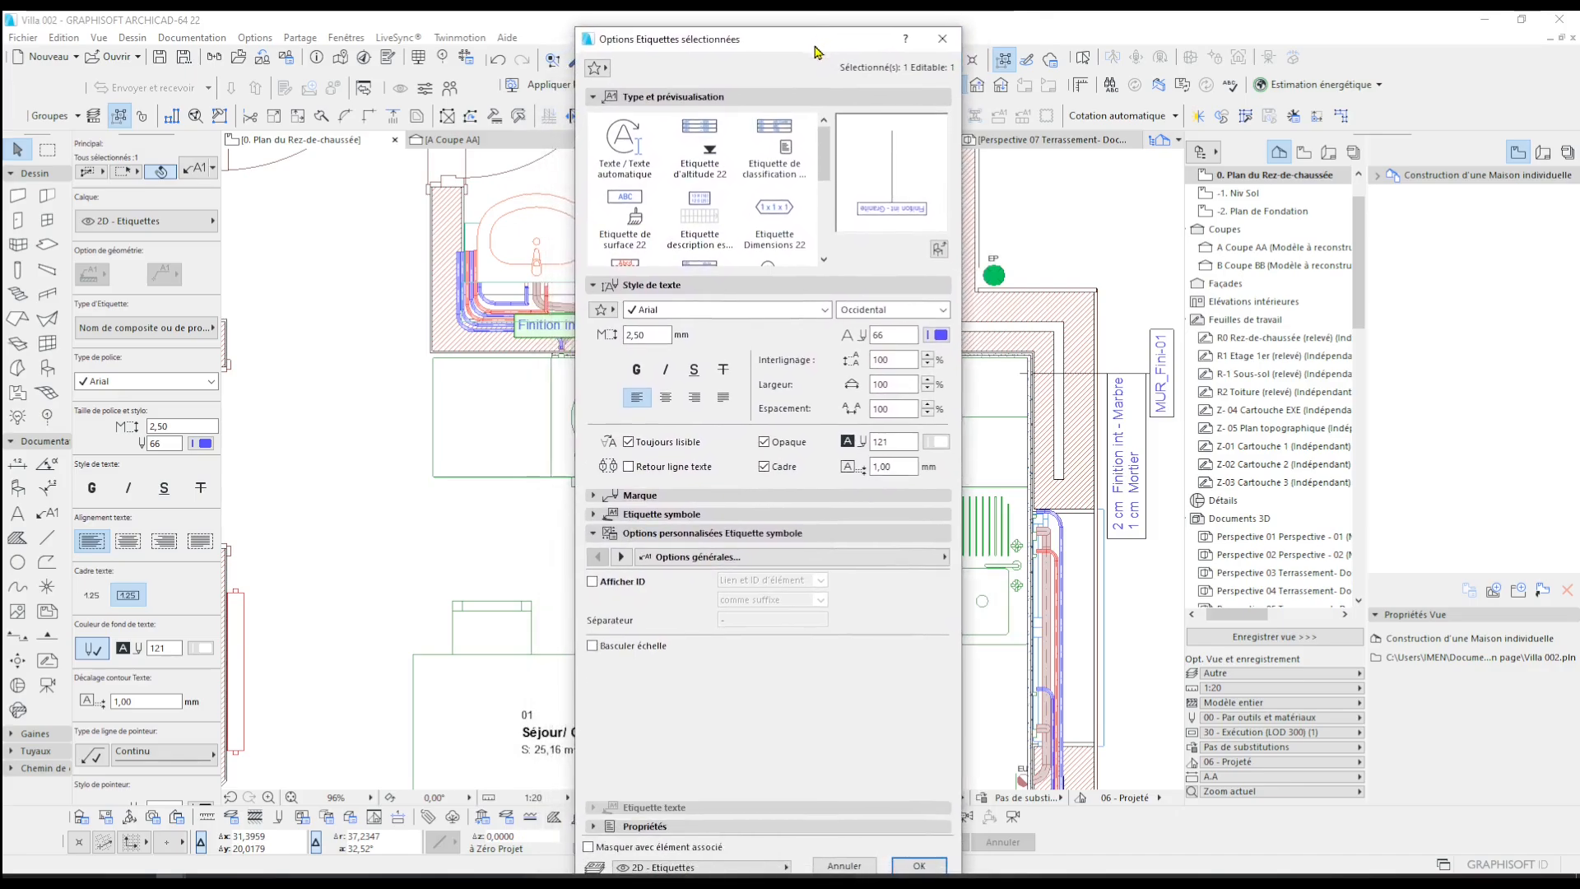
left_click(754, 565)
left_click(1013, 577)
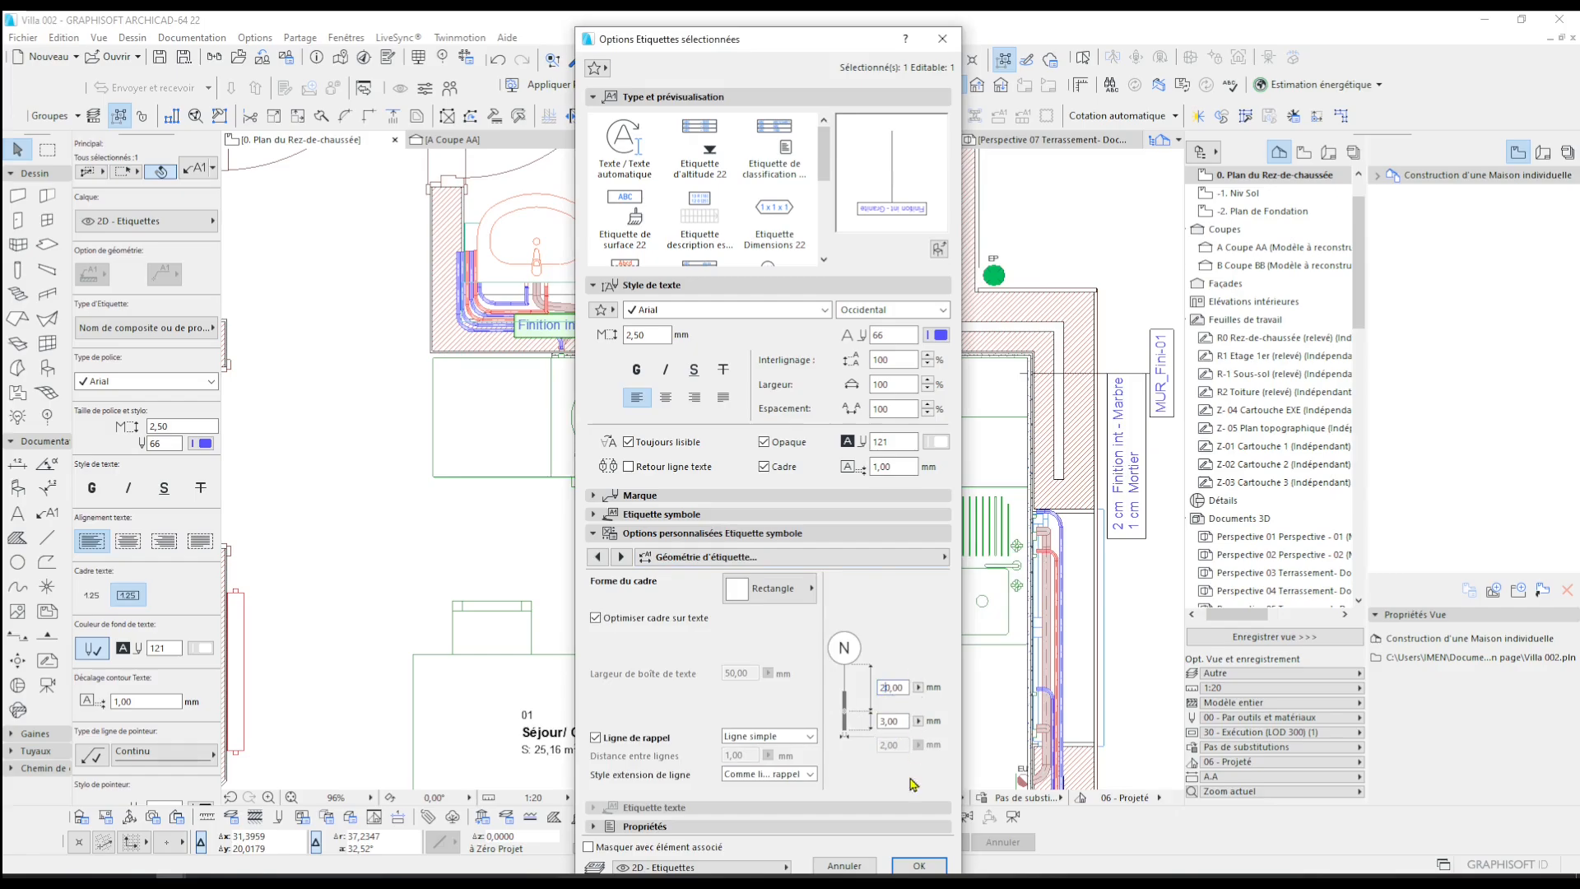
left_click(915, 860)
left_click(636, 626)
scroll(639, 623, "up", 4)
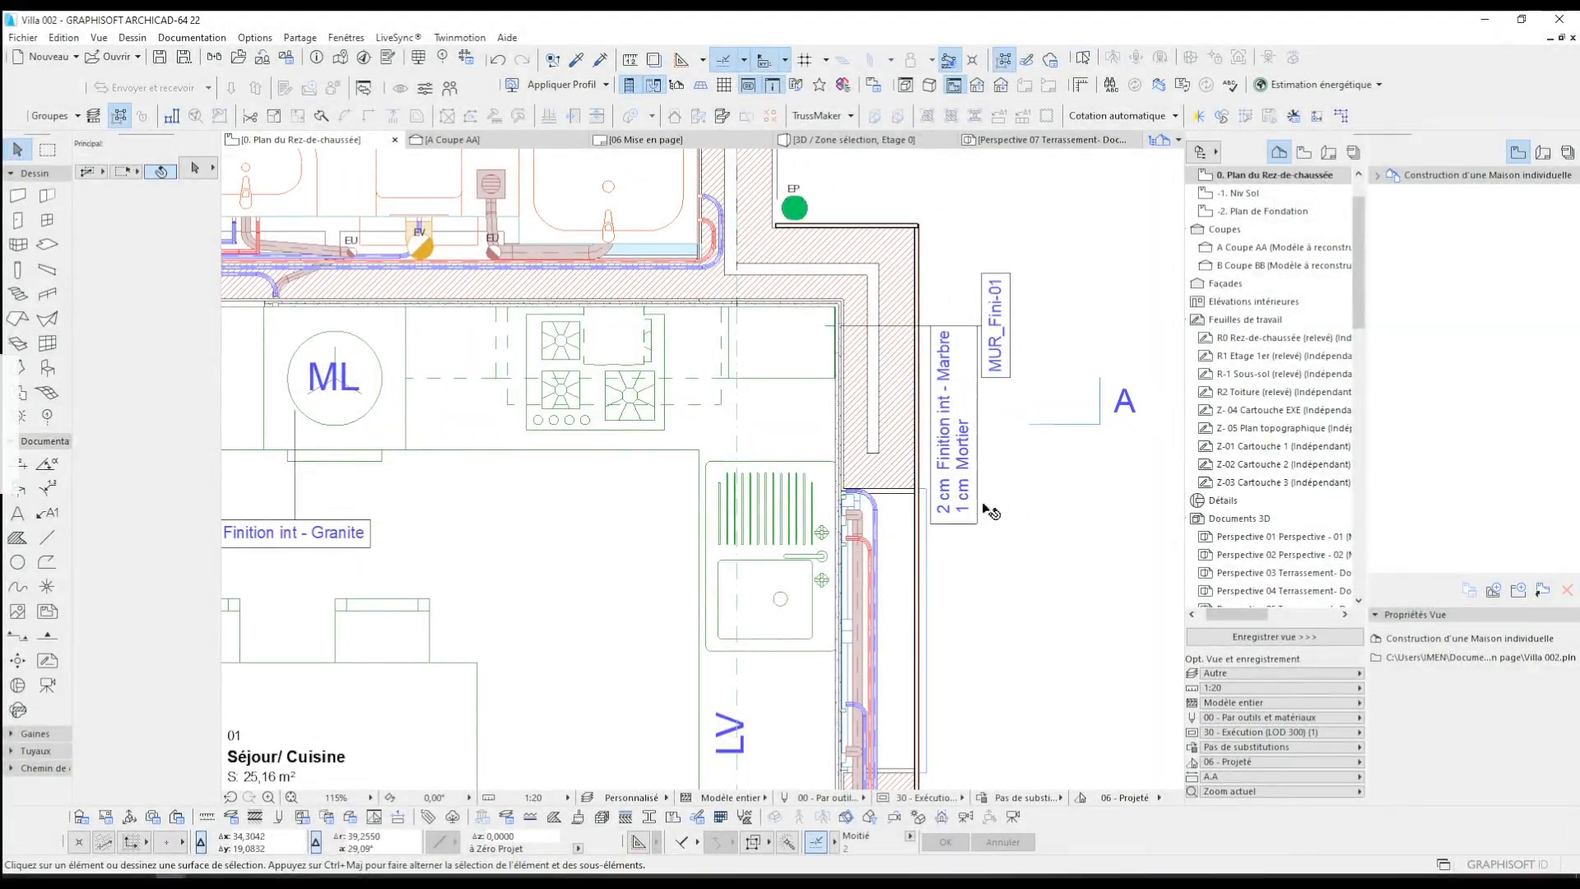
scroll(897, 385, "up", 3)
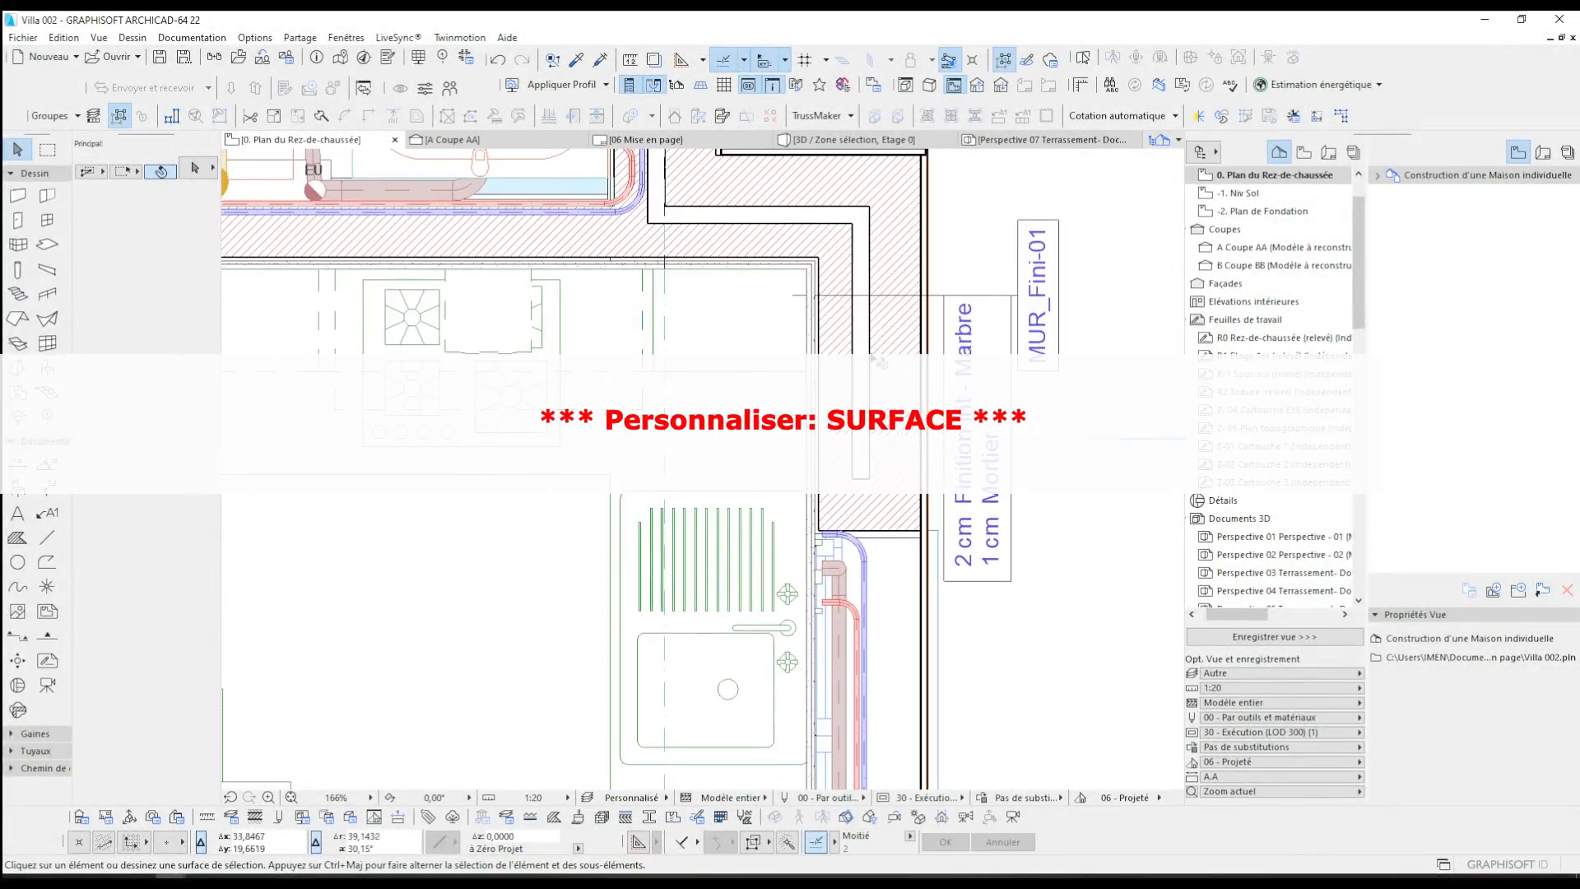
- Create a new surface named Finition - carreaux faience Blanc by duplicating Peinture - Blanc brillant
scroll(906, 480, "down", 3)
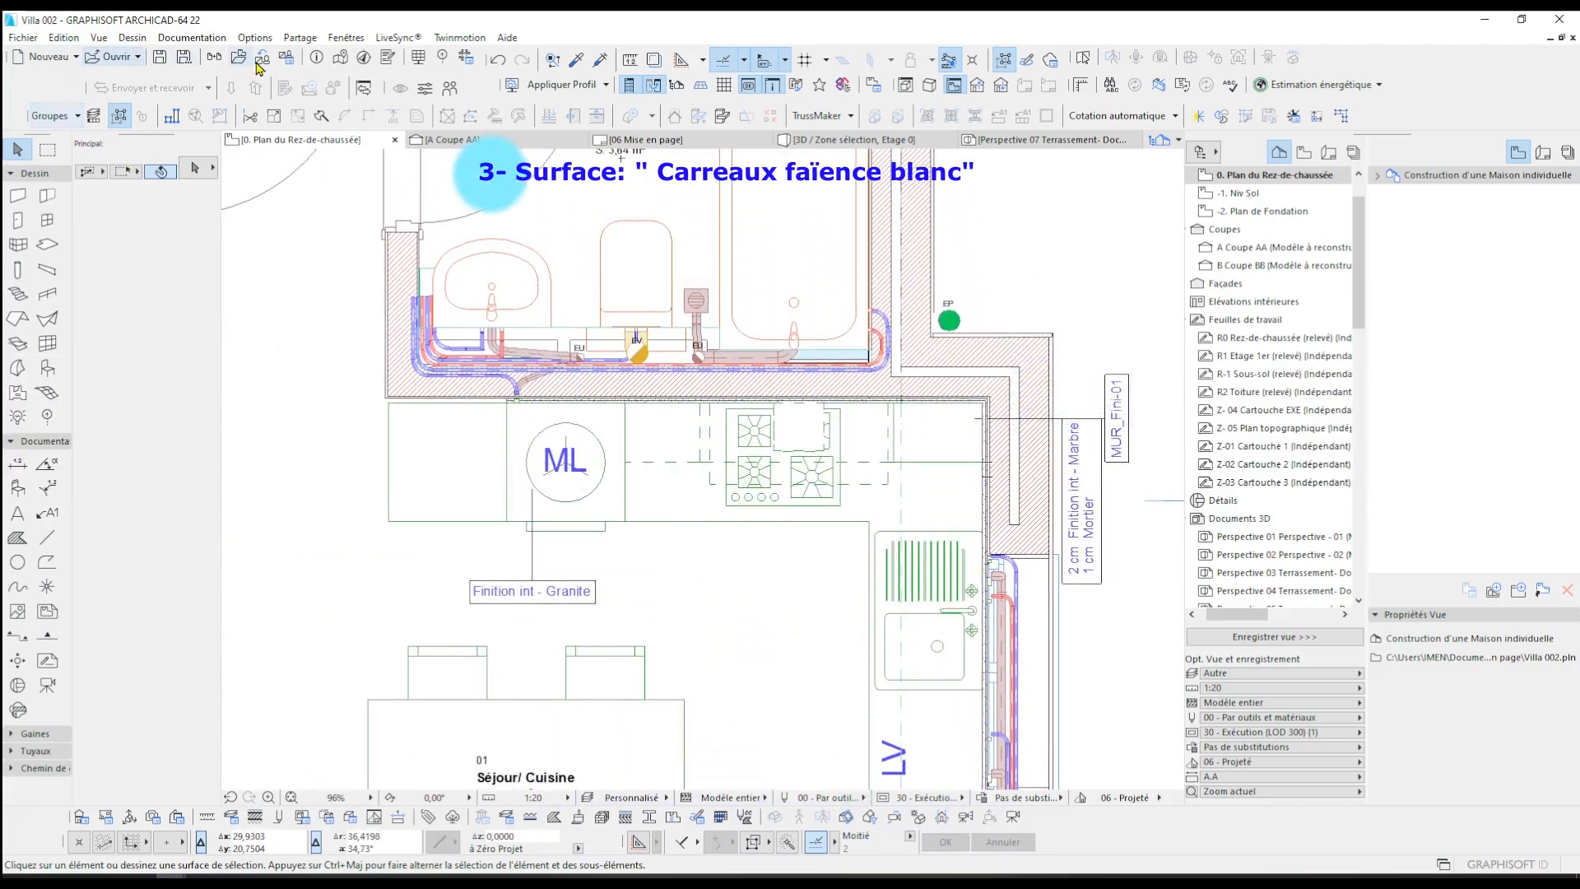
left_click(255, 37)
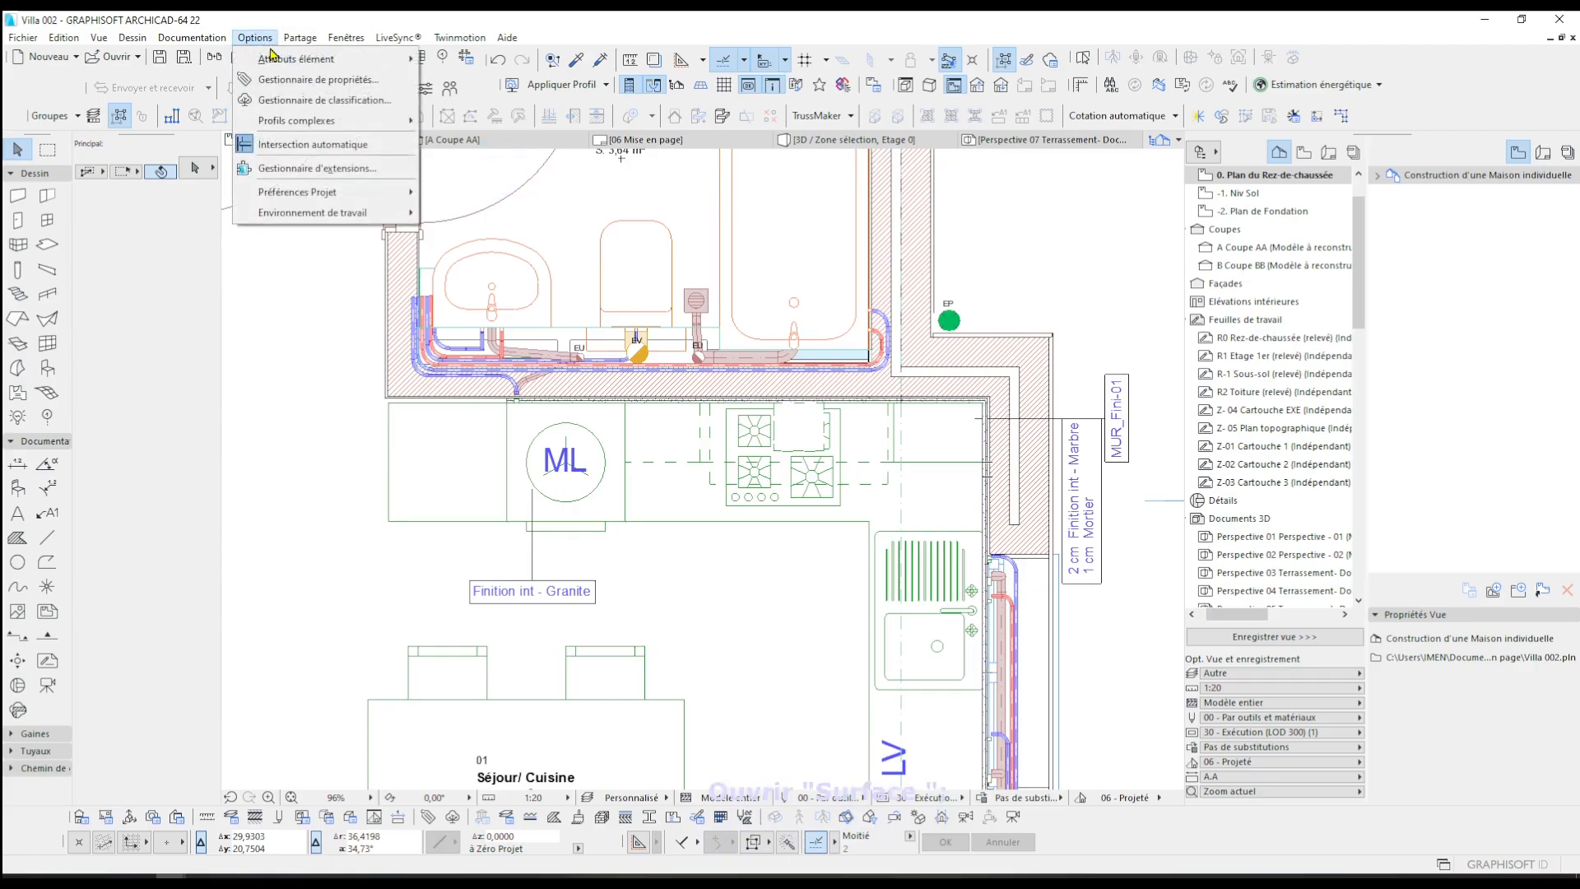
mouse_move(276, 60)
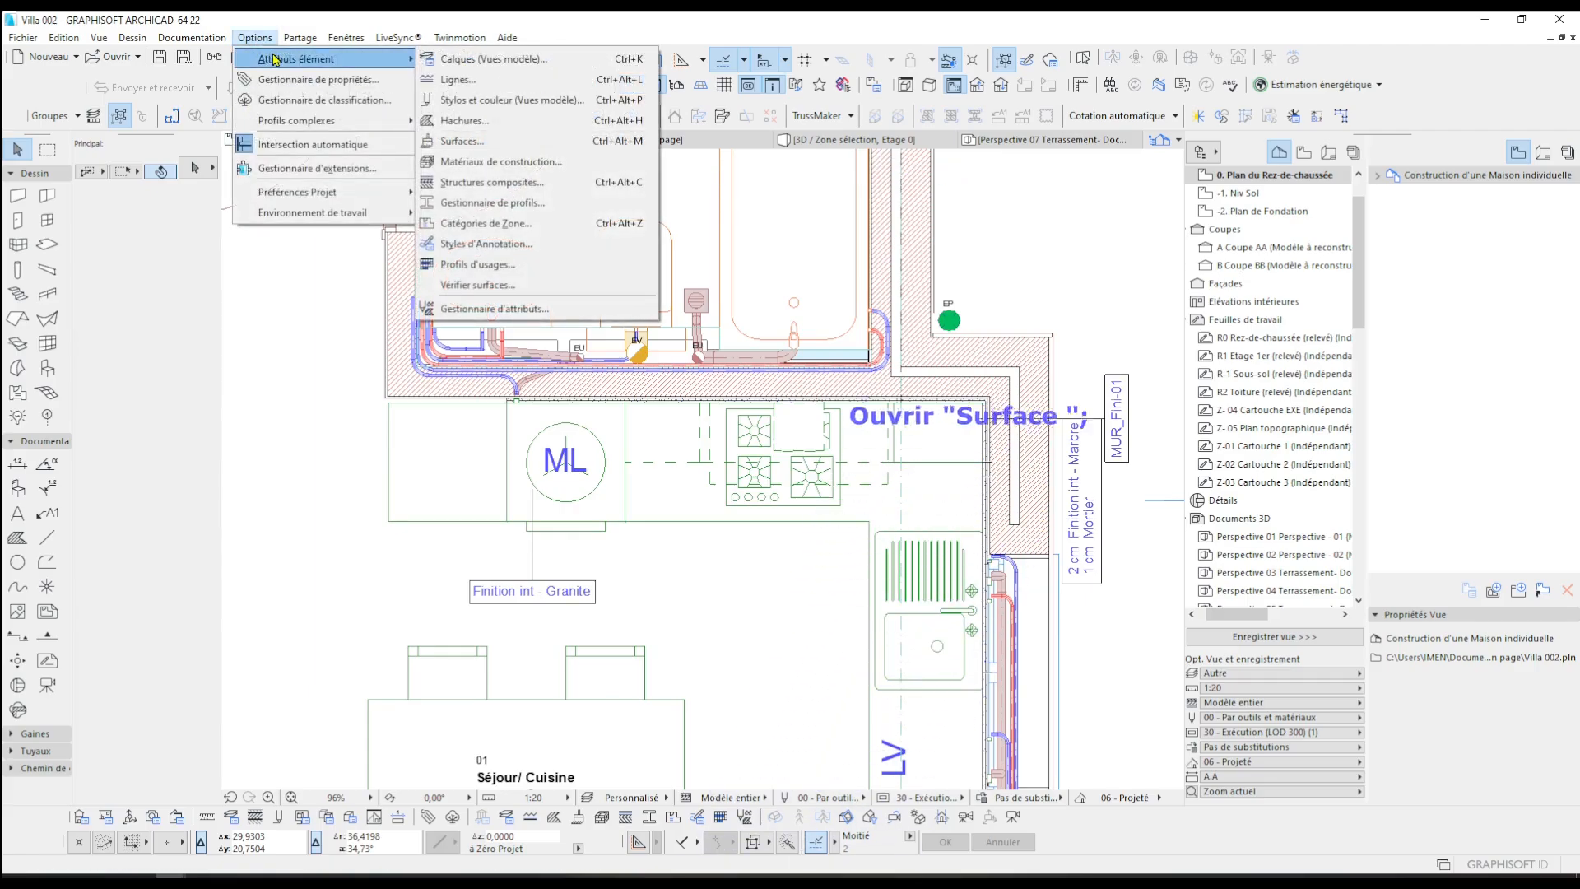
left_click(520, 142)
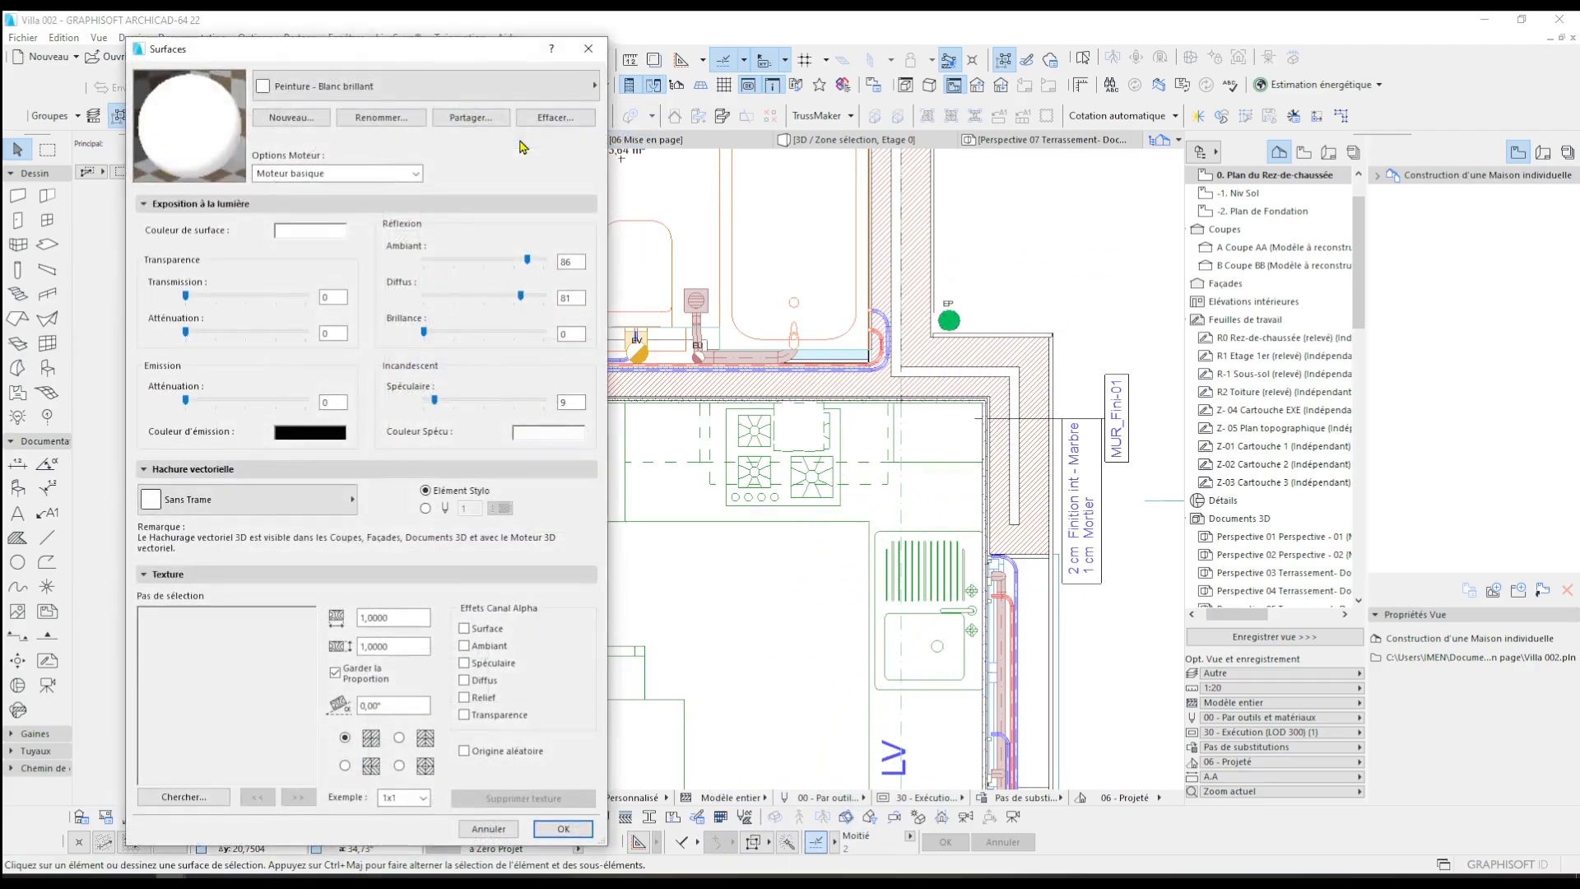
left_click_drag(467, 49, 853, 162)
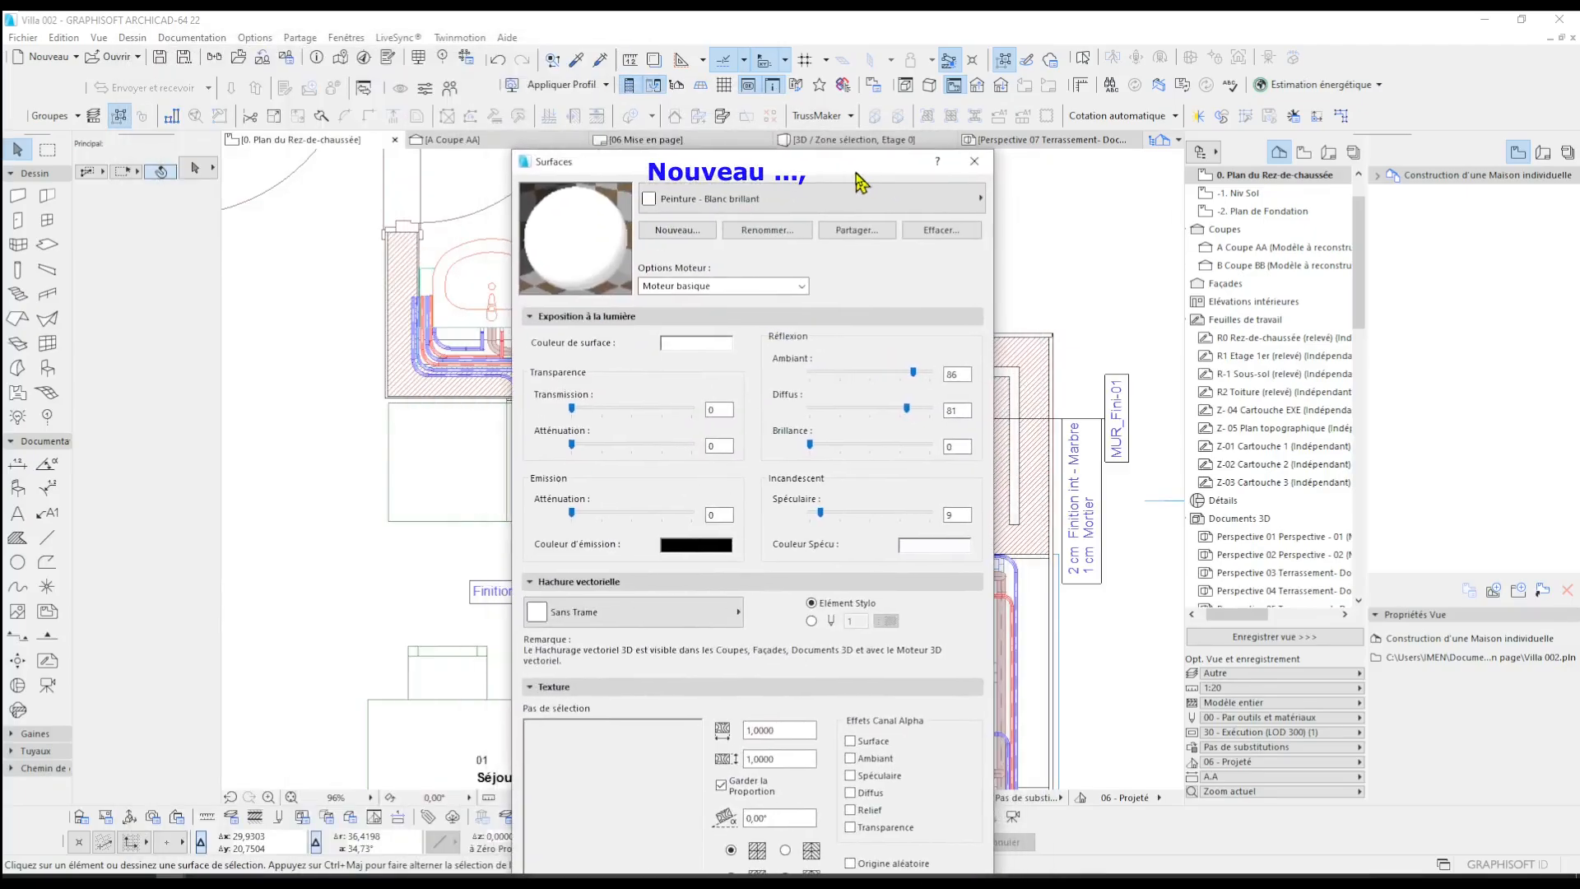
left_click(674, 234)
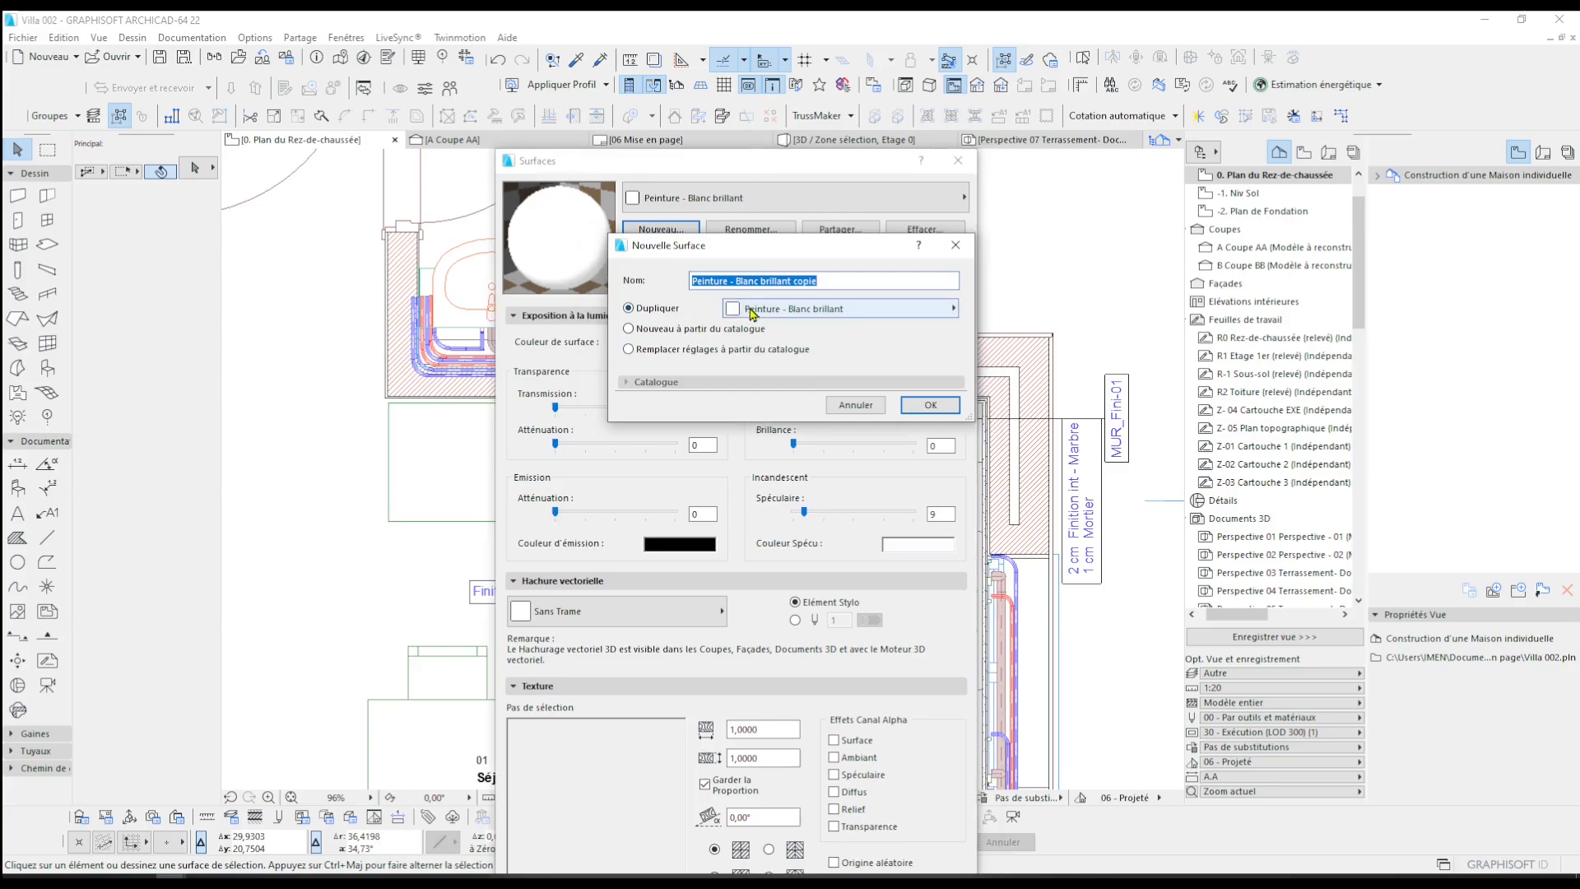
left_click(778, 281)
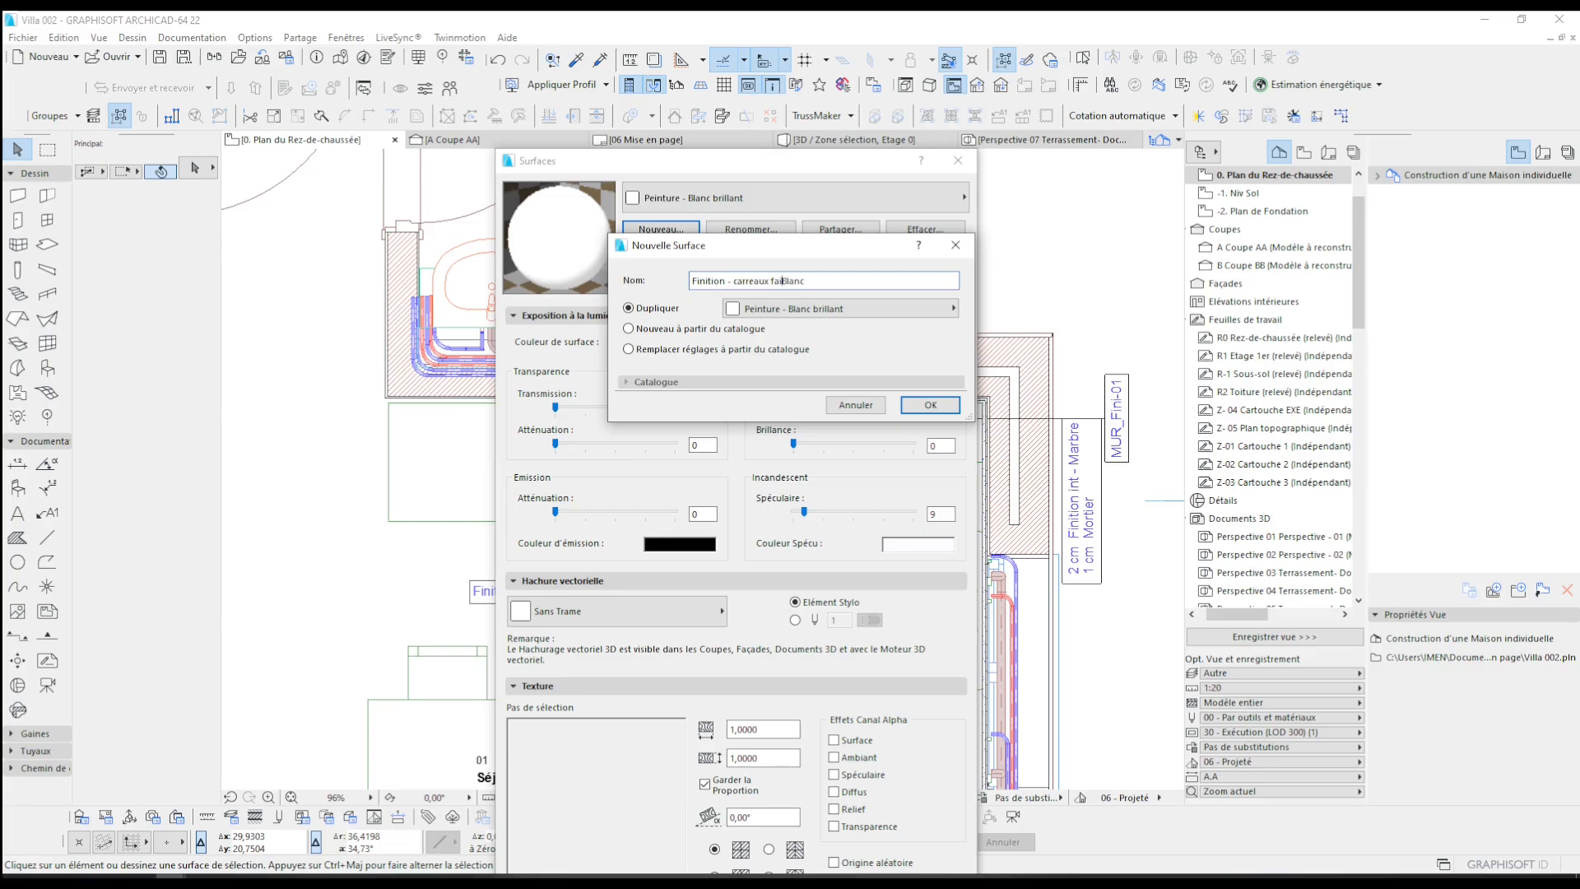
left_click(930, 404)
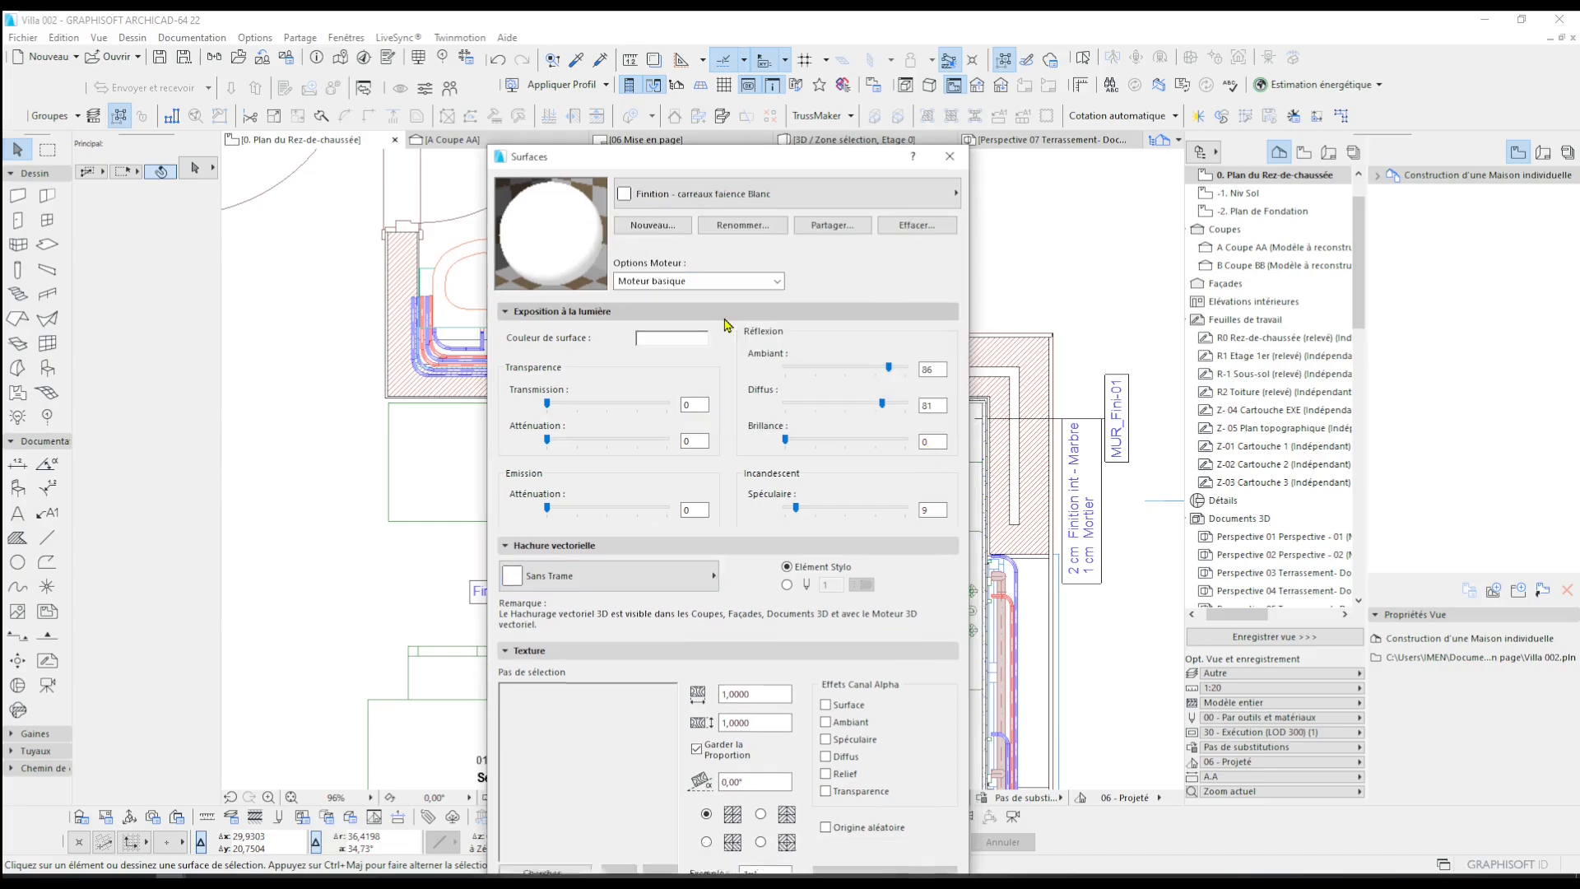
- Add the carreaux de marbre image to the library, apply image1.png as the tile surface's texture without locked proportions, and enable its Relief effect
left_click(723, 315)
left_click(544, 658)
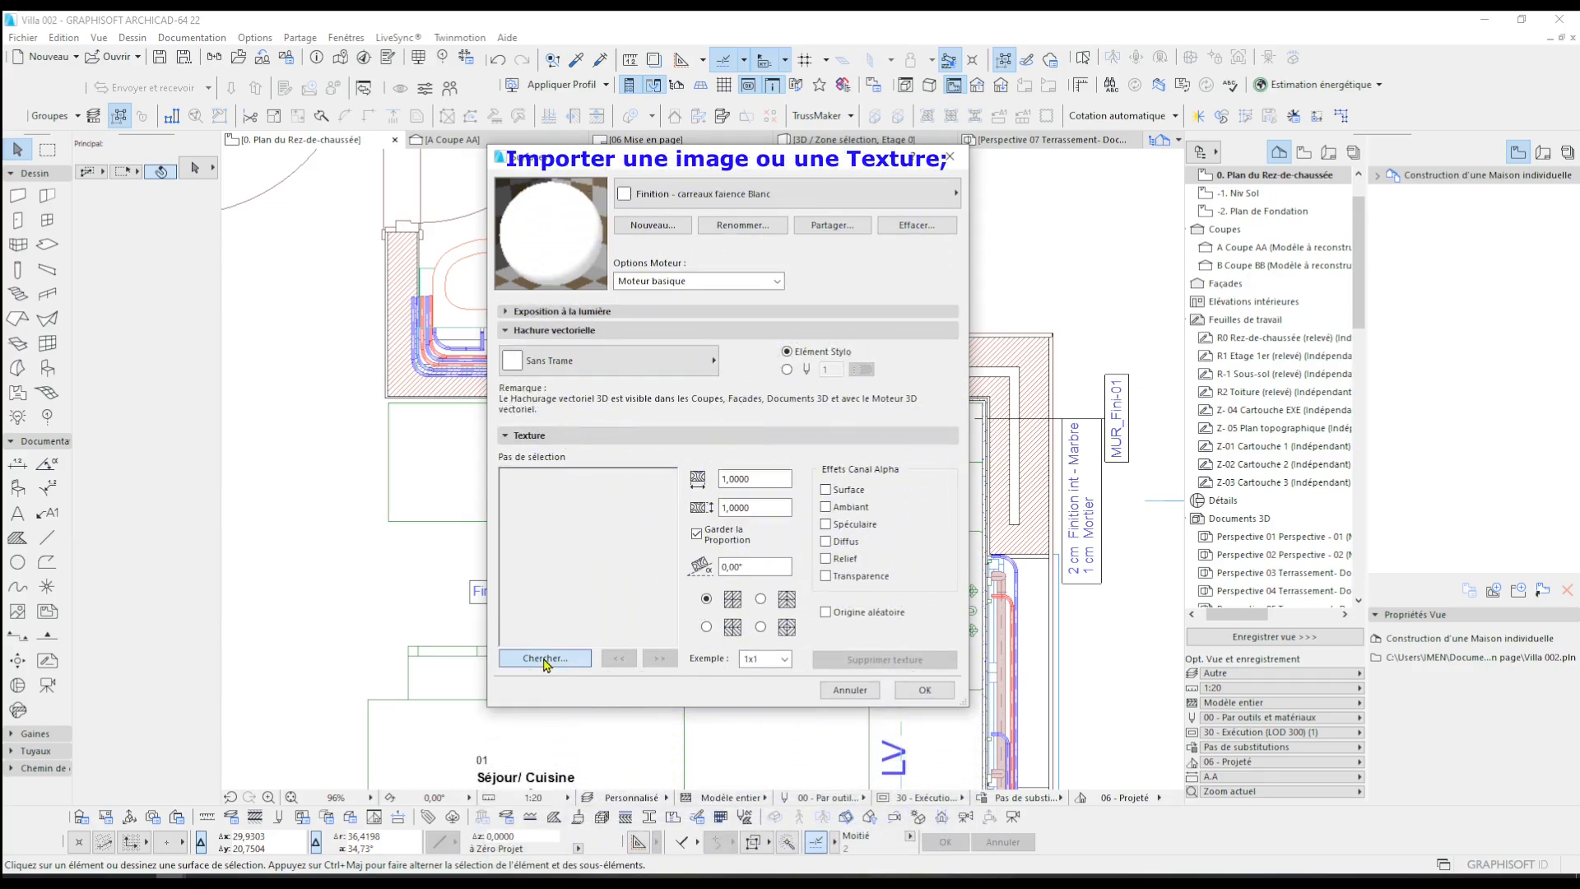
left_click(705, 248)
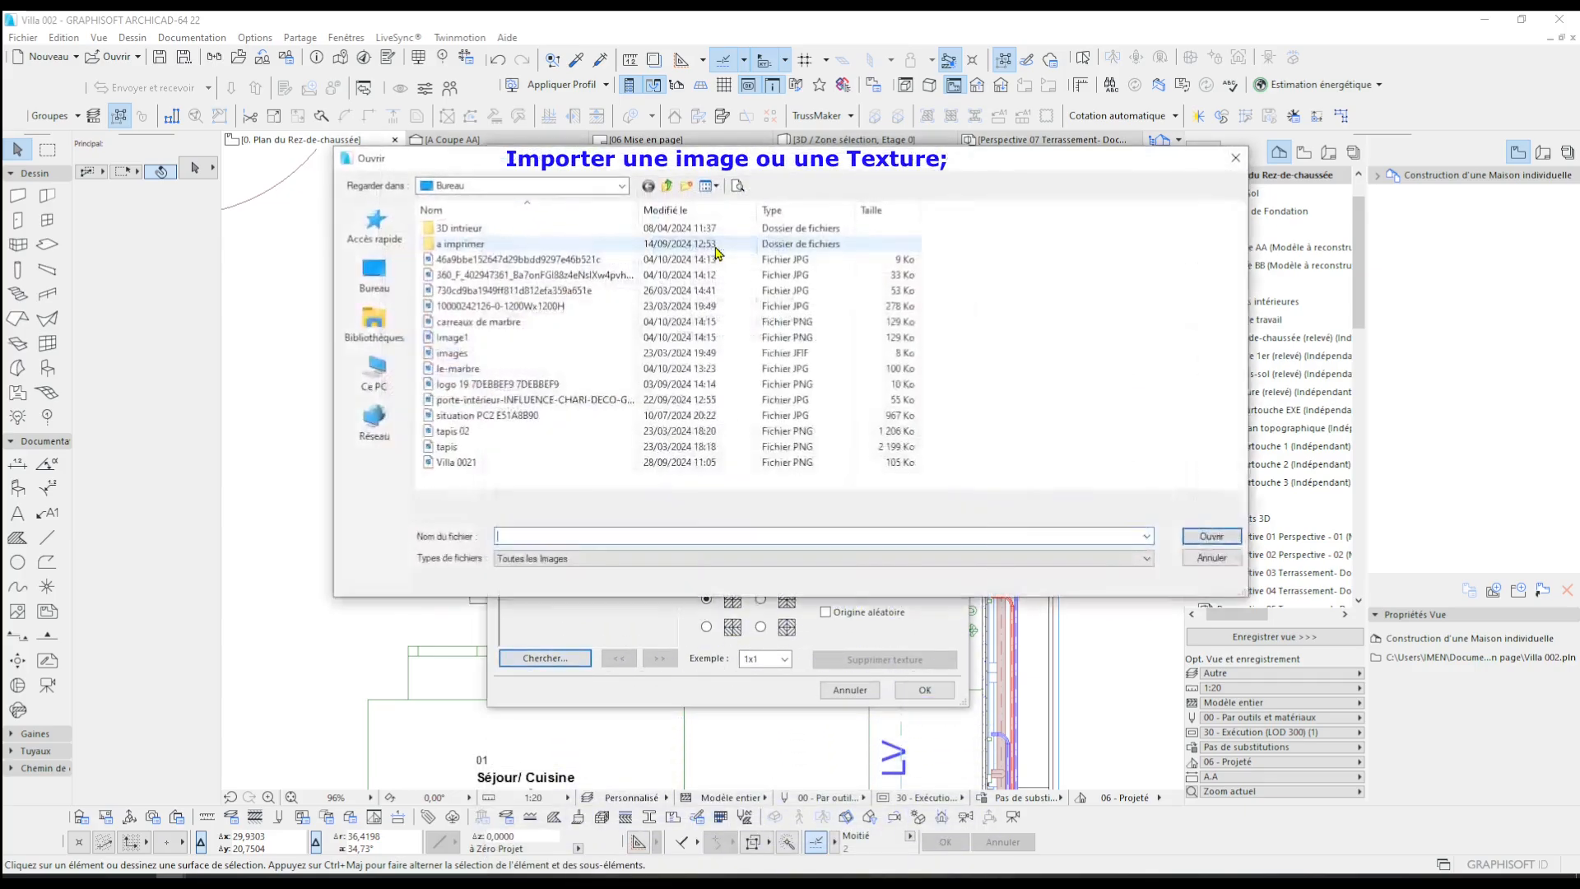
left_click(535, 322)
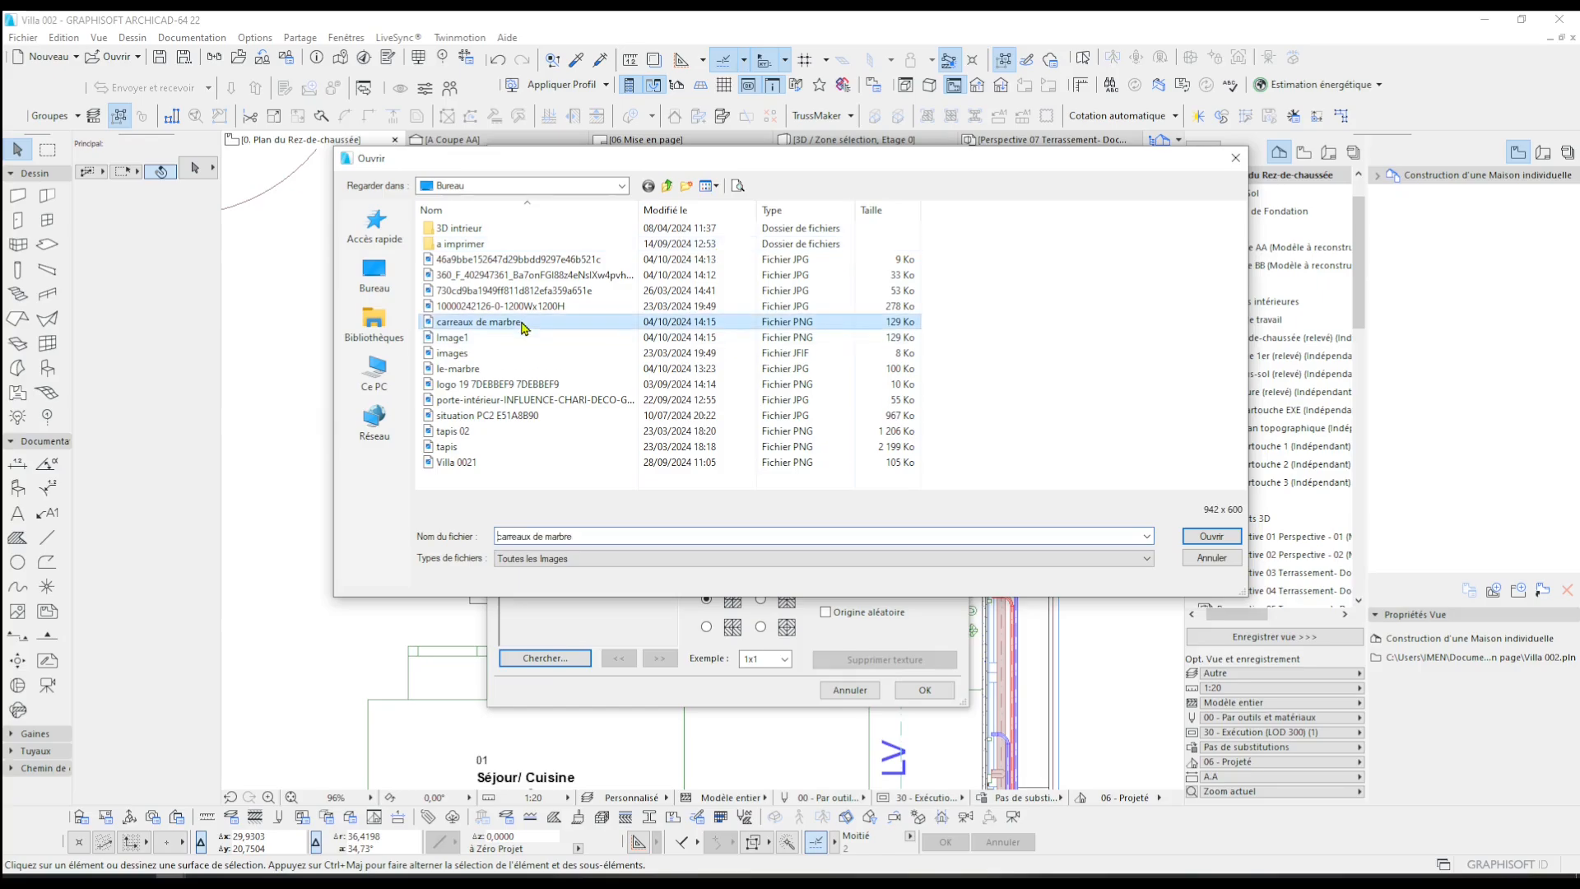
left_click(1212, 536)
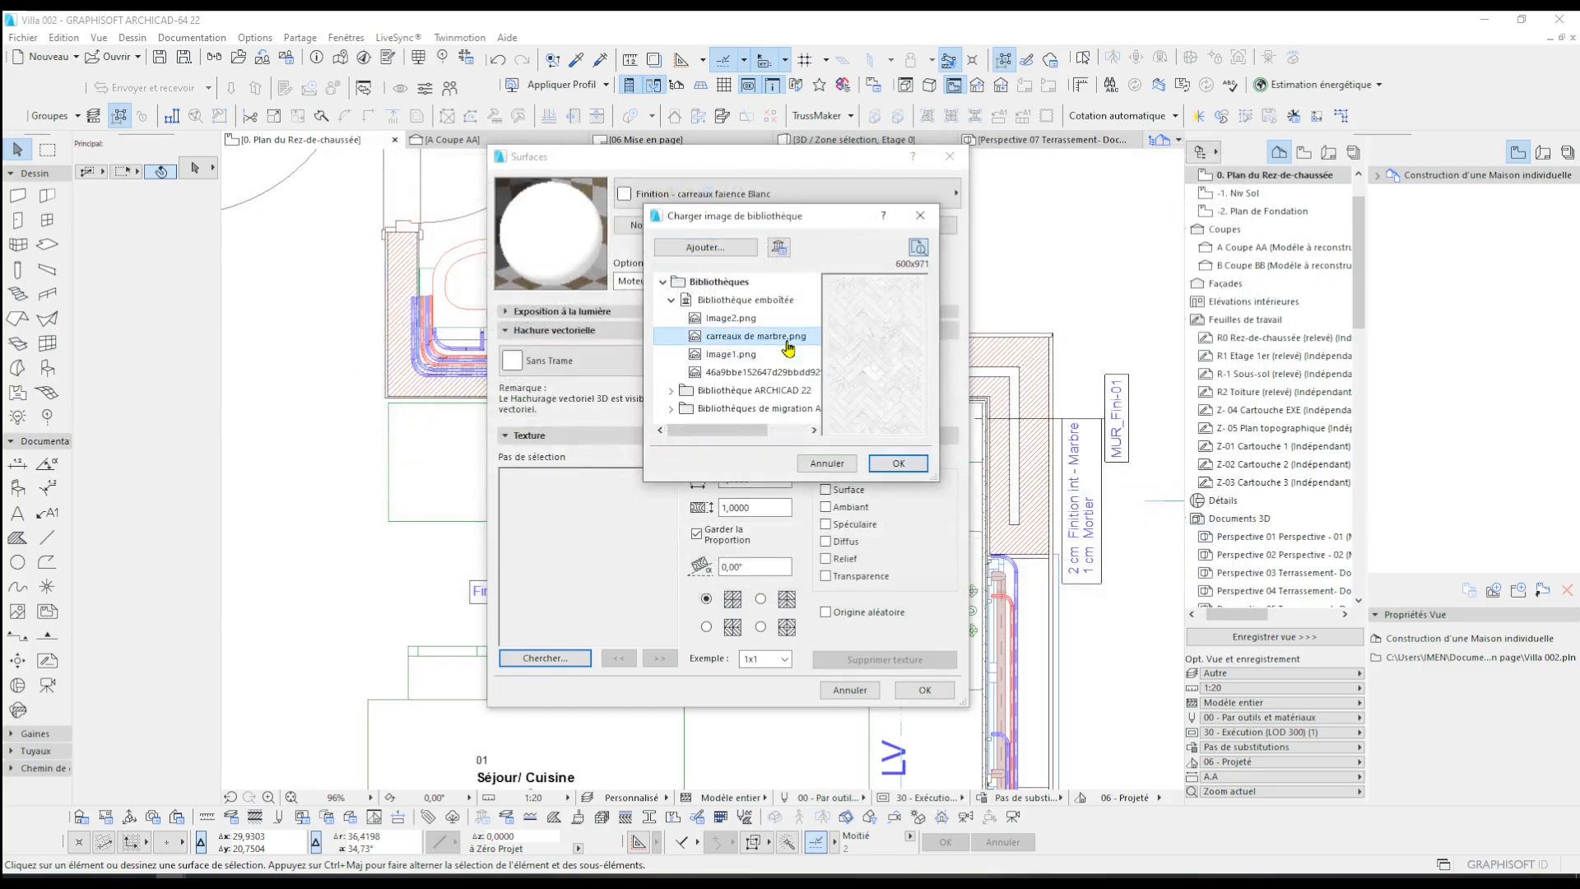
left_click(765, 356)
left_click(902, 466)
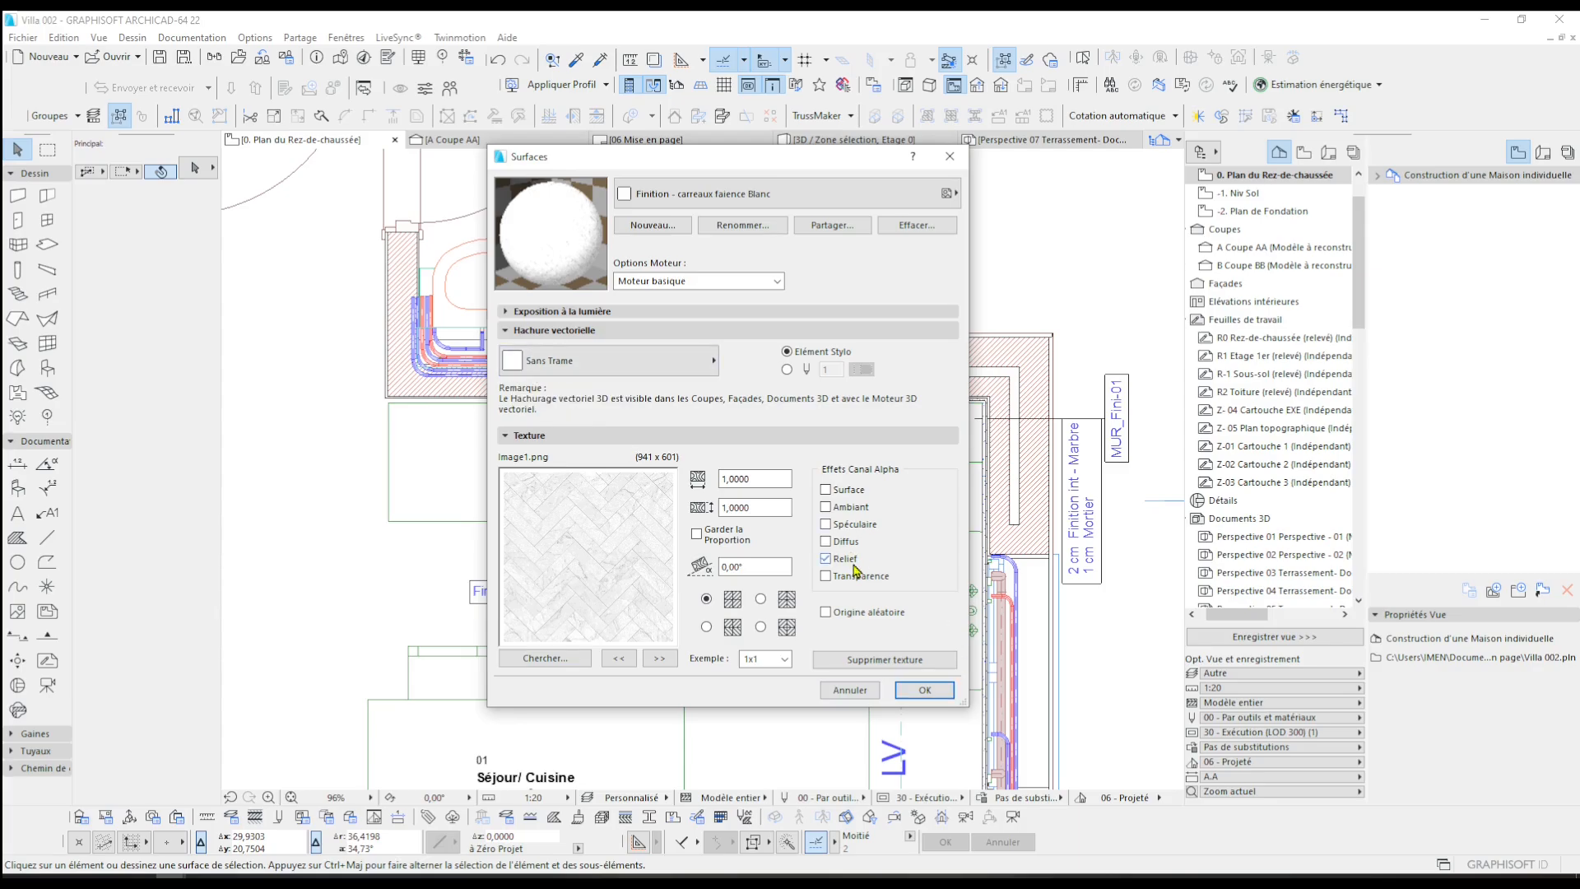
left_click(925, 691)
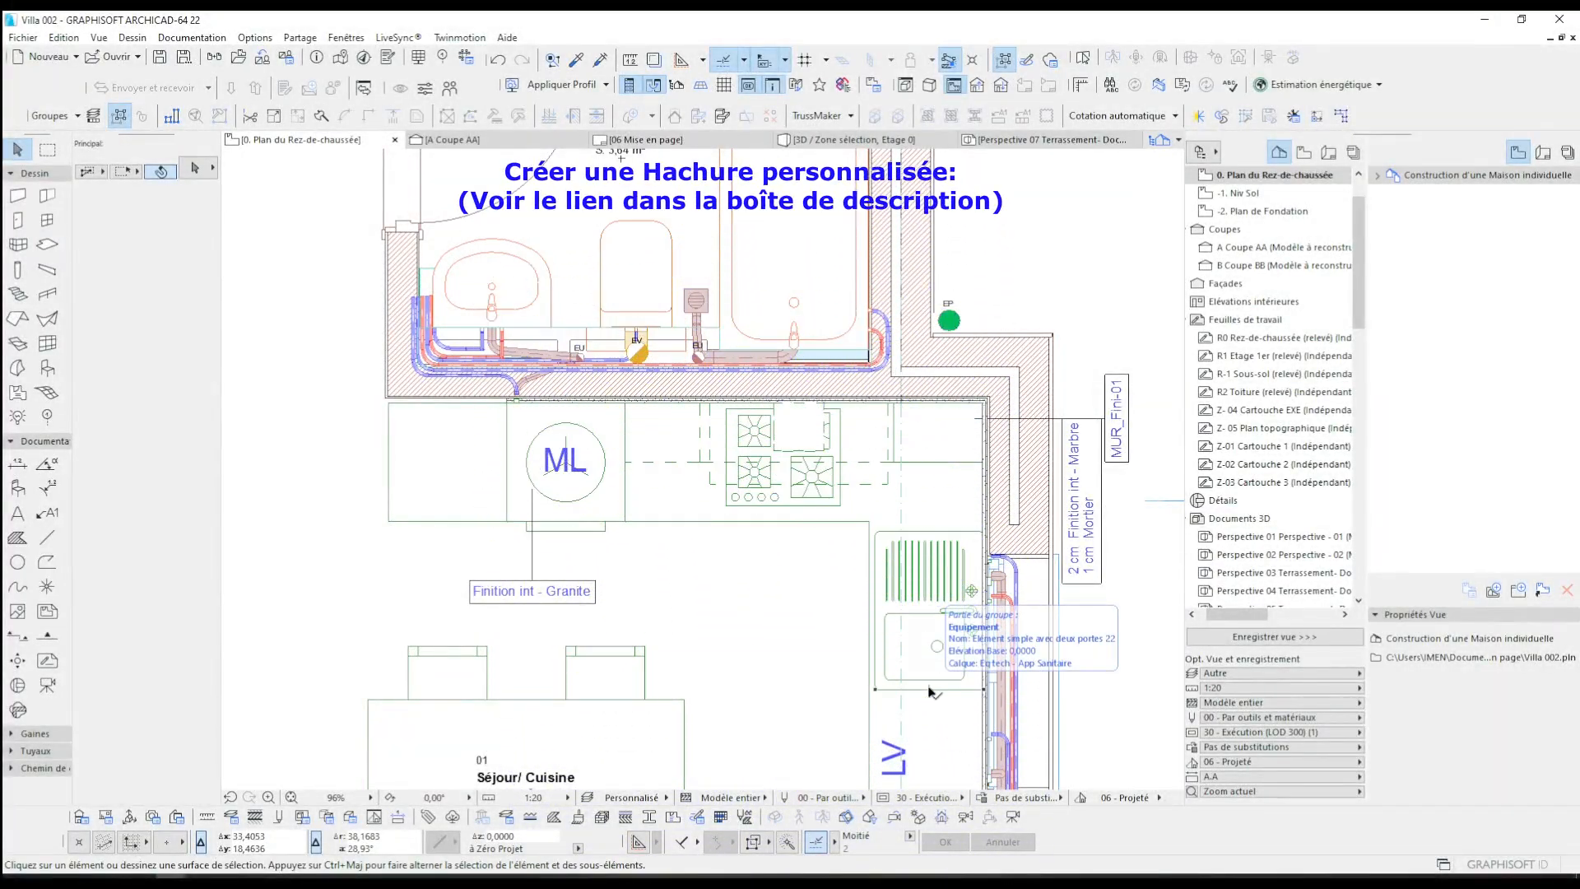
- Draw a rectangular tile with lines in an empty area of the plan and copy it repeatedly into a herringbone pattern
left_click(933, 693)
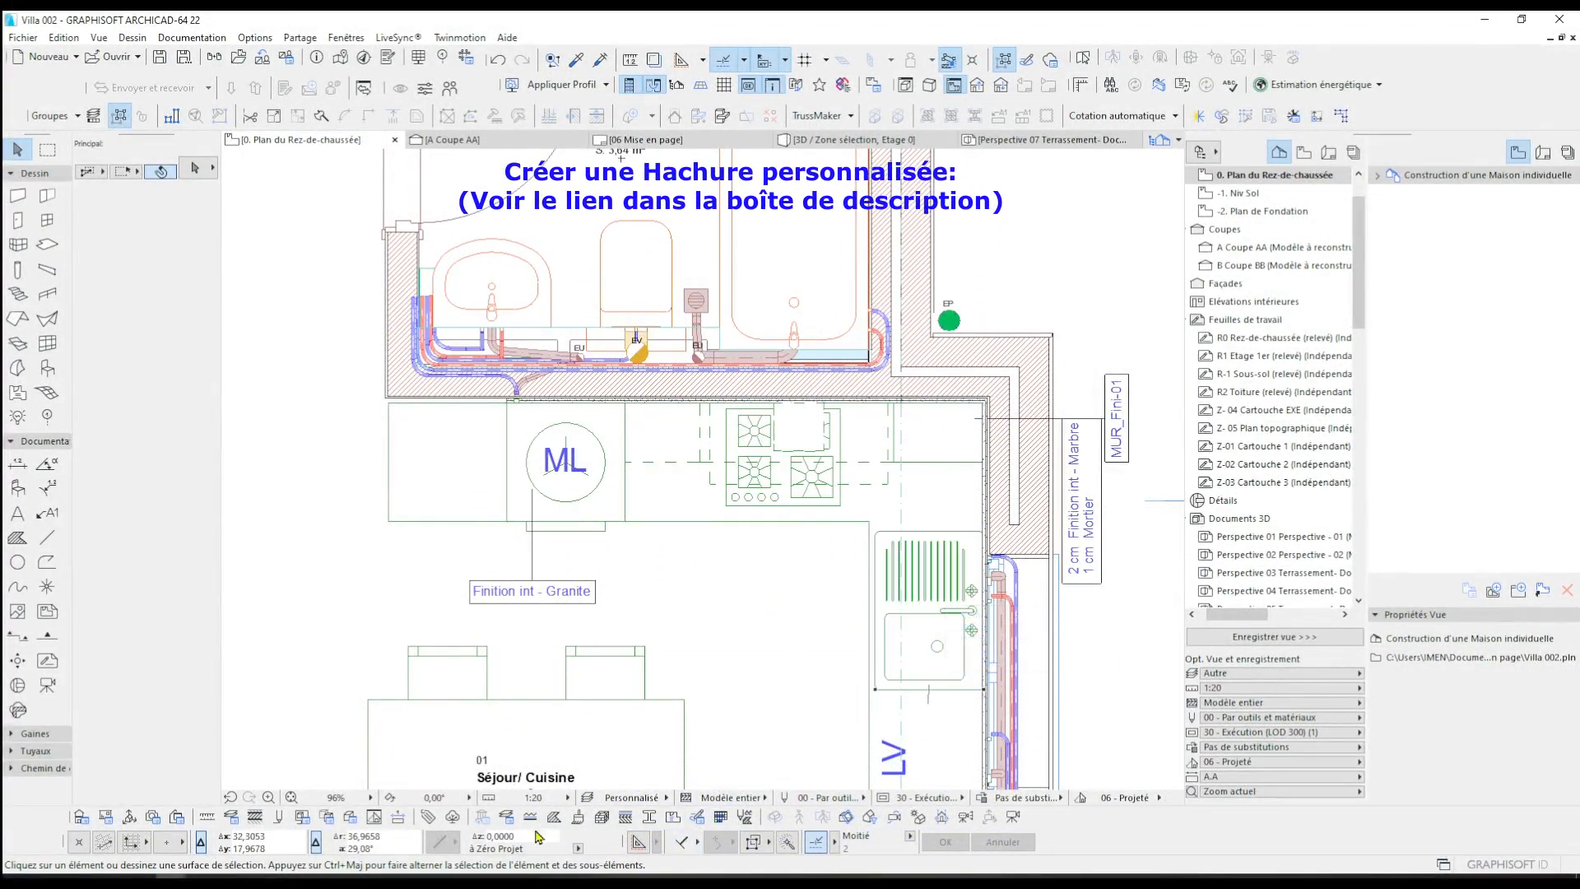
left_click(651, 420)
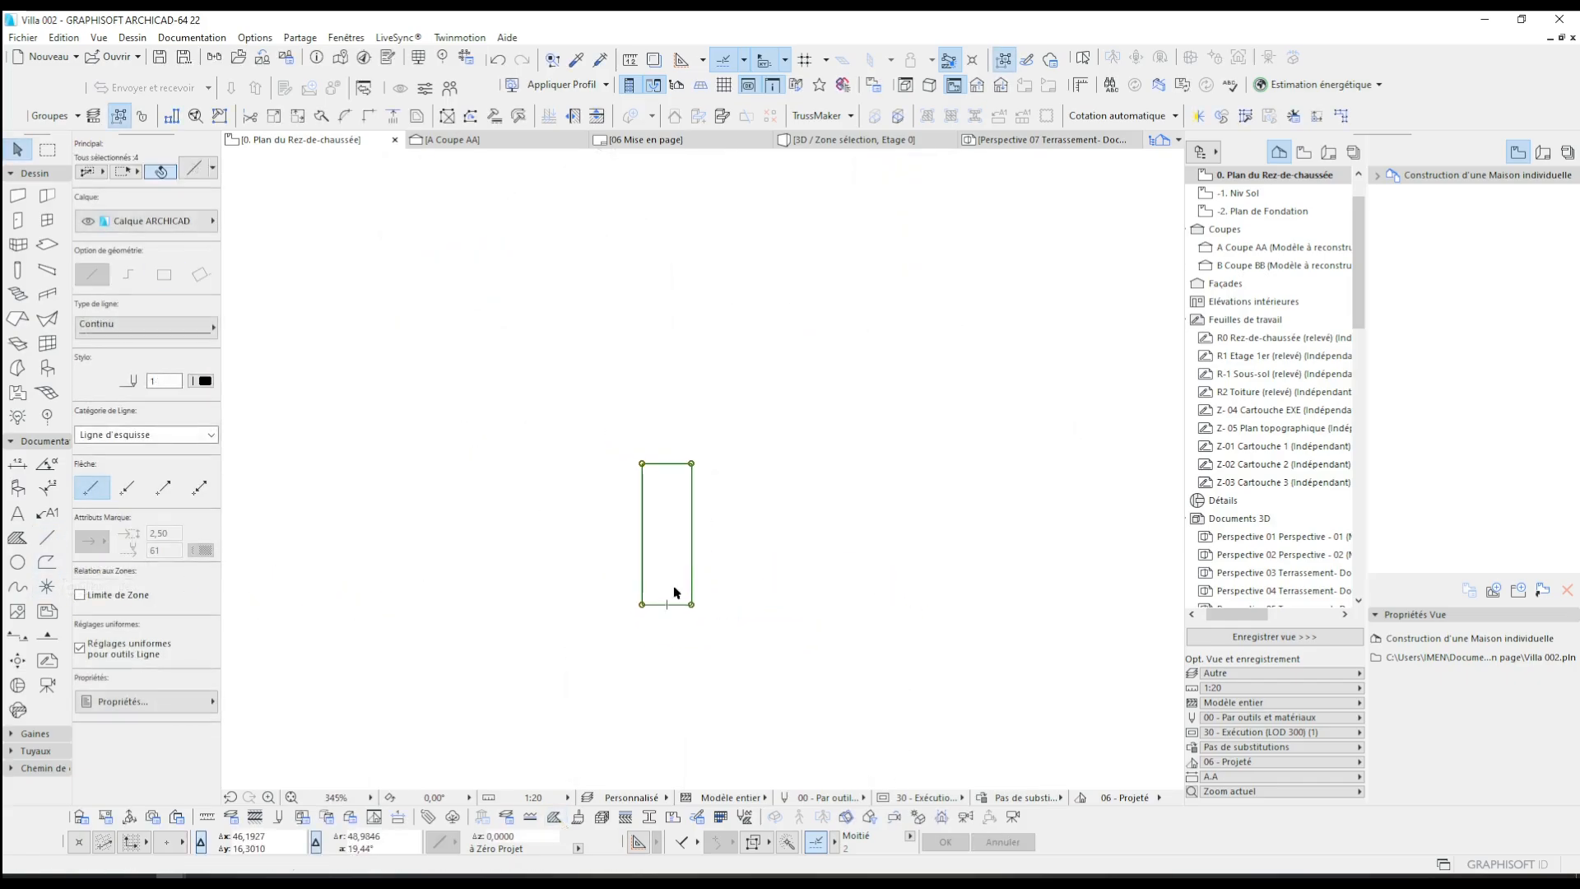
key("ctrl+shift+d")
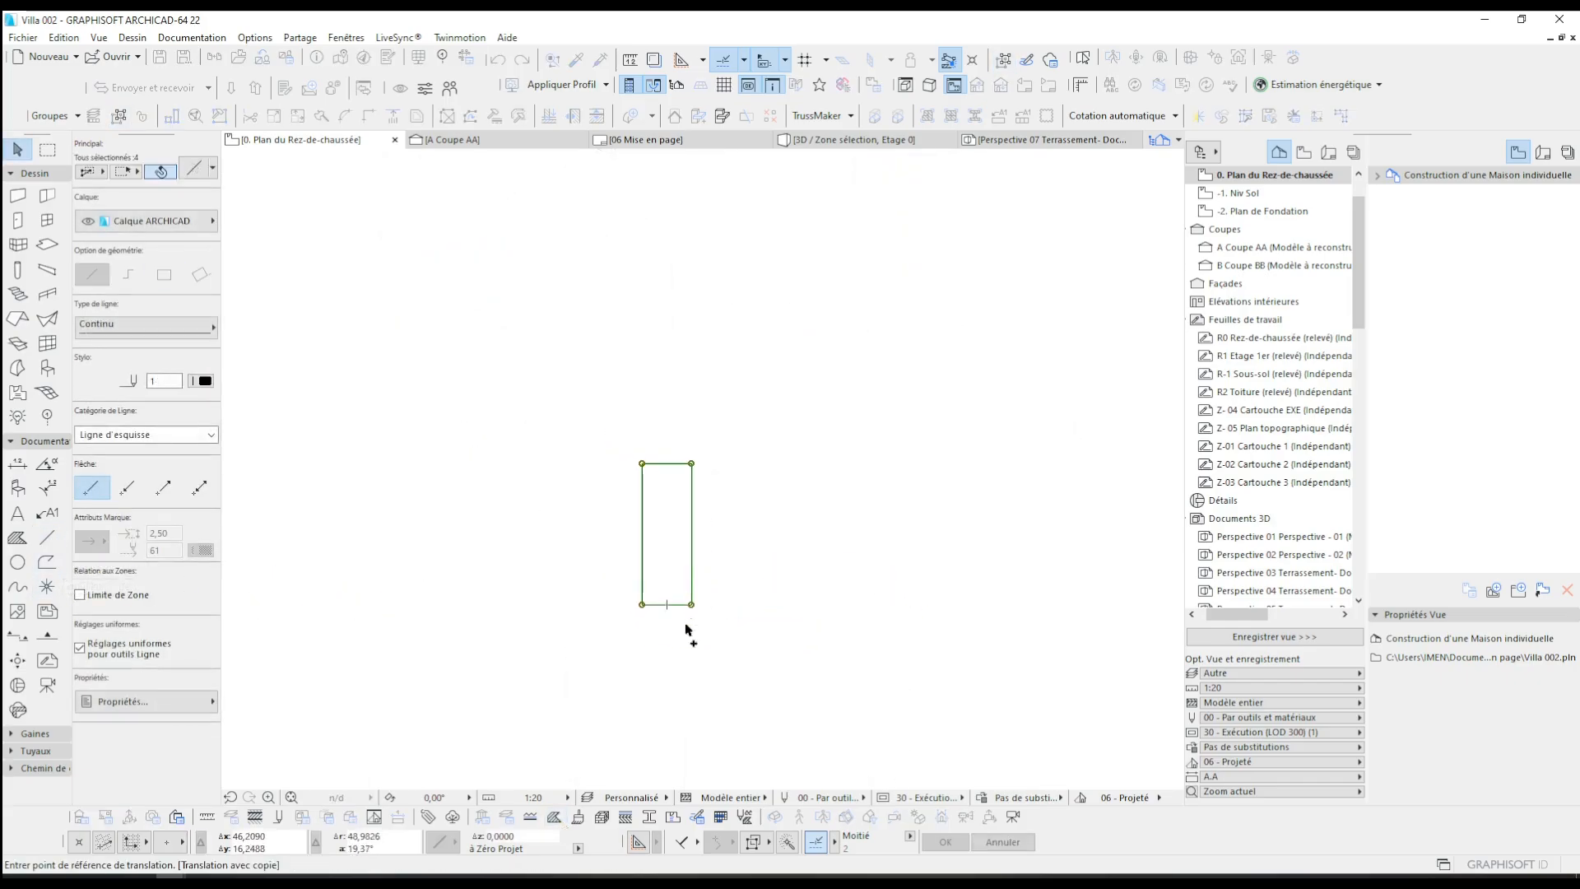
left_click(693, 605)
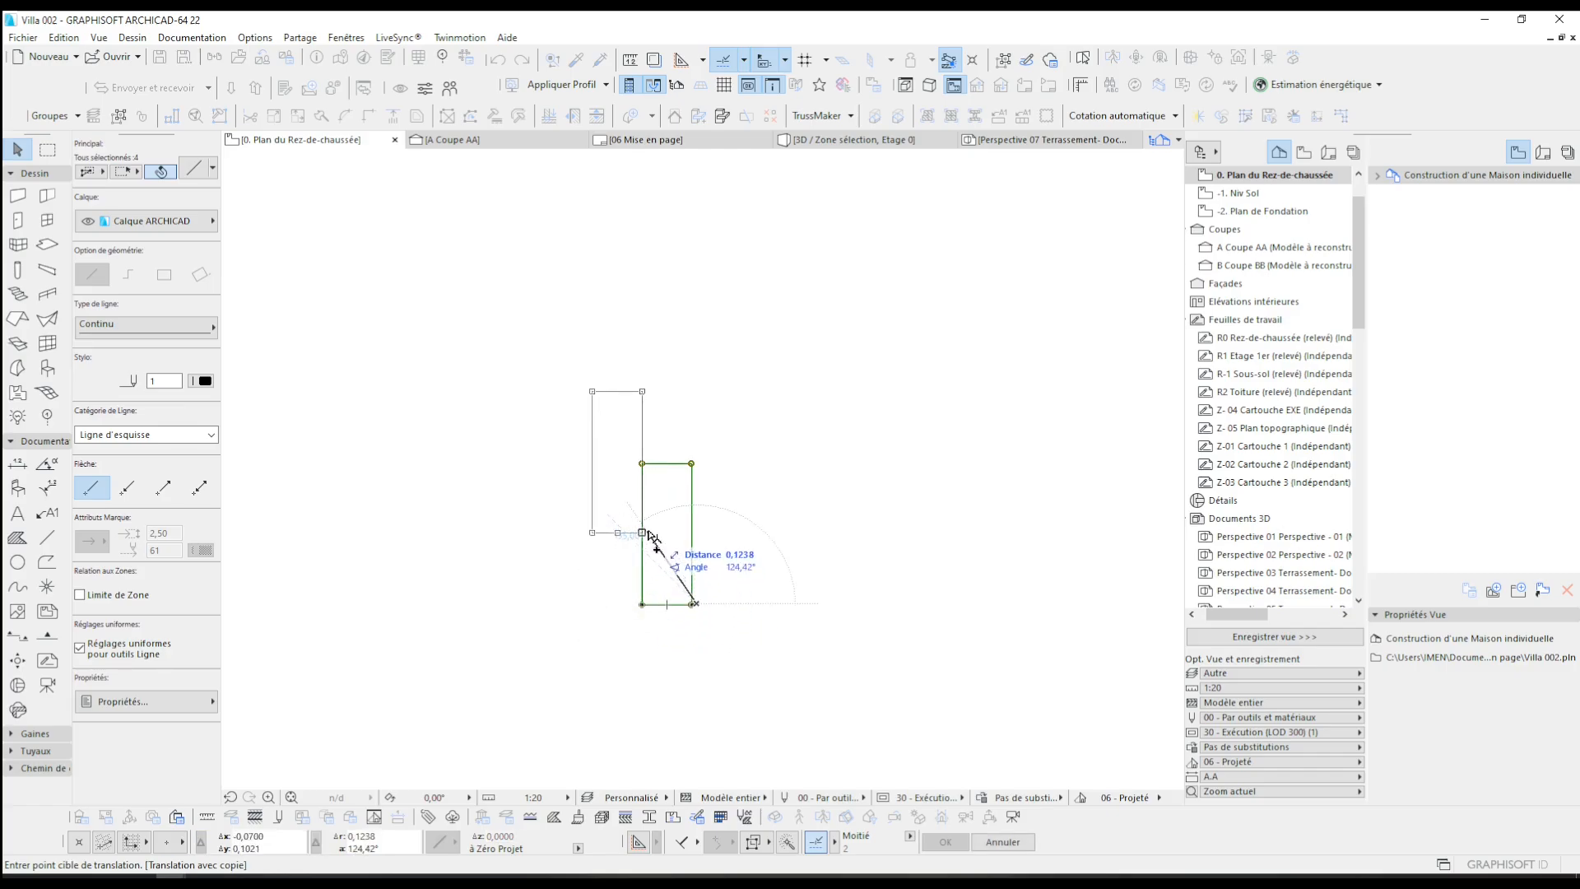
left_click(647, 535)
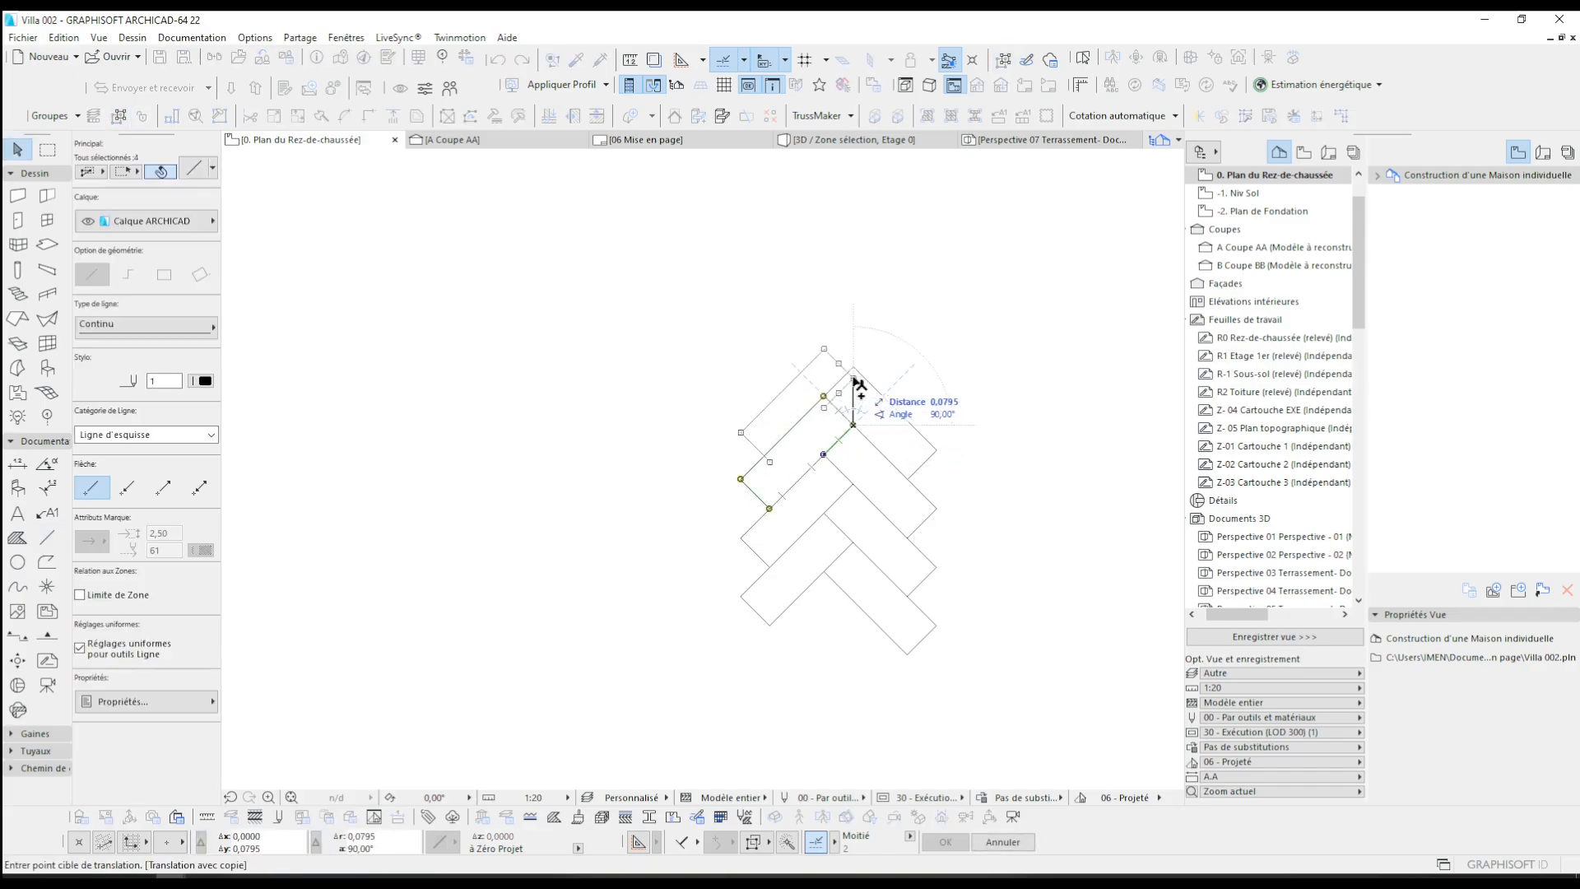
key("Escape")
- Copy the herringbone lines and paste them as the motif of a new symbol hatch named Hachure symbole latte
left_click_drag(1025, 679, 699, 354)
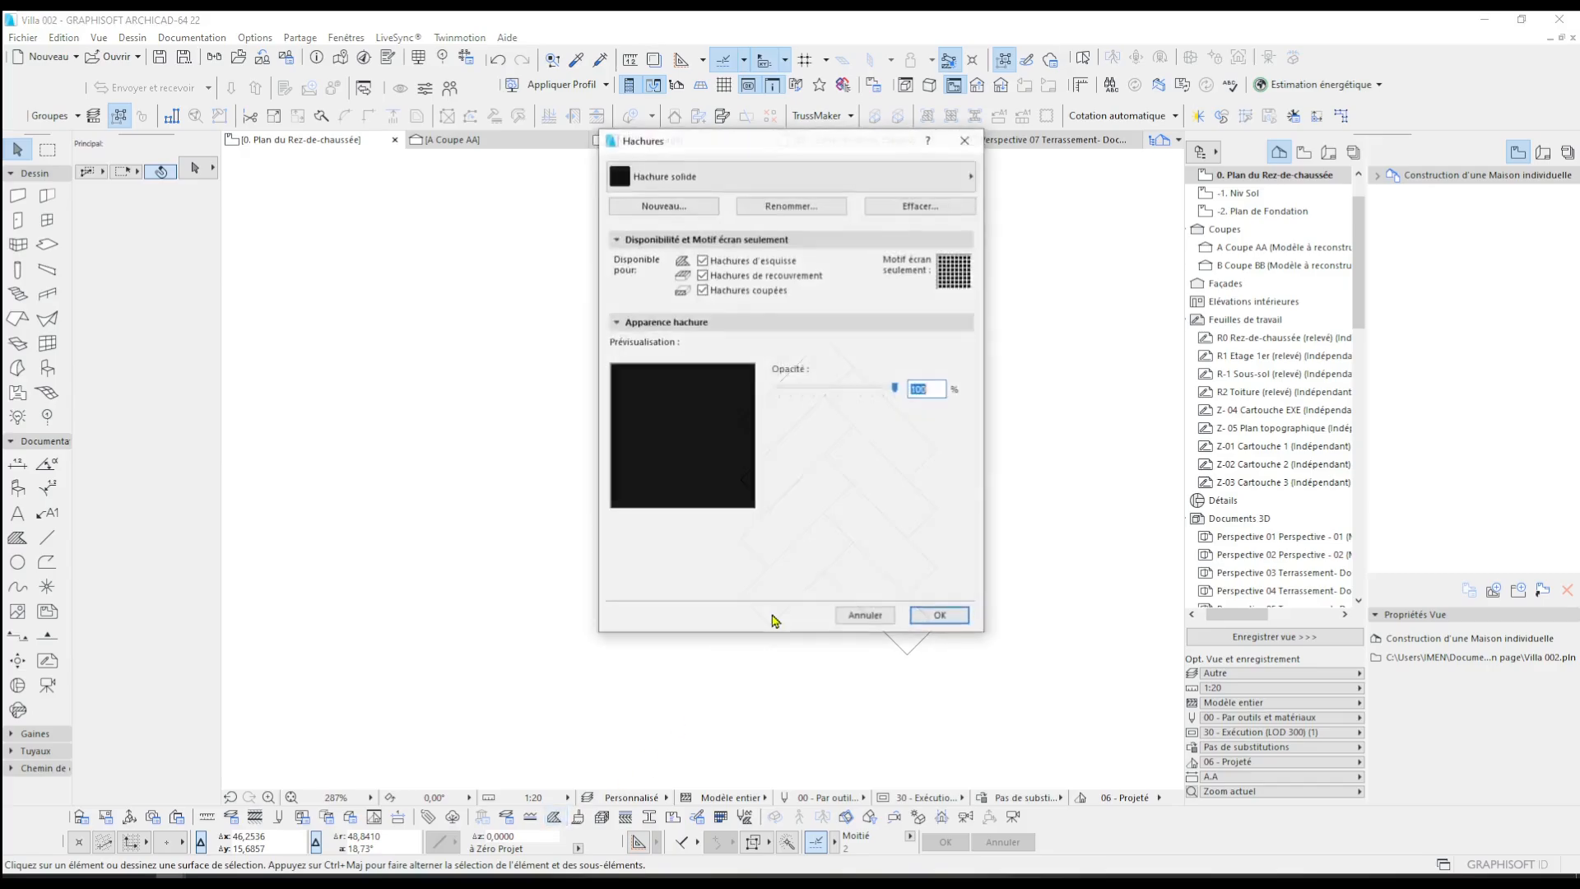
left_click(790, 120)
key("Escape")
left_click(665, 150)
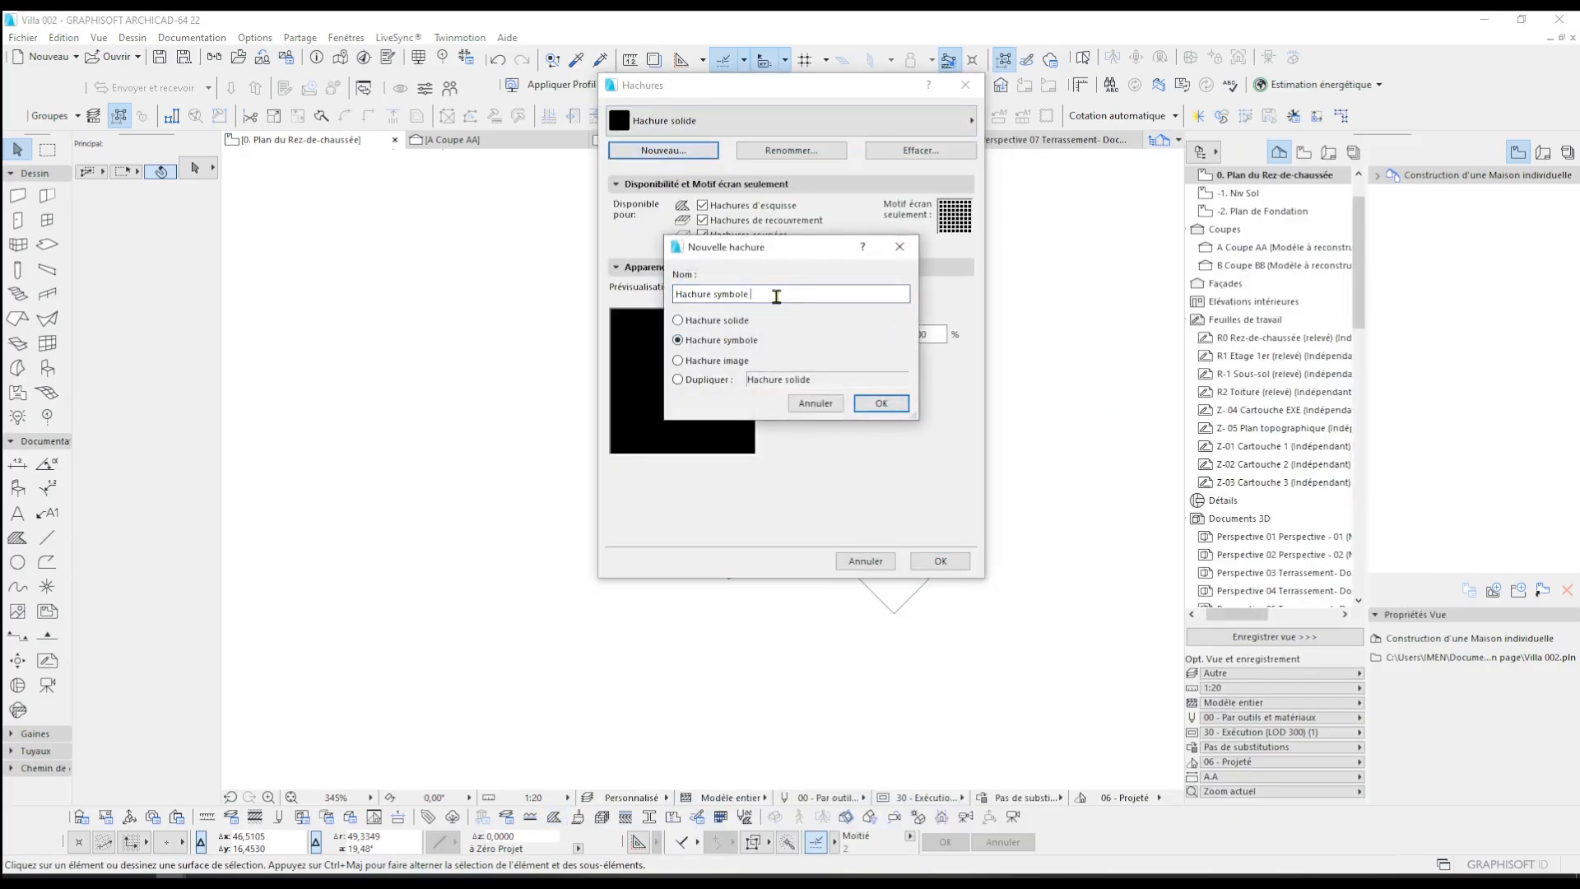
left_click(879, 403)
left_click(722, 292)
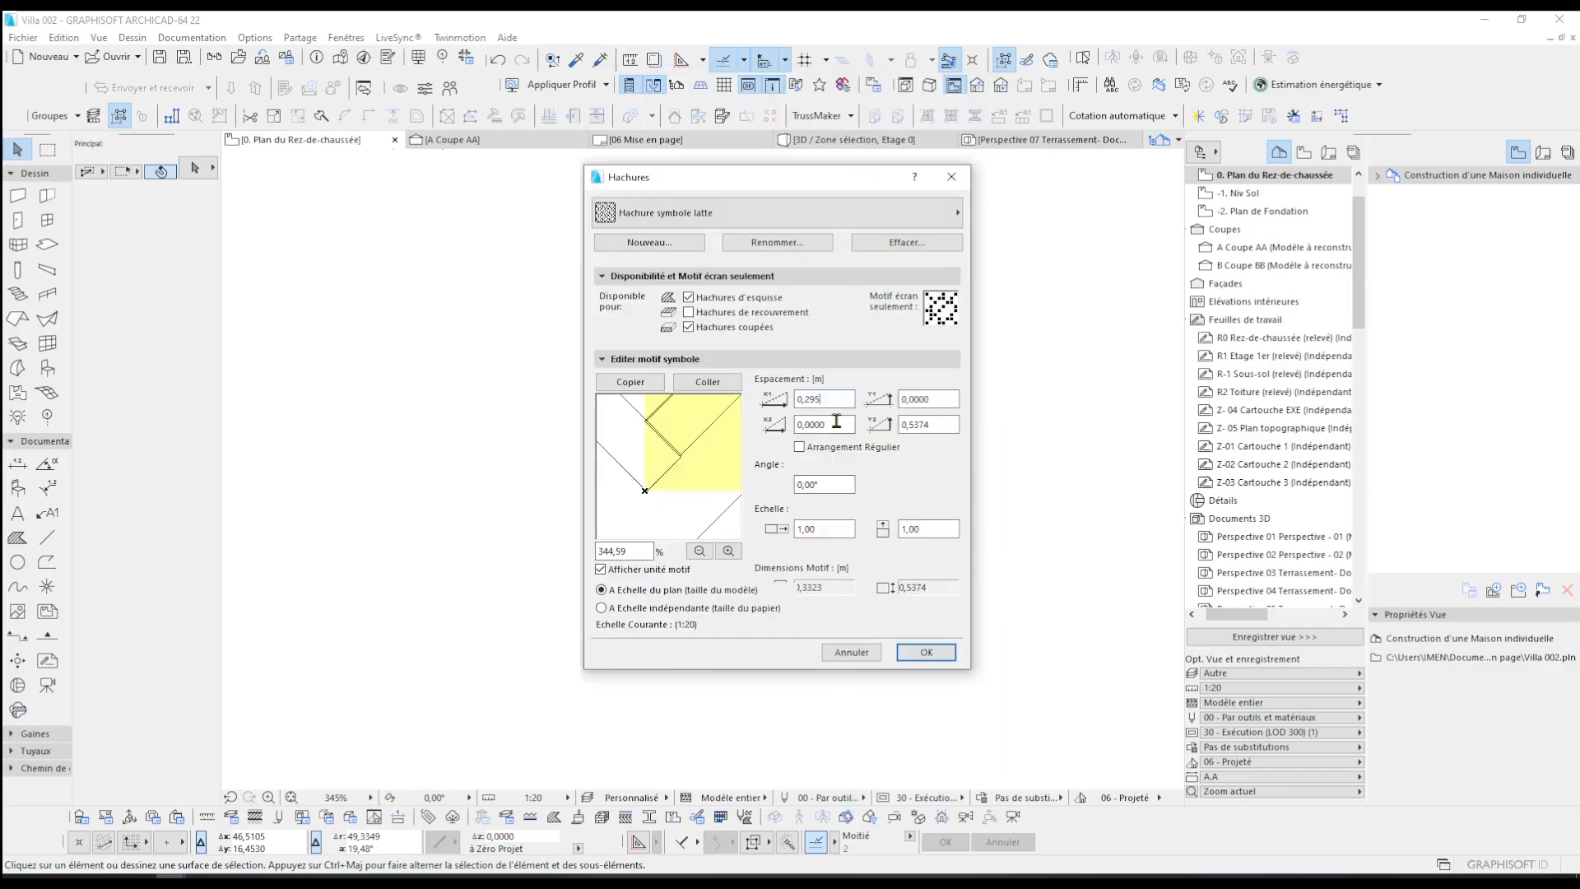
- Set the symbol hatch's spacing to 0,2830 for X1 and 0,3956 for Y2, make it available for cover fills, and preview the repeated motif
left_click(827, 423)
key("BackSpace")
key("BackSpace")
type("830")
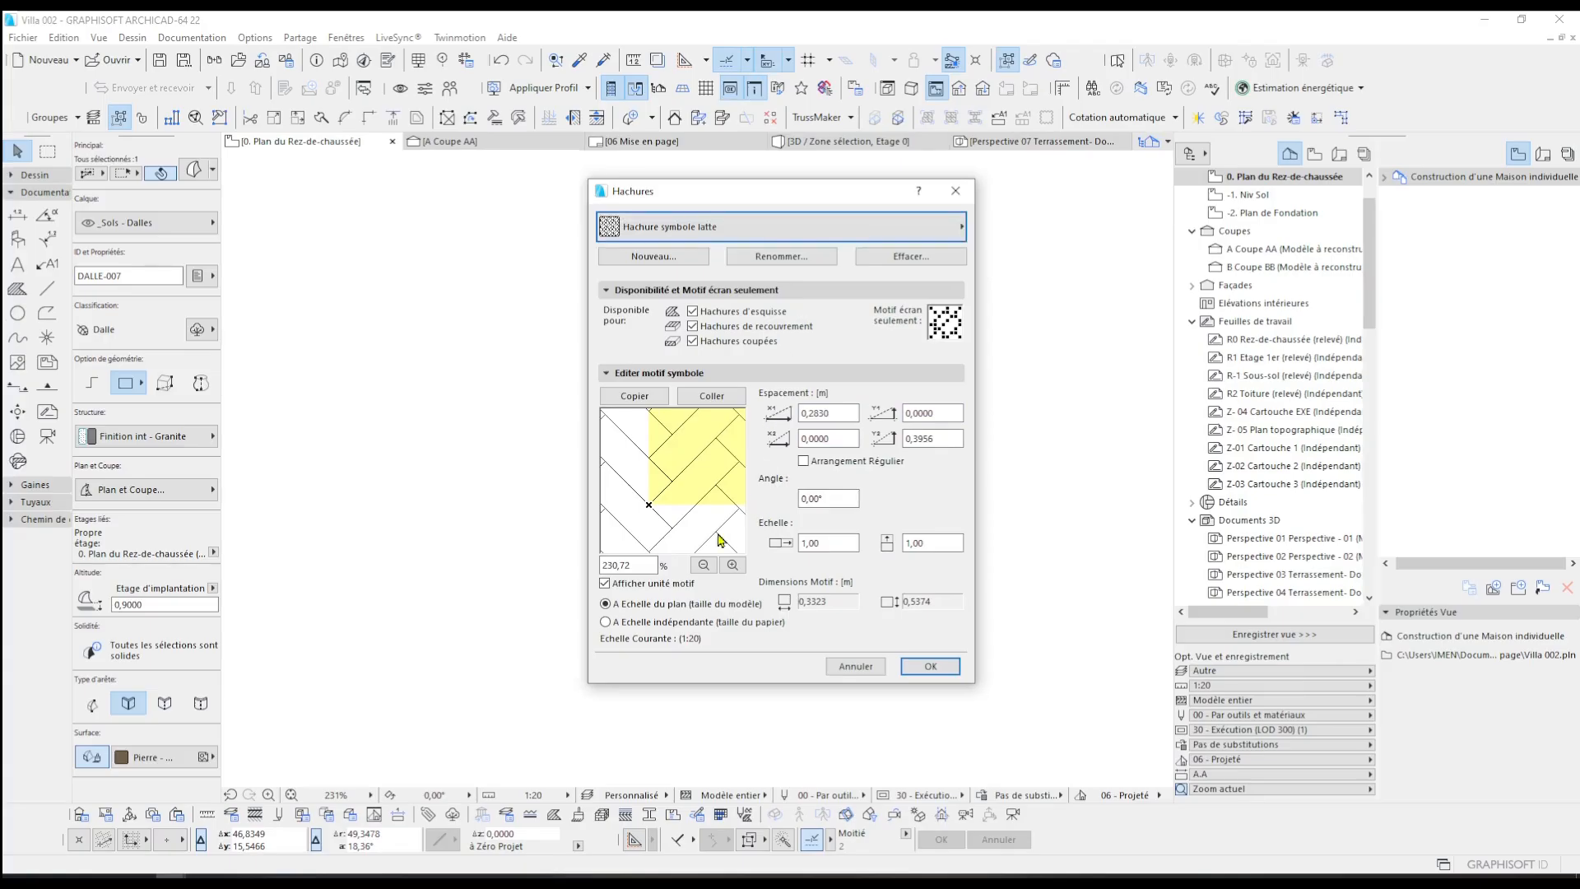
left_click(703, 566)
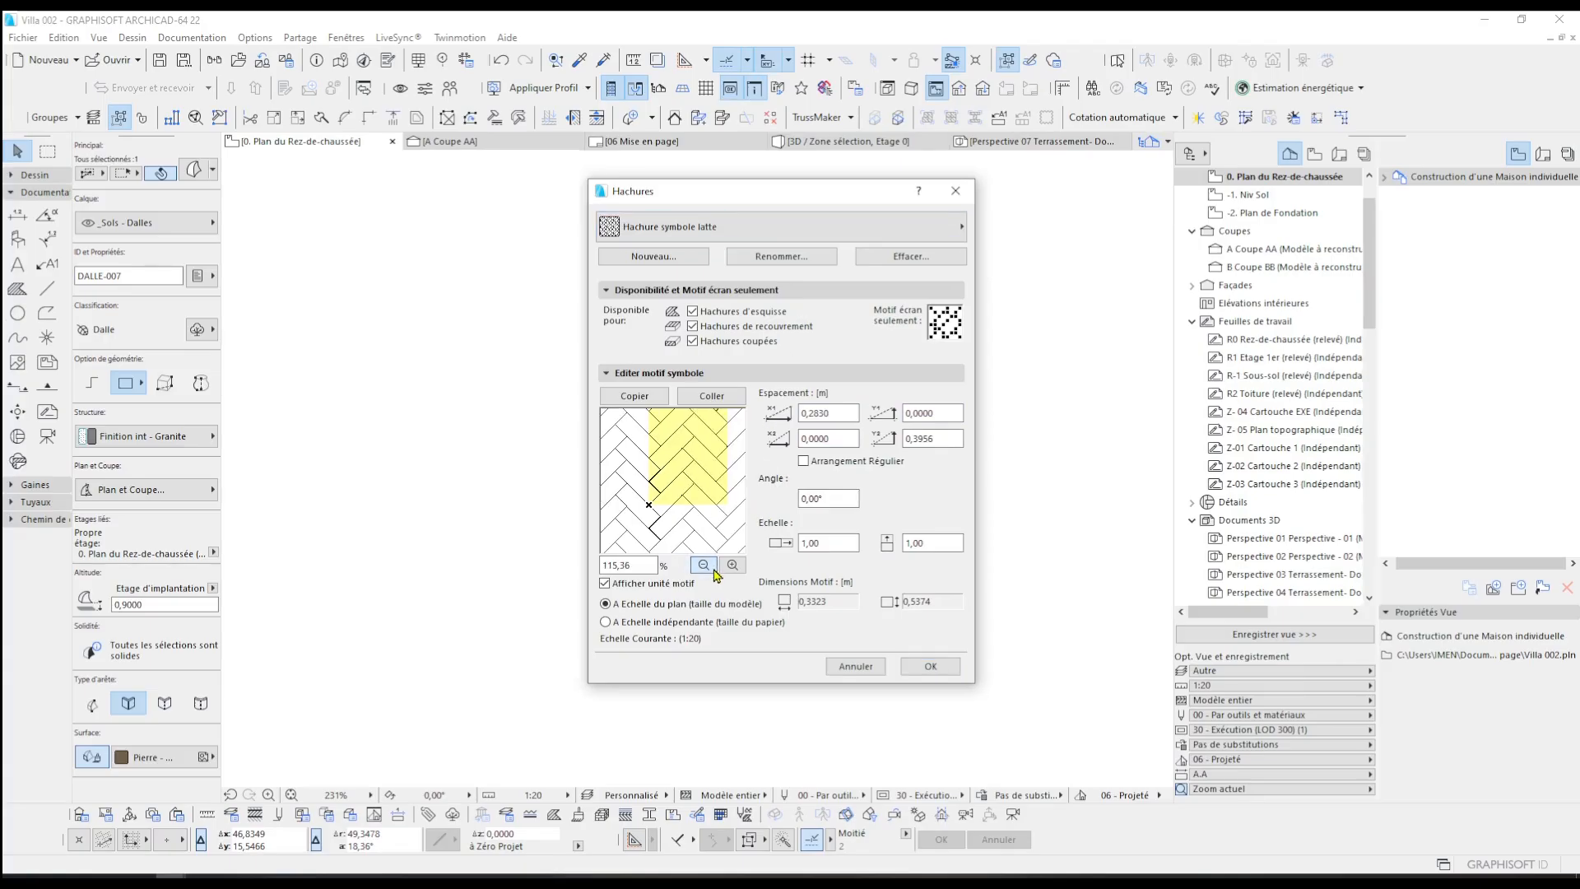
left_click(705, 565)
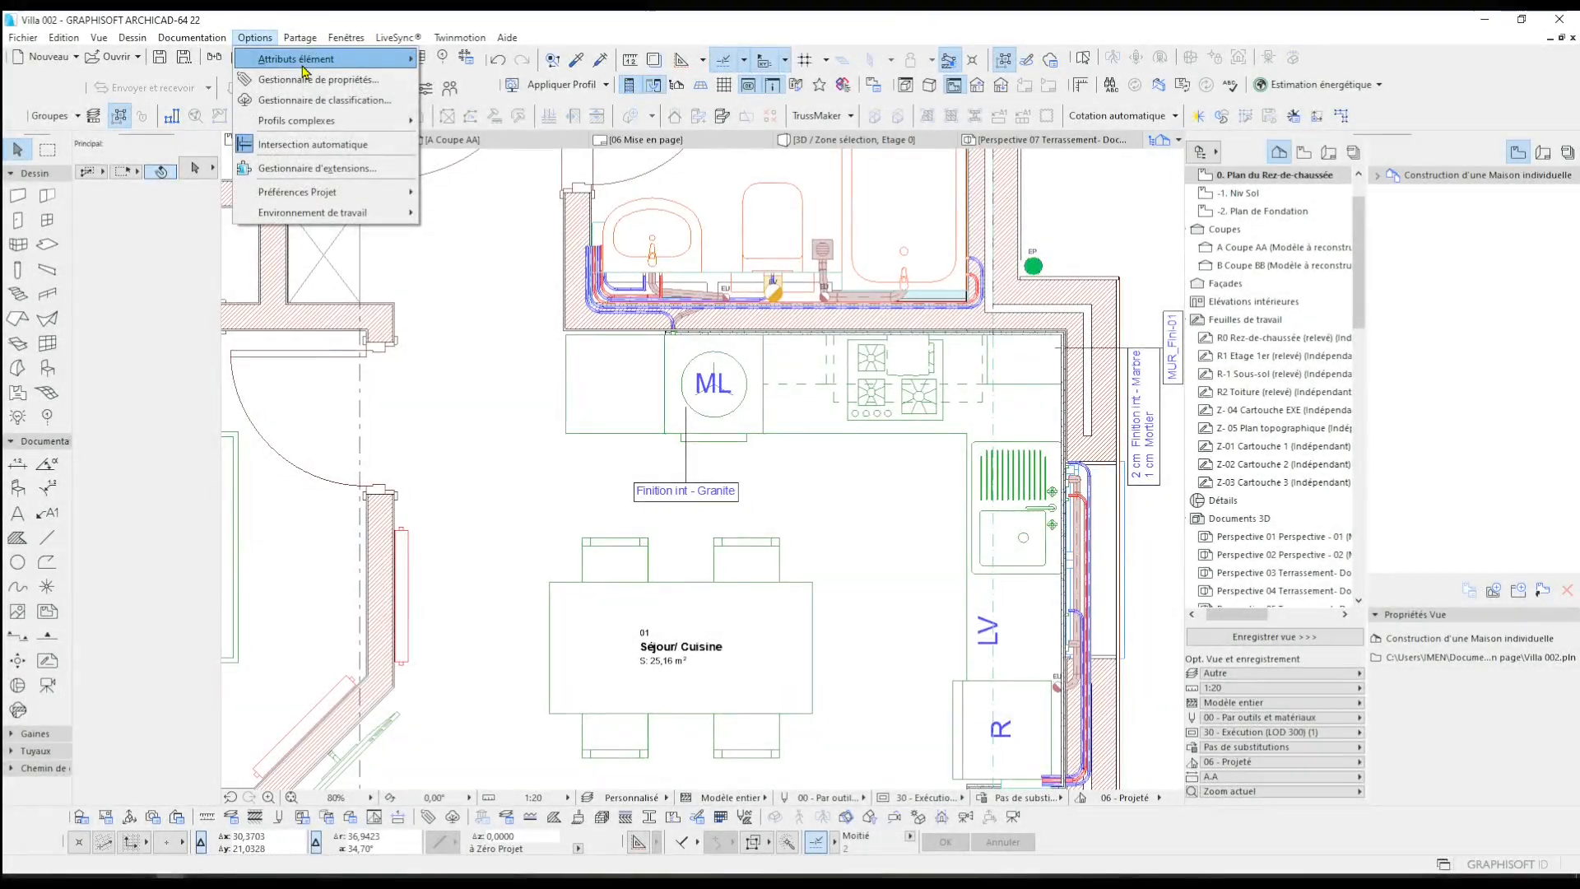
- Assign Hachure symbole latte as the vector hatch of the surface Finition - carreaux faience Blanc
mouse_move(329, 58)
left_click(445, 142)
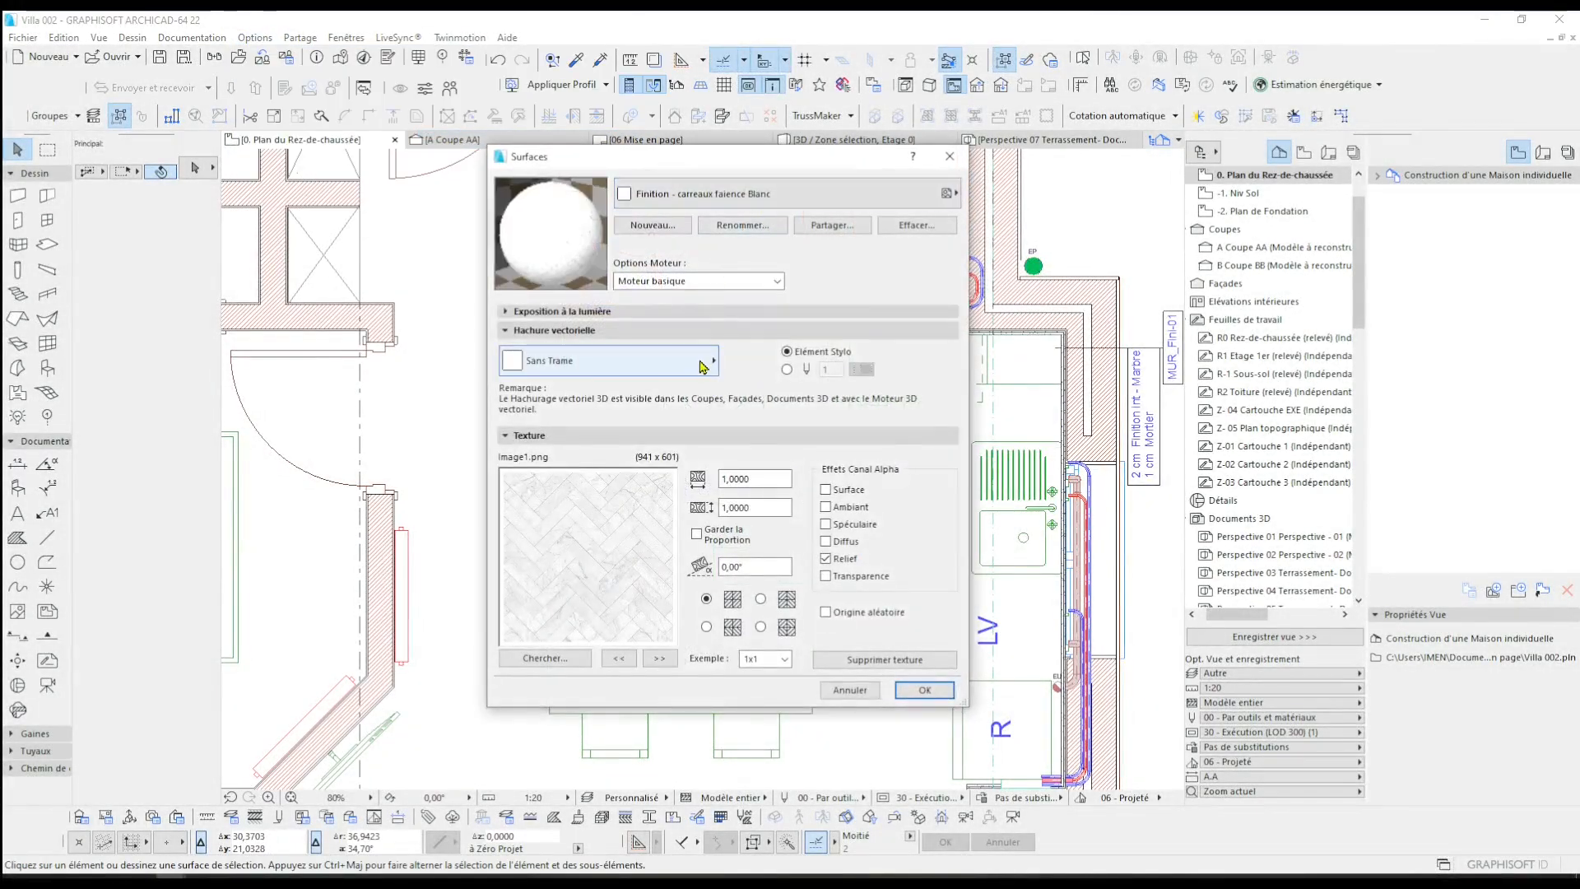
left_click(666, 369)
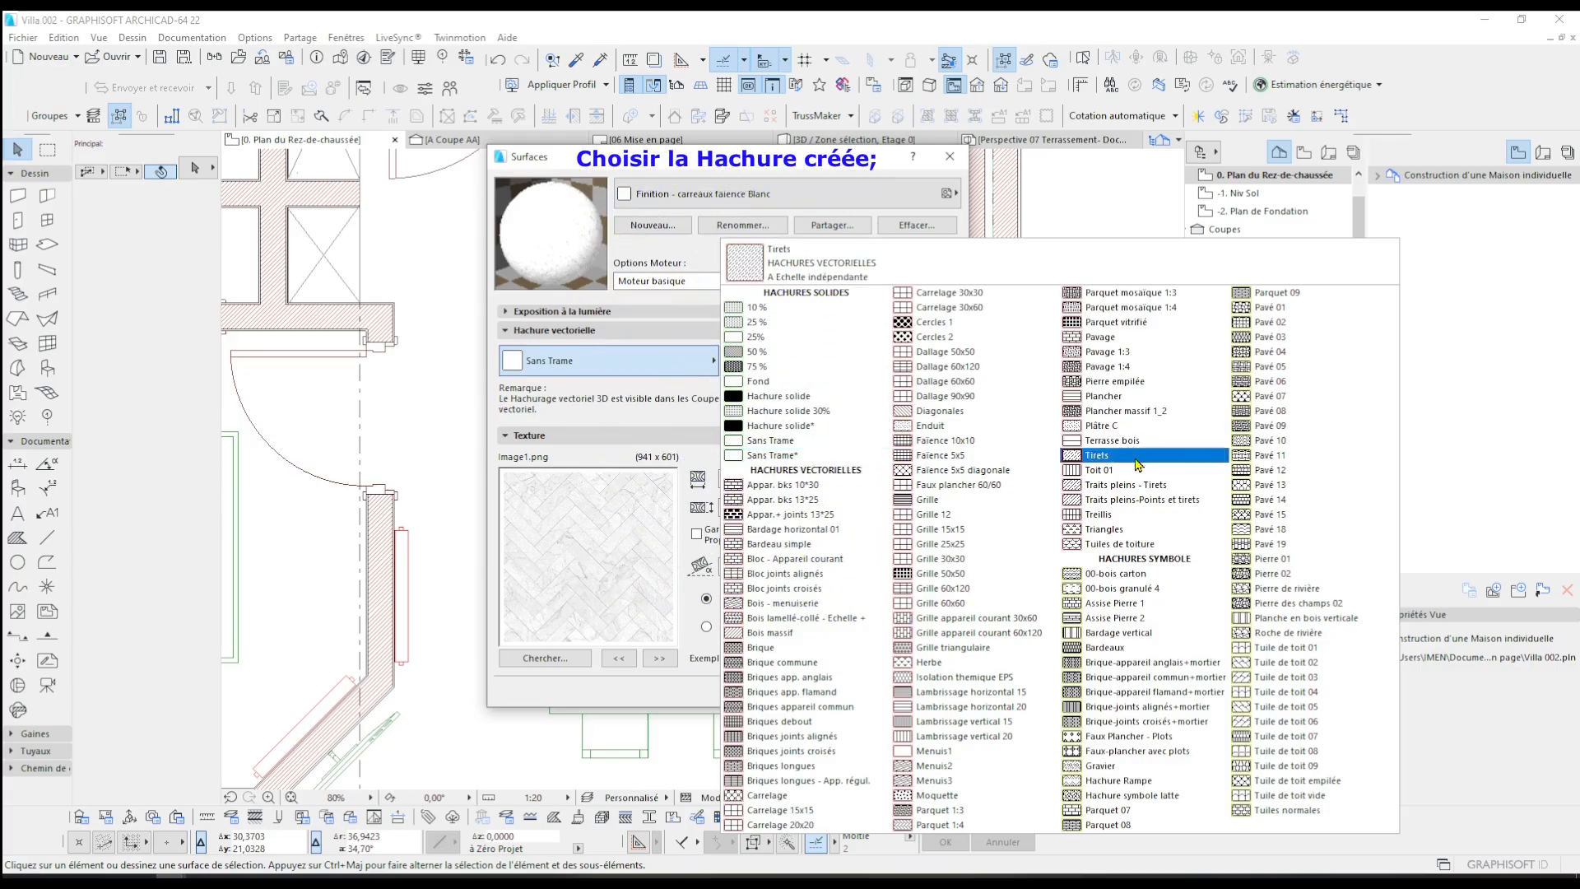
left_click(1139, 795)
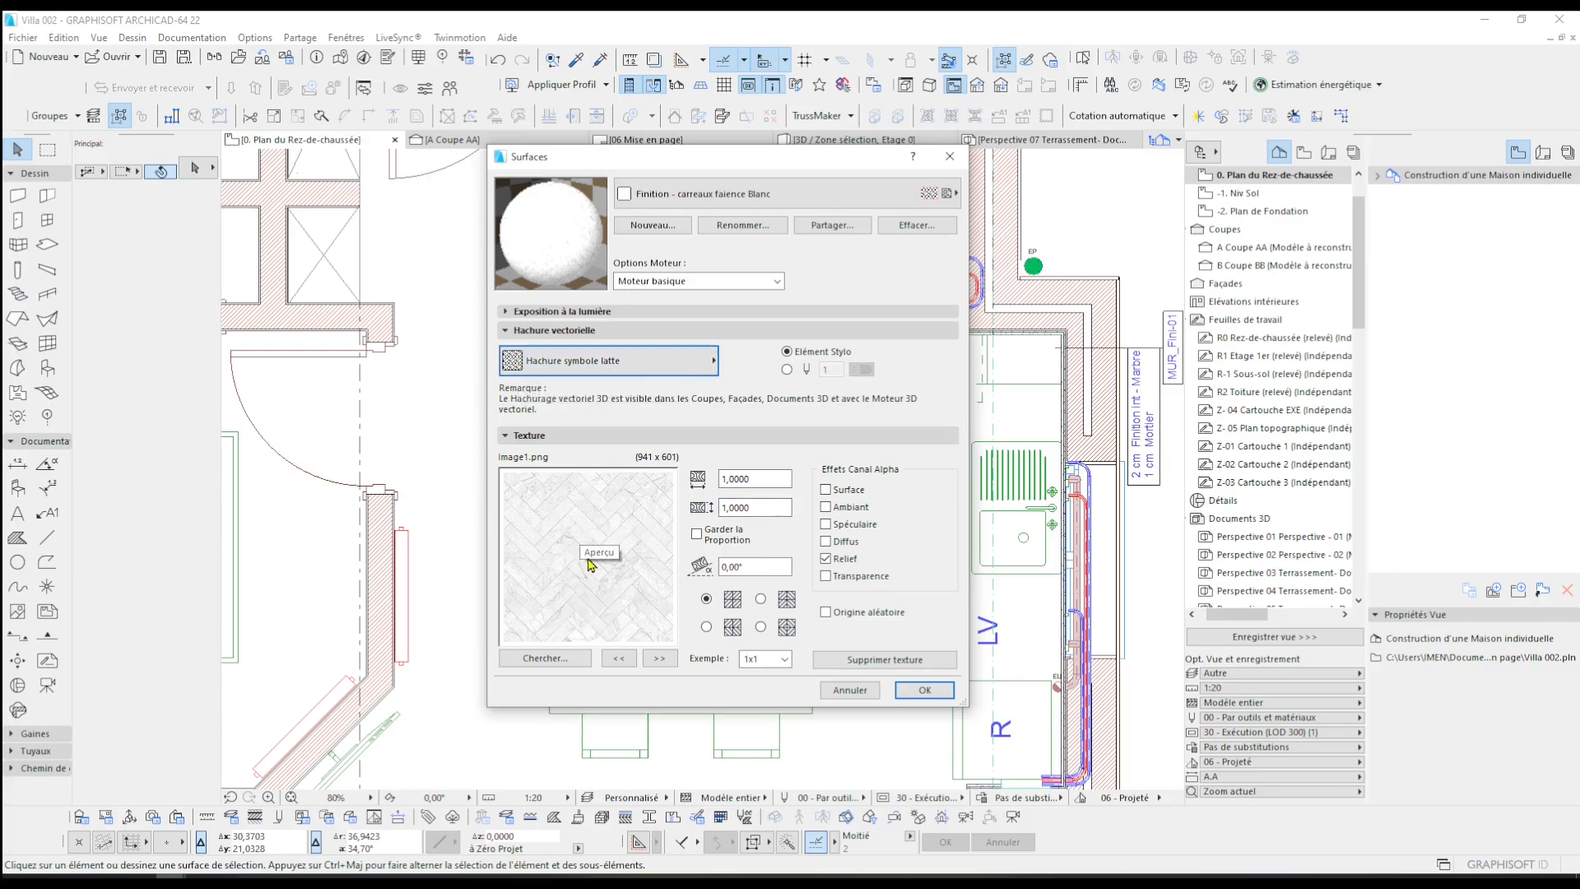
left_click(924, 690)
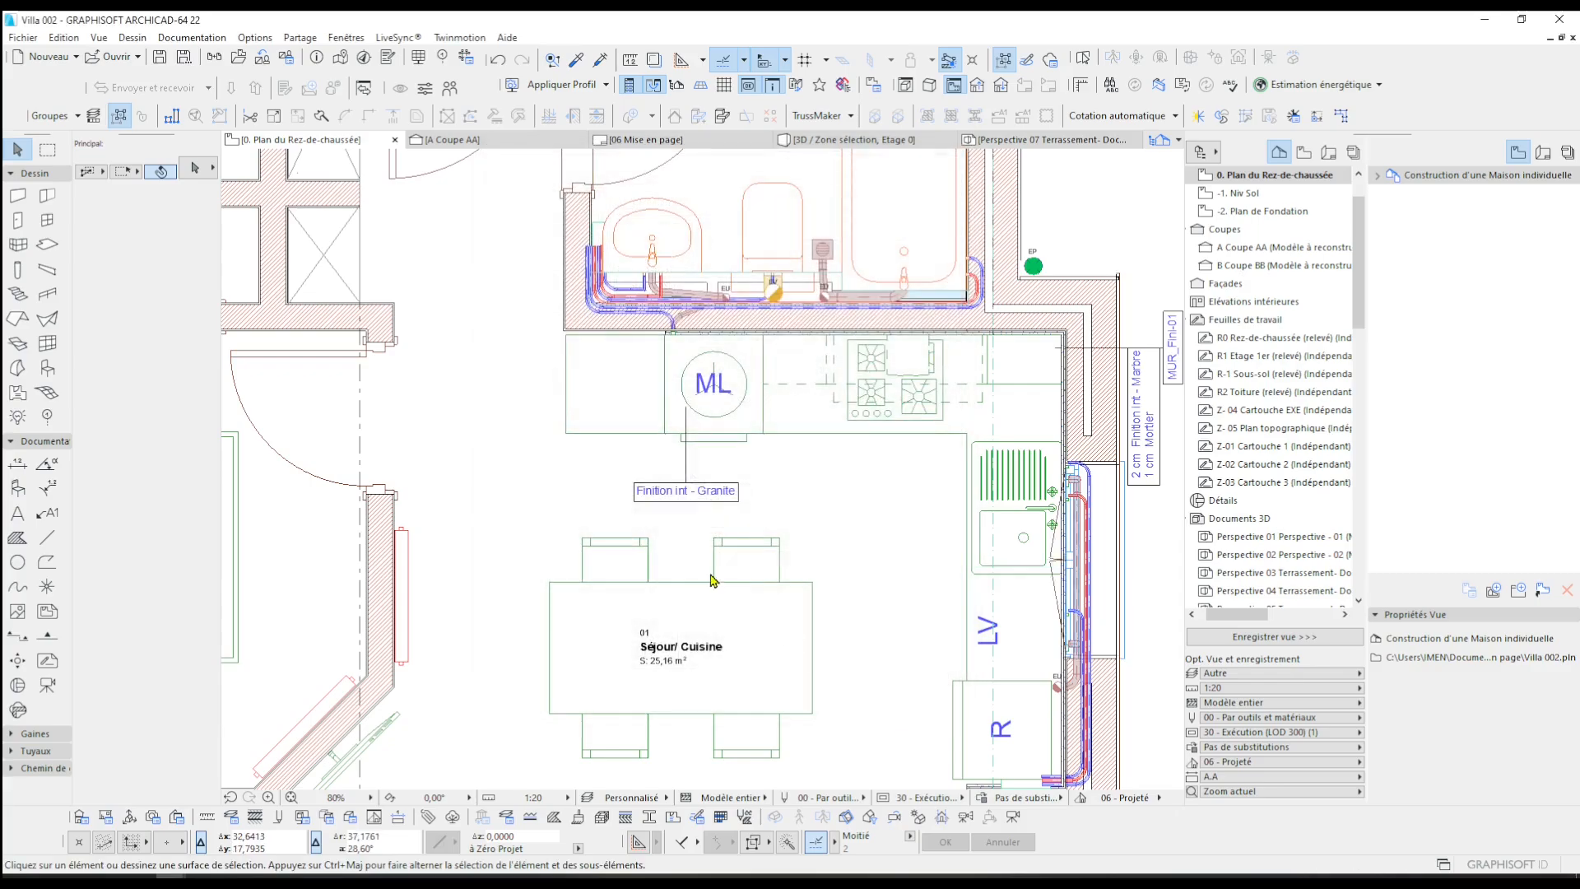
- Mark the kitchen area in the ground-floor plan with the Marquee tool and display it in 3D facing the worktop's backsplash
scroll(668, 533, "down", 1)
scroll(668, 533, "down", 2)
left_click(47, 149)
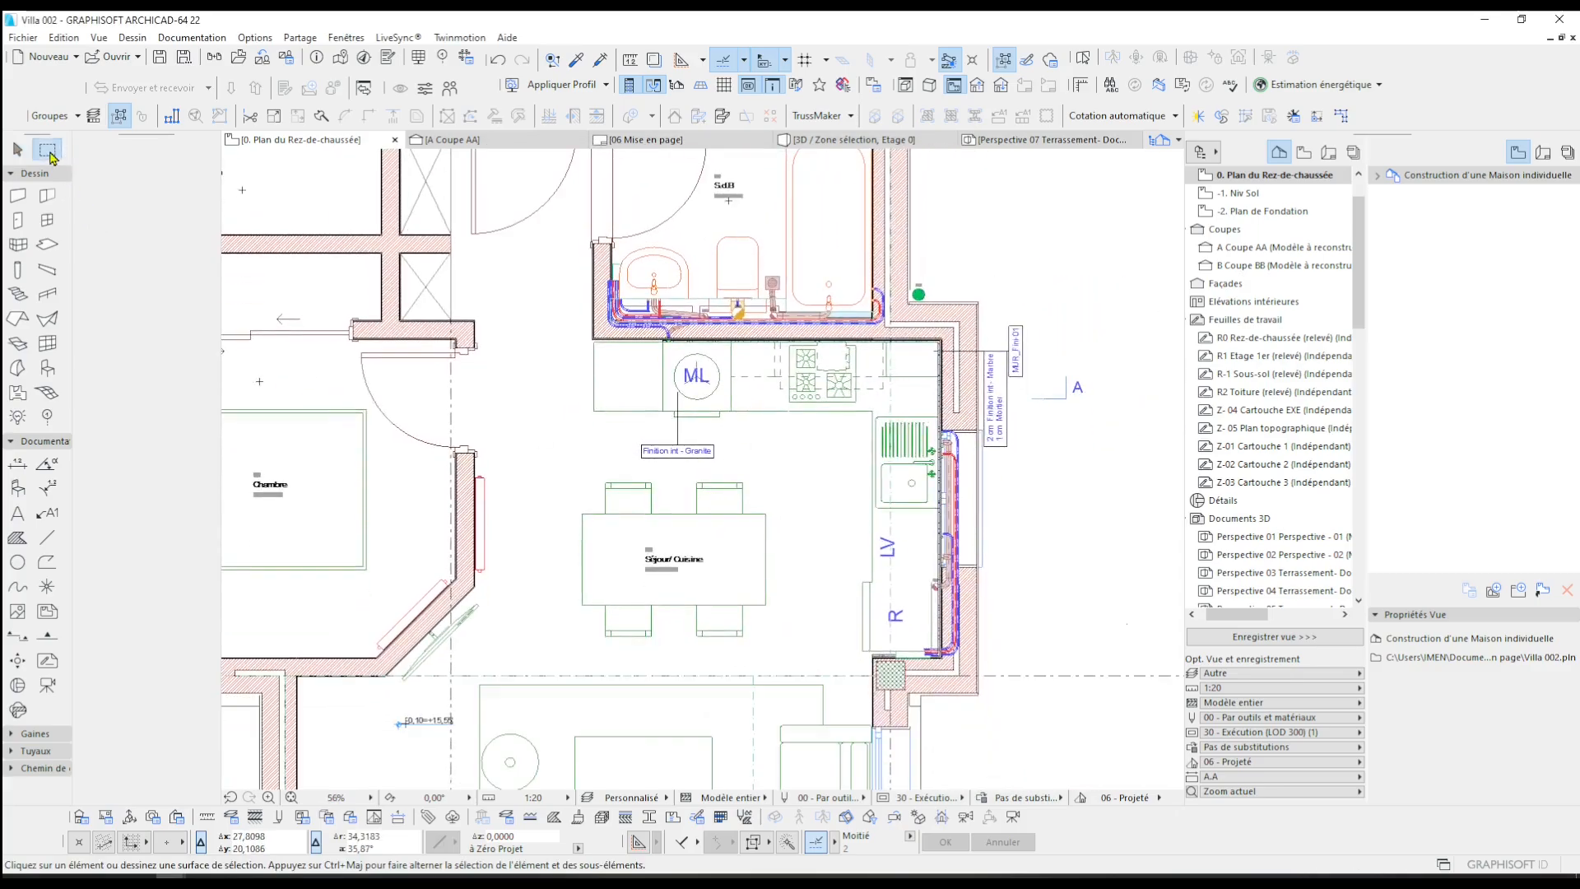
left_click(546, 305)
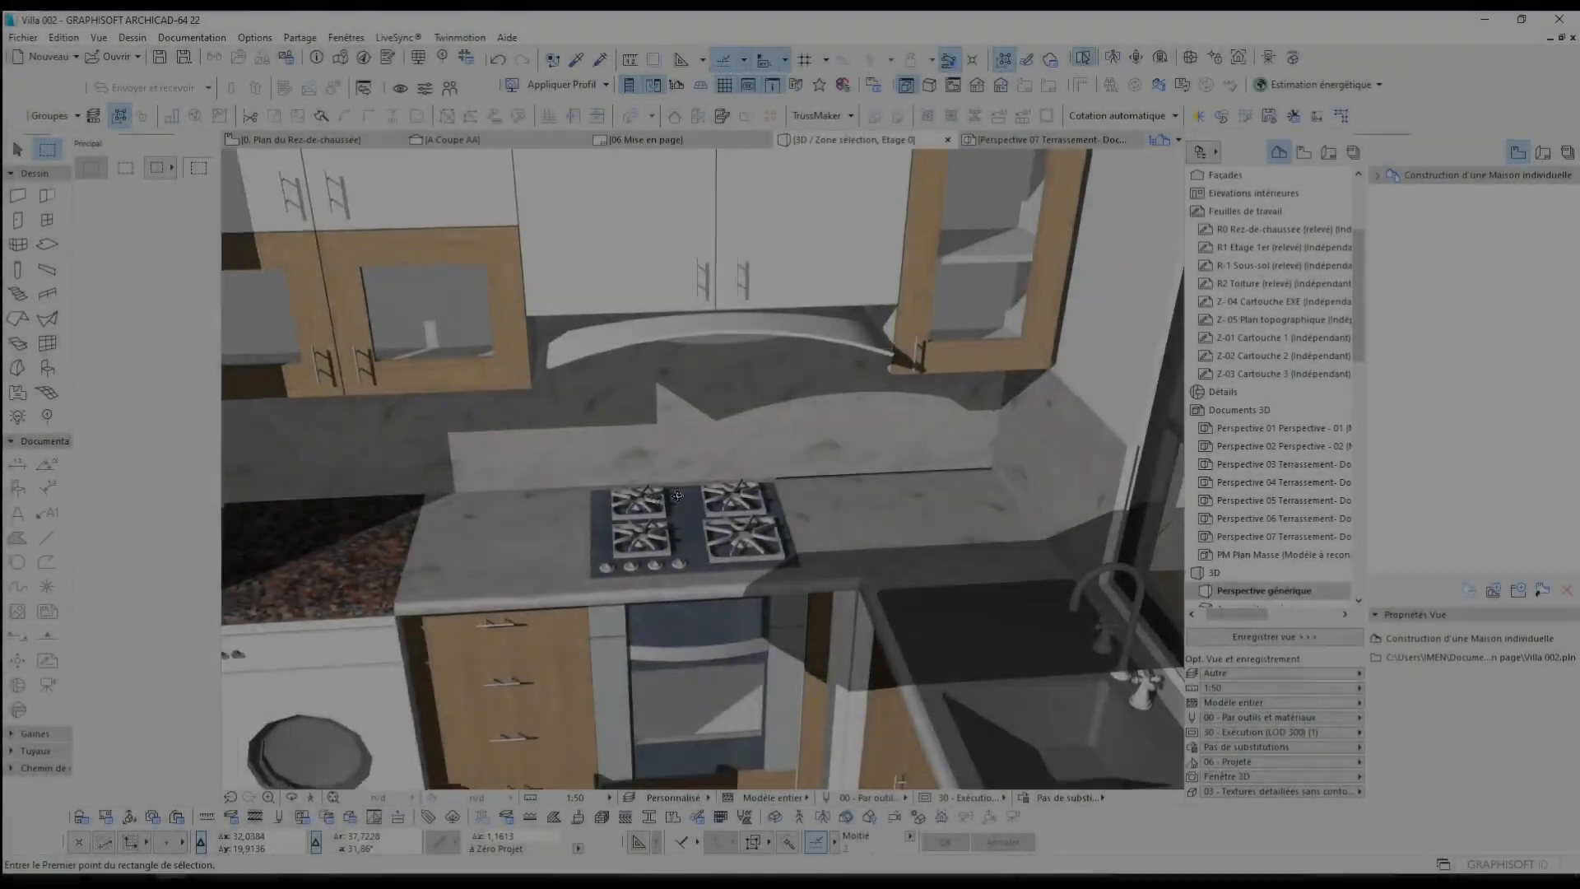
middle_click_drag(677, 496, 329, 597, "shift")
key("shift")
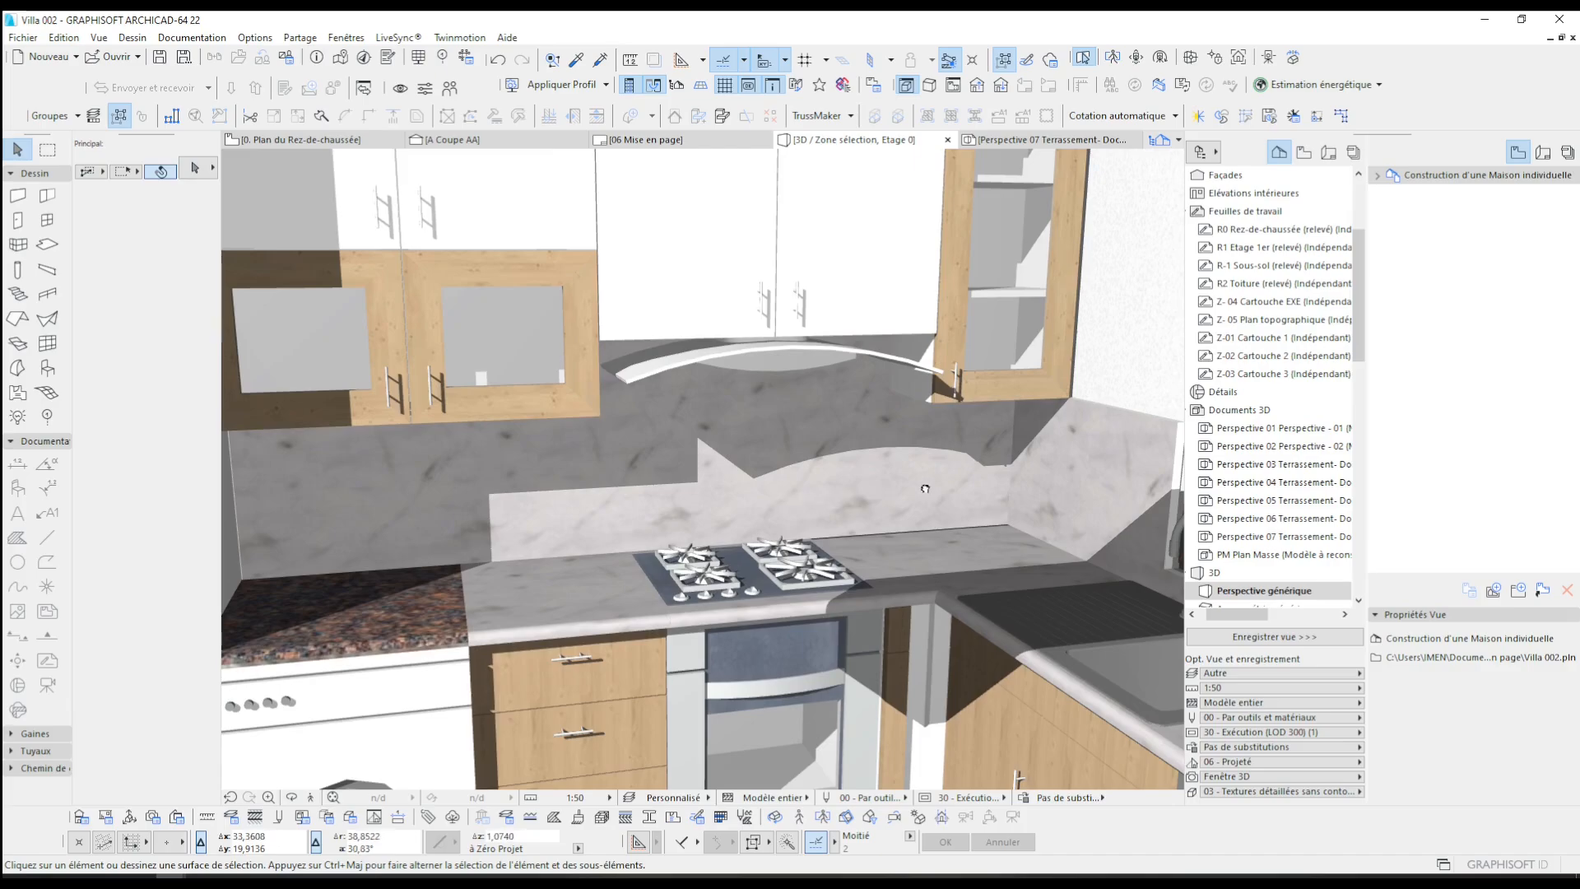
- Select the kitchen's finish walls and override their surface with Finition - carreaux faience Blanc
left_click(771, 482)
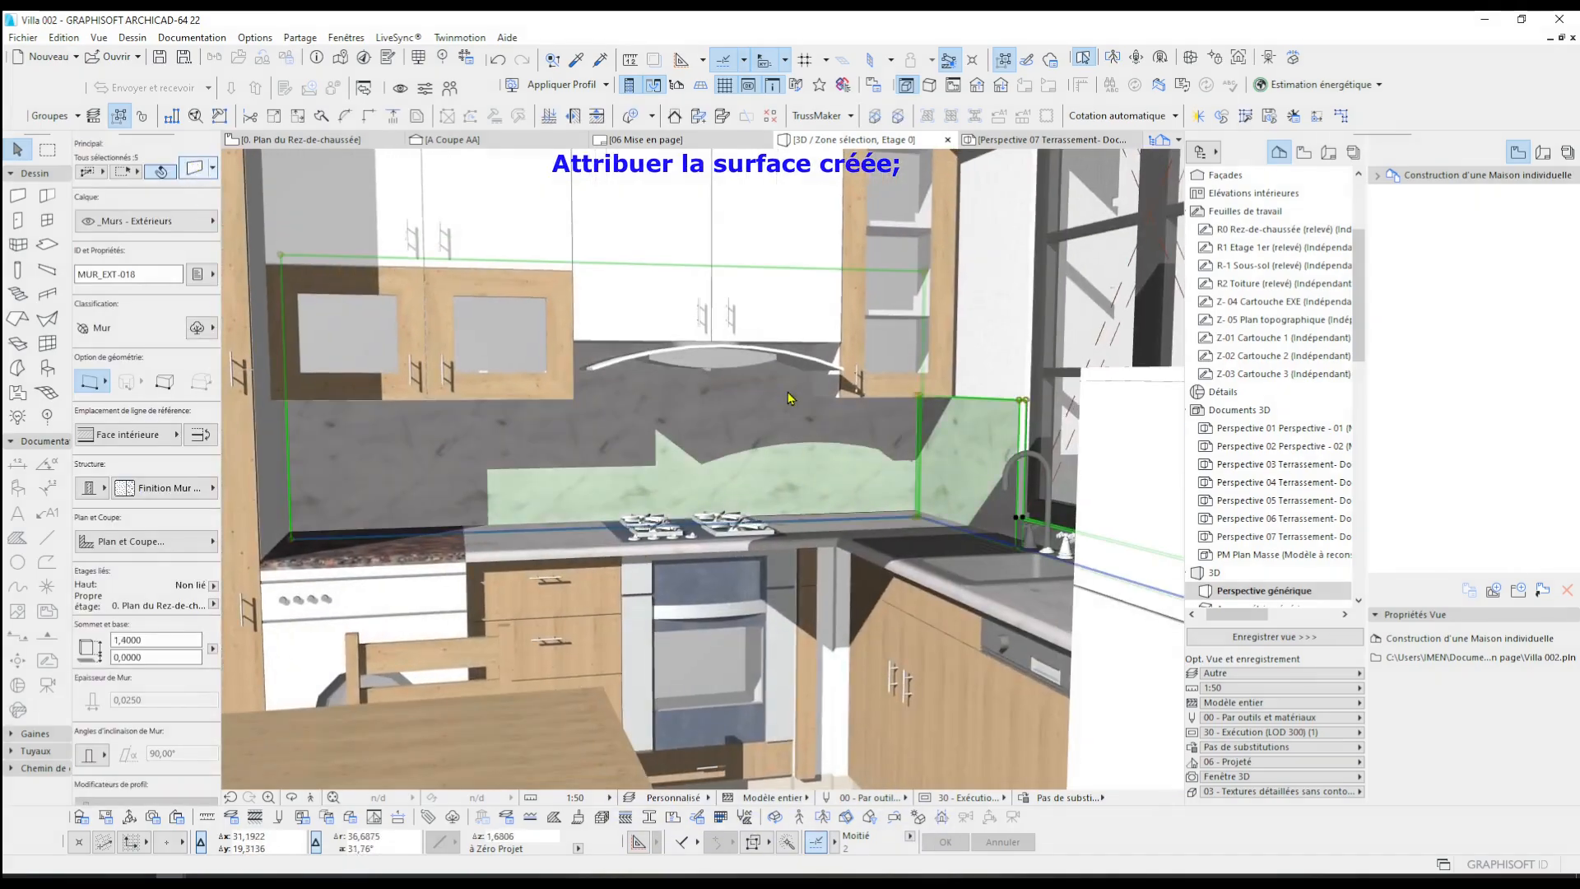
double_click(788, 398)
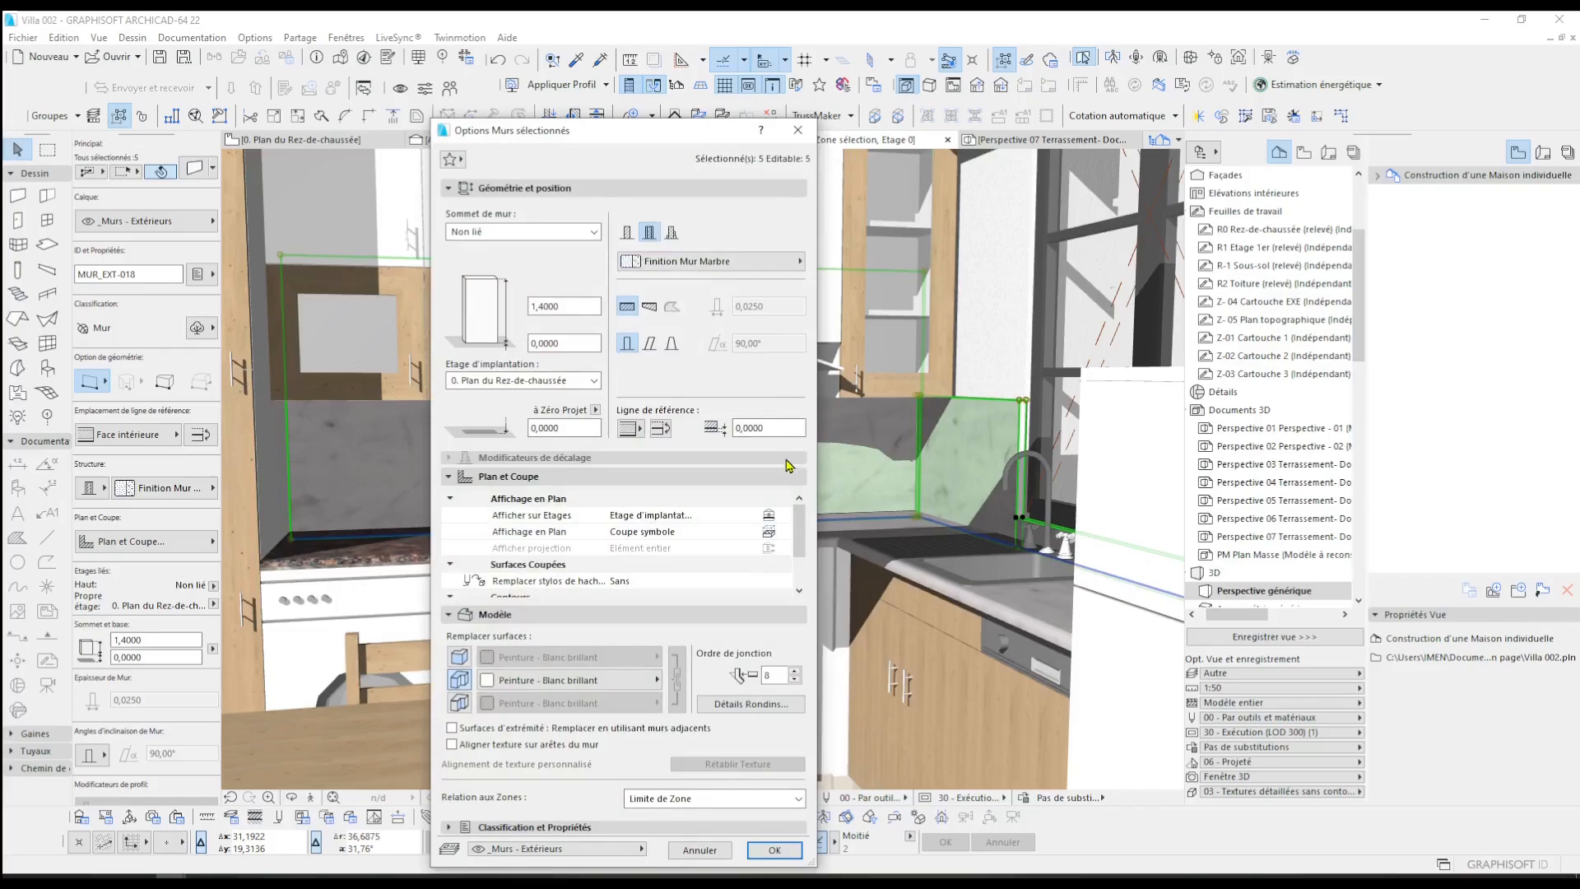
left_click(485, 657)
left_click(568, 657)
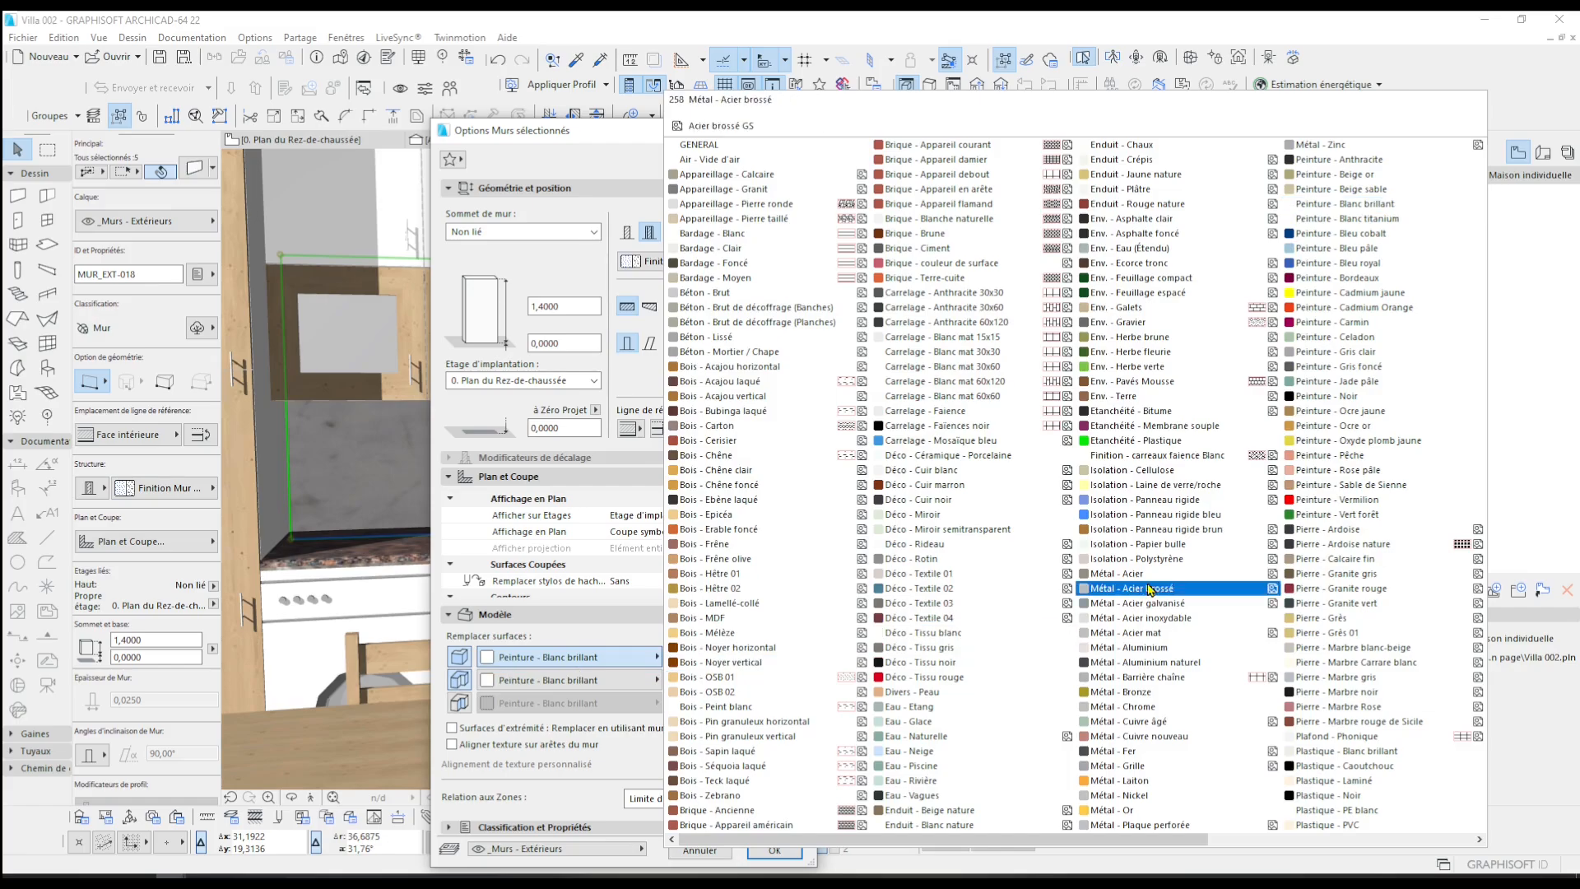
left_click(1161, 455)
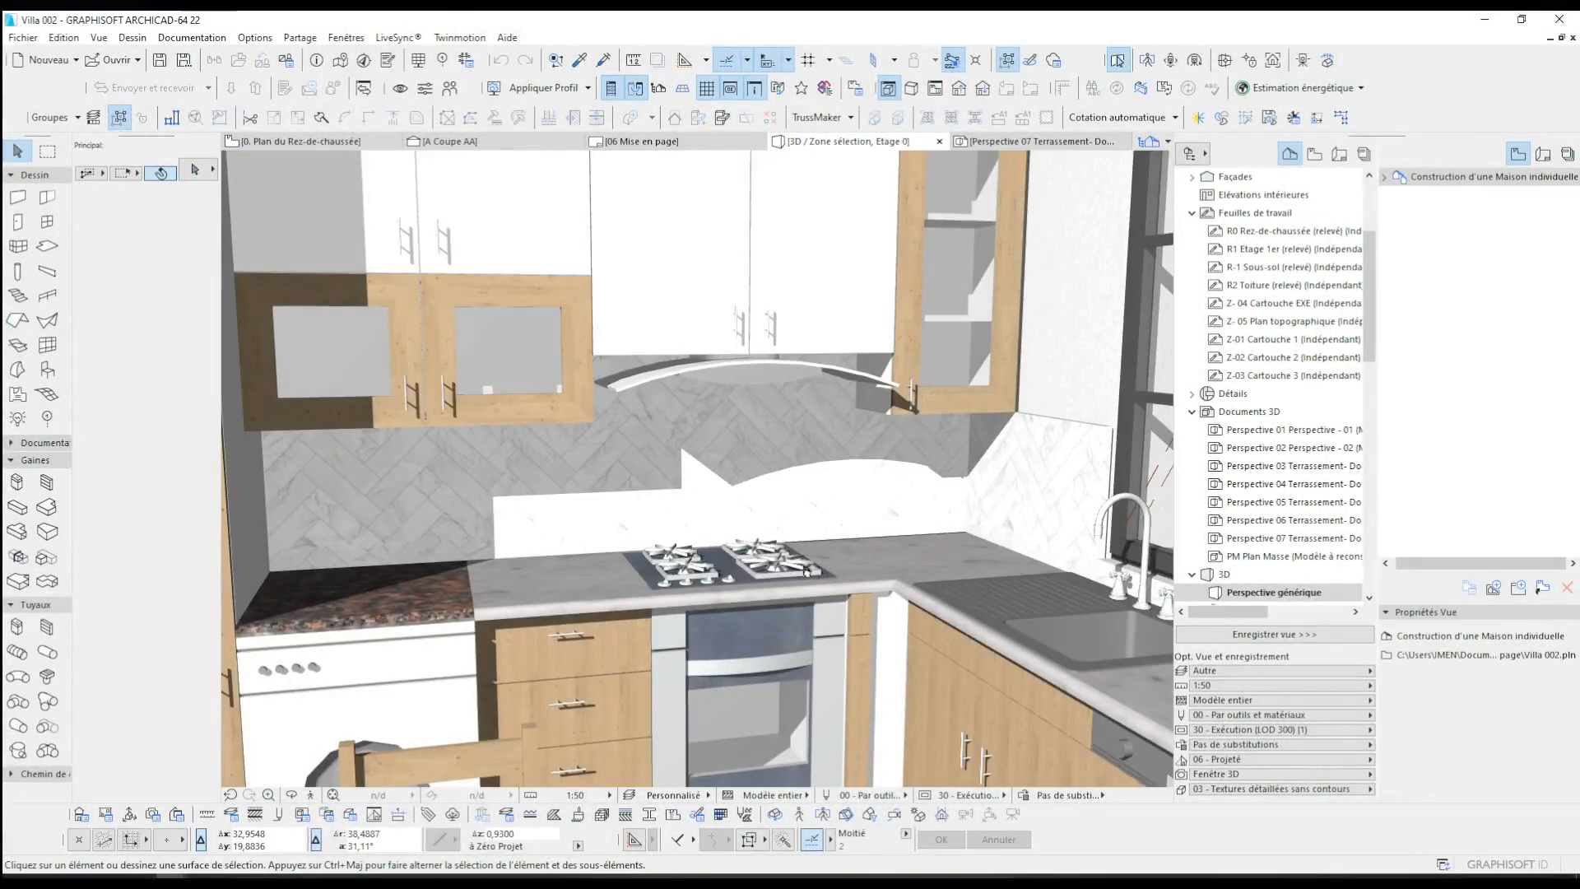
left_click_drag(742, 561, 674, 517)
left_click_drag(773, 498, 638, 414)
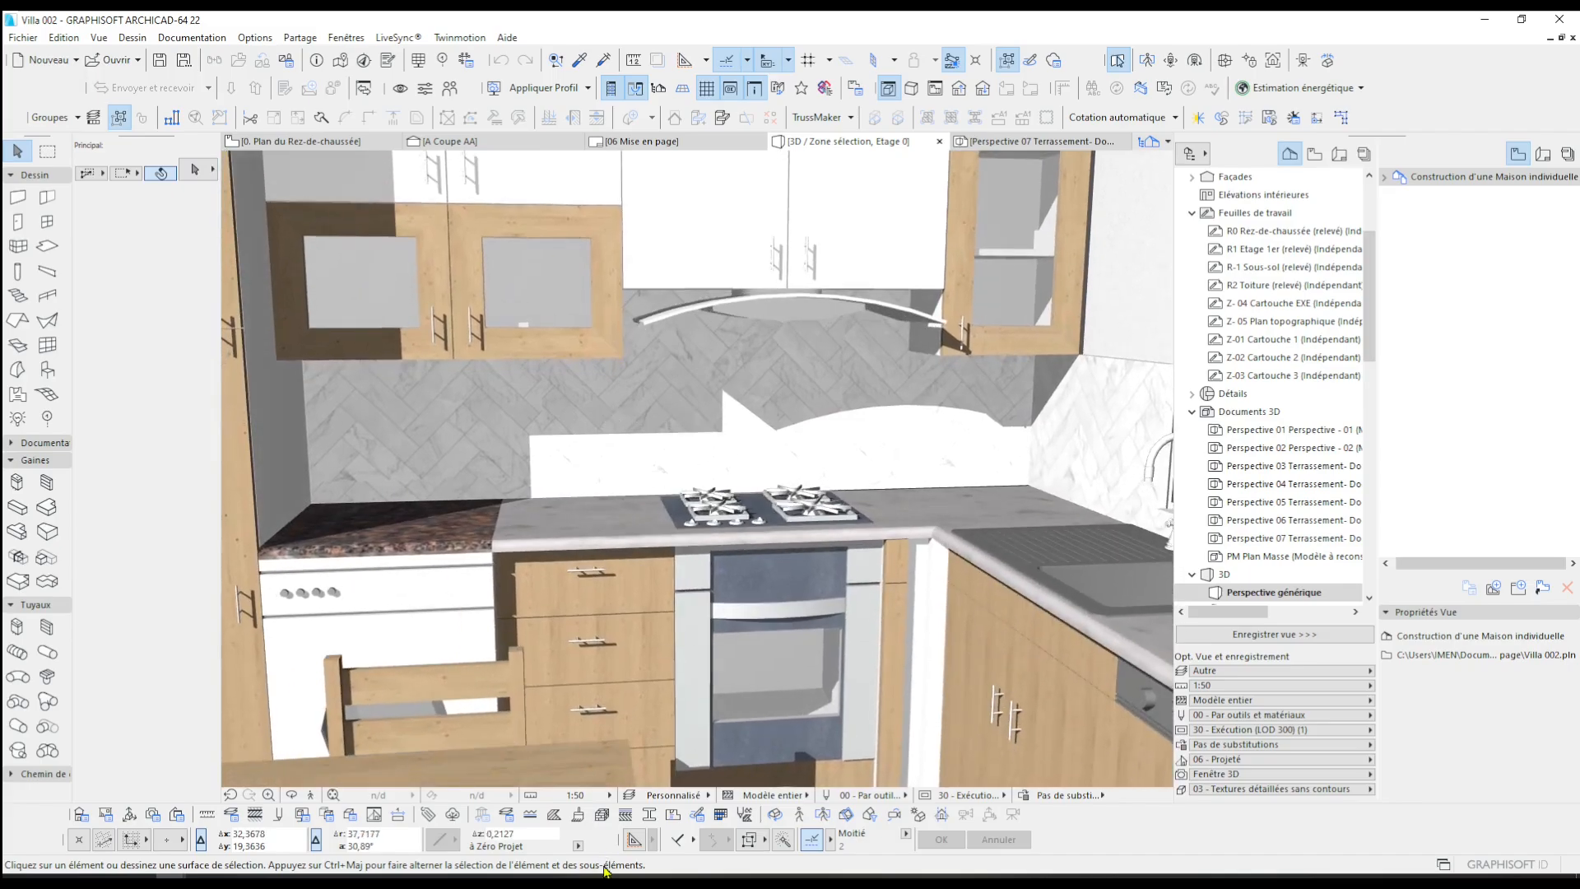
- Set the texture size of the surface Finition - carreaux faience Blanc to 0,8000 by 0,8000
left_click(255, 38)
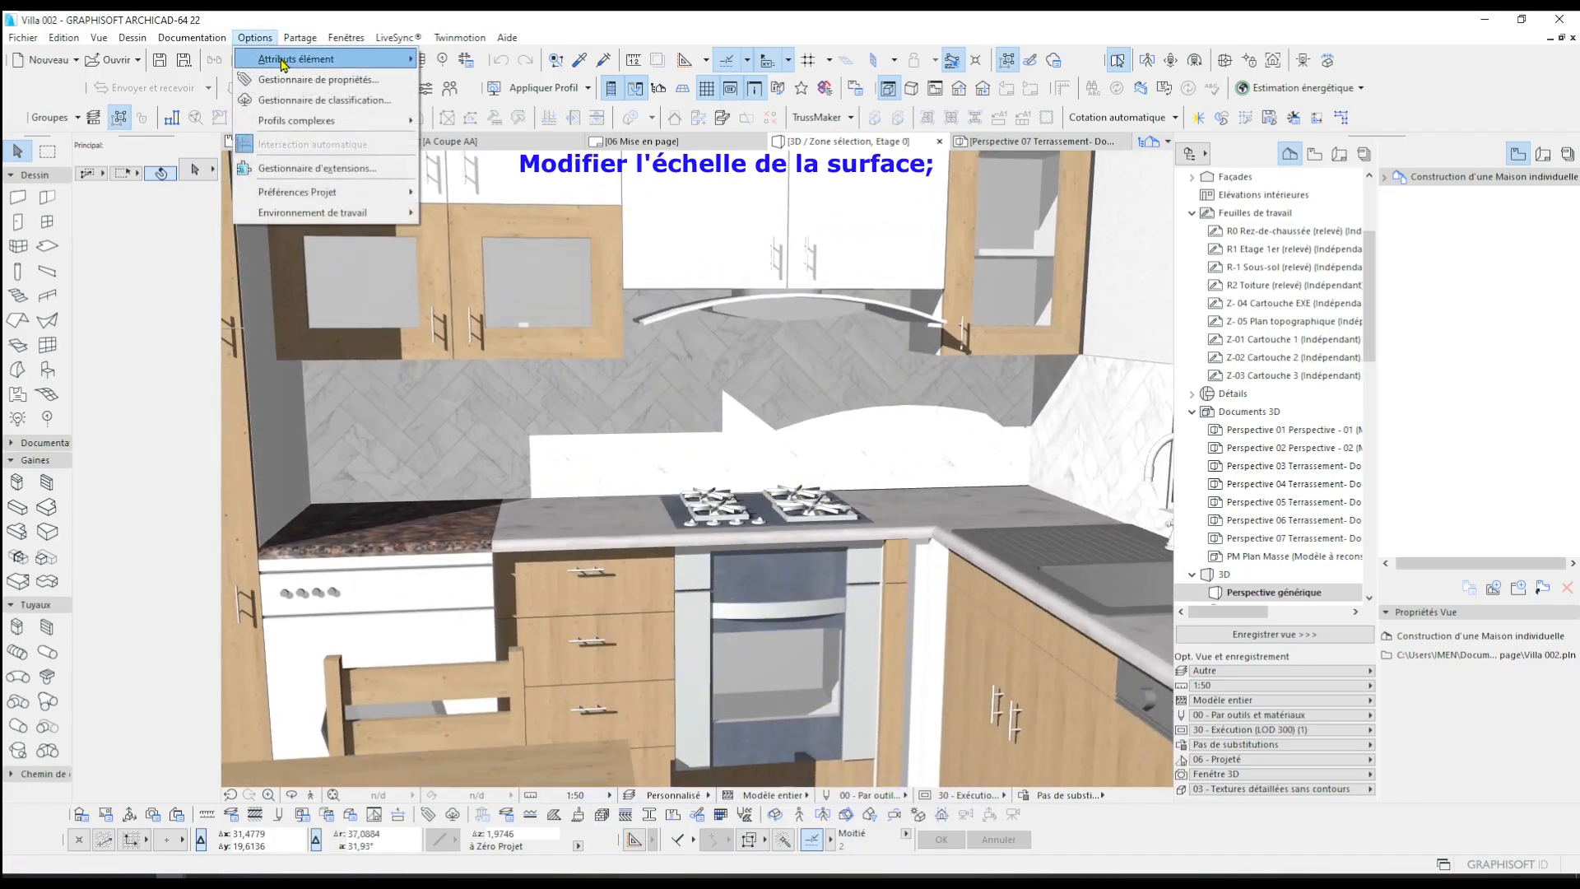
mouse_move(282, 63)
left_click(462, 141)
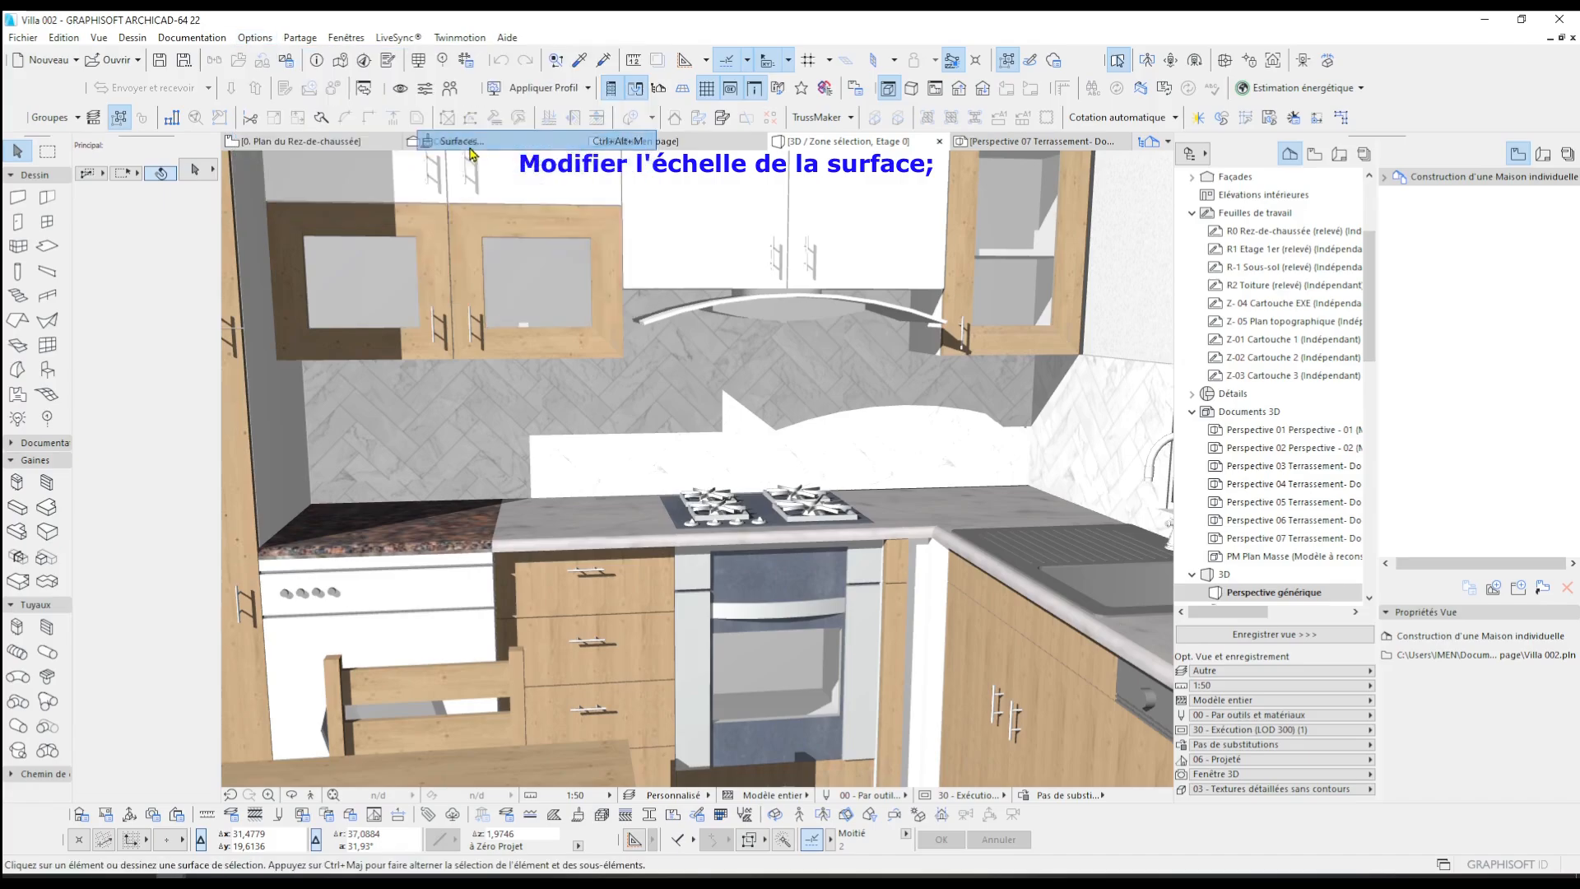
left_click_drag(877, 45, 531, 129)
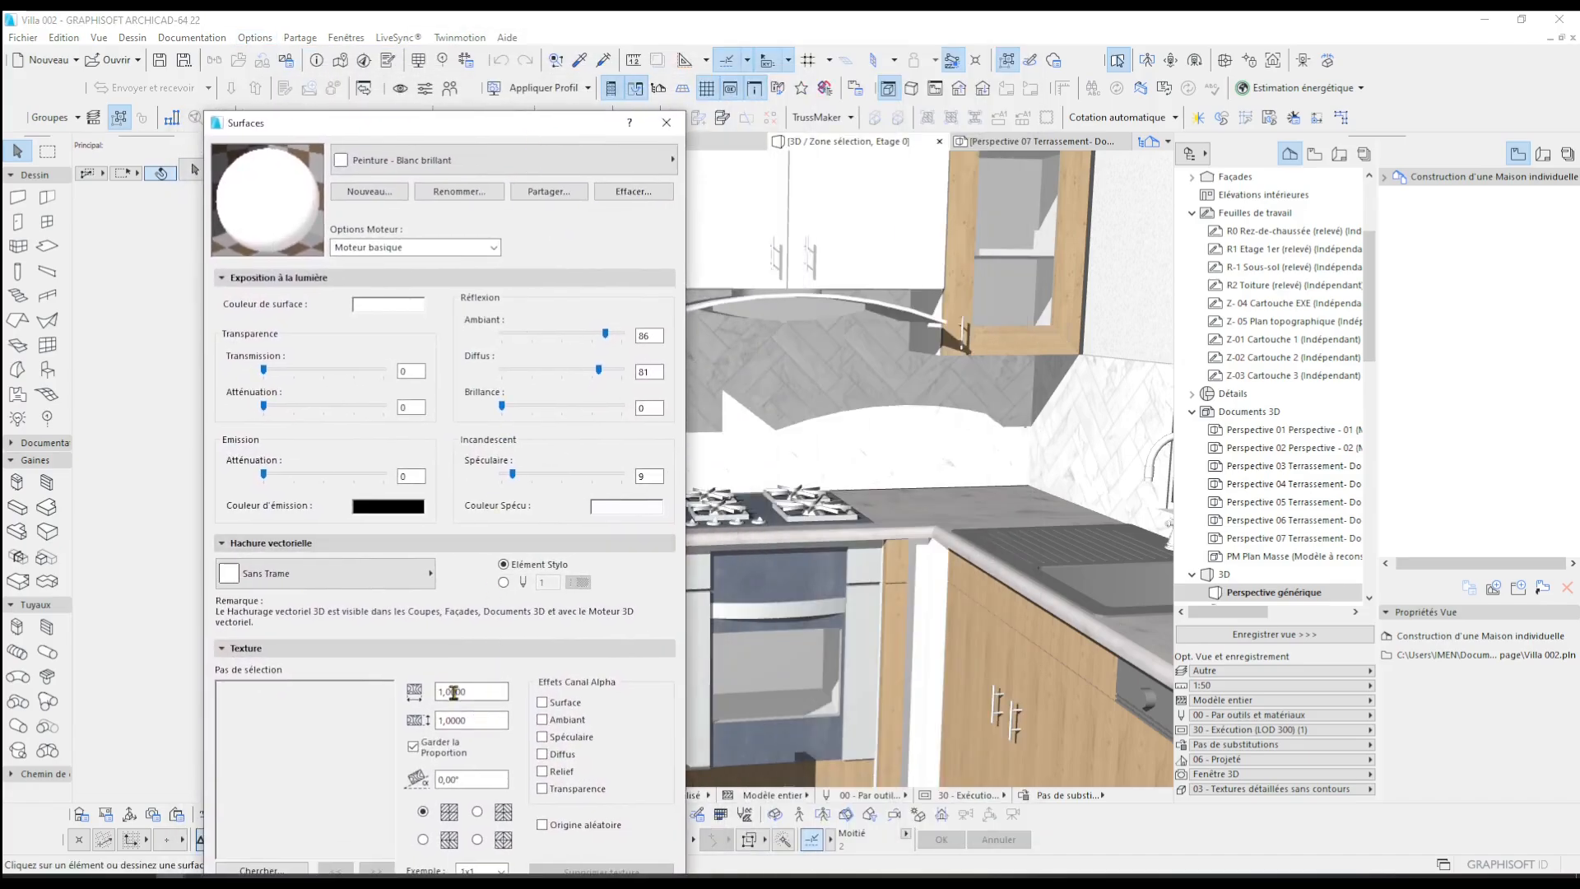
left_click(521, 162)
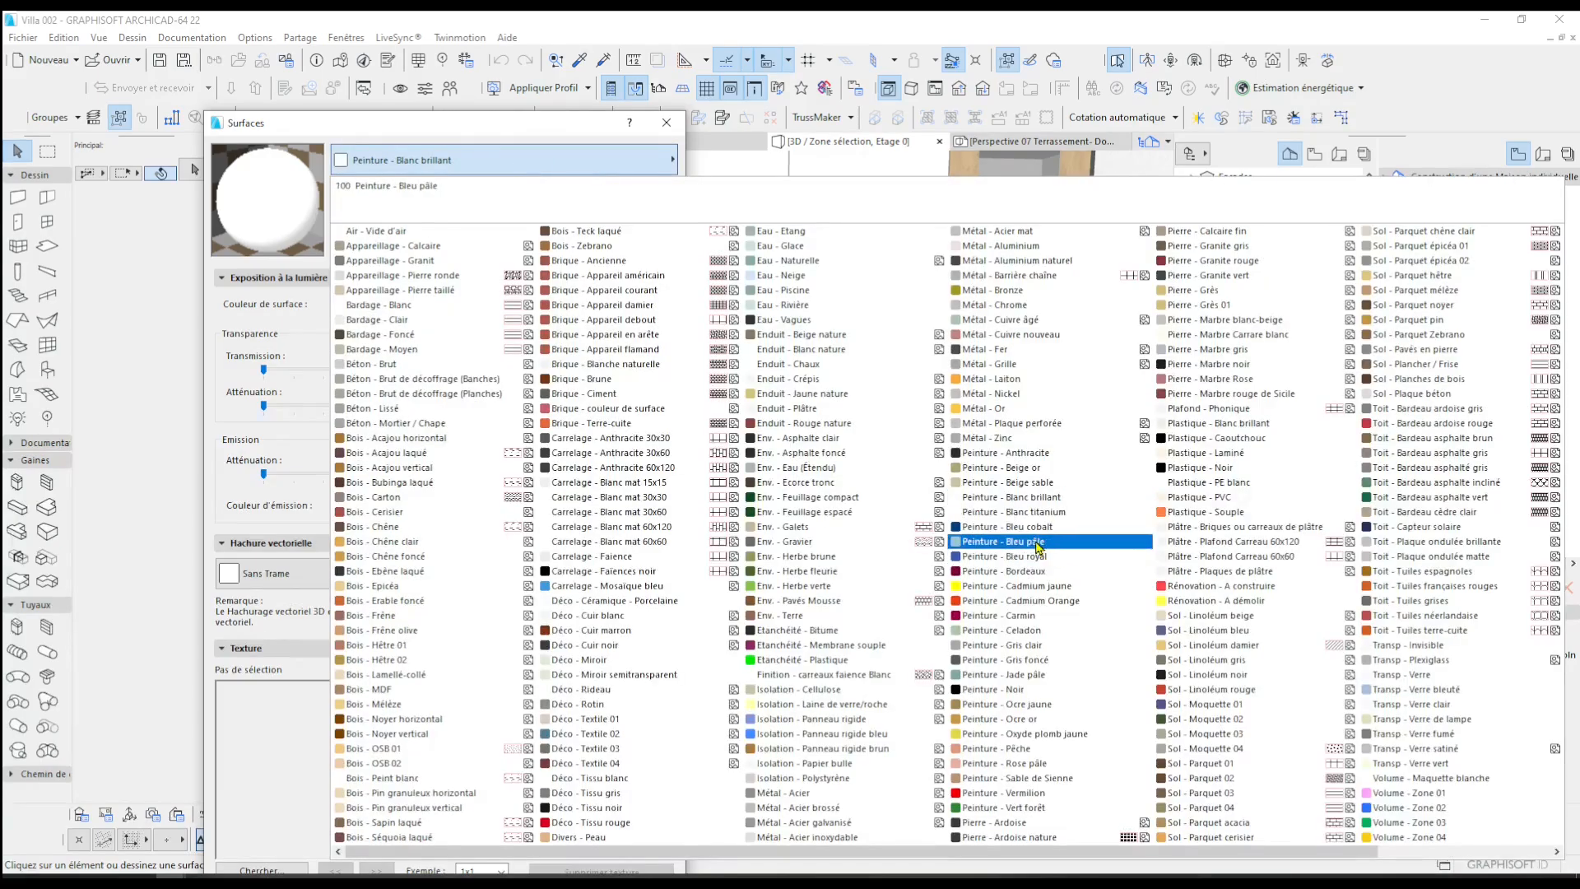
left_click(856, 674)
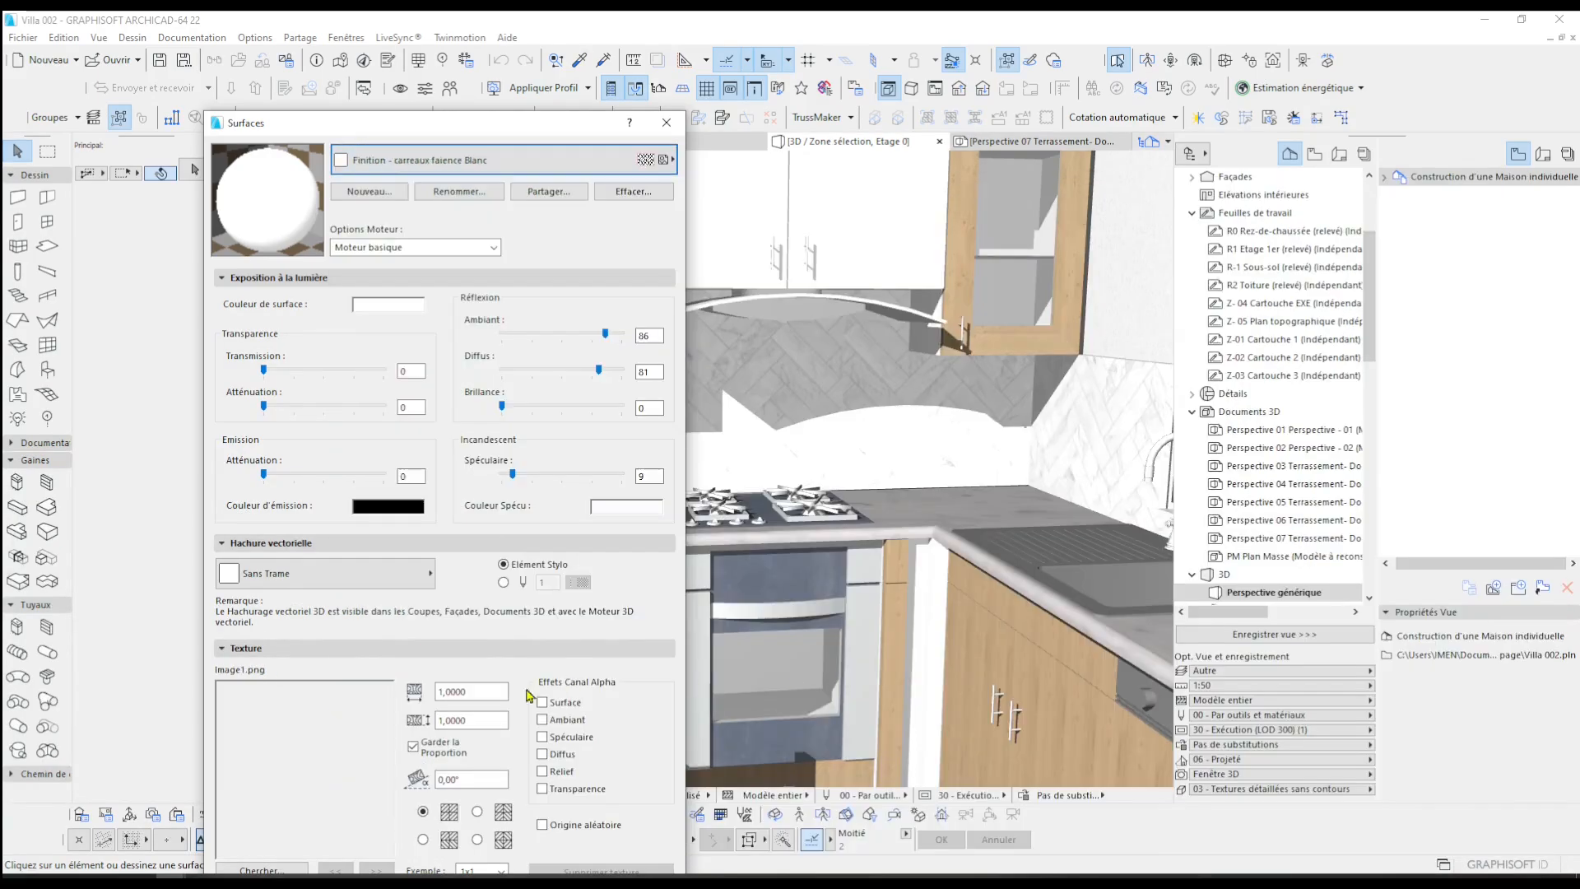
left_click(591, 606)
left_click(614, 633)
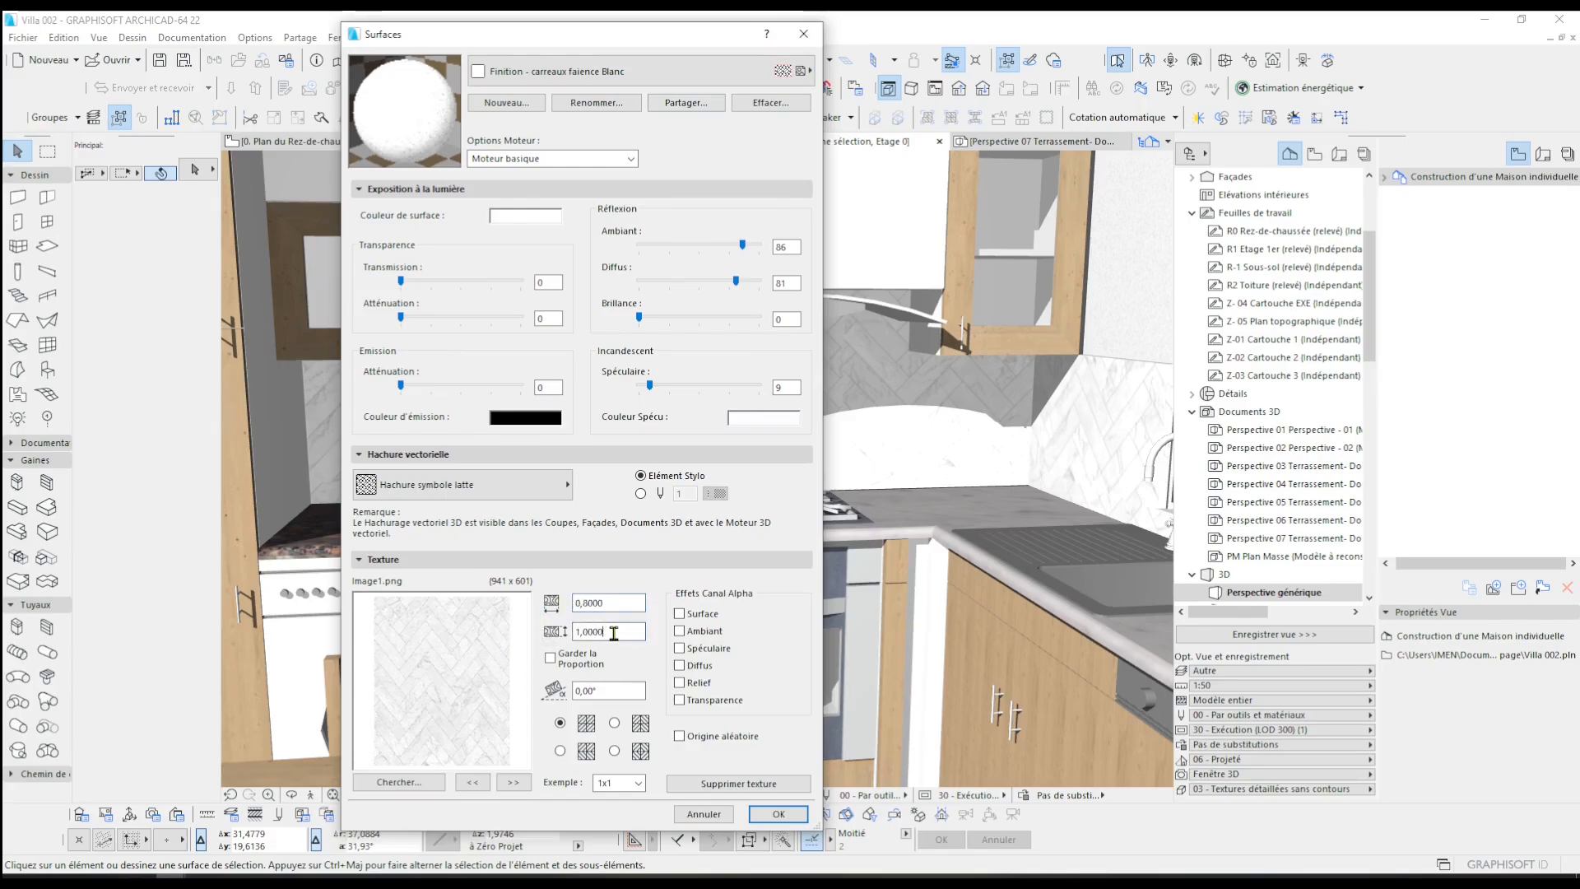
type(",8")
left_click(633, 605)
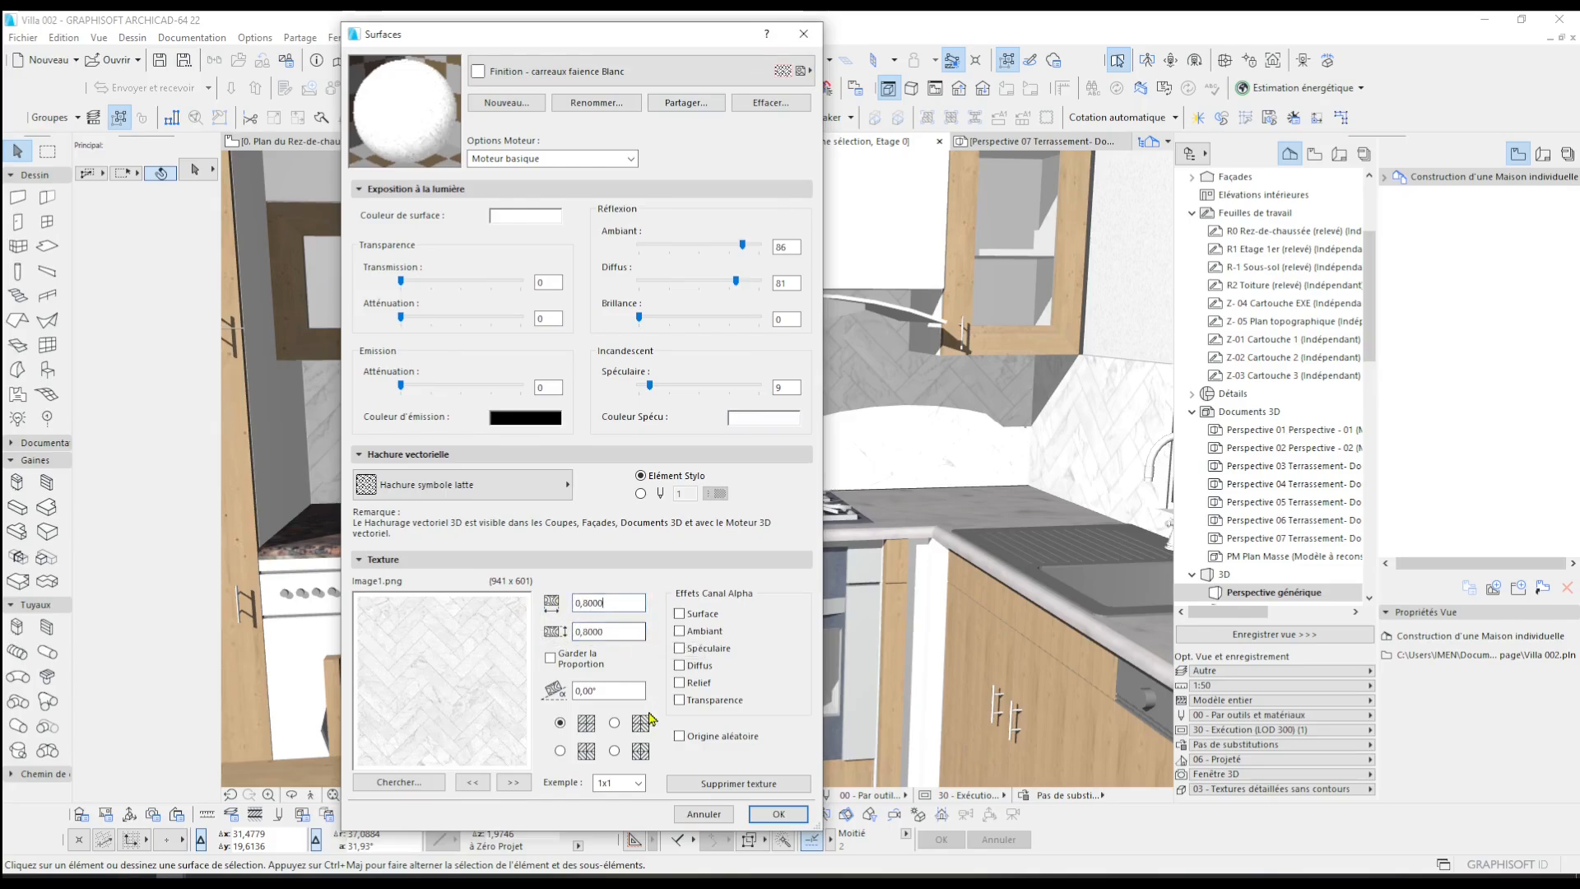
left_click(769, 820)
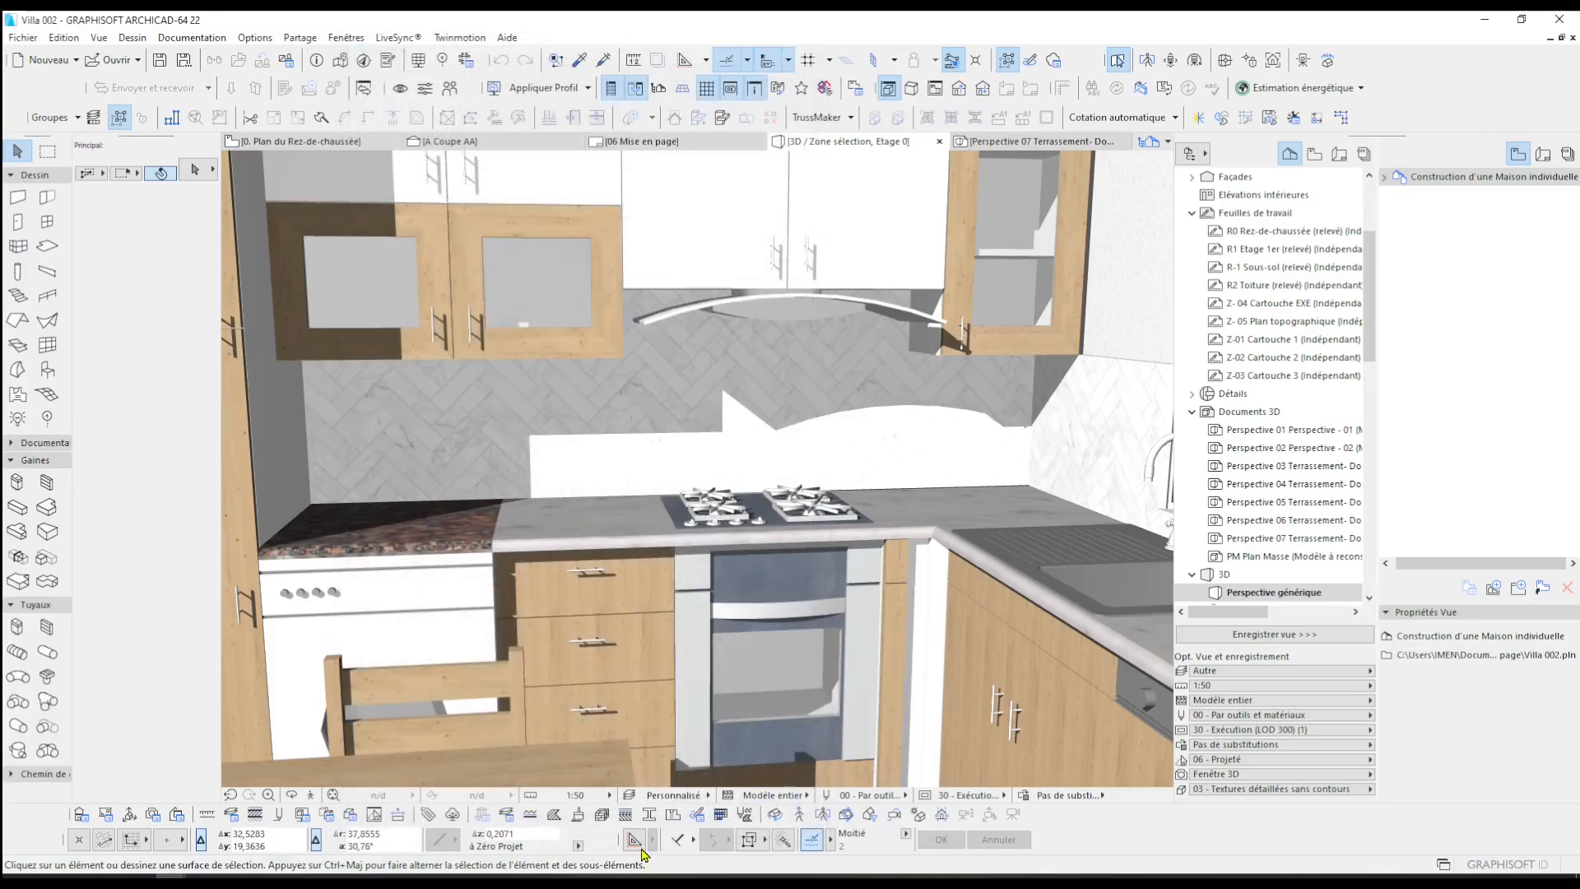
- Resize the texture of Finition - carreaux faience Blanc to 0,7000 by 0,7000 and inspect the backsplash
left_click(578, 819)
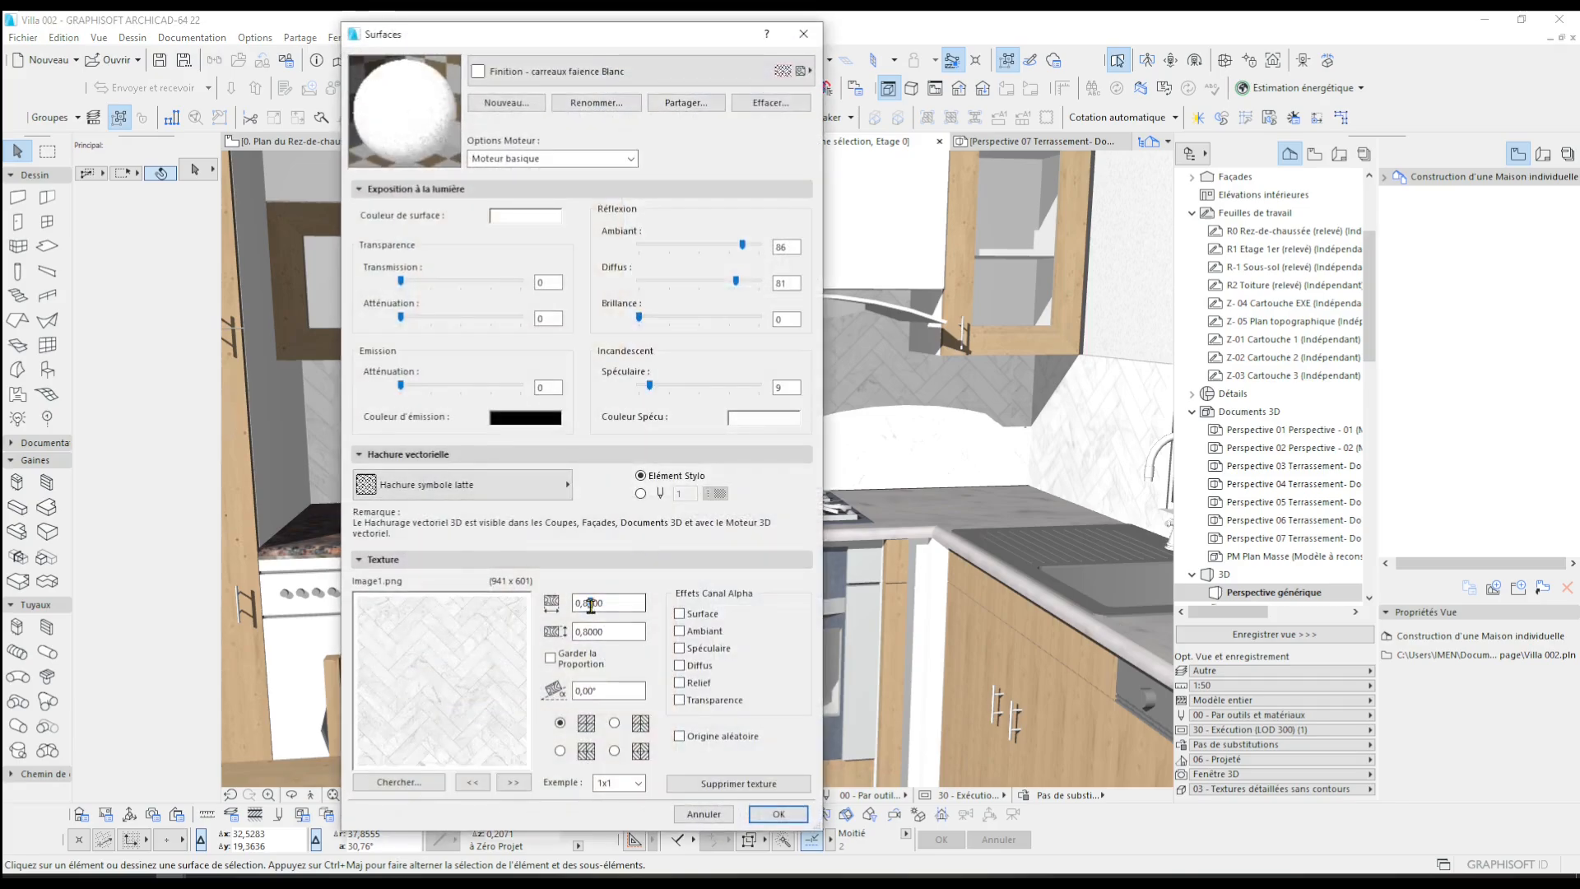
type("0,7")
left_click(581, 632)
left_click_drag(583, 632, 597, 633)
type("7")
left_click(623, 603)
left_click(786, 819)
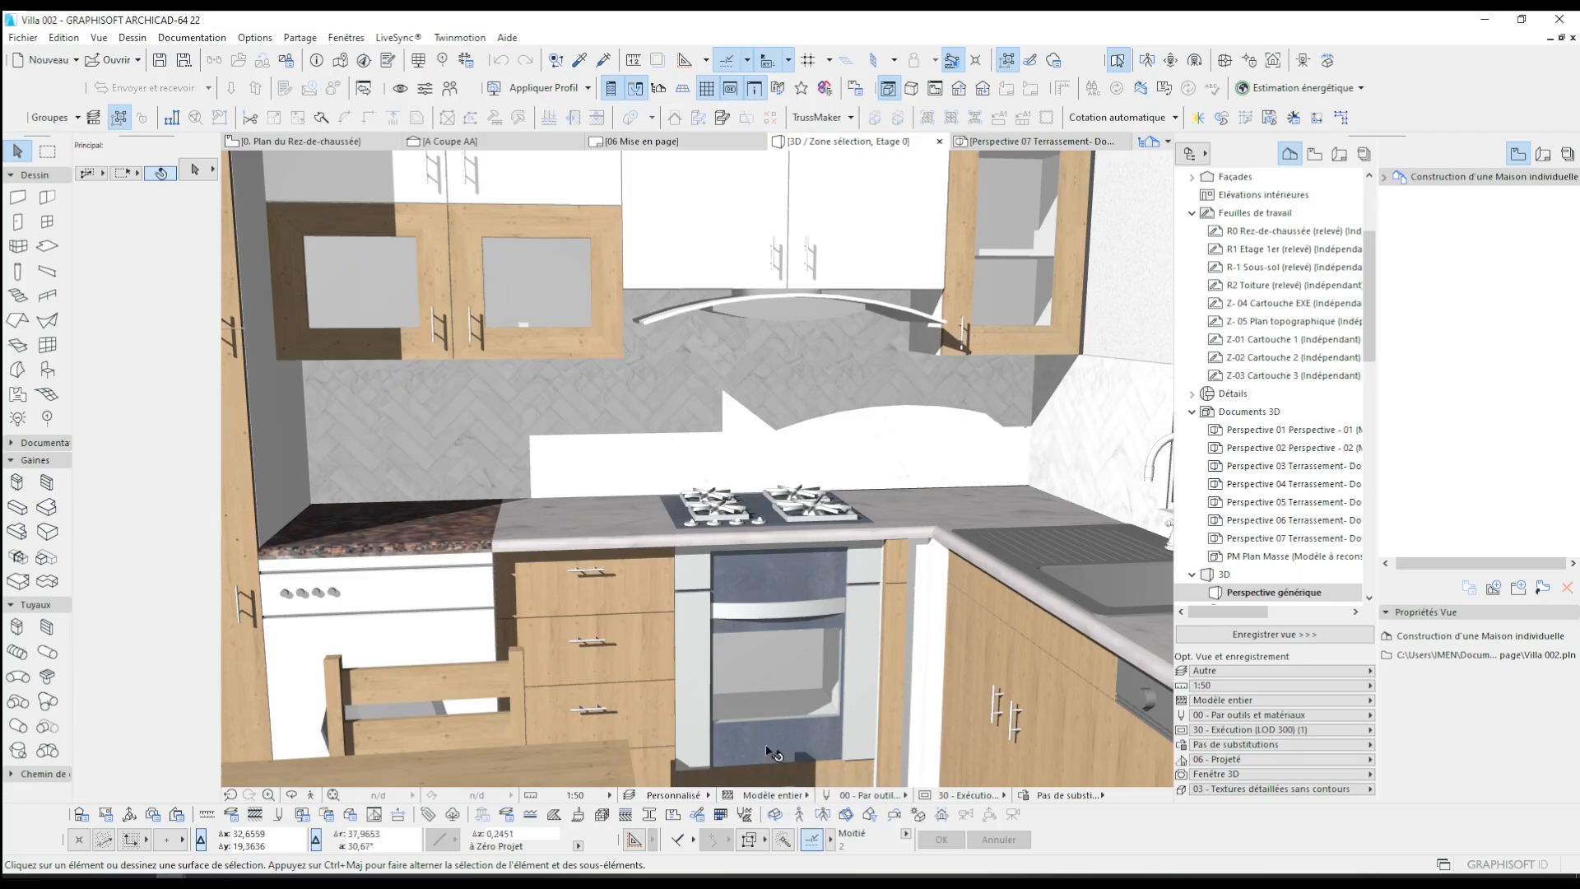
scroll(870, 434, "up", 2)
left_click_drag(617, 325, 780, 427)
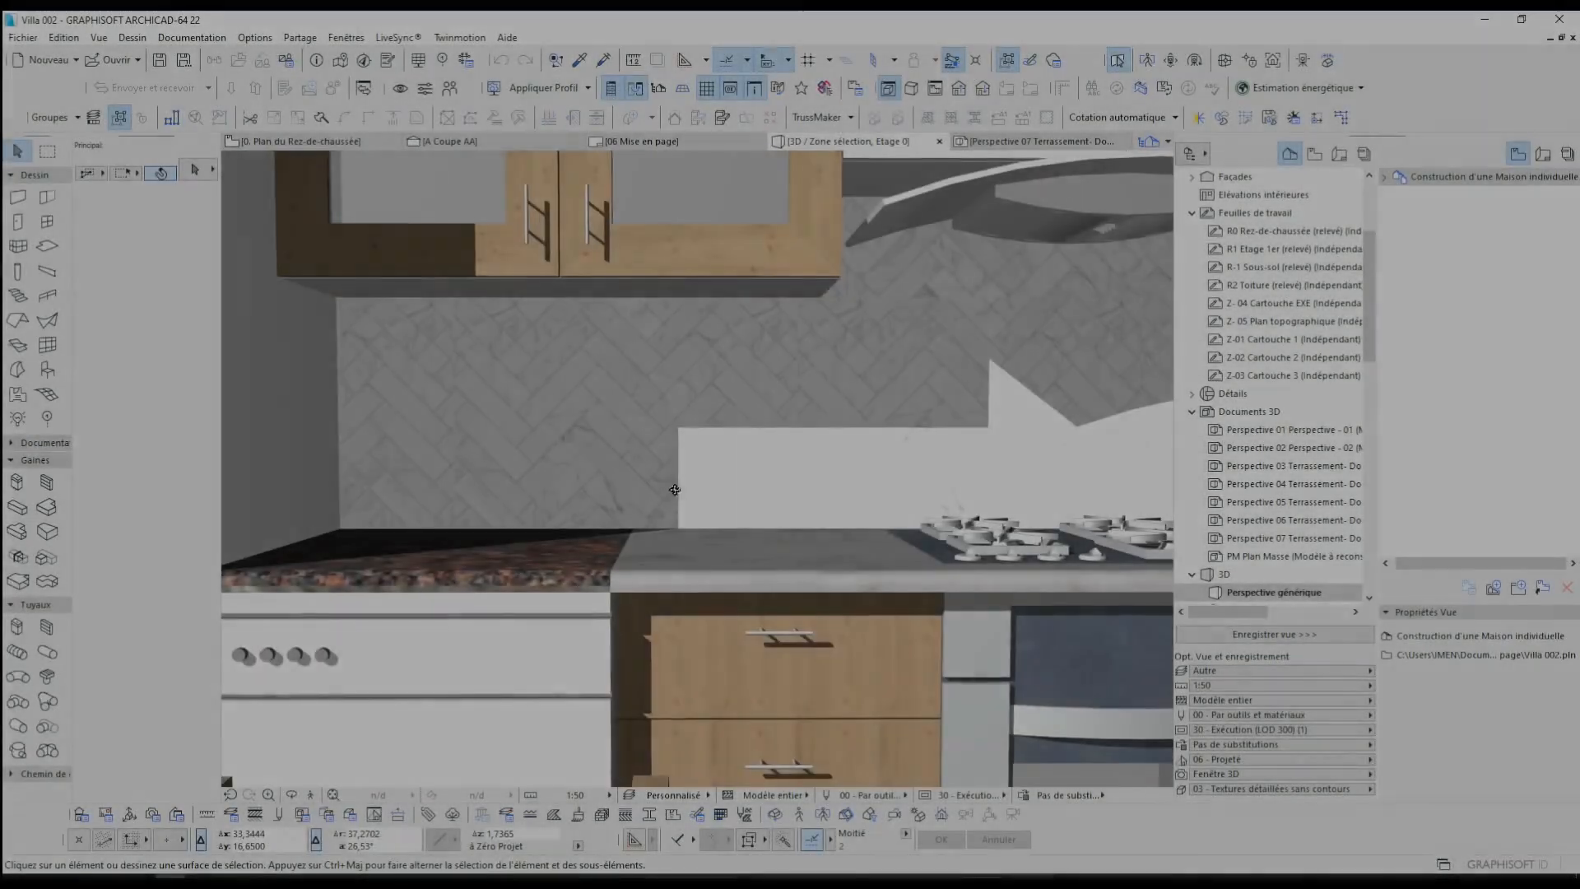
scroll(771, 613, "up", 3)
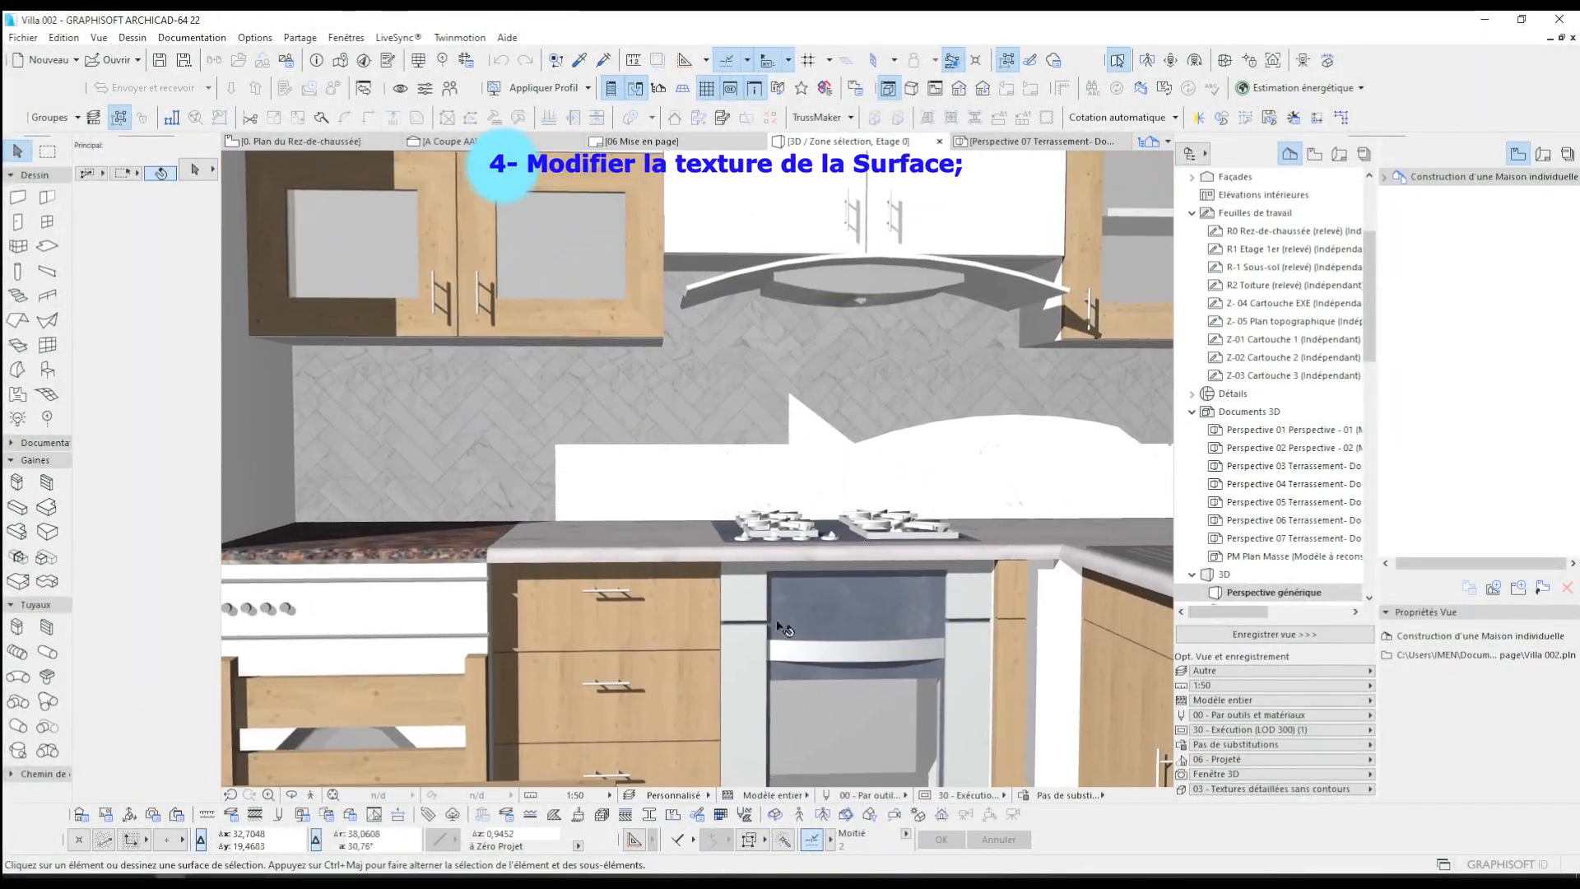
- Duplicate the surface Finition - carreaux faience Blanc under the name Finition - carreaux faience Blanc 02
left_click(579, 815)
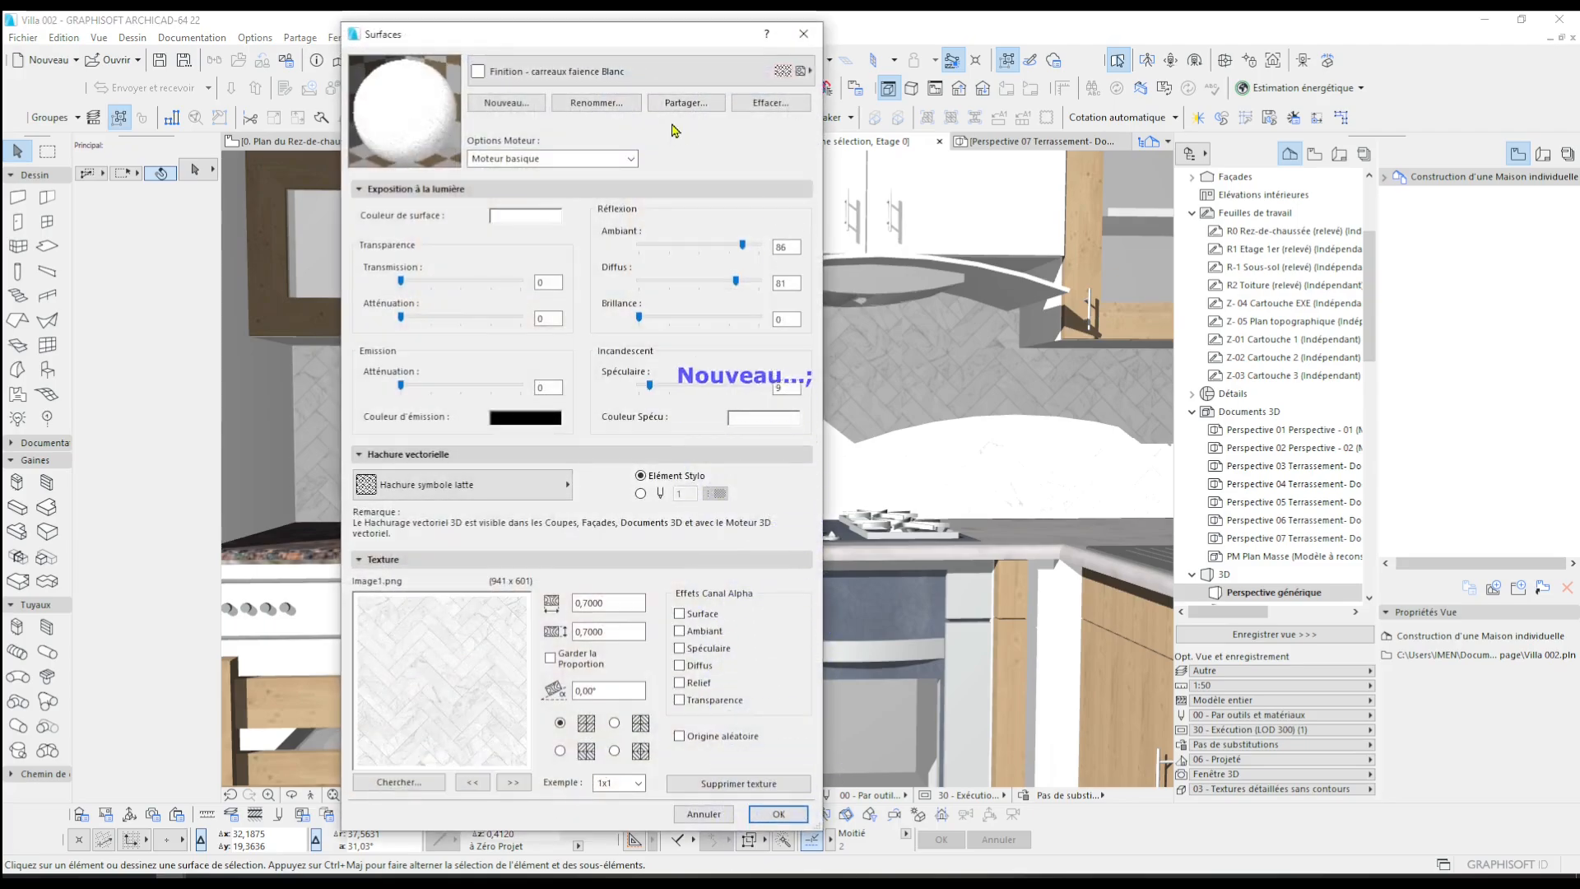
left_click(507, 104)
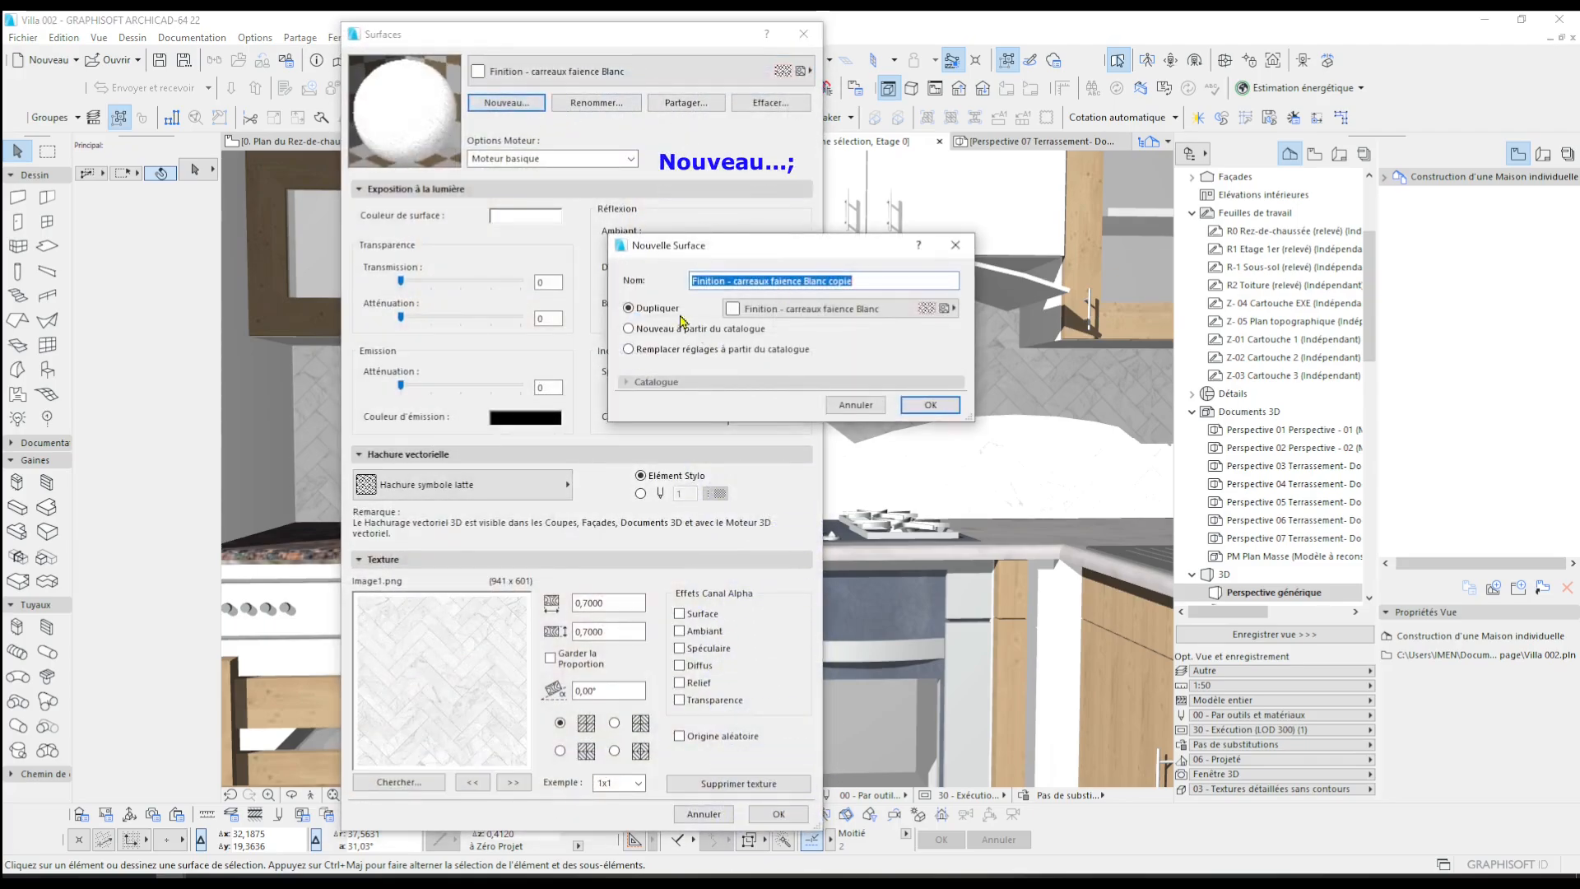
left_click(857, 279)
left_click_drag(829, 280, 916, 293)
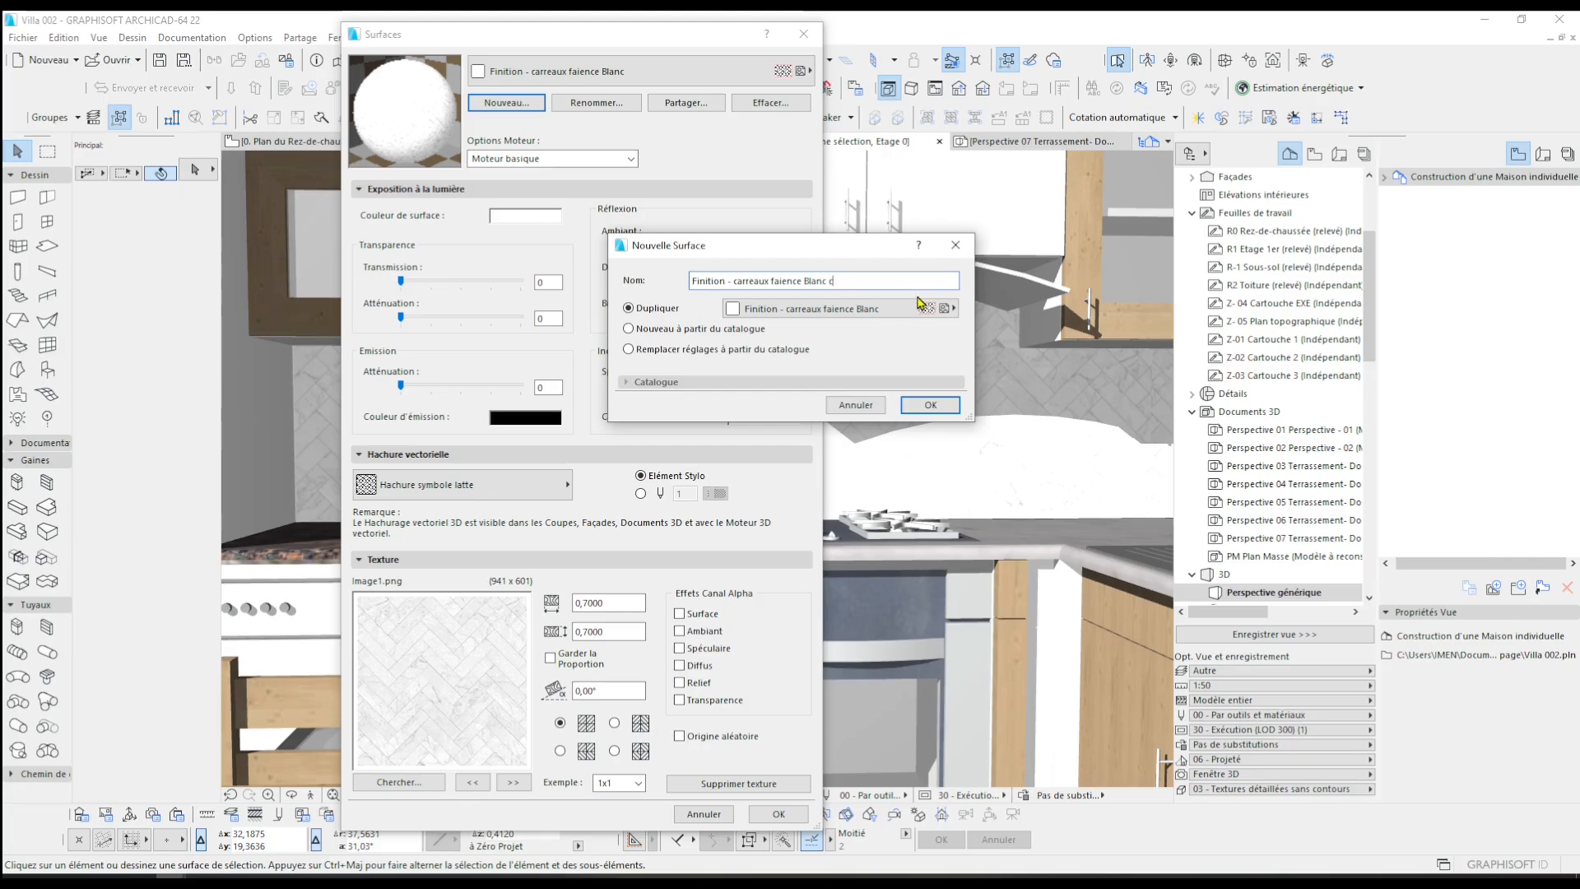
left_click(929, 404)
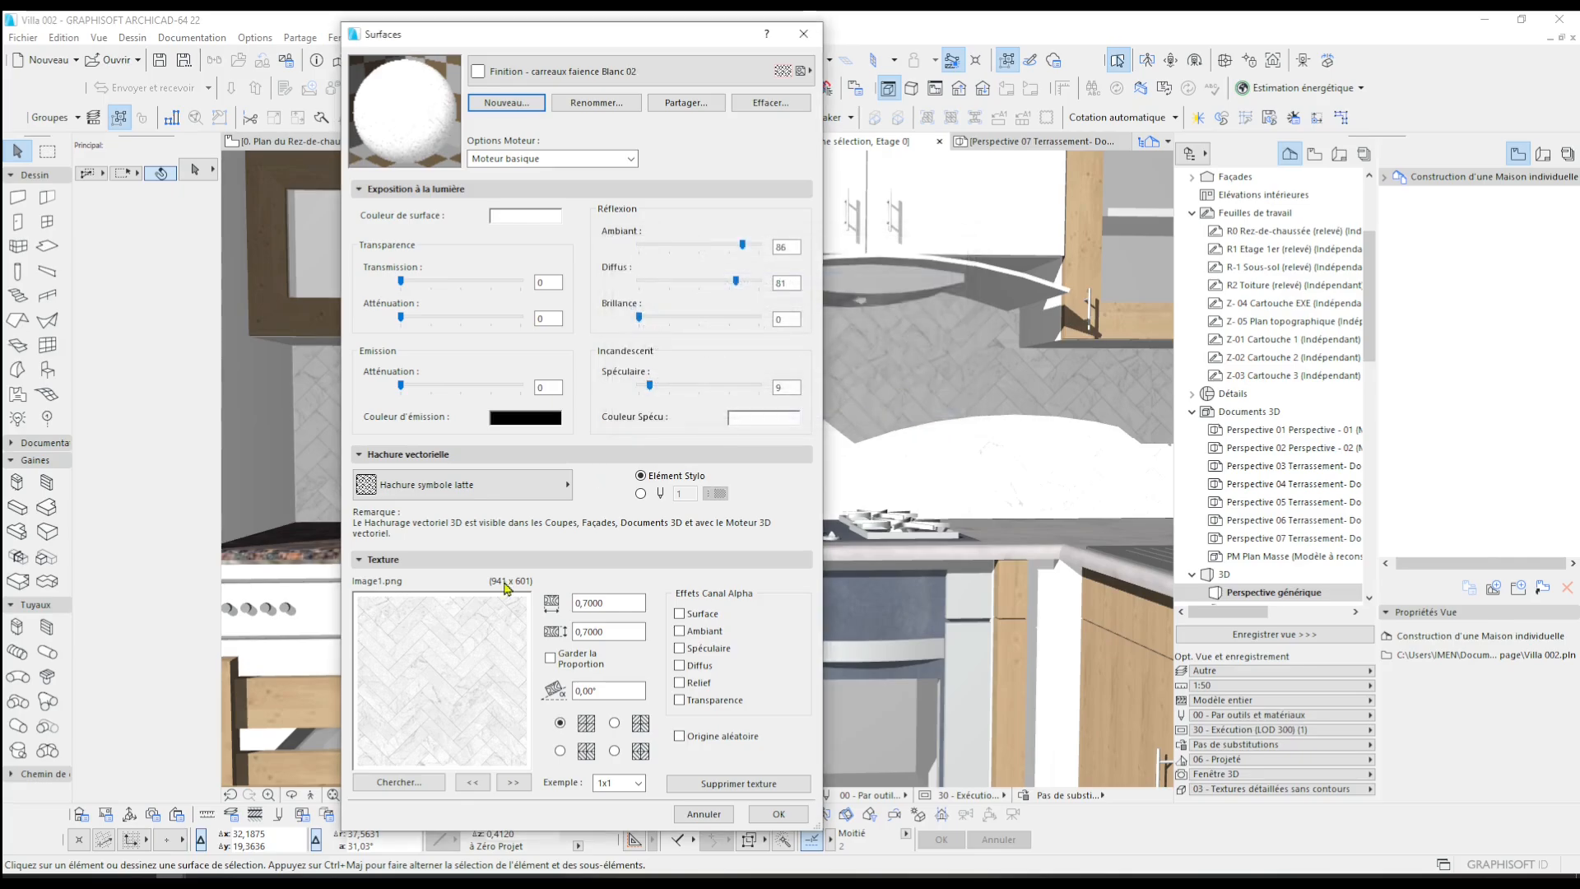
- Replace the new surface's texture with the embedded library image whose name starts with 46a9bbe152647d29
left_click(399, 782)
left_click(672, 300)
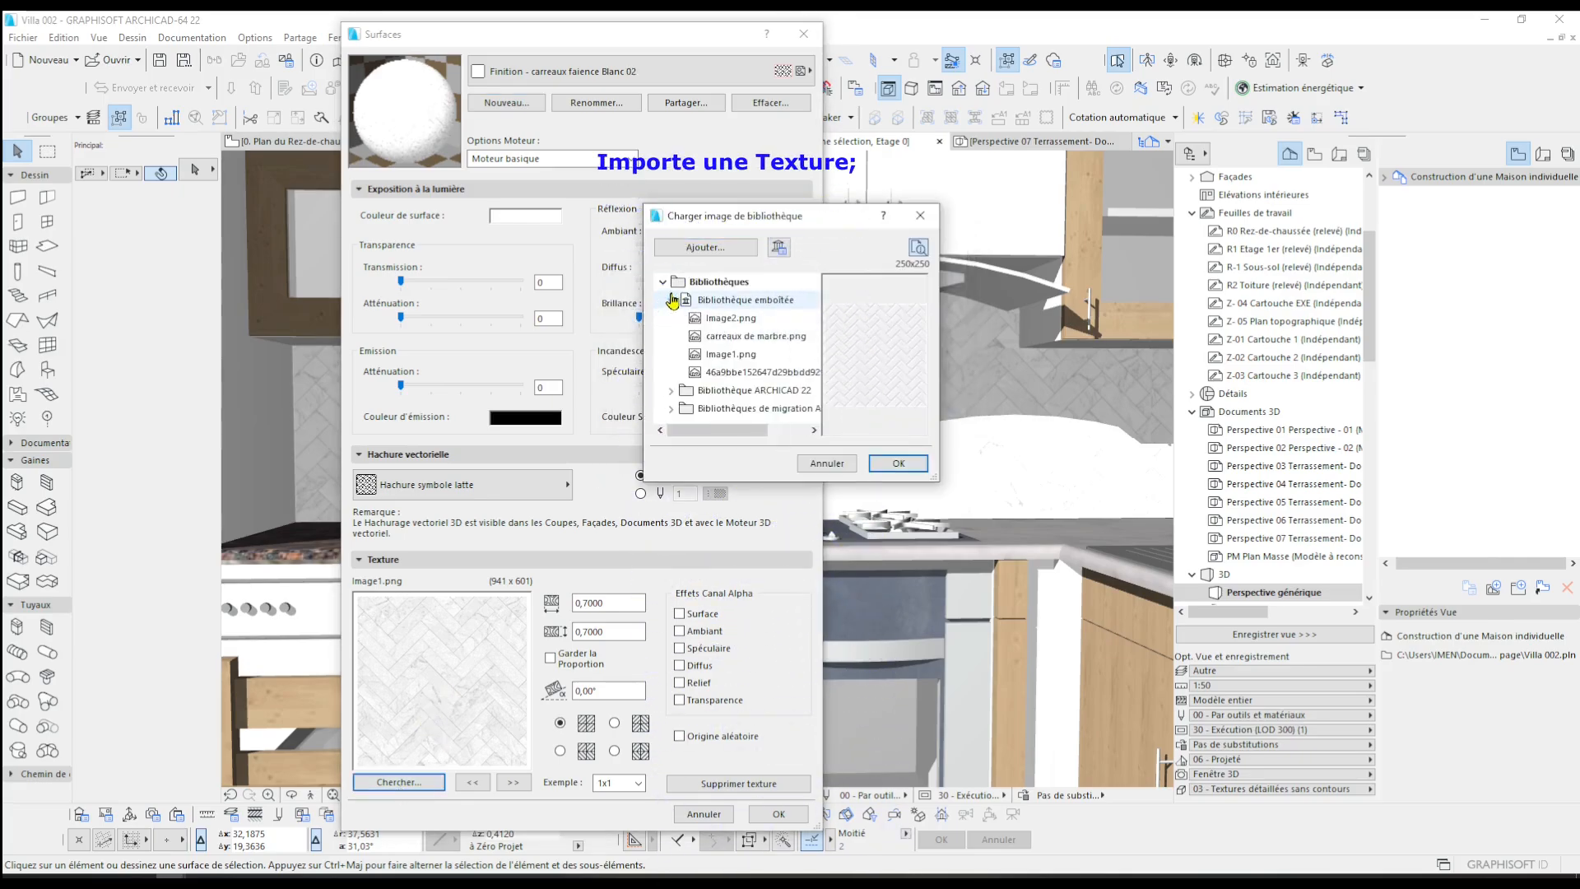
left_click(756, 372)
left_click(899, 463)
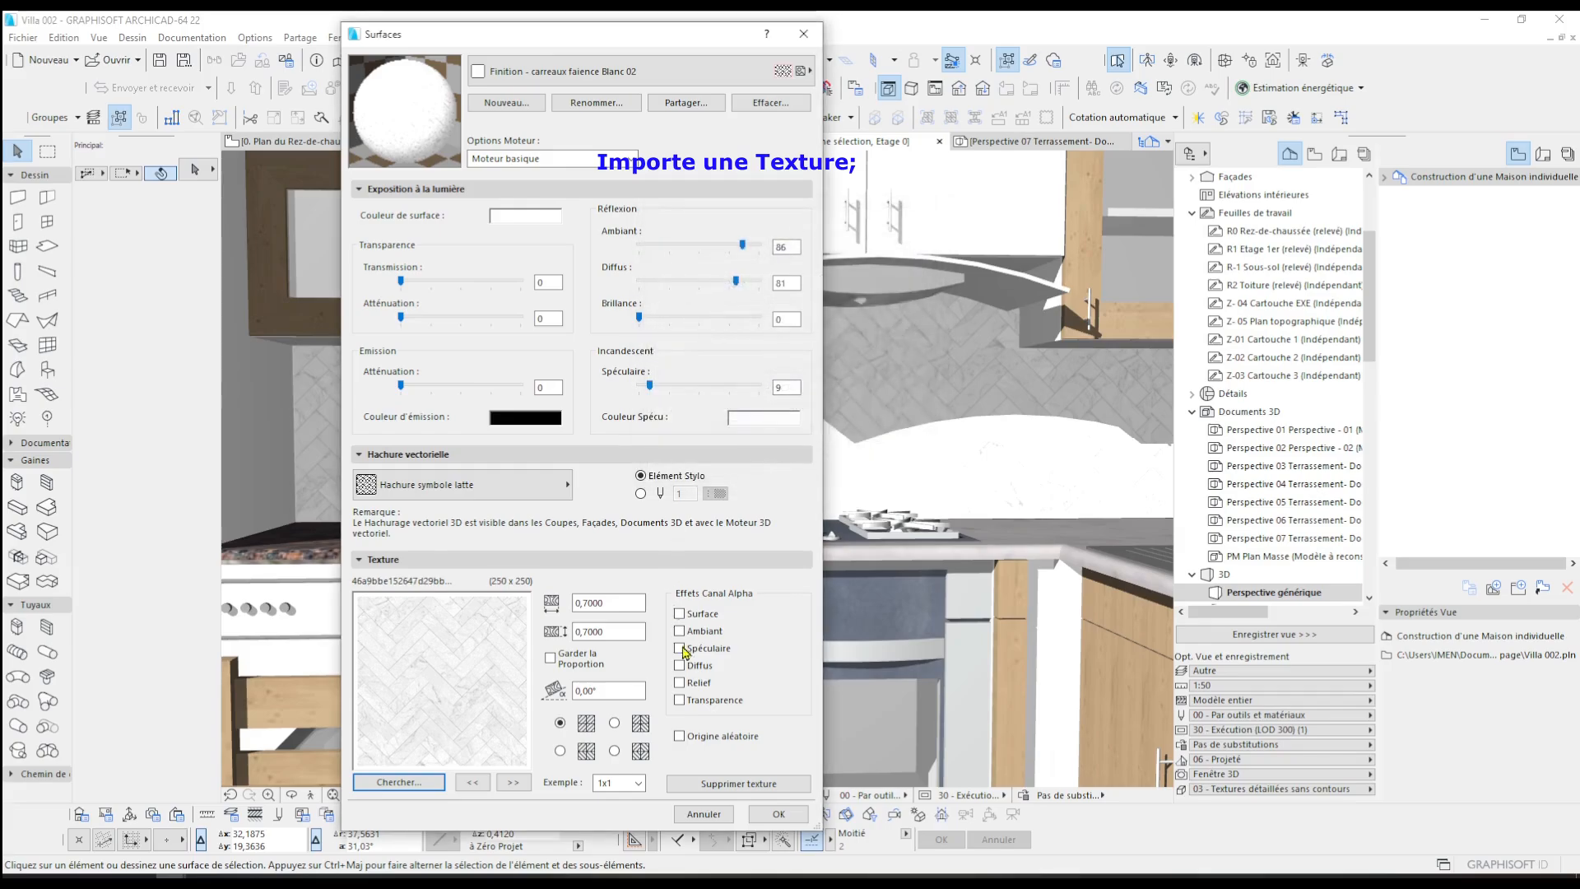
- Set the new texture's size to 1,0000 by 1,0000 with proportions kept, check its preview repetition and save the surface
double_click(594, 603)
type("1")
key("Tab")
left_click(618, 609)
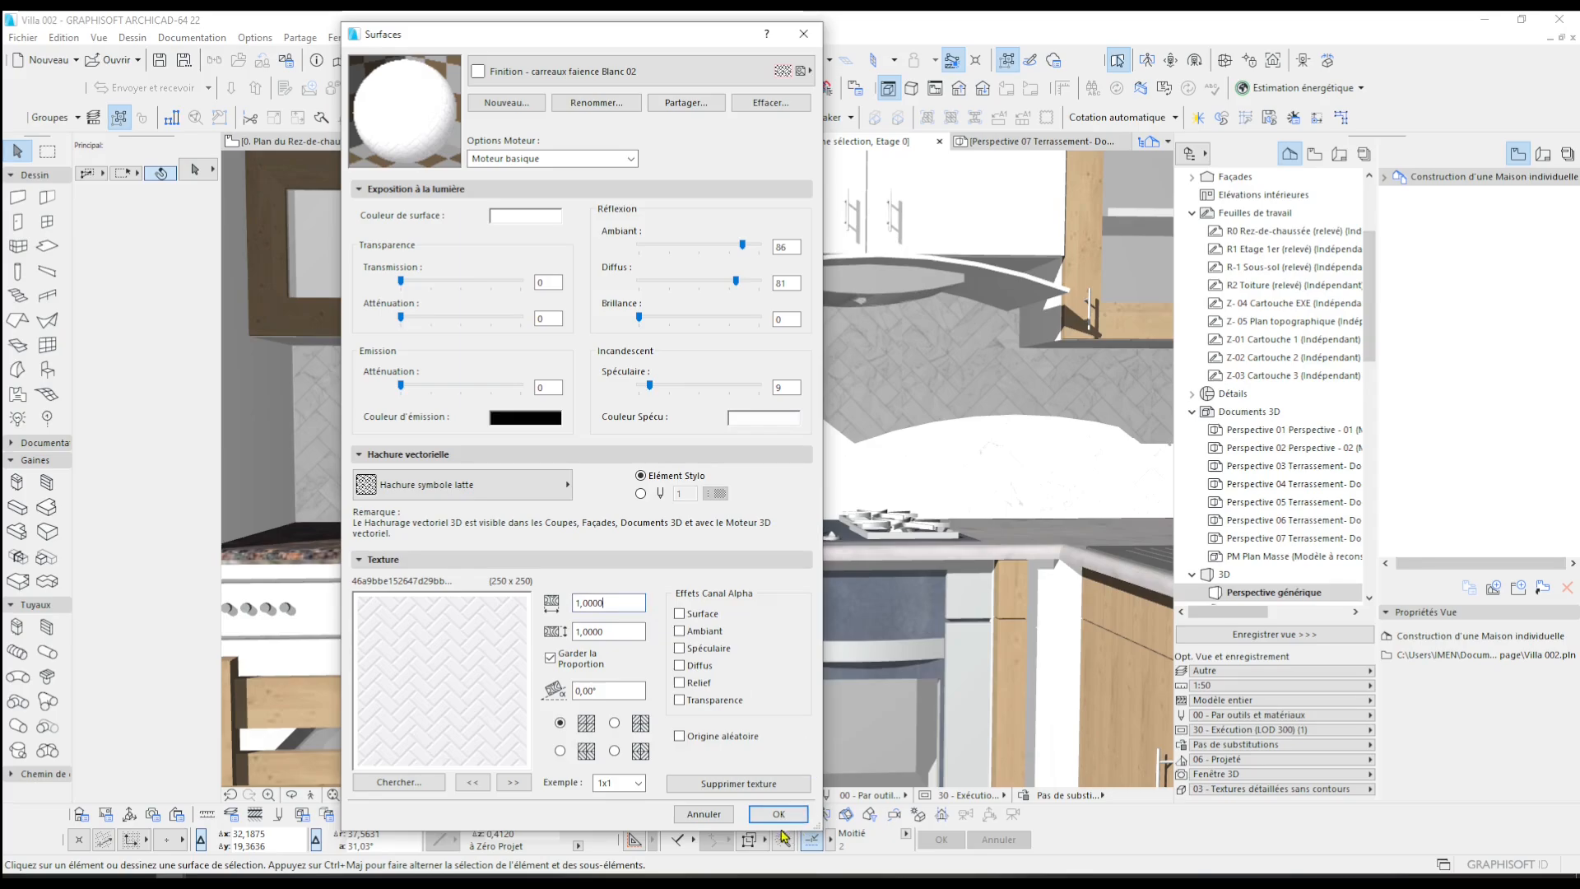
left_click(617, 784)
left_click(632, 818)
left_click(639, 783)
left_click(628, 812)
left_click(771, 816)
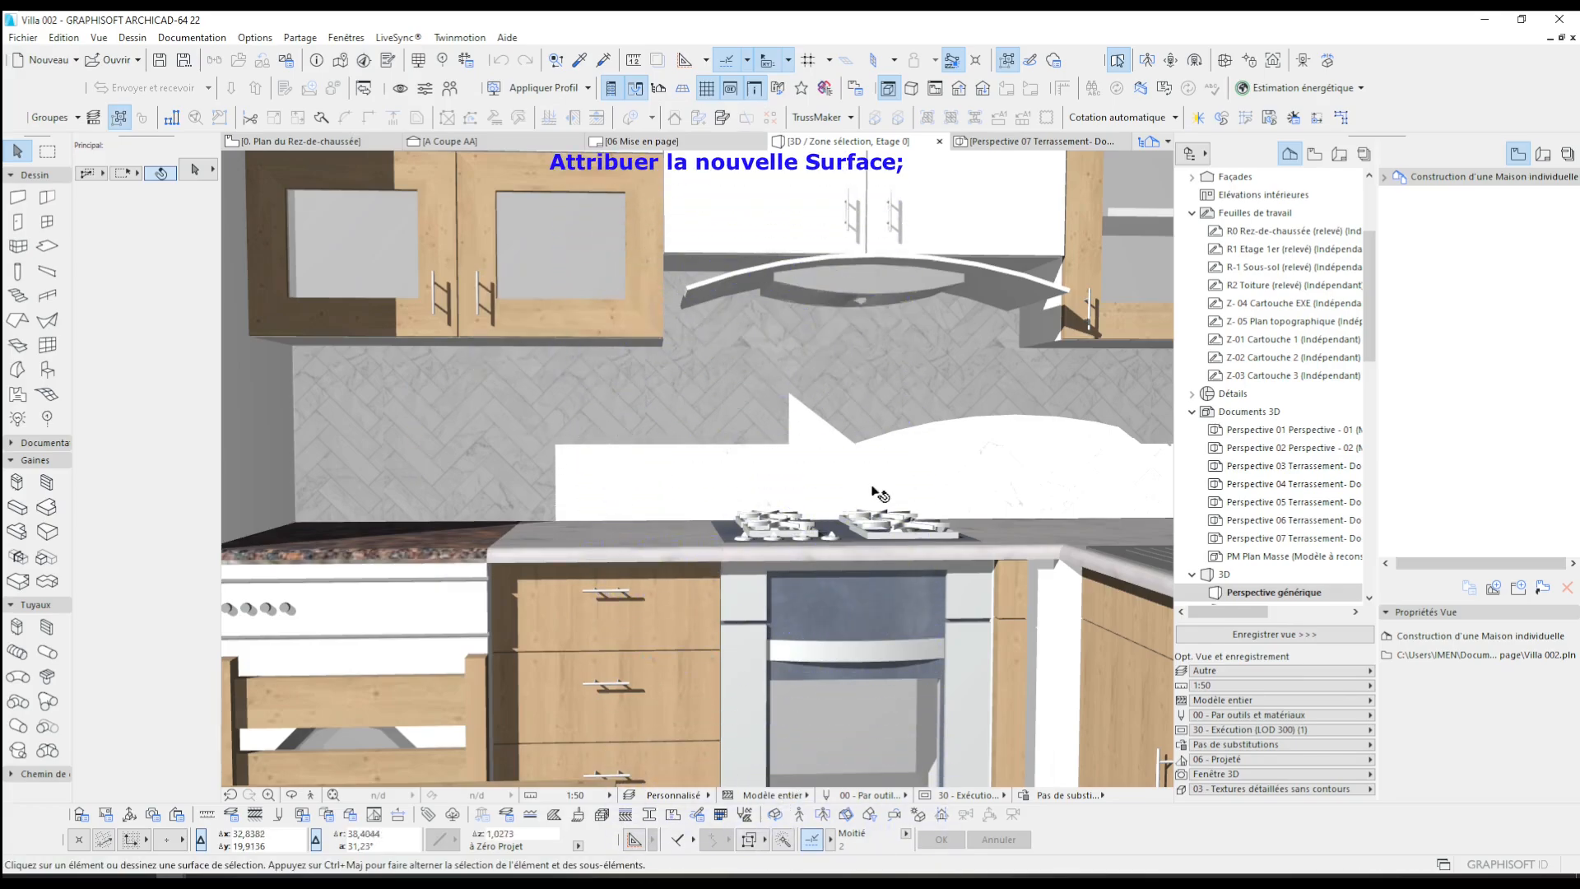
- Select the kitchen's finish walls and change their override surface to Finition - carreaux faience Blanc 02
middle_click_drag(875, 492, 910, 483, "shift")
left_click(1075, 458)
scroll(974, 455, "down", 3)
left_click(642, 271, "shift")
scroll(563, 531, "up", 3)
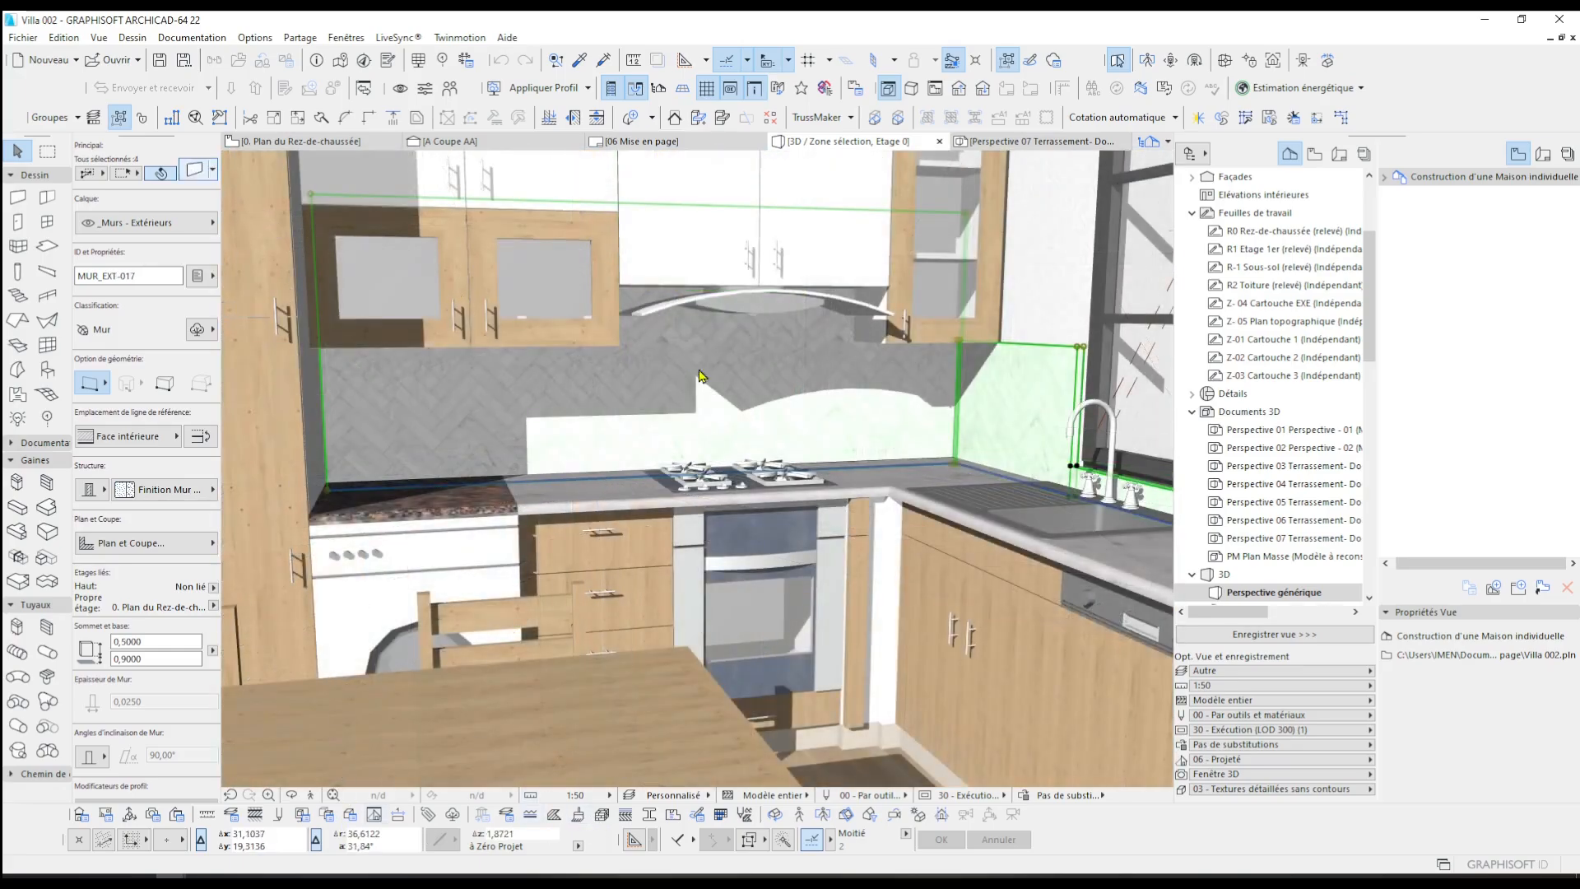
key("ctrl+t")
left_click(549, 609)
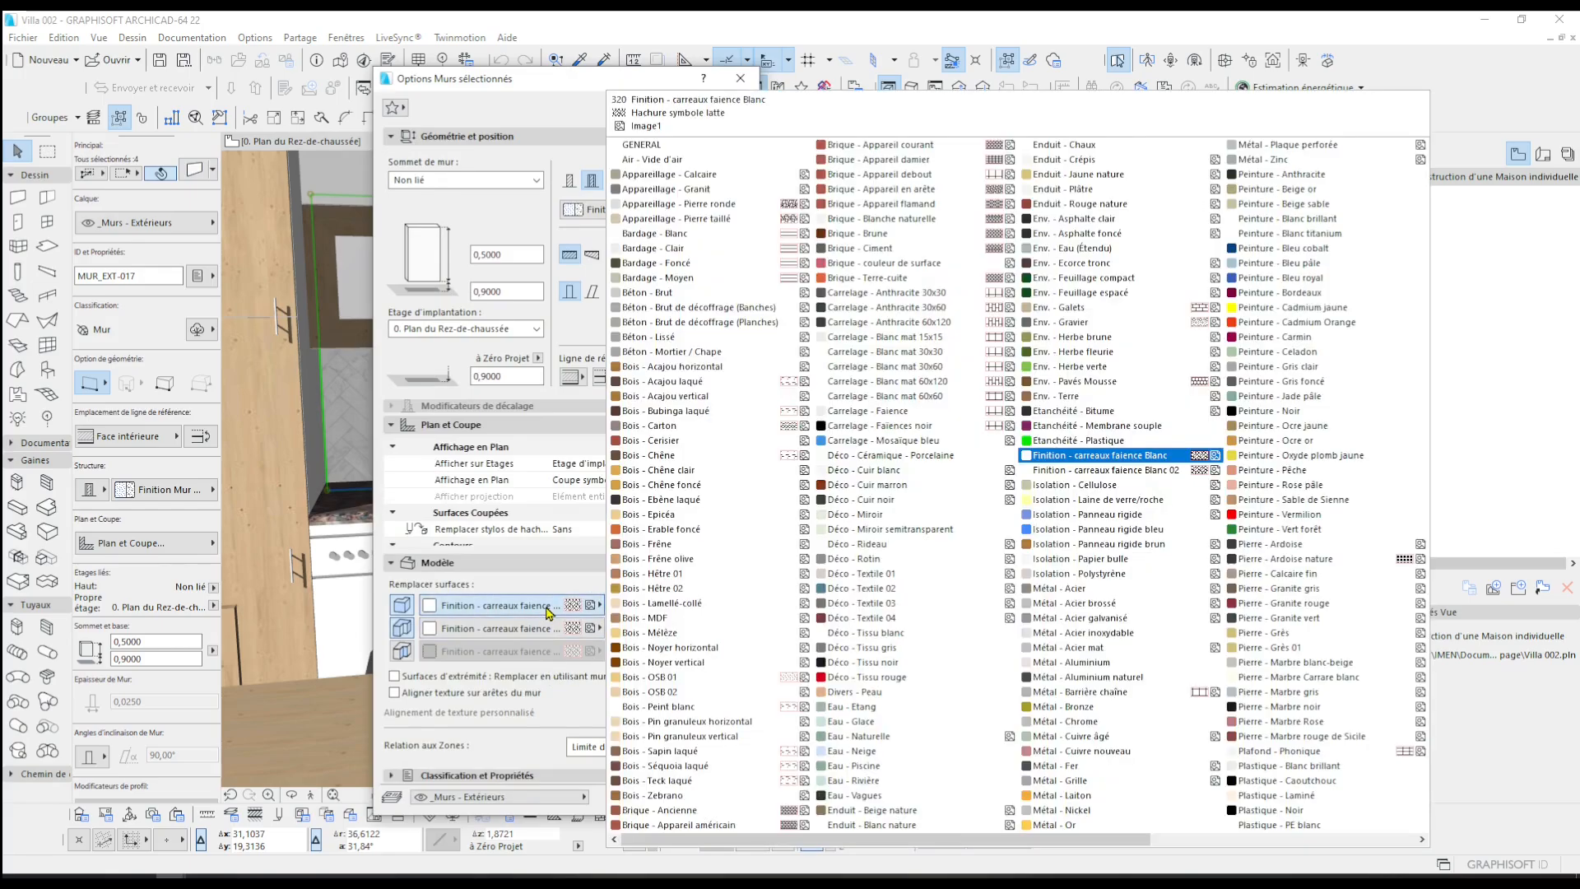
left_click(1103, 455)
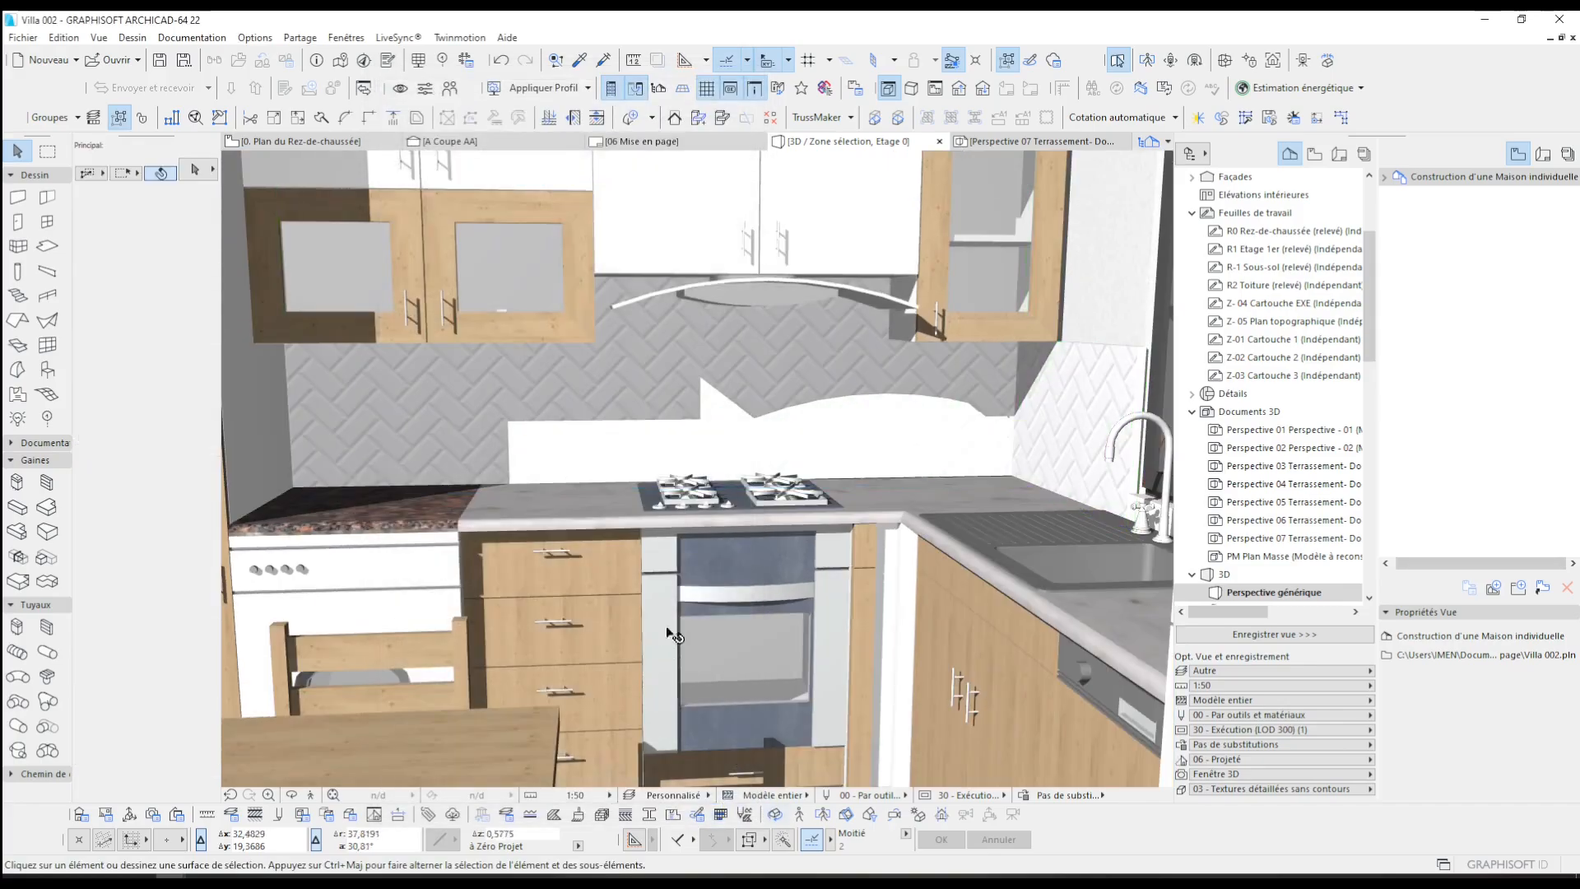
- Check the texture settings of Finition - carreaux faience Blanc 02 and examine the tiling on the kitchen walls
left_click_drag(673, 634, 476, 464)
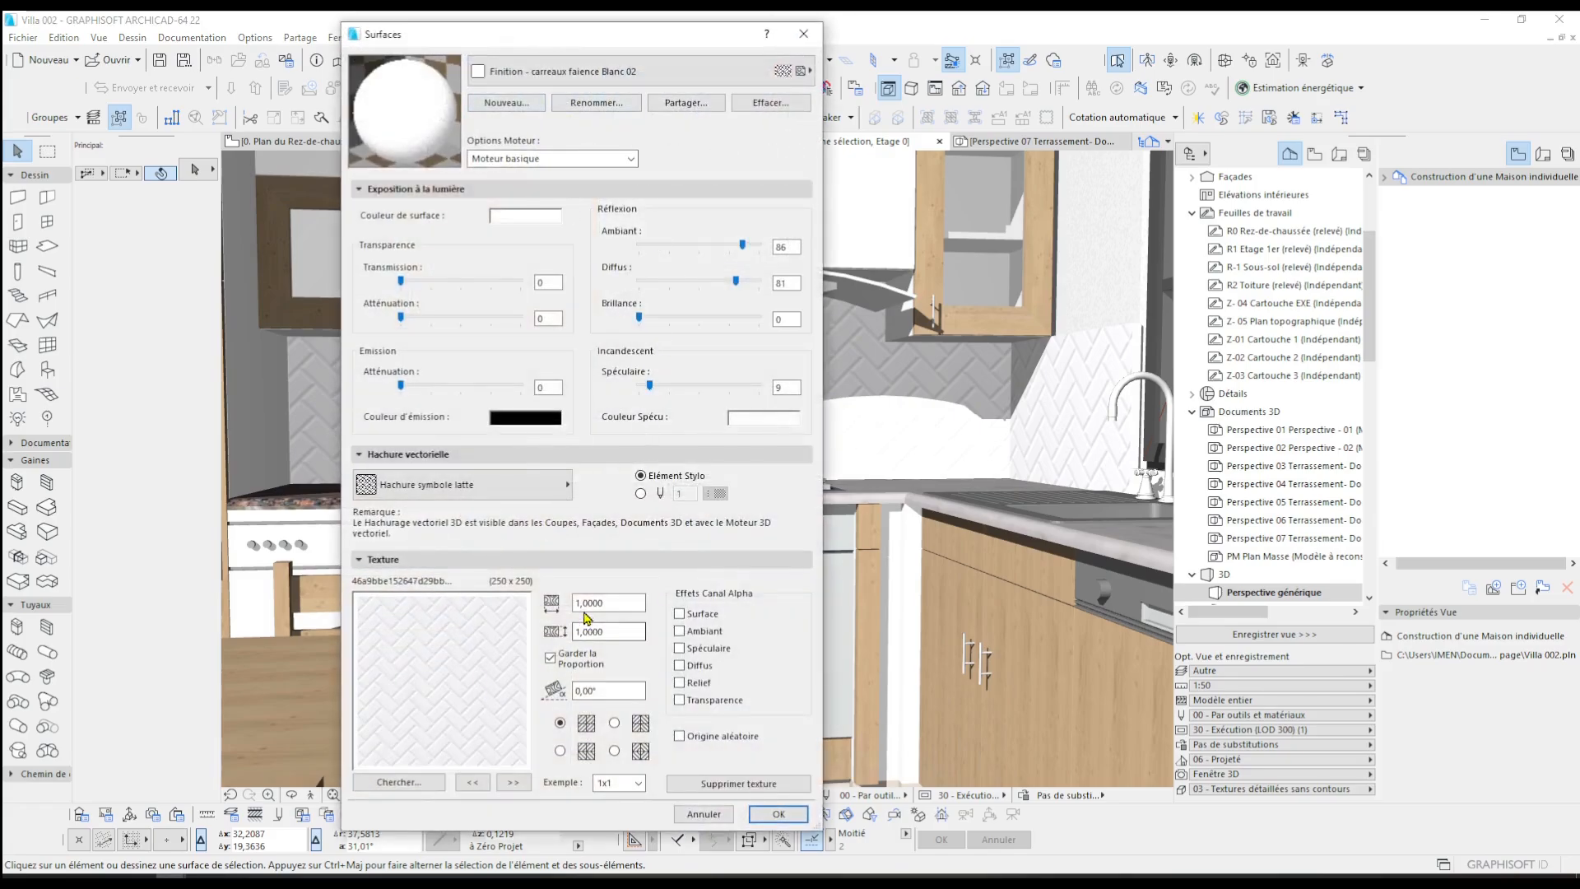
key("Tab")
left_click(779, 814)
left_click_drag(819, 655, 836, 504)
scroll(480, 465, "up", 2)
scroll(718, 473, "up", 2)
scroll(717, 474, "down", 2)
scroll(659, 461, "up", 2)
left_click_drag(658, 461, 595, 489)
scroll(595, 488, "down", 2)
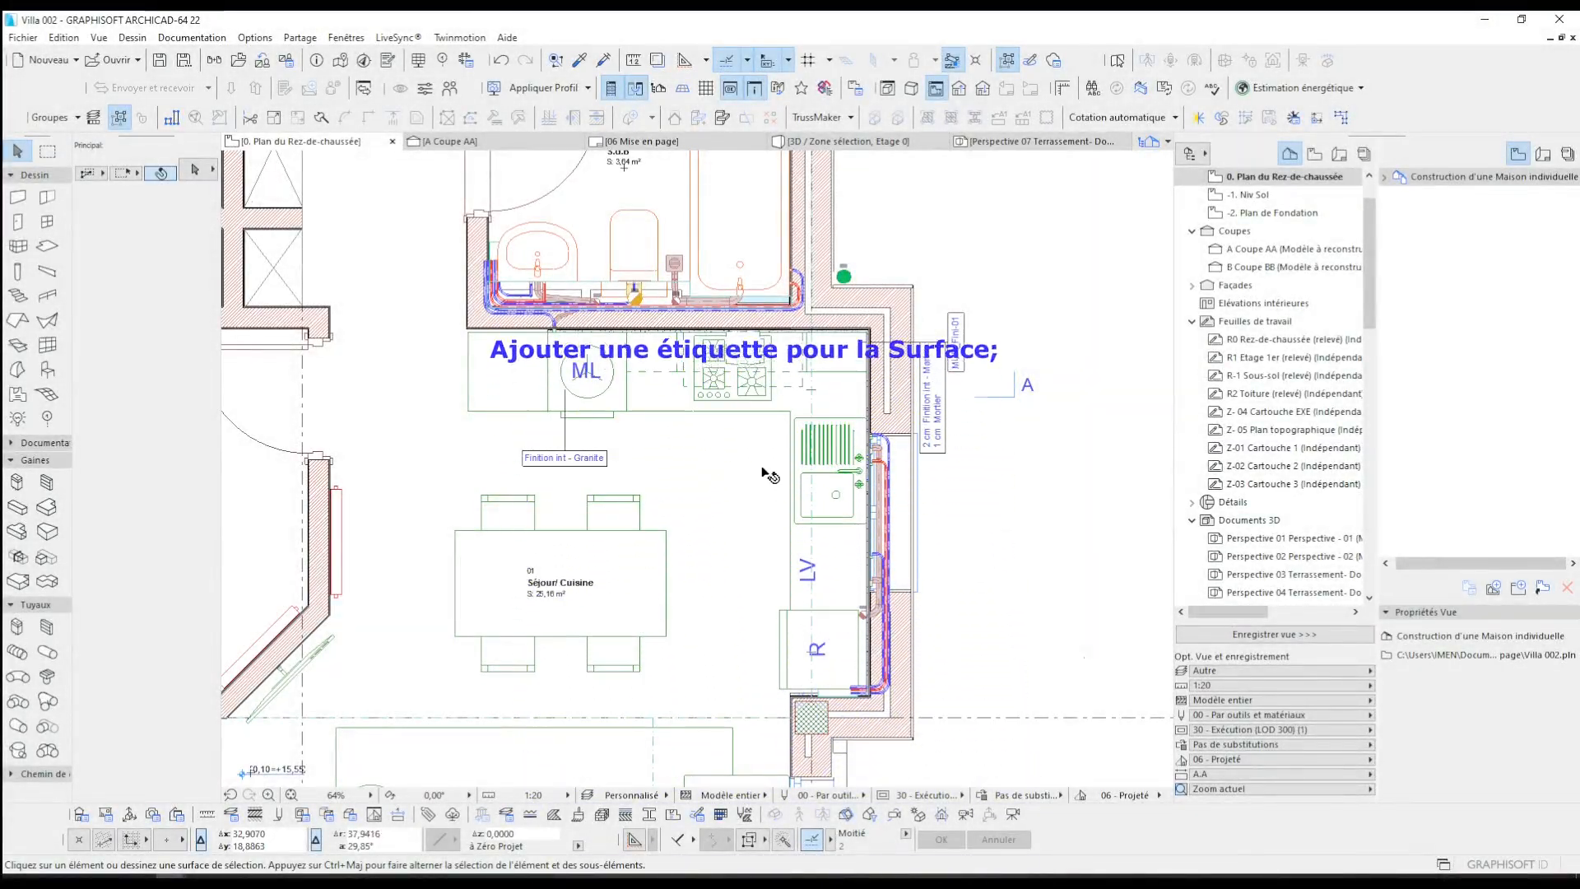
- Set the Label tool's default type to Etiquette de surface 22, displaying Surface face extérieure de Mur
scroll(815, 445, "up", 3)
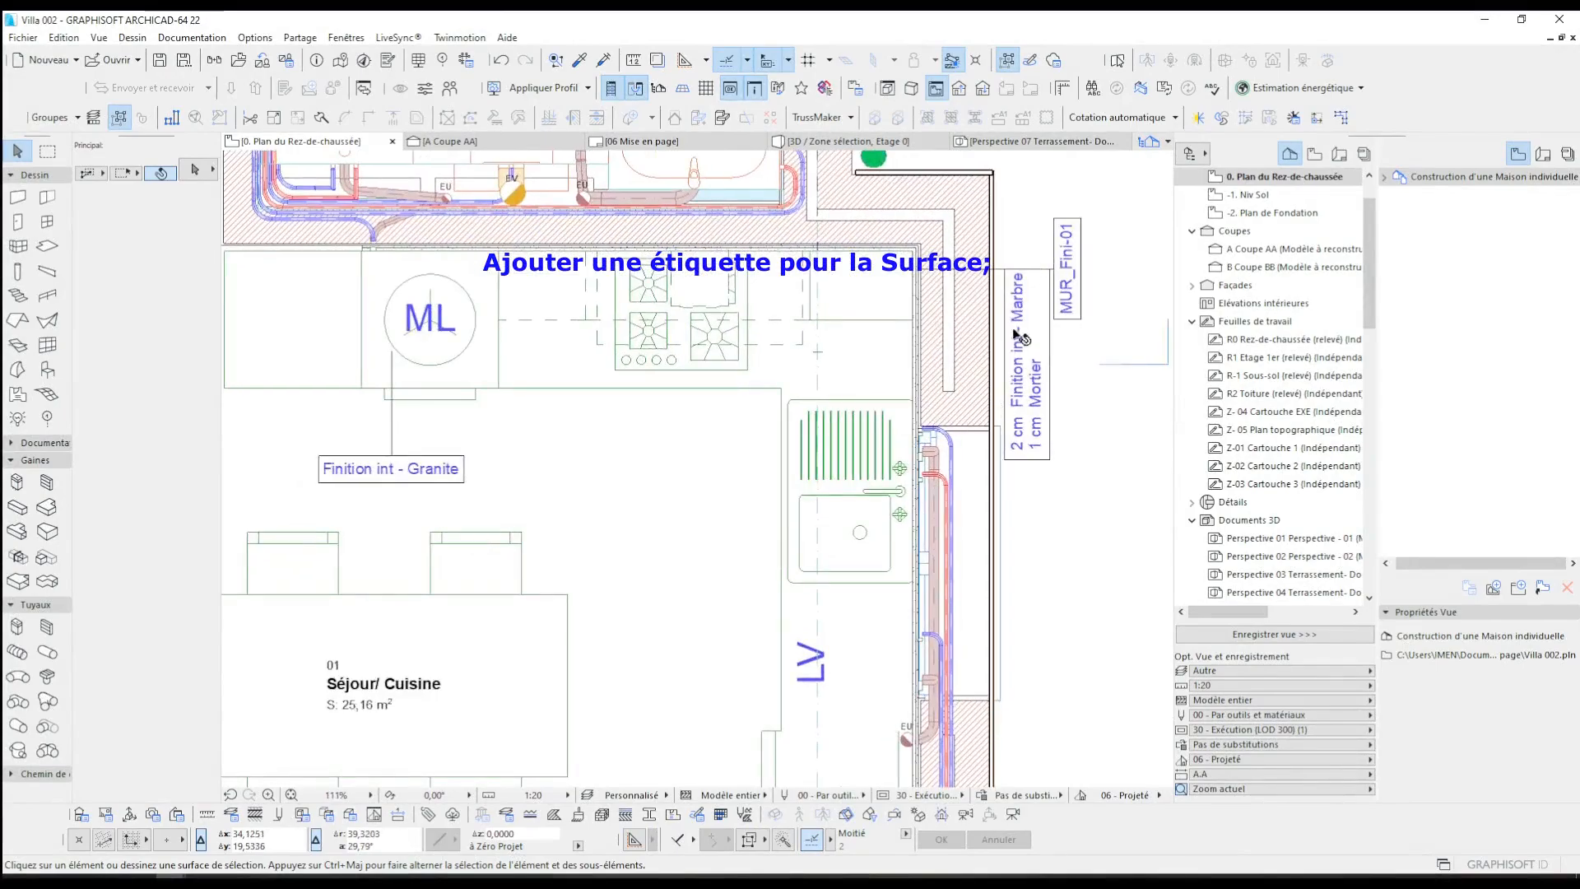
left_click(40, 442)
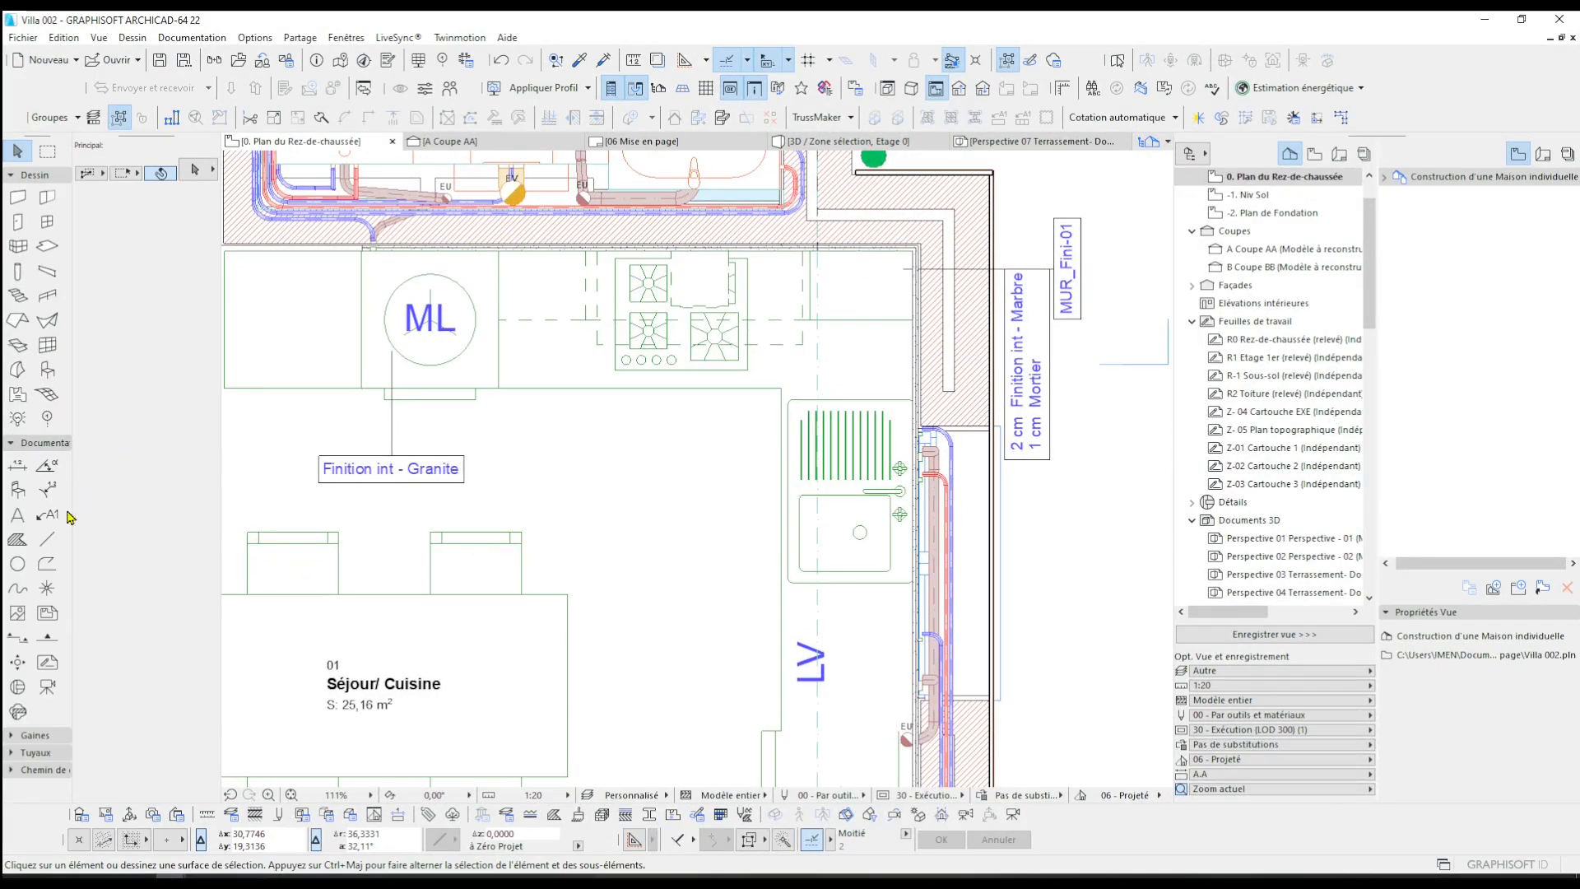
left_click(41, 516)
scroll(576, 321, "up", 3)
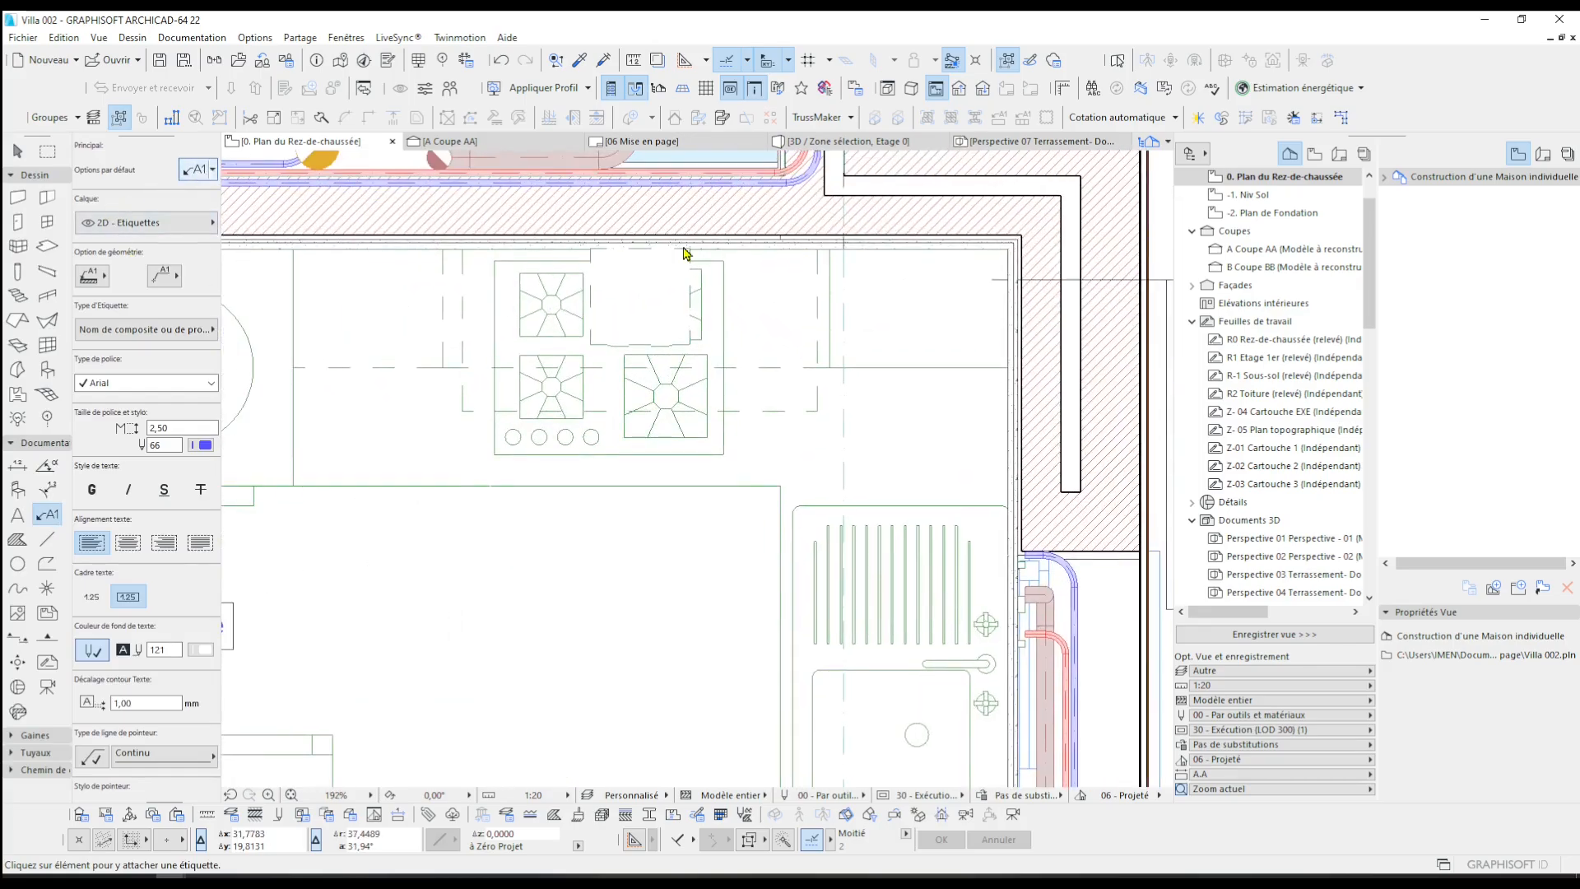
key("ctrl+t")
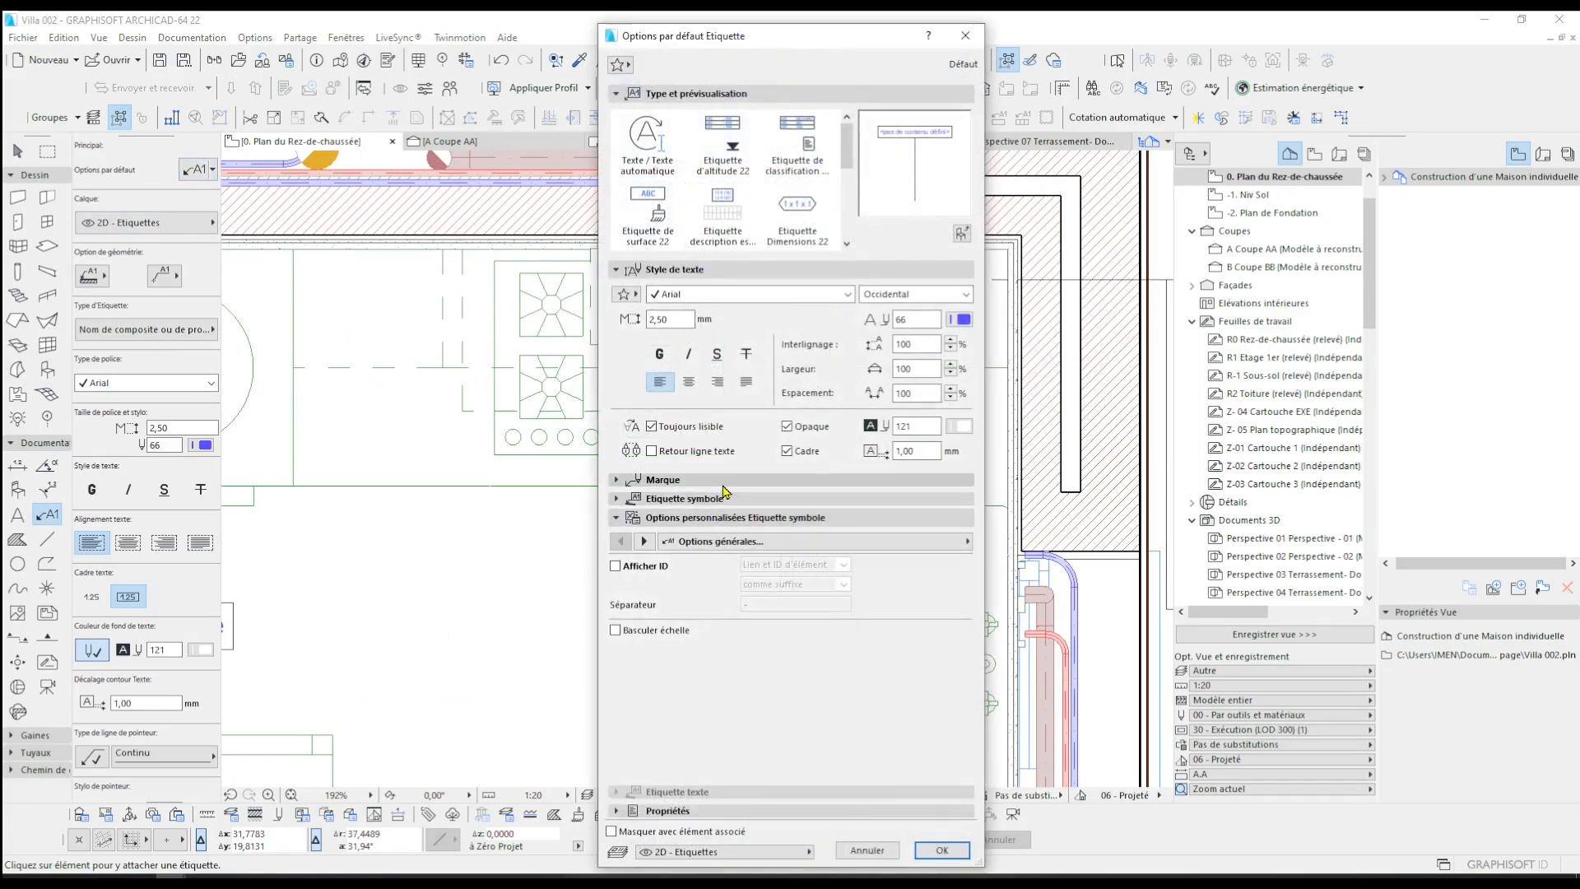
scroll(846, 148, "down", 1)
left_click(663, 168)
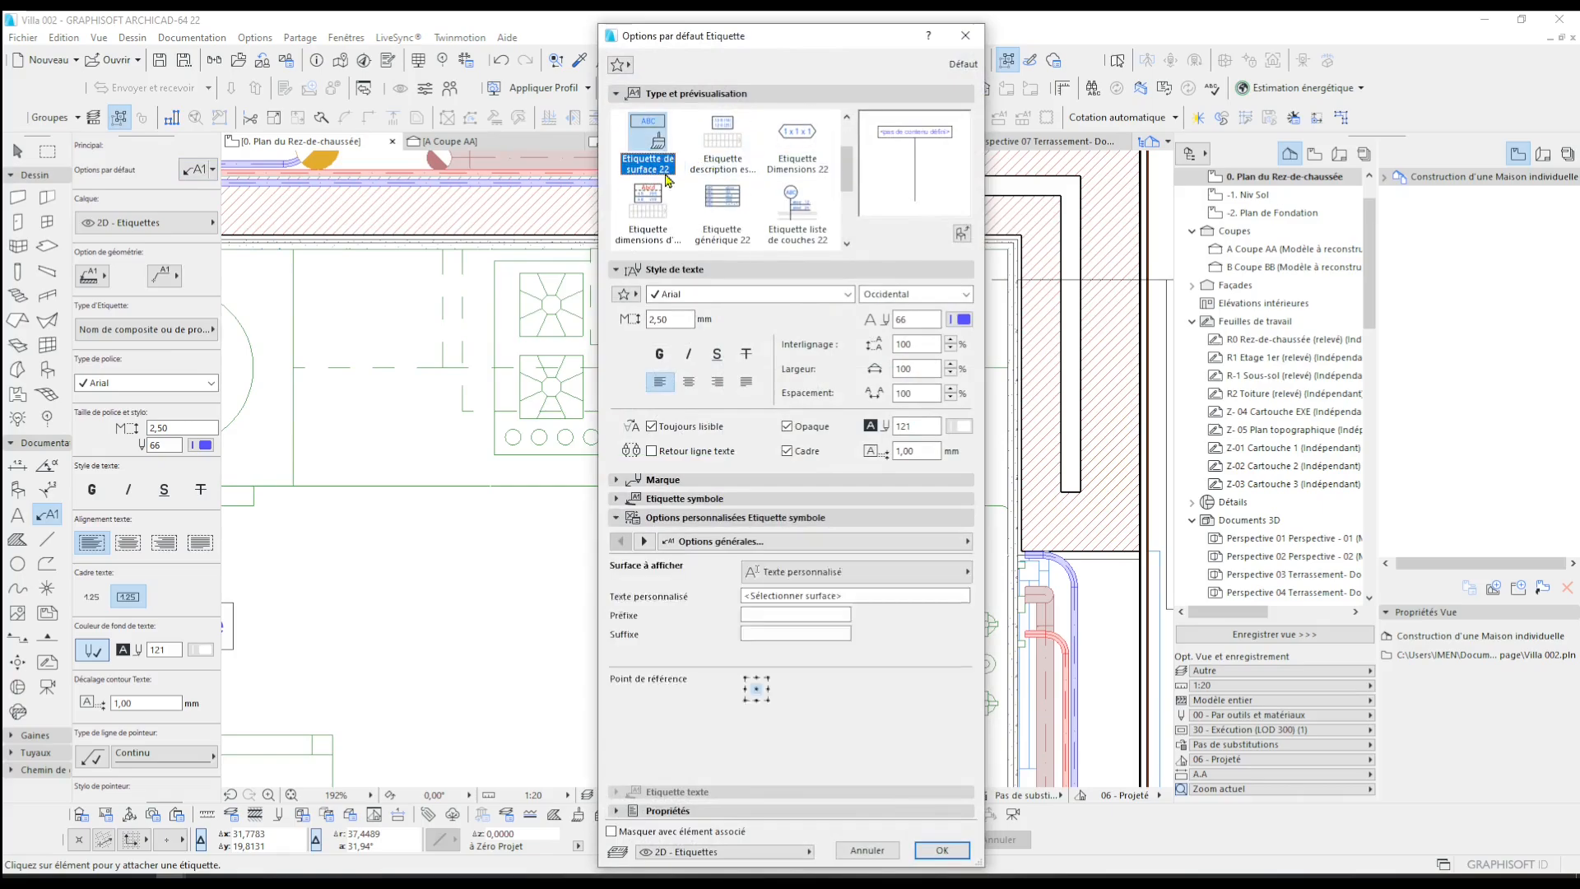
left_click(861, 574)
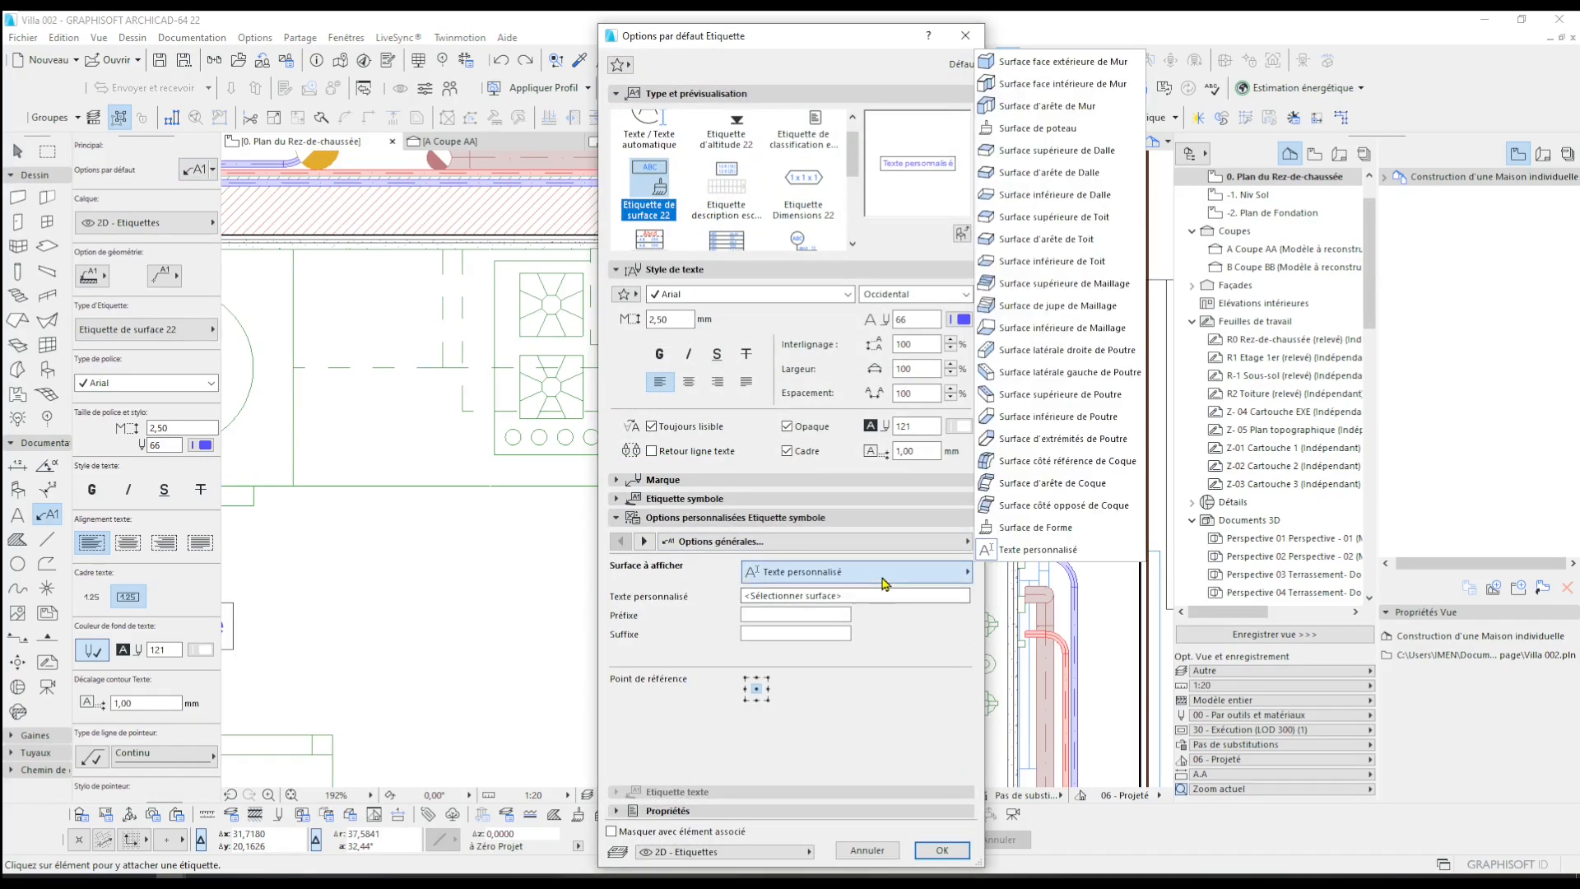
left_click(1062, 61)
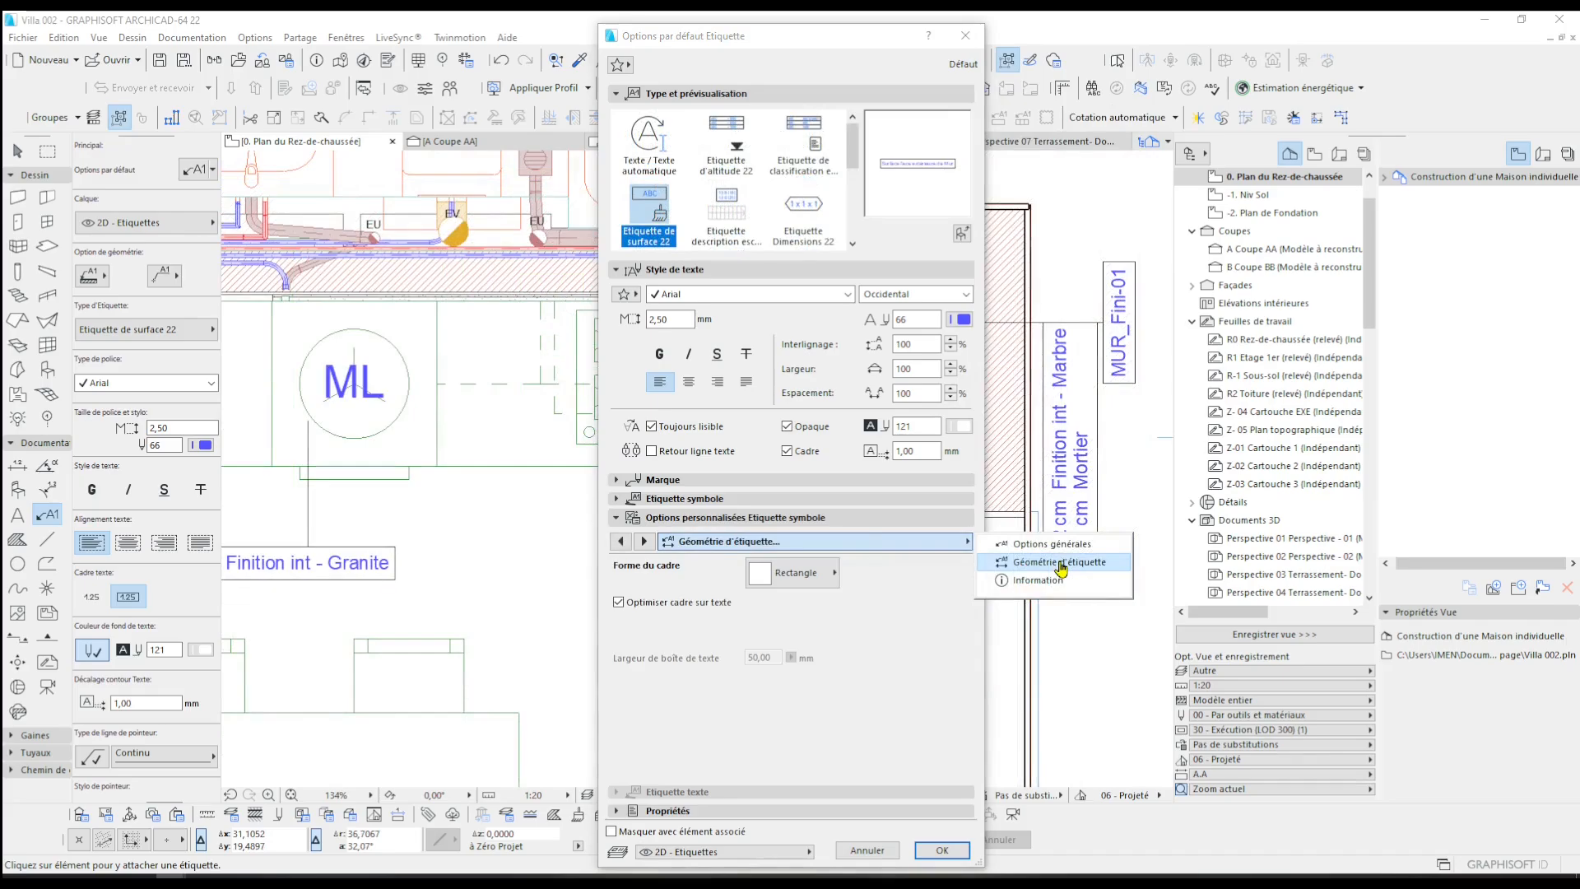
- Enable text wrapping for the default surface label, set its text box width to 30,00 mm and centre the text
left_click(620, 541)
left_click(696, 454)
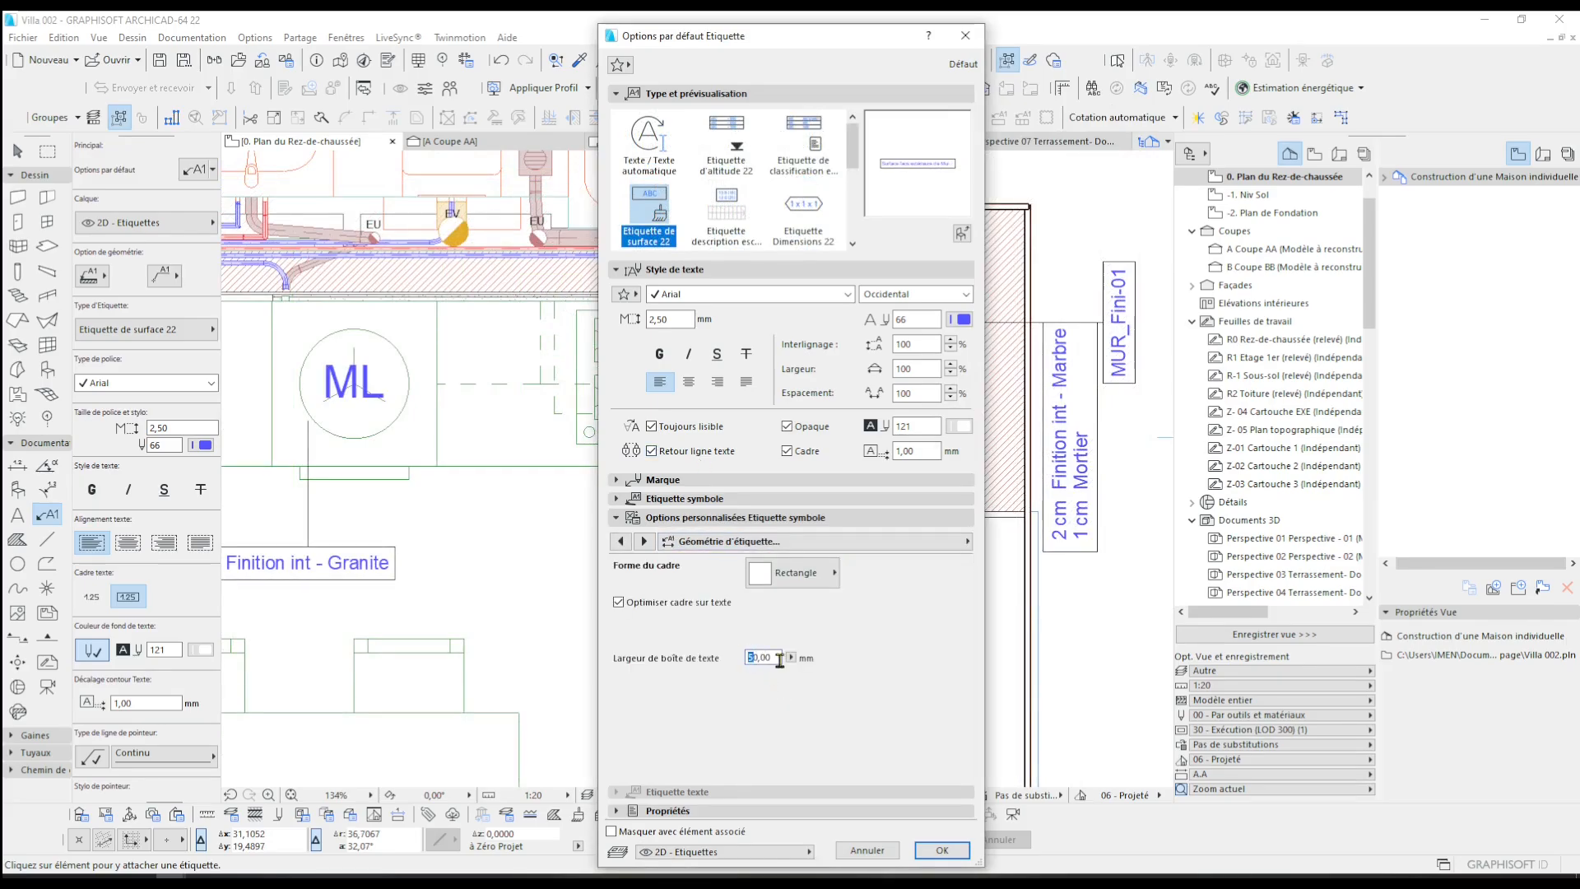
type("4")
key("Return")
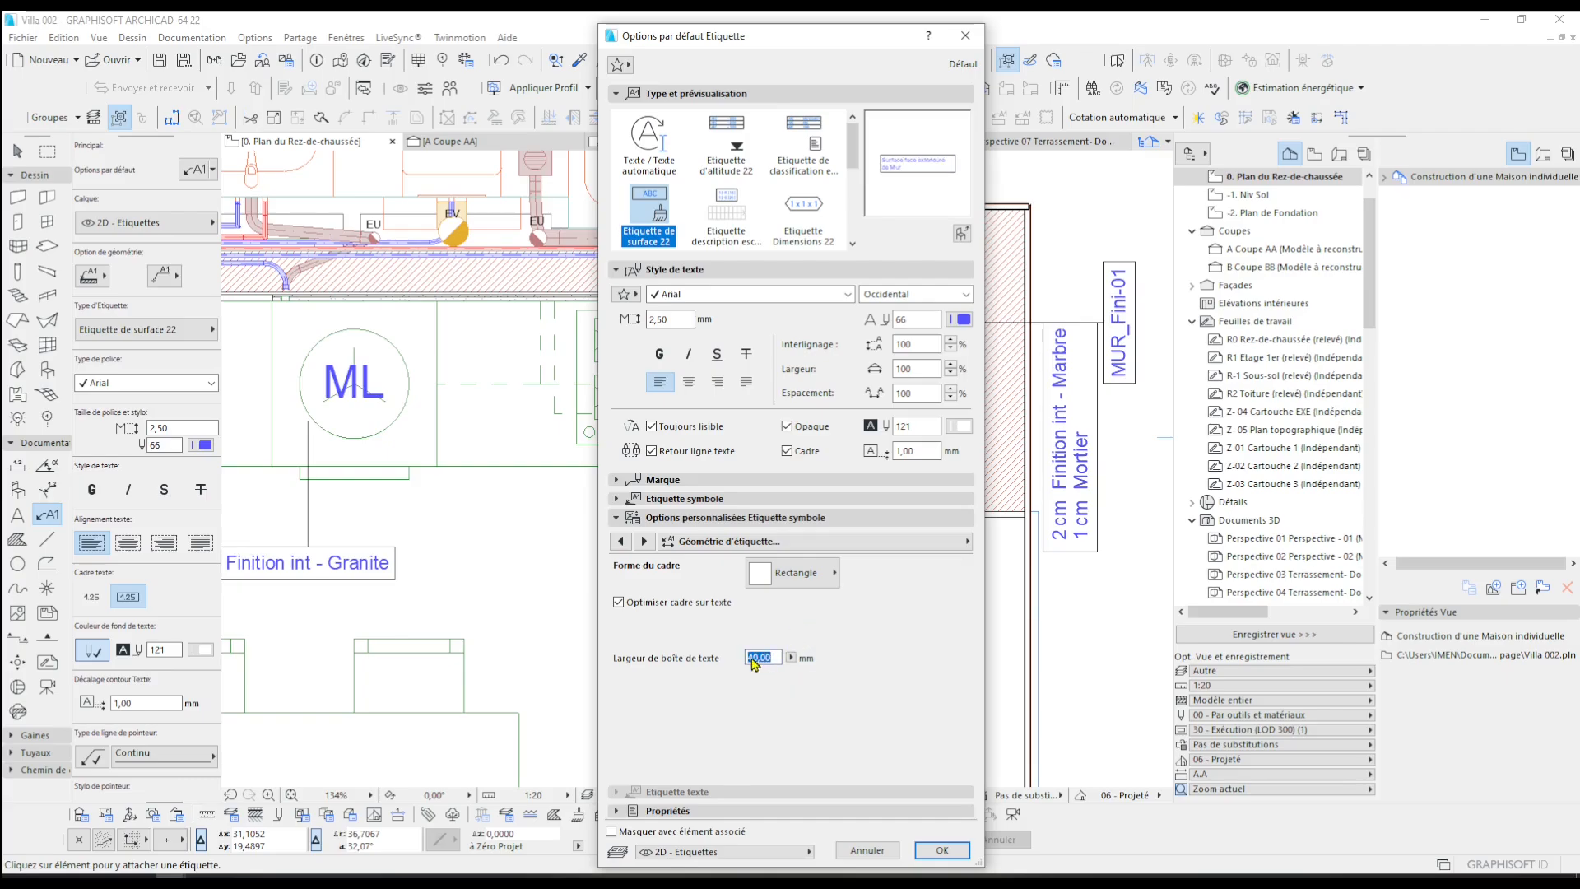
type("3")
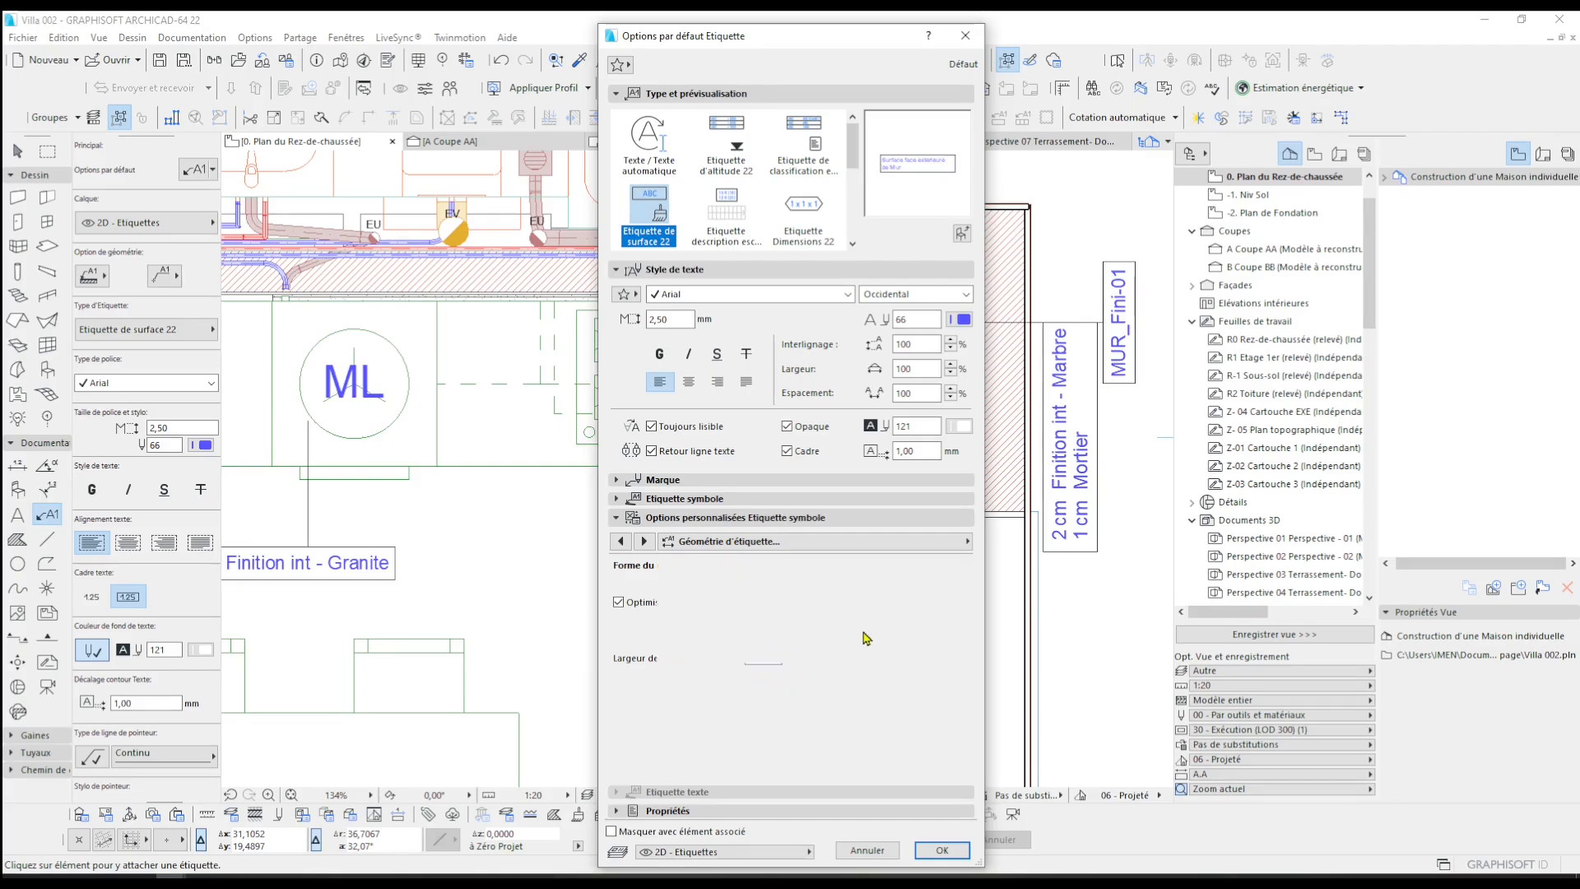
left_click(689, 382)
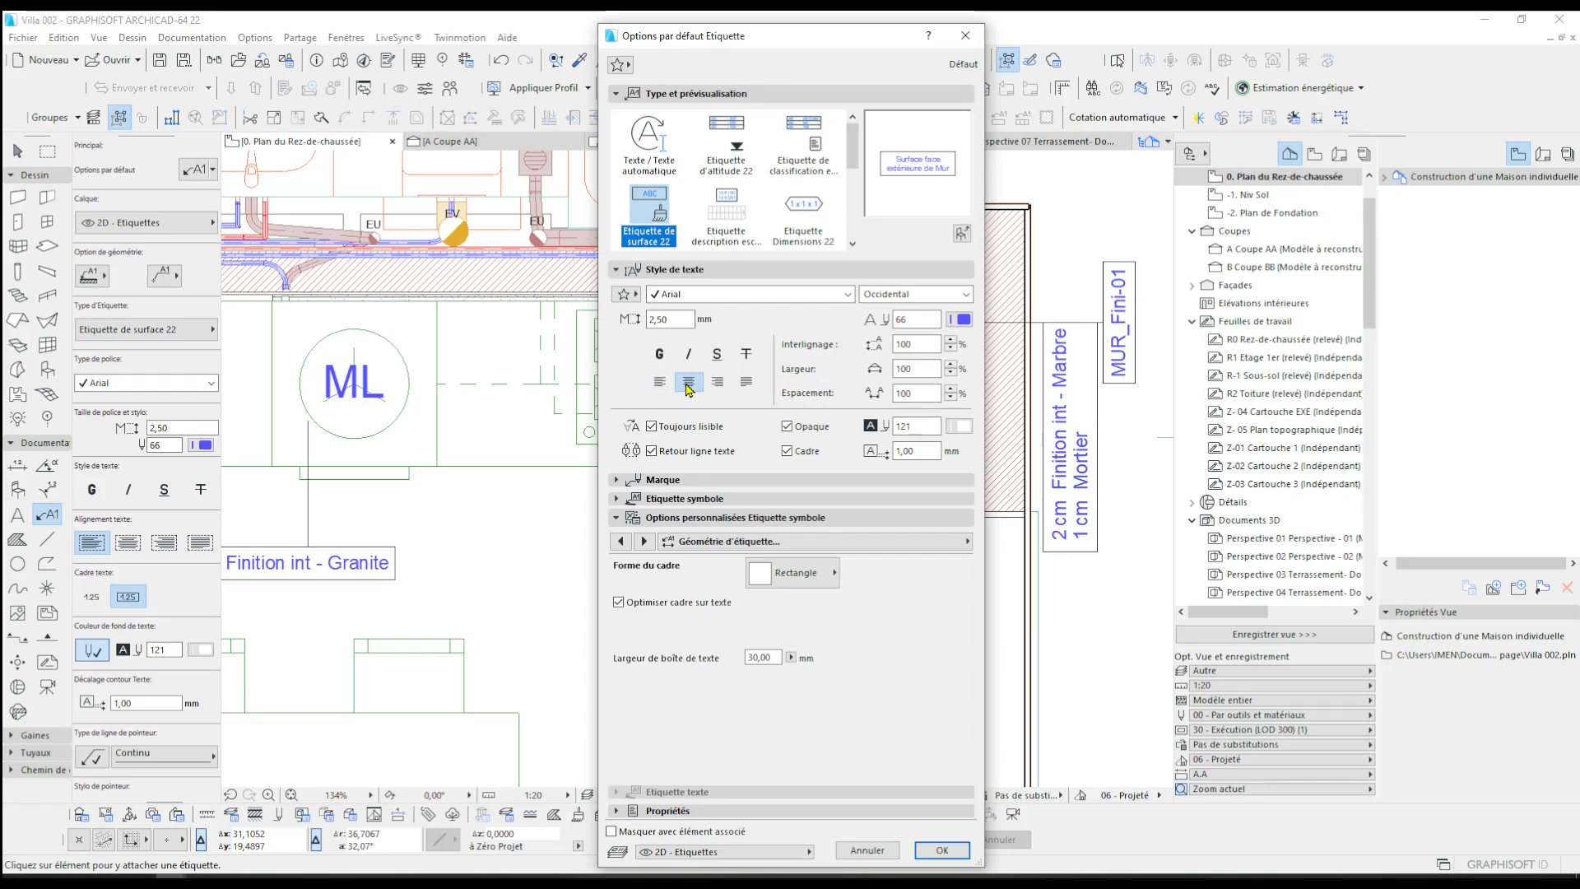
left_click(941, 850)
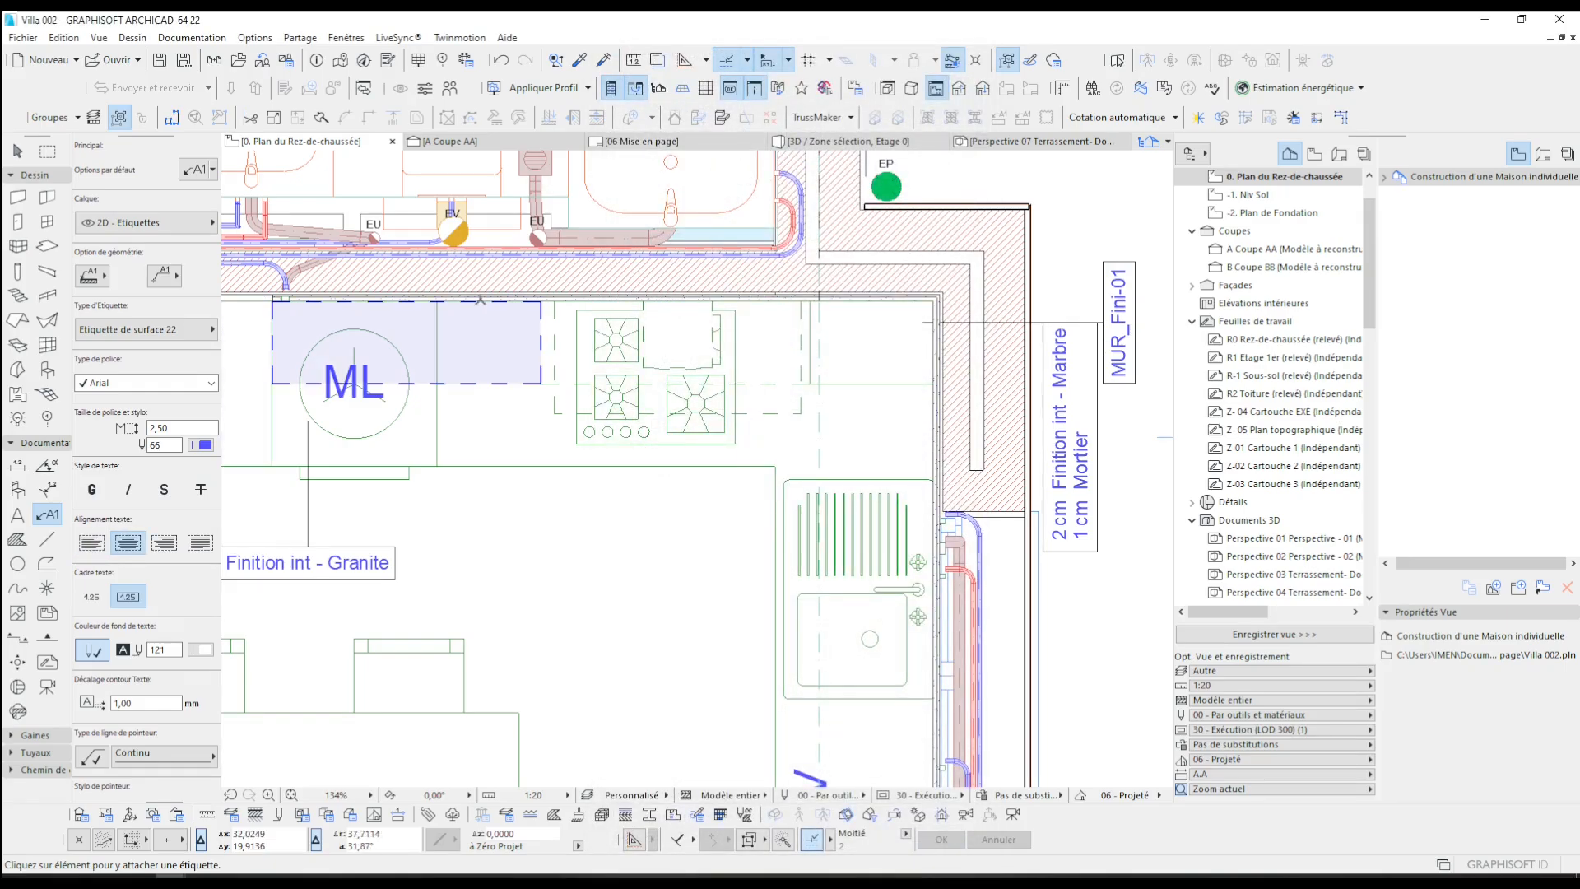
- Attach a surface label to the kitchen's finish wall behind the hob in the ground floor plan
left_click(482, 294)
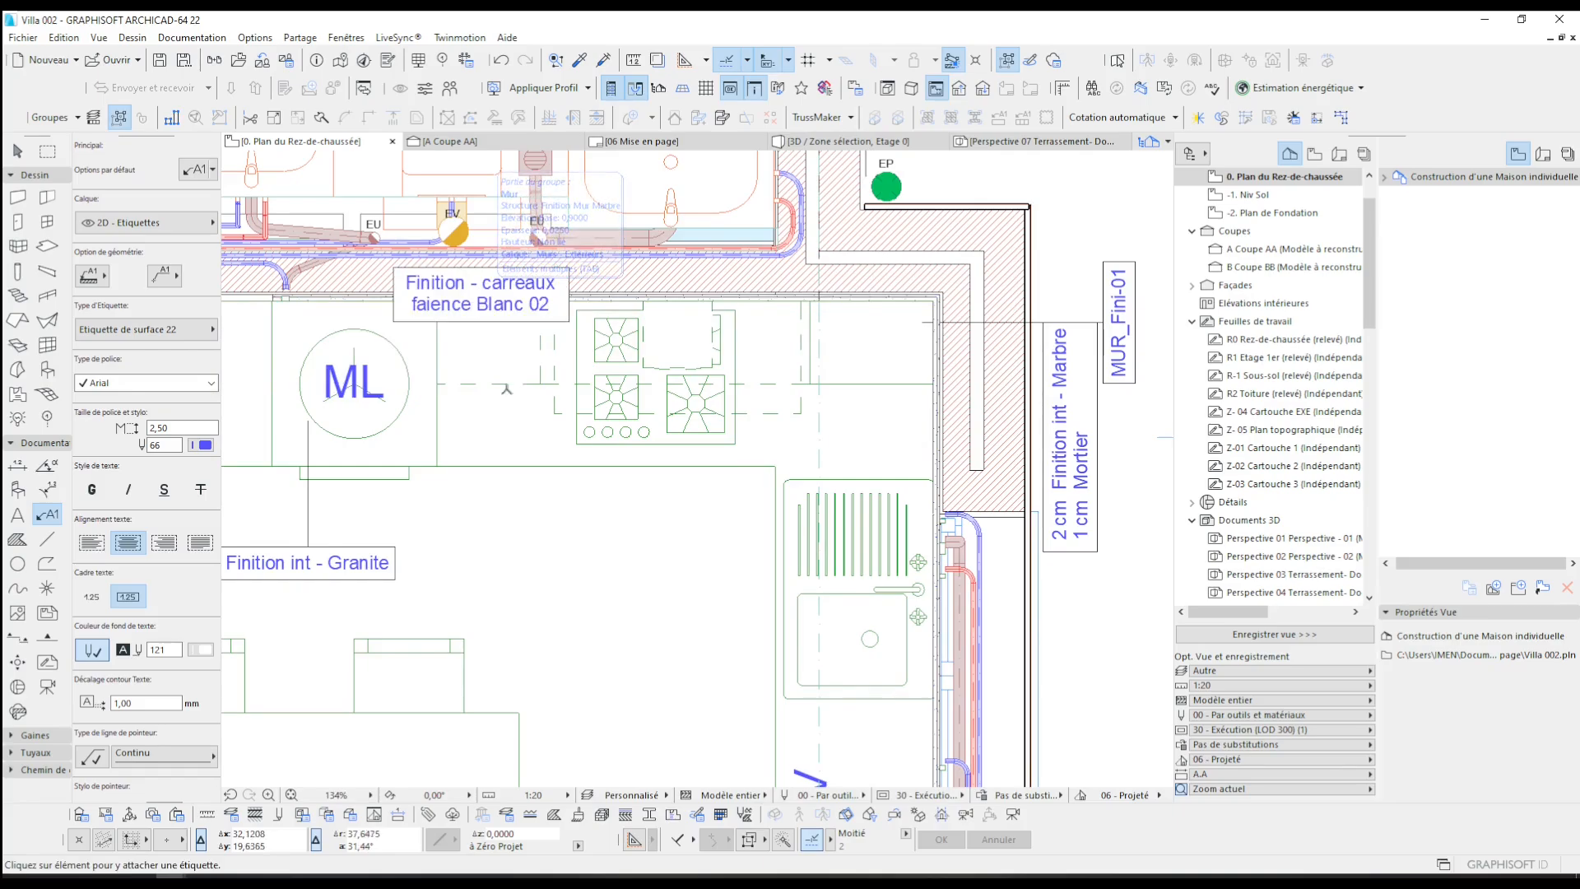
key("Escape")
left_click(565, 323)
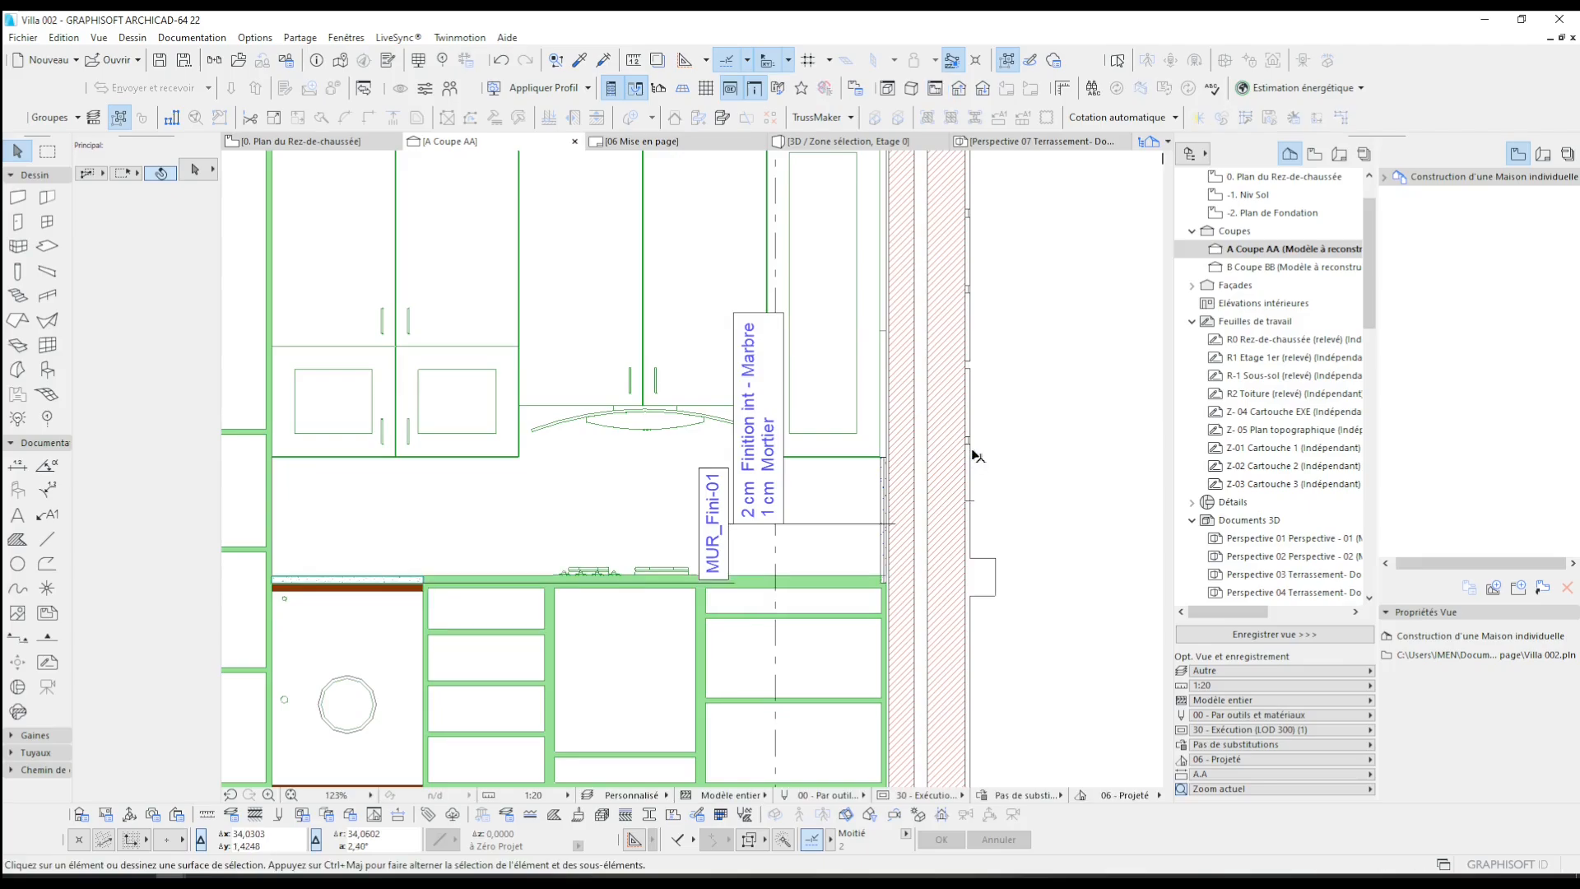
- In section A Coupe AA, place a surface label on the tiled wall between the kitchen base and wall cabinets
scroll(922, 522, "down", 3)
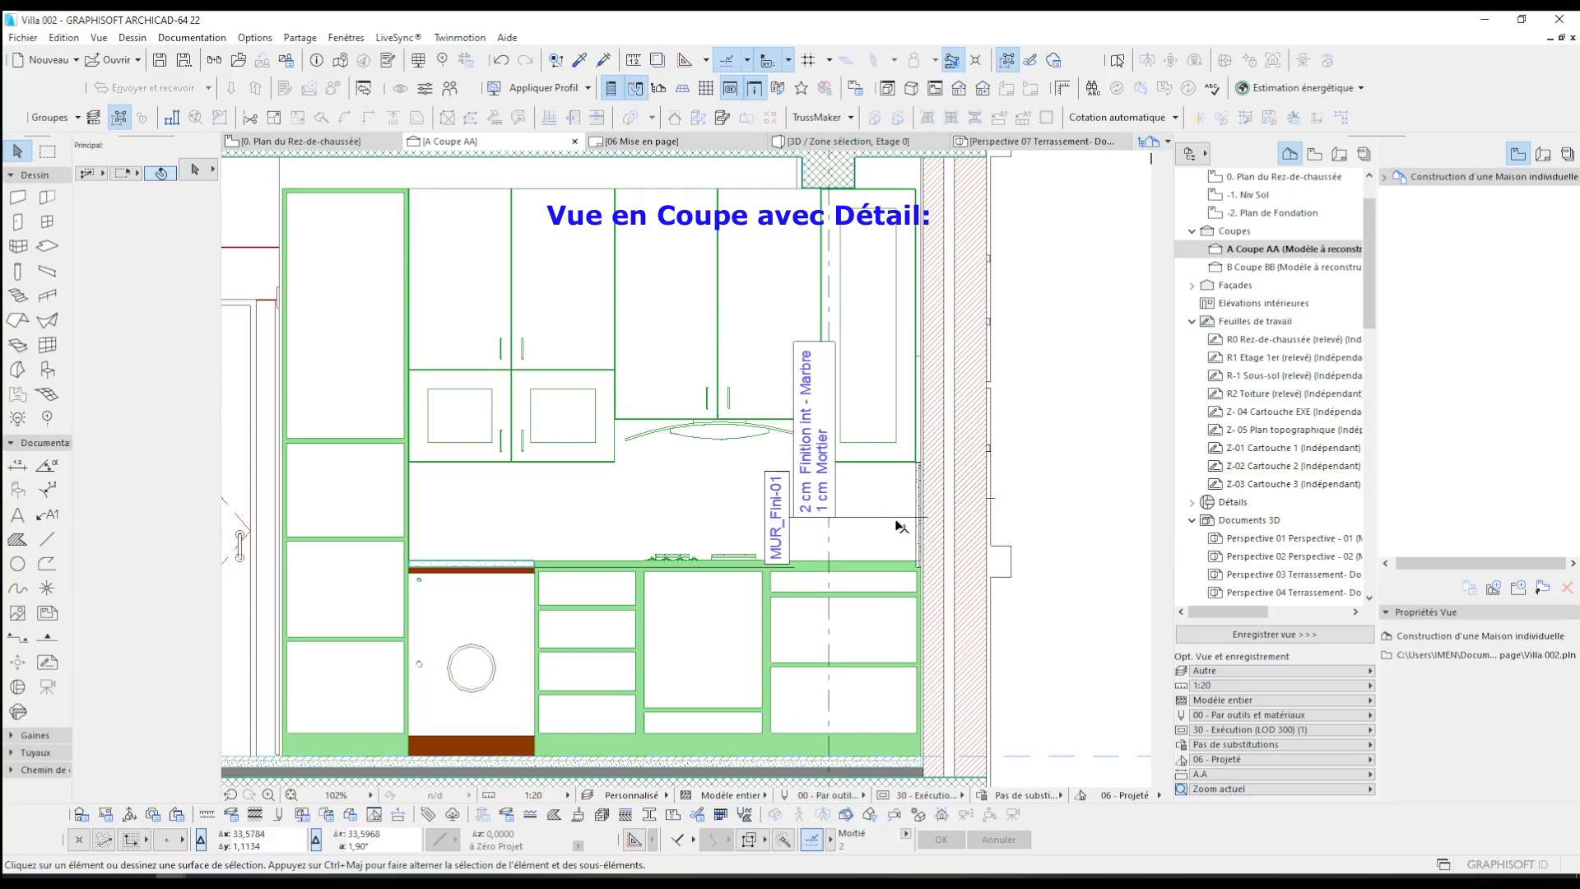
left_click(48, 515)
left_click(561, 522)
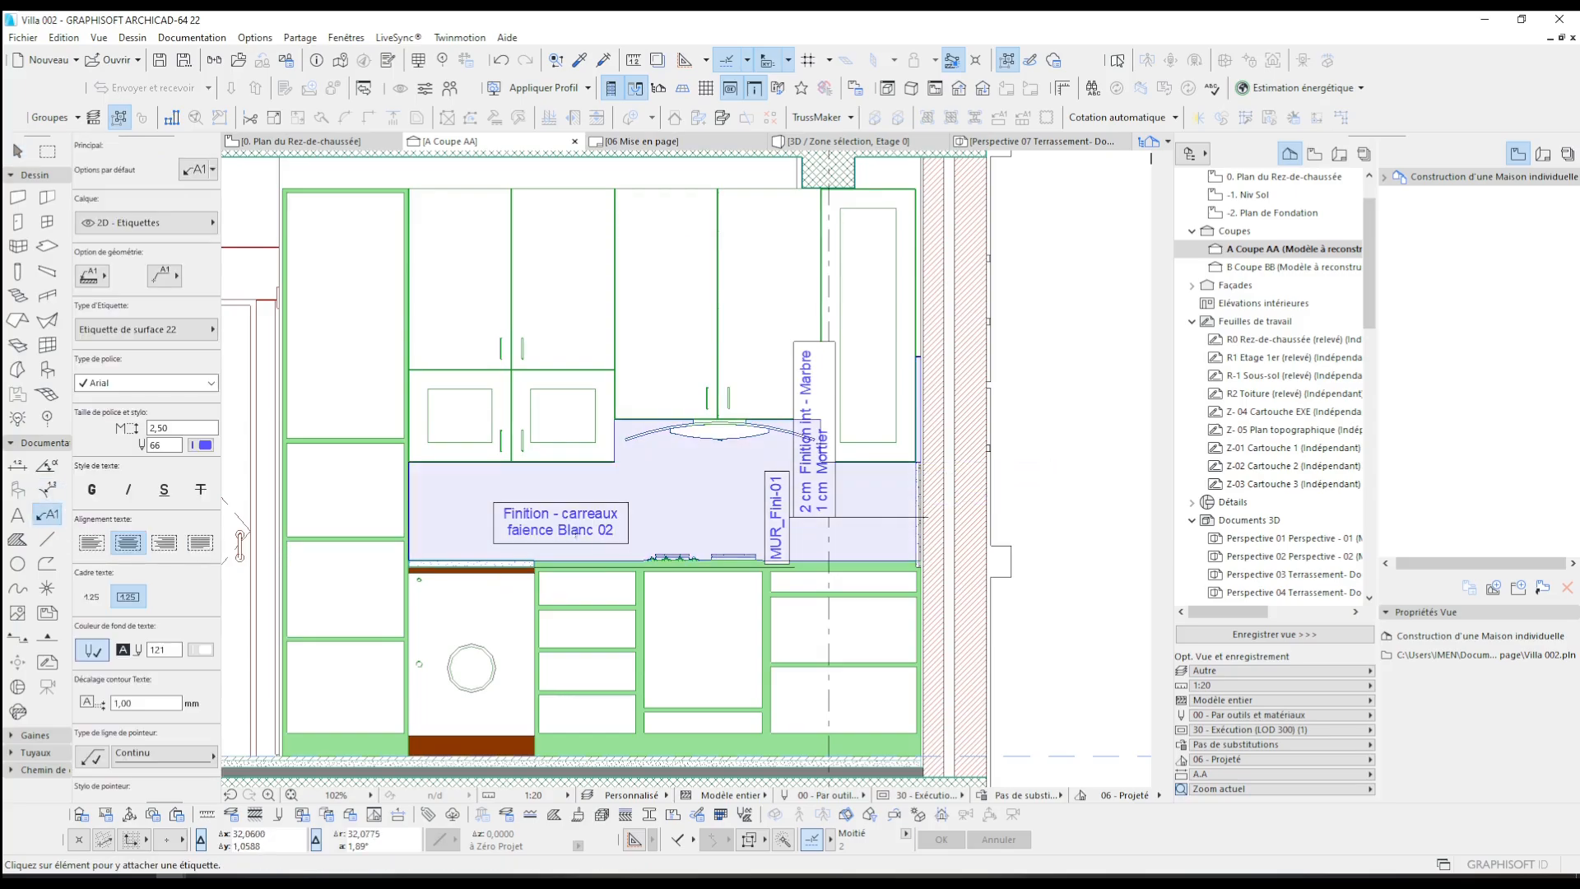
key("Escape")
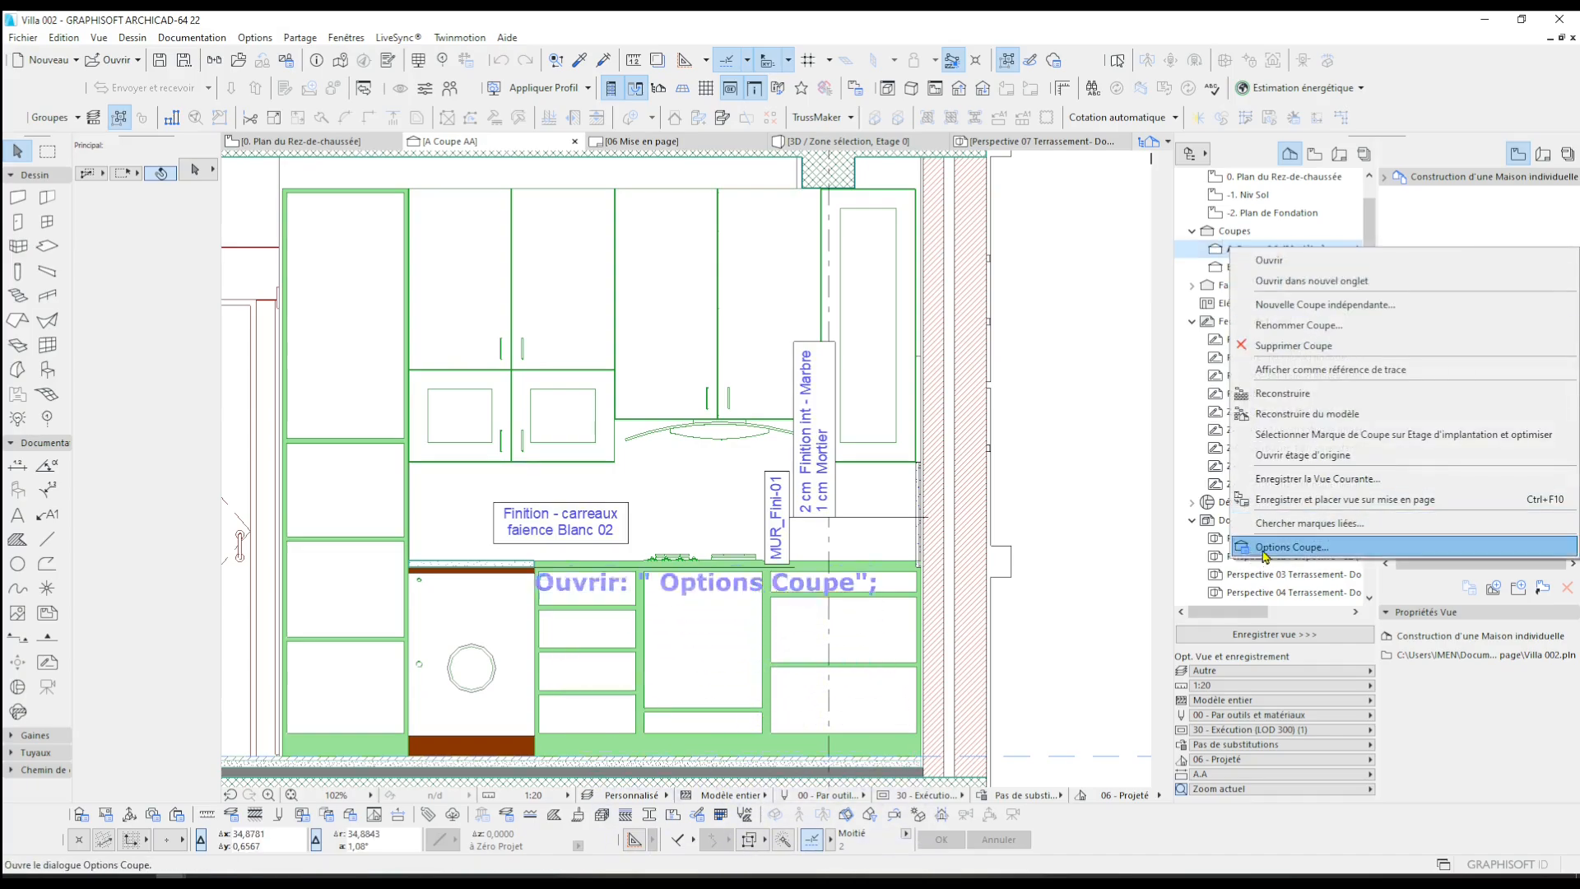
- Turn on Hachurage vectoriel 3D for uncut elements in the model display options of section A Coupe AA
left_click(1290, 547)
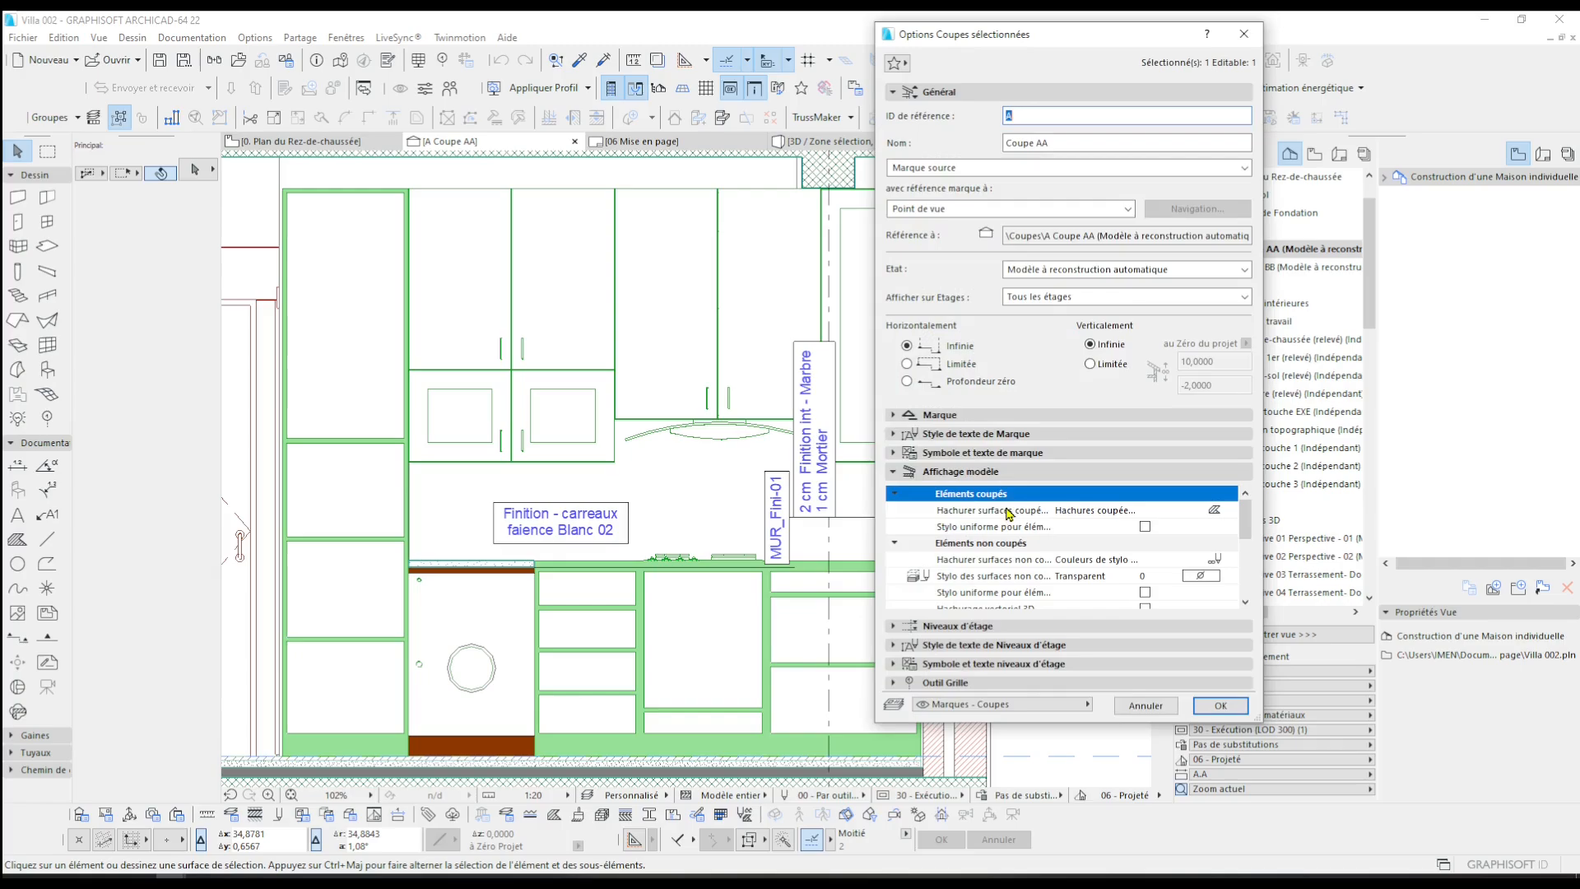
left_click(1202, 576)
left_click(1229, 576)
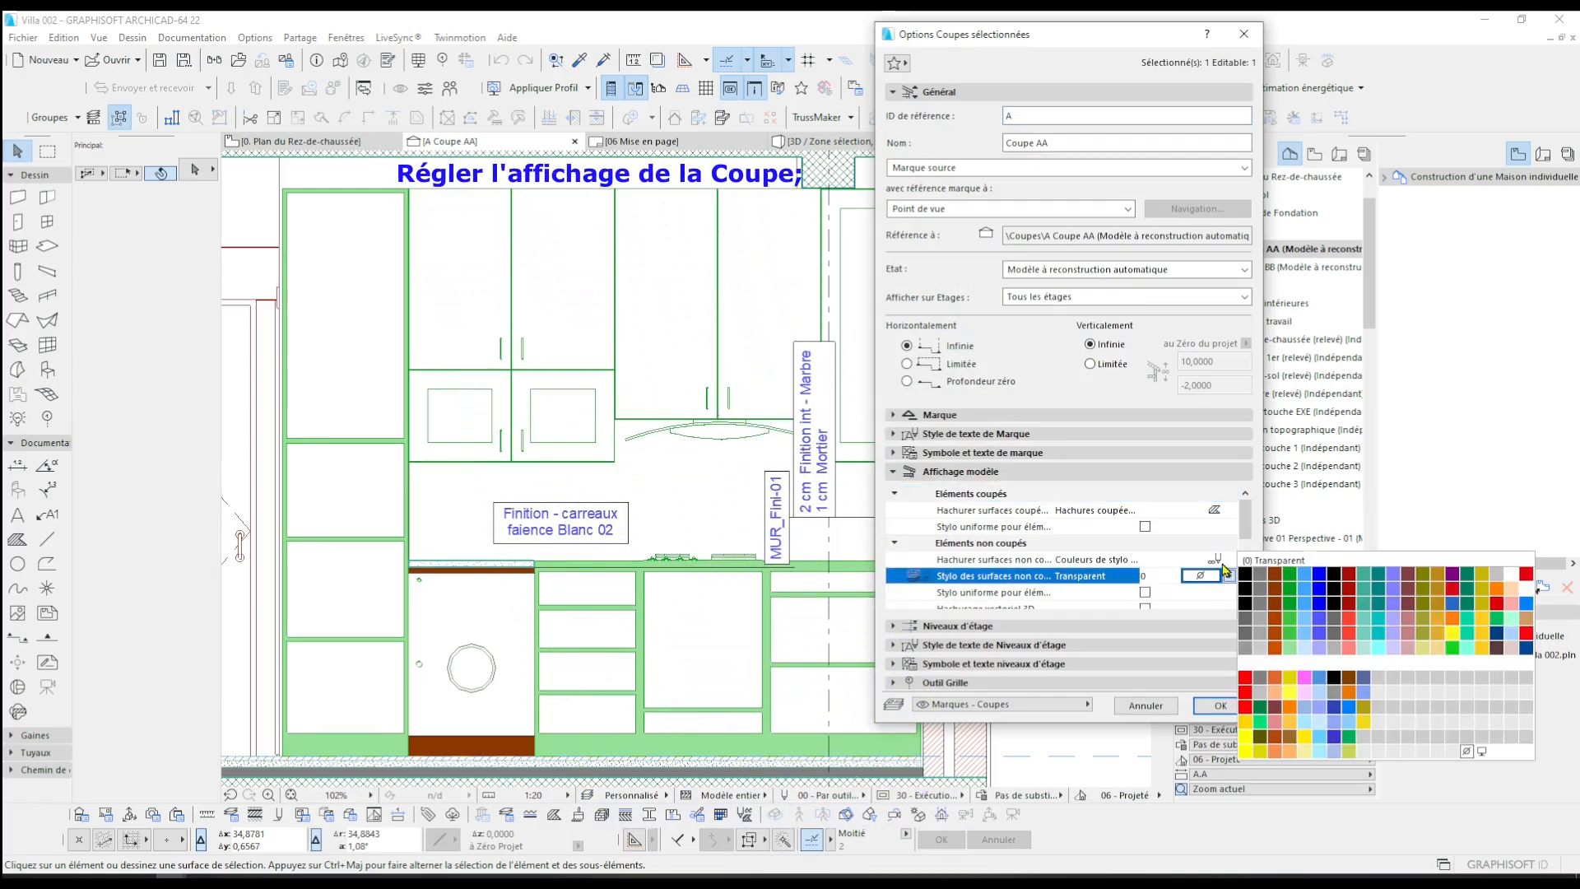
left_click(1225, 566)
scroll(1239, 537, "down", 1)
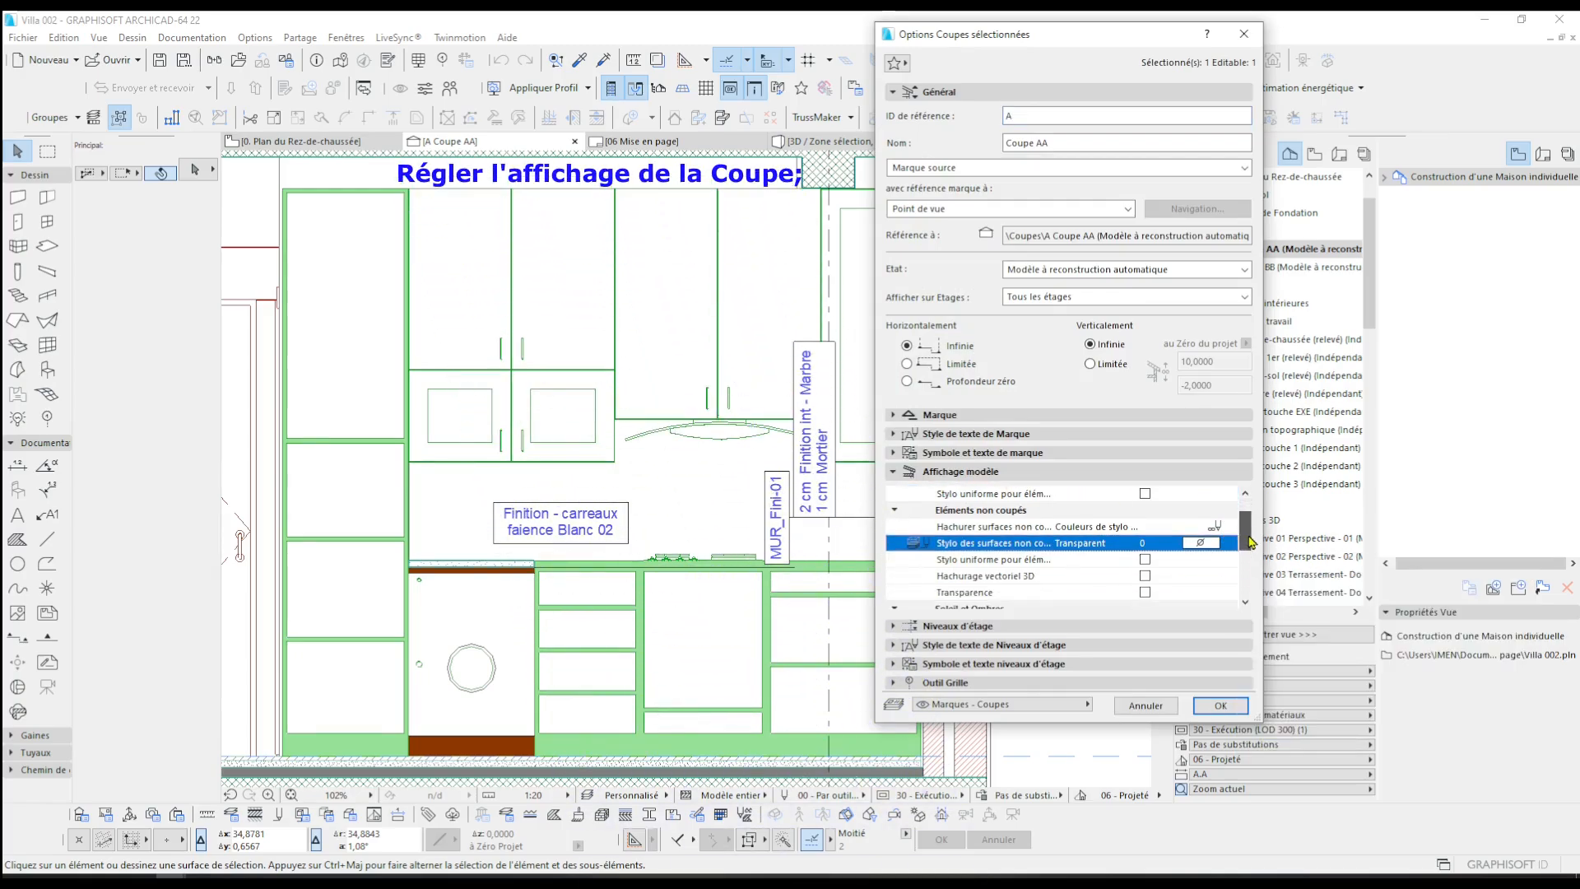
left_click(1144, 578)
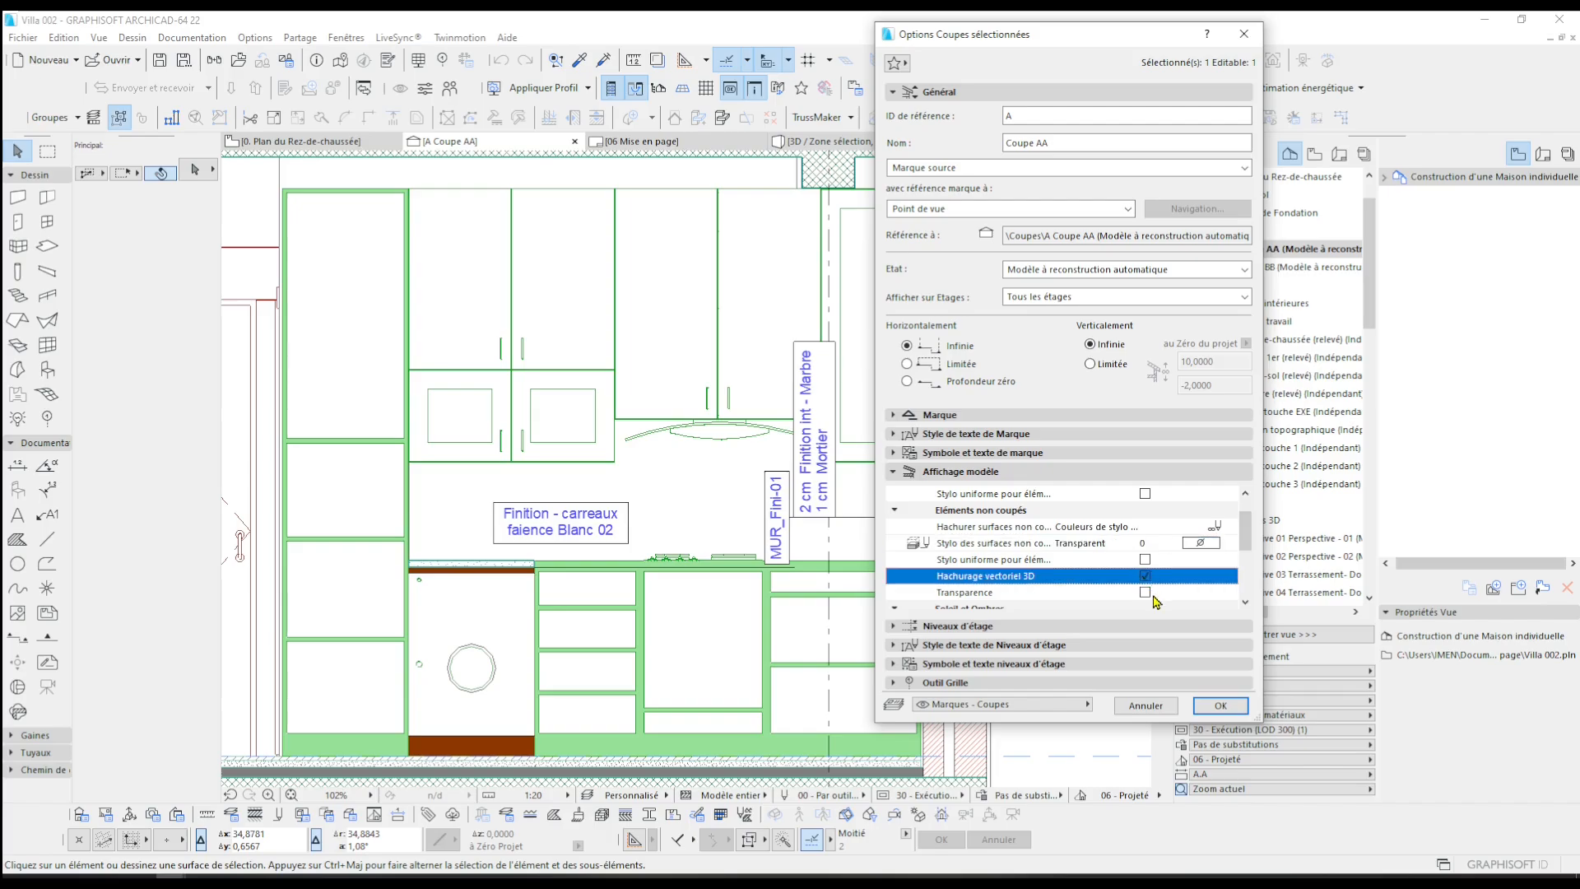
left_click(1222, 706)
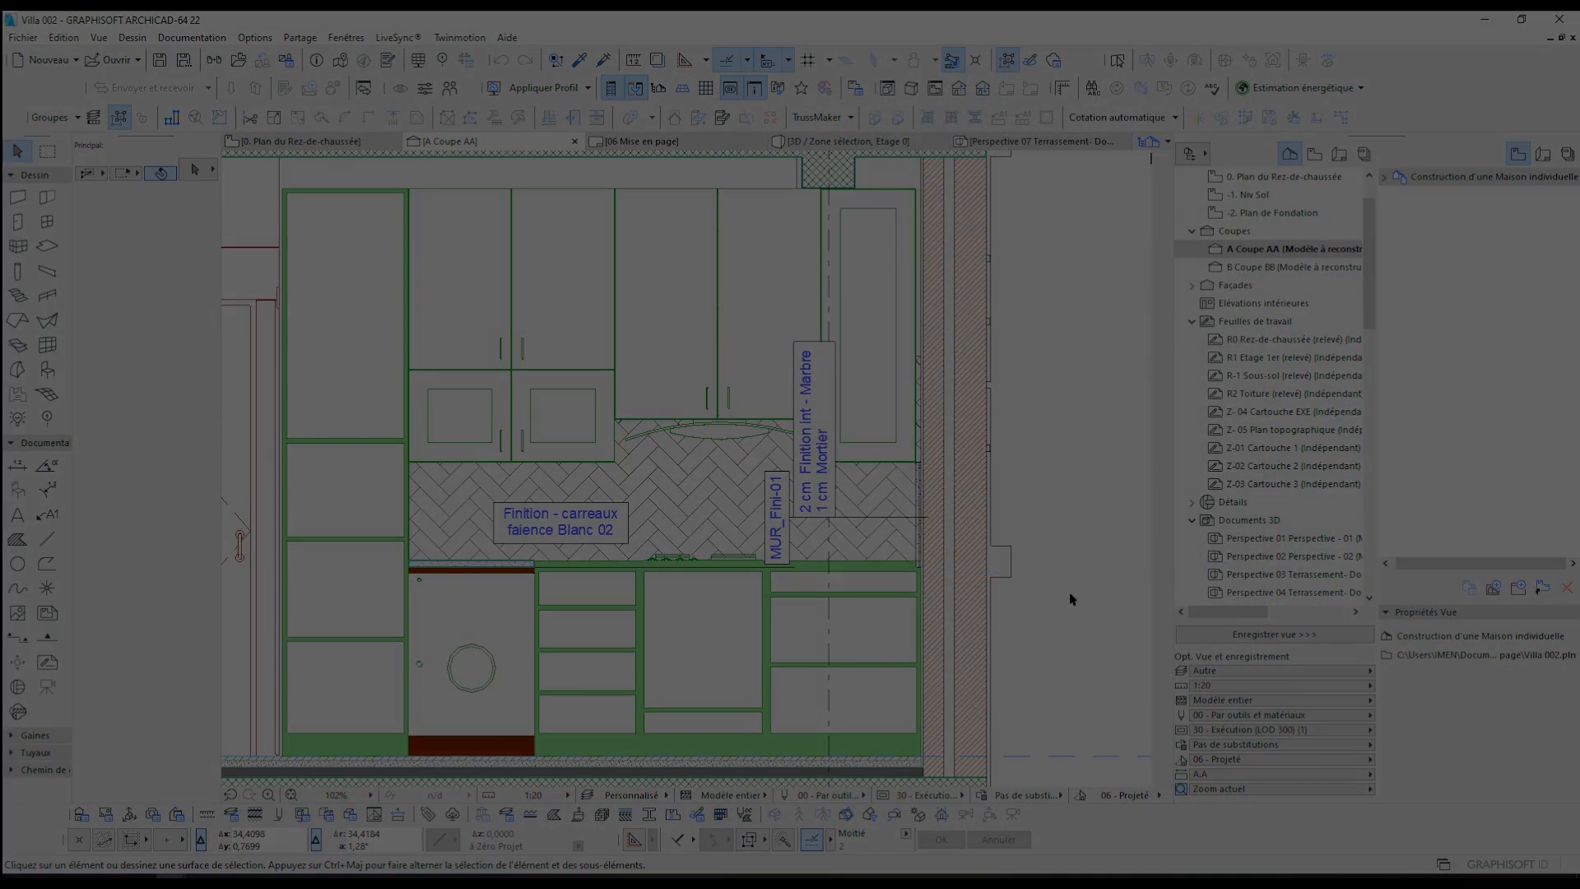